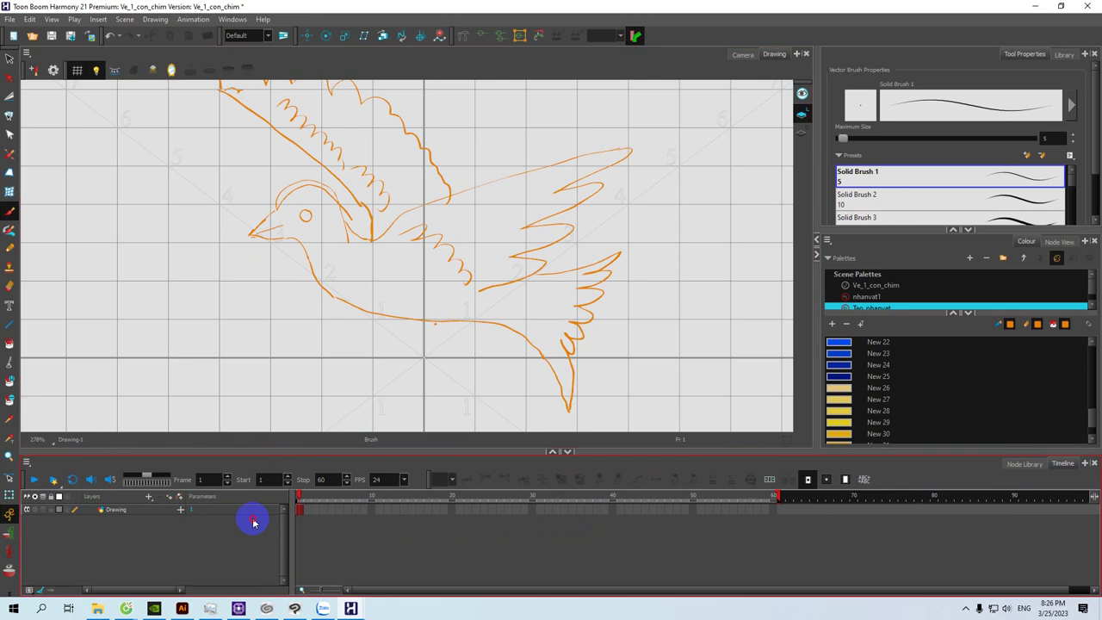
# Step: Add five vector drawing layers named Dauchim, CanhchimTruoc, Canhchimsau, Duoichim and Minhchim above the sketch layer
pyautogui.click(141, 512)
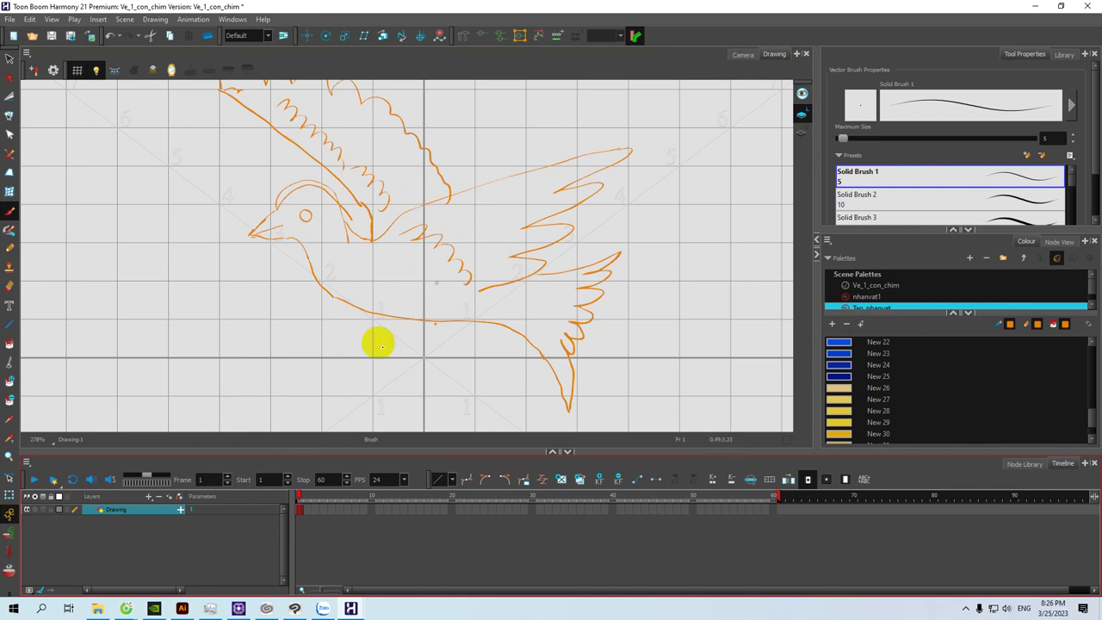
pyautogui.click(148, 498)
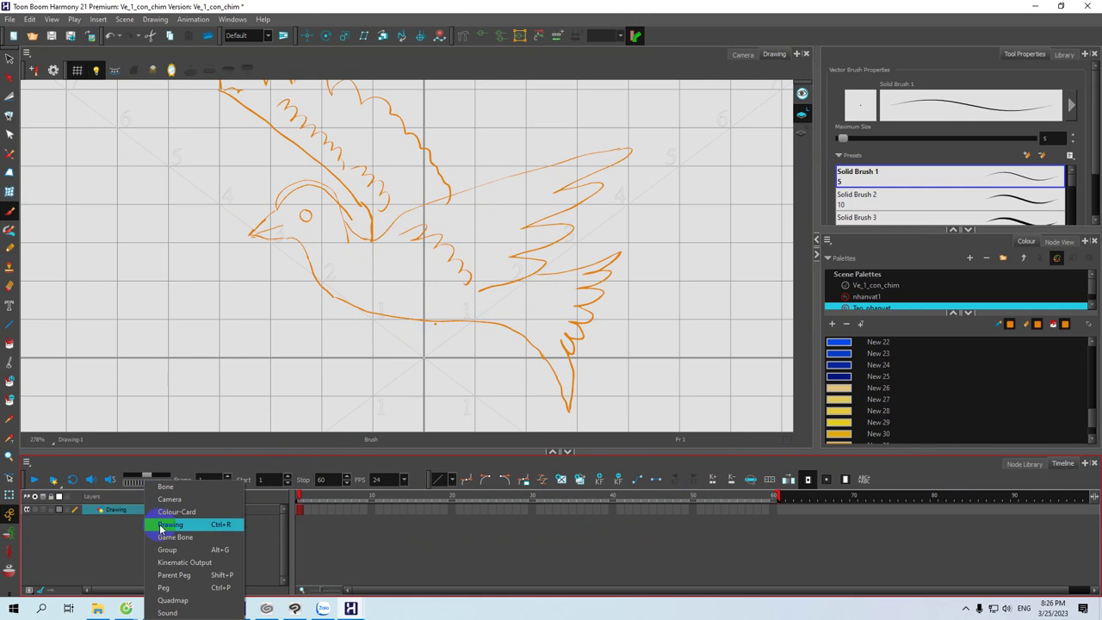
pyautogui.click(170, 525)
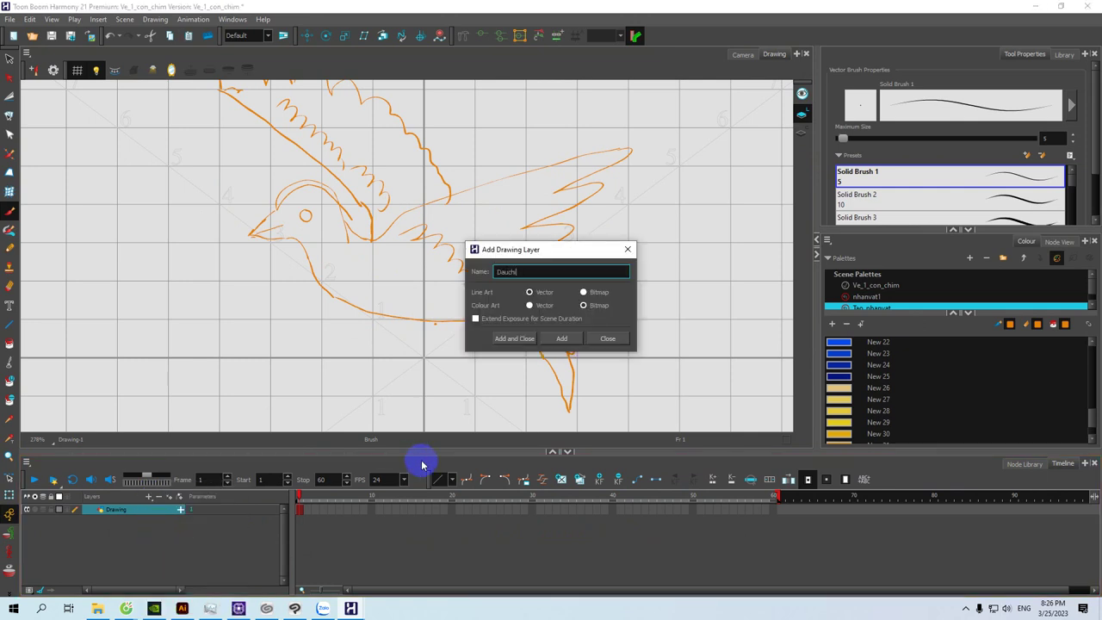
pyautogui.press('Return')
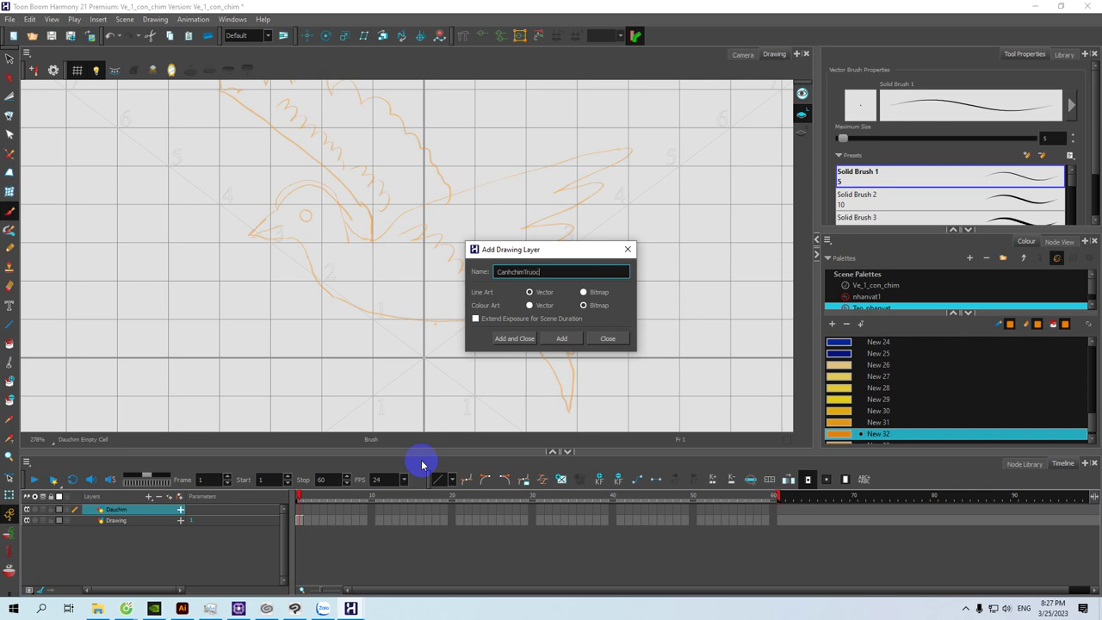
pyautogui.press('Return')
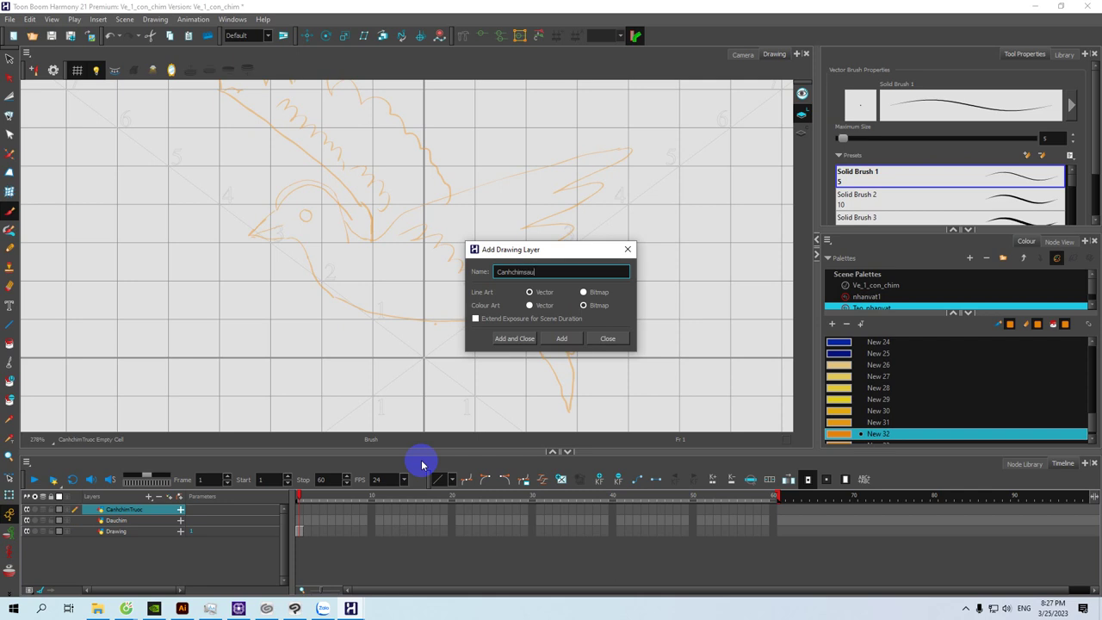
pyautogui.write('Canhchimsau')
pyautogui.press('Return')
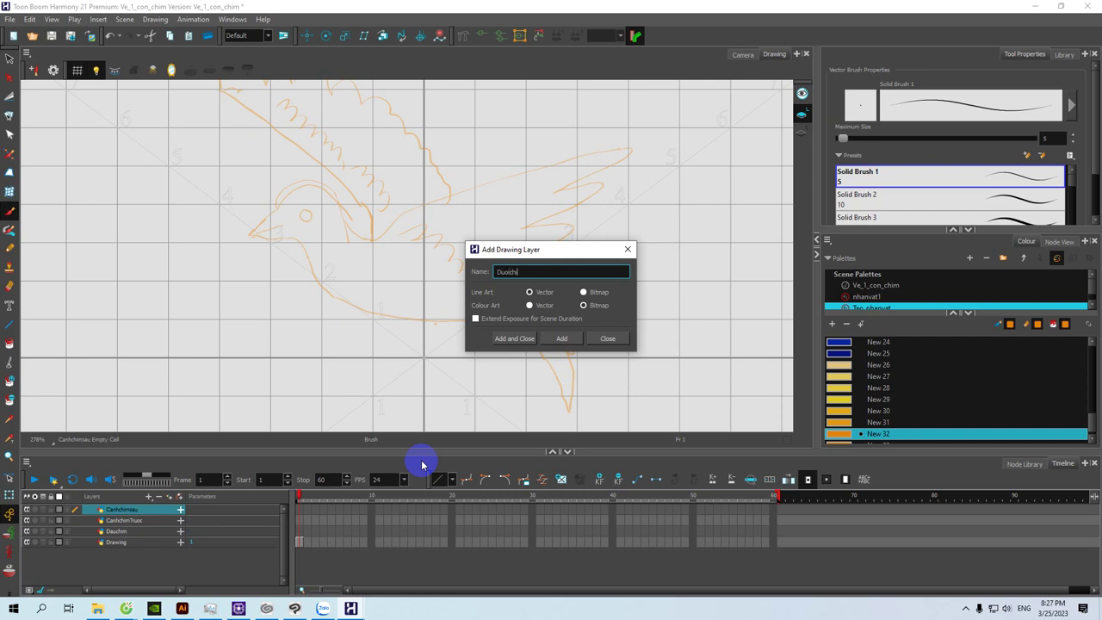
pyautogui.press('Return')
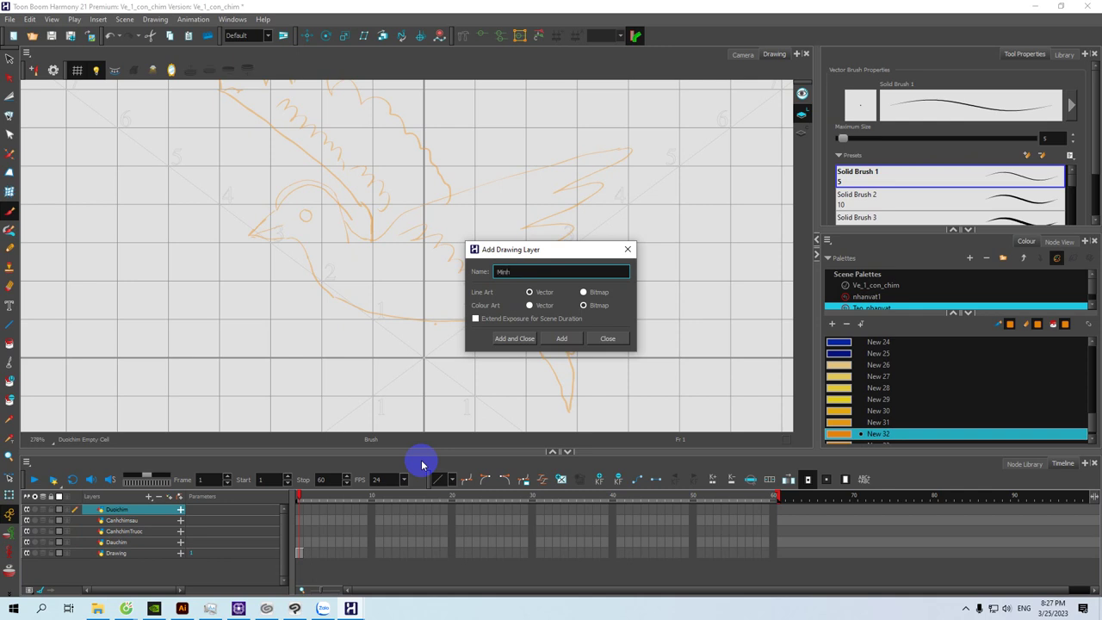
pyautogui.press('Return')
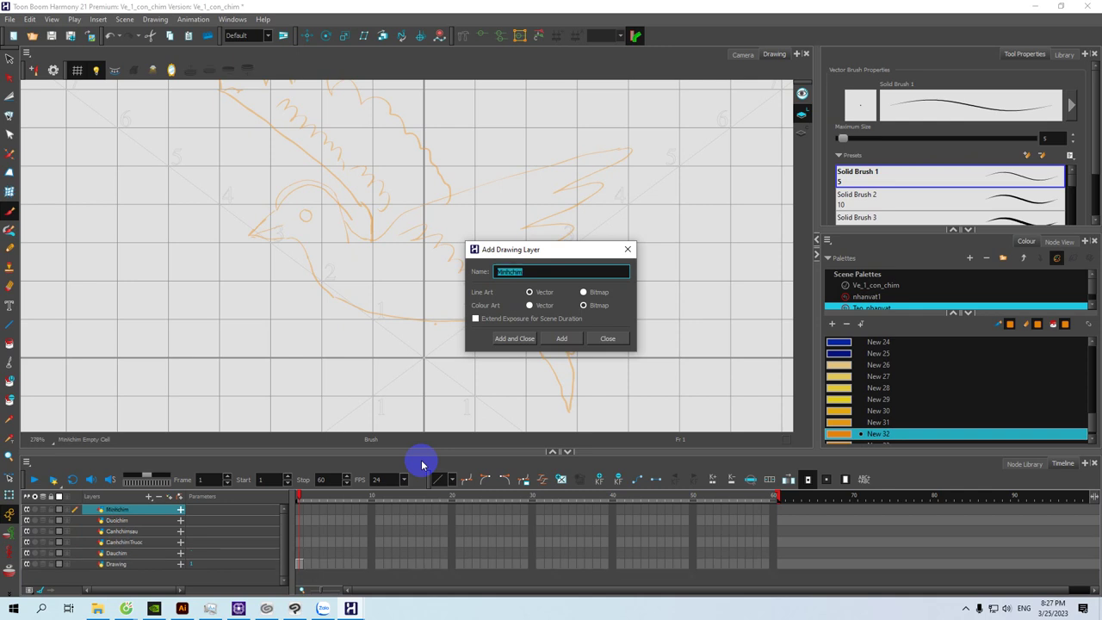
pyautogui.click(607, 340)
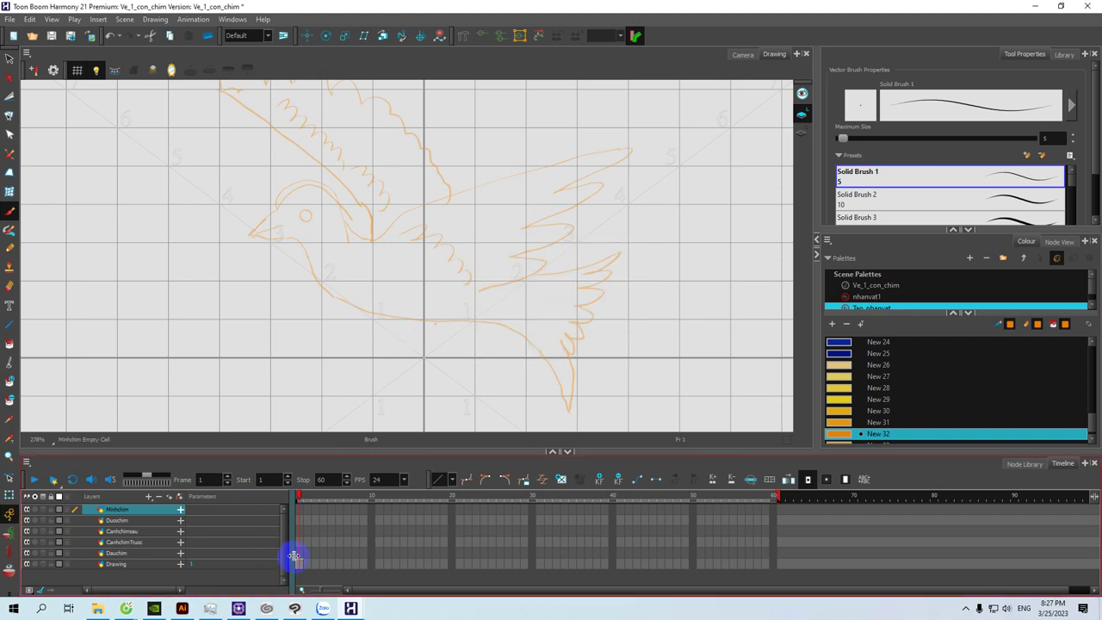
# Step: Select frame 1 of the Dauchim layer for drawing the bird's head
pyautogui.click(299, 553)
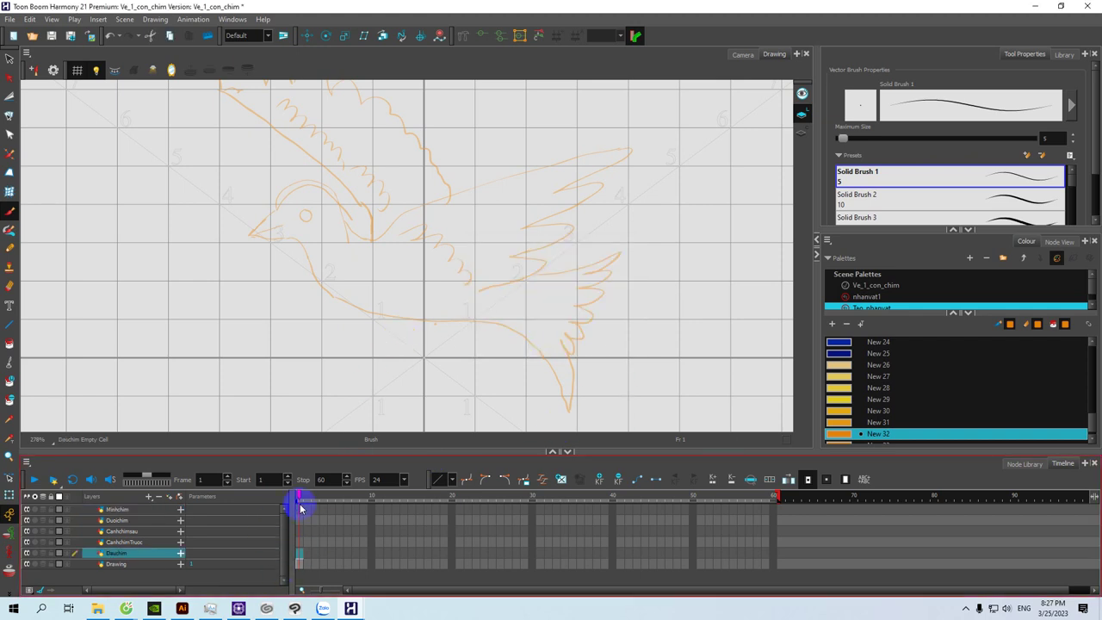
pyautogui.scroll(3, 295, 305)
pyautogui.moveTo(379, 238); pyautogui.dragTo(403, 308)
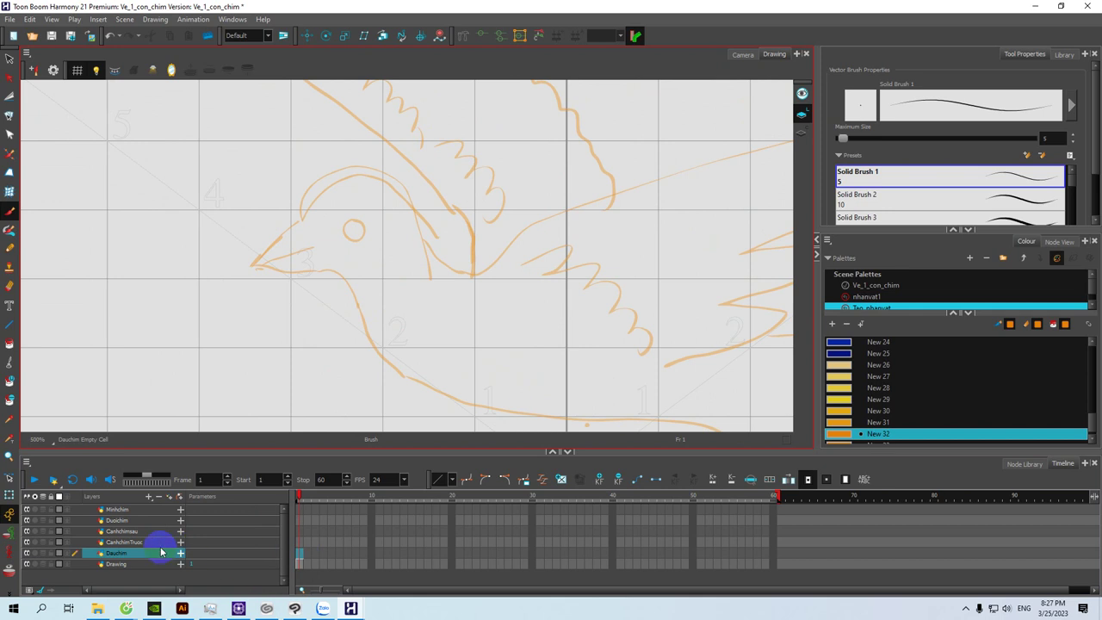
pyautogui.click(119, 521)
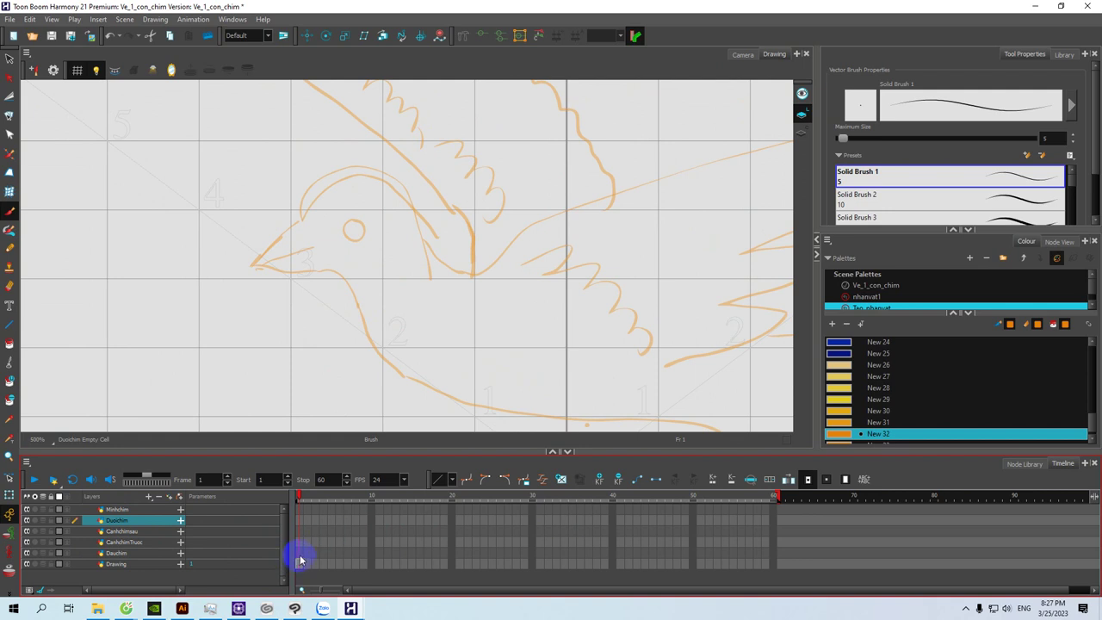
pyautogui.click(299, 555)
pyautogui.moveTo(239, 608)
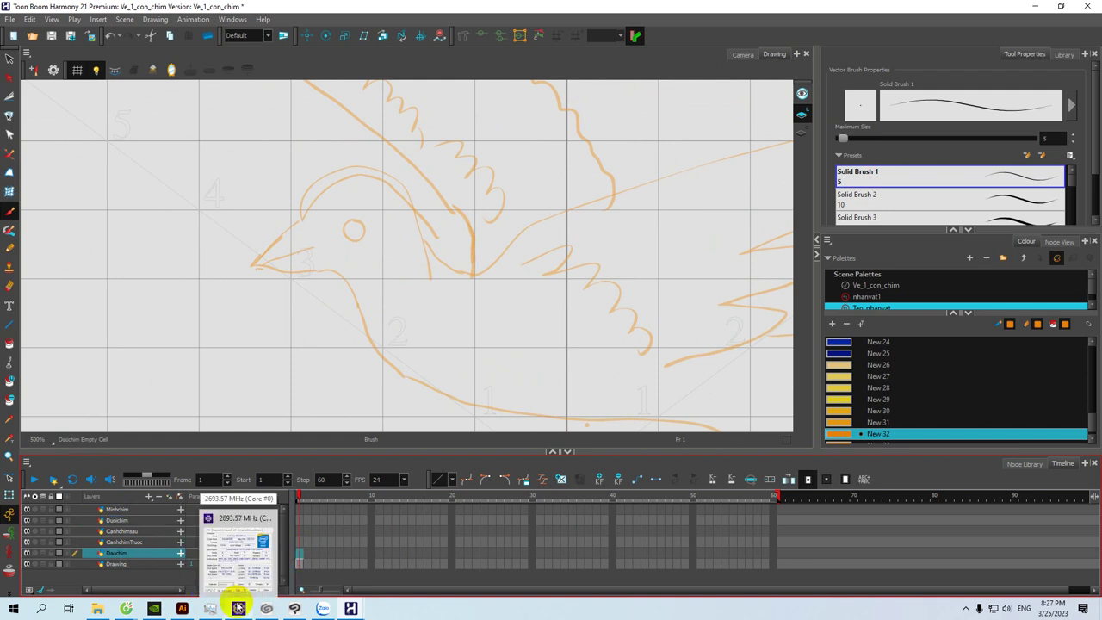
pyautogui.press('space')
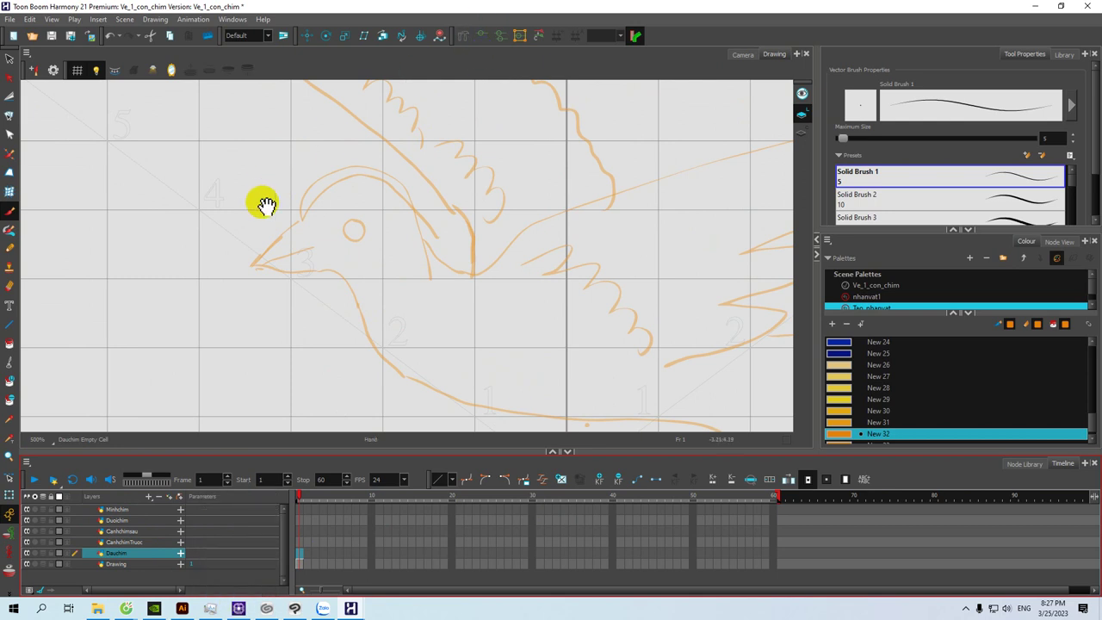
pyautogui.moveTo(301, 235); pyautogui.dragTo(270, 216)
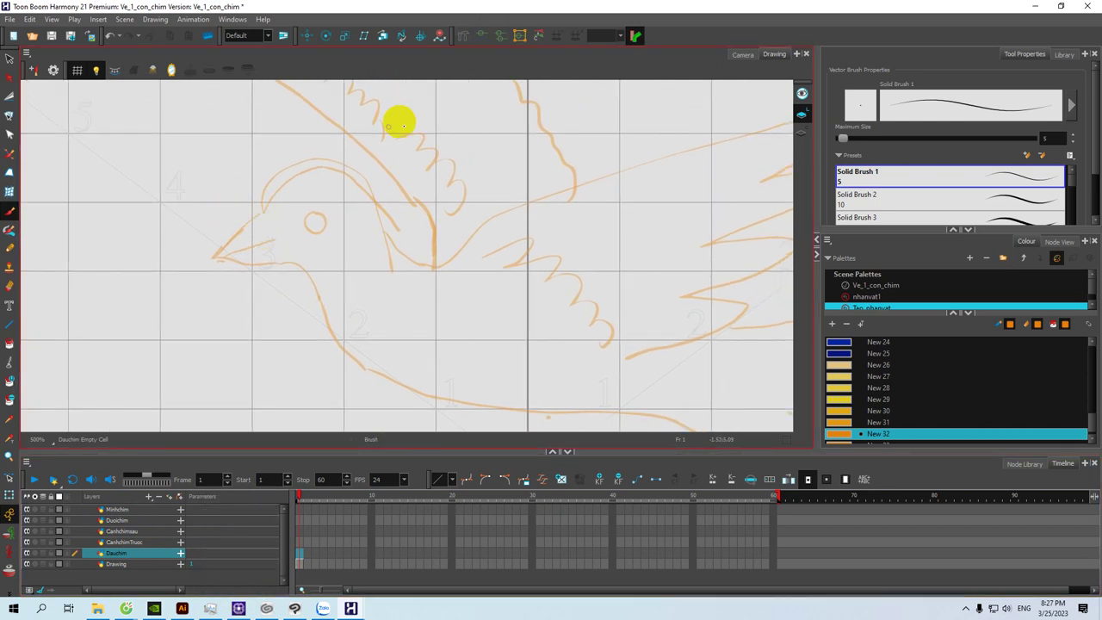
# Step: Check the computer's CPU performance in Task Manager
pyautogui.rightClick(623, 601)
pyautogui.click(629, 561)
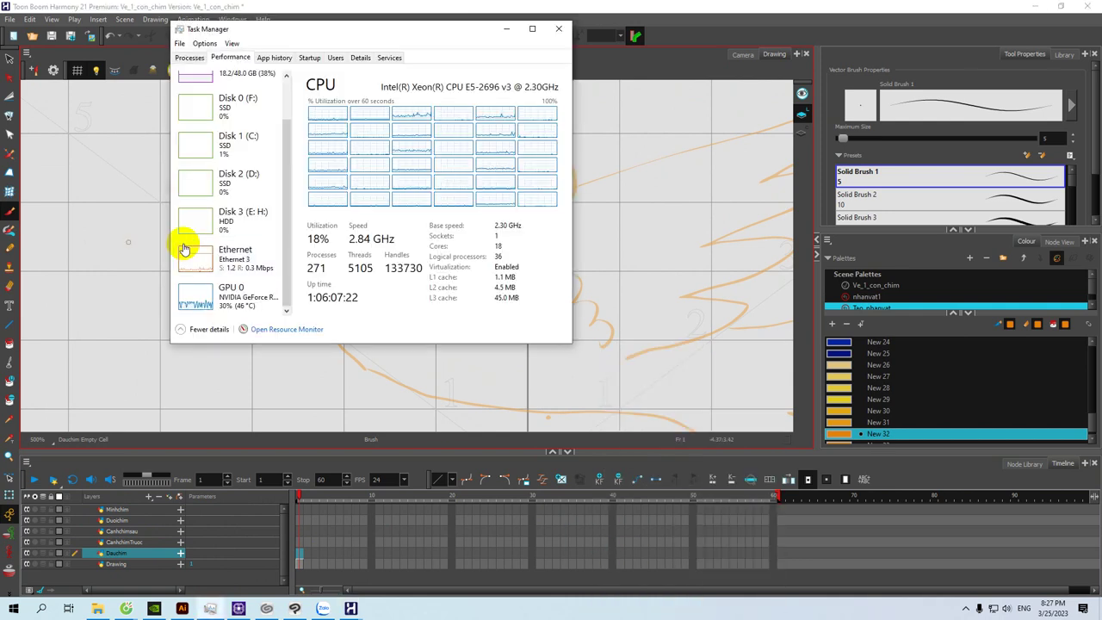
pyautogui.moveTo(347, 32); pyautogui.dragTo(0, 43)
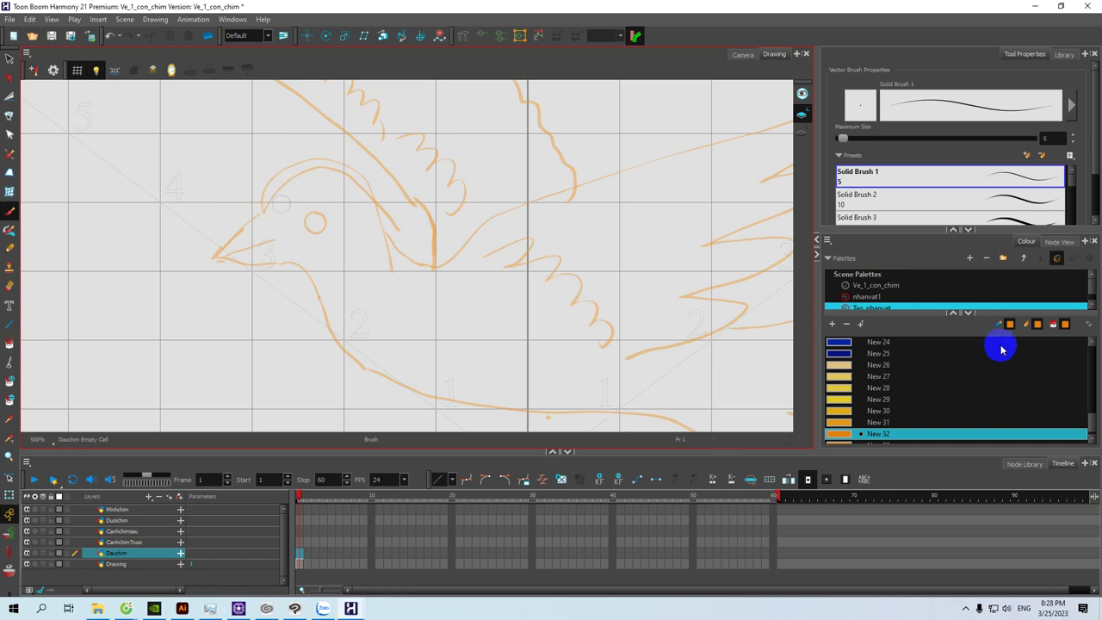
# Step: Trace the bird's beak with the Line tool in New 8 red, including the line between both halves and a closed back edge
pyautogui.moveTo(1092, 418); pyautogui.dragTo(1095, 372)
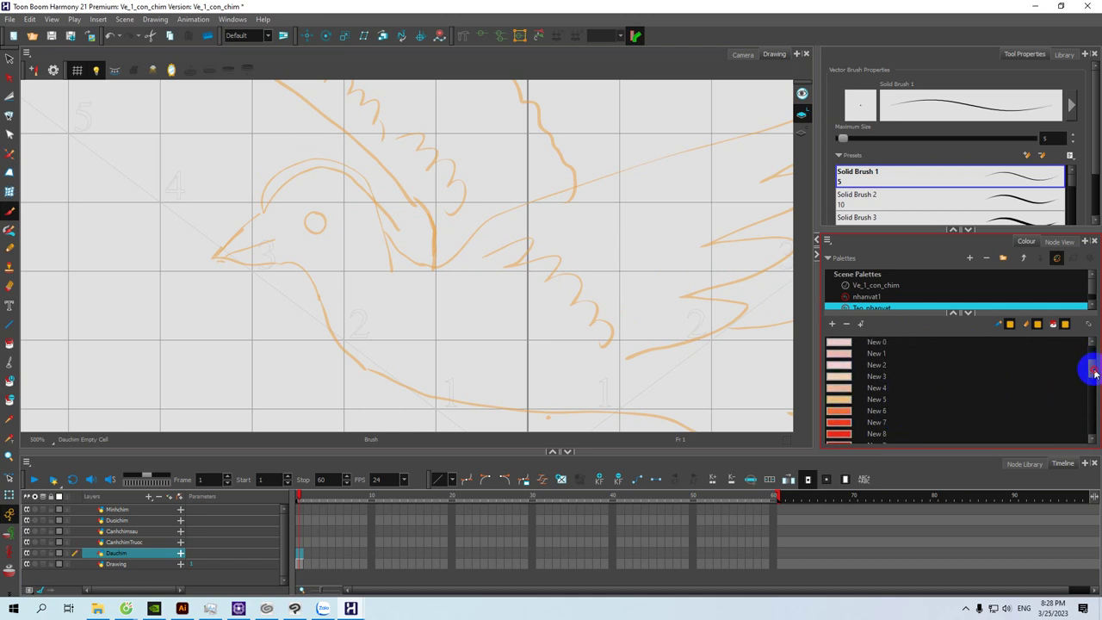
pyautogui.click(846, 437)
pyautogui.press('space')
pyautogui.scroll(3, 269, 239)
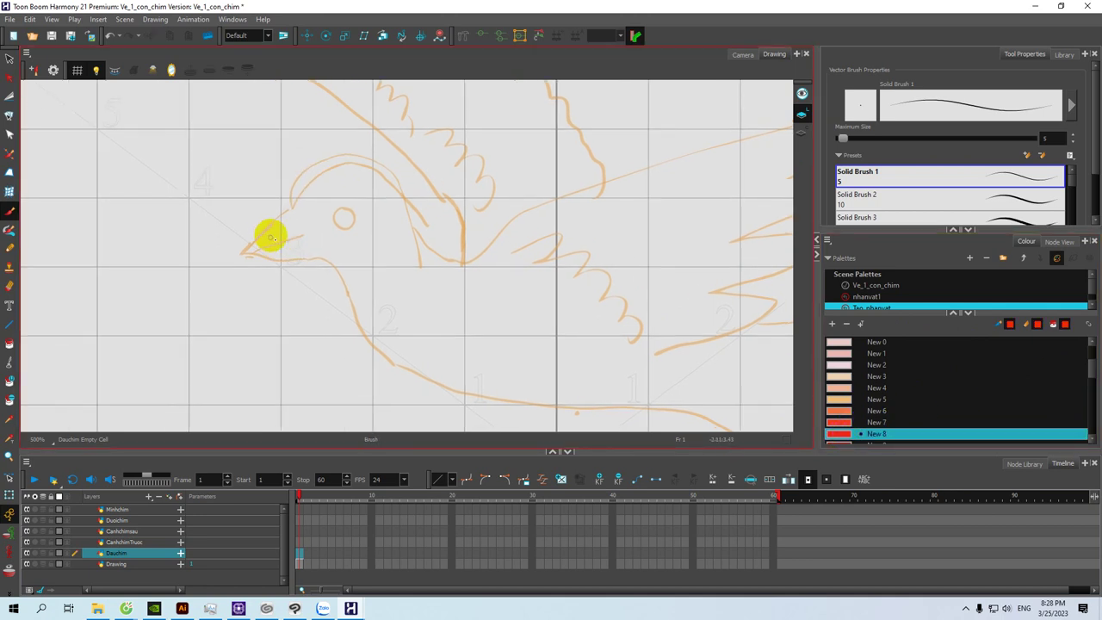
pyautogui.moveTo(233, 215); pyautogui.dragTo(267, 222)
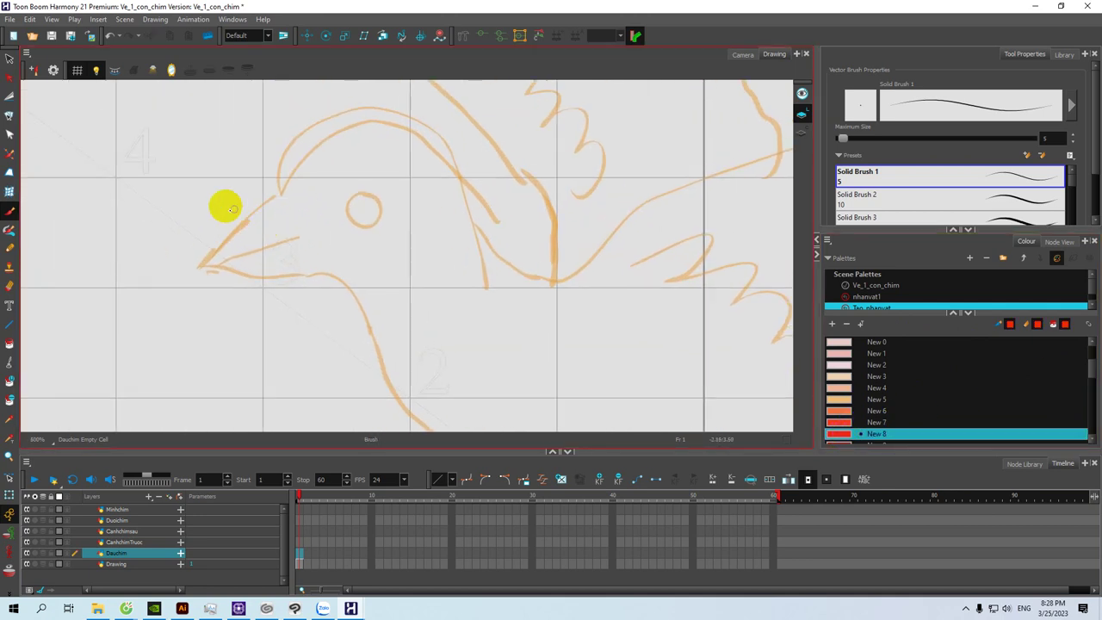
pyautogui.hotkey('alt', 'l')
pyautogui.moveTo(203, 263)
pyautogui.mouseDown()
pyautogui.moveTo(232, 222)
pyautogui.moveTo(281, 192)
pyautogui.moveTo(240, 209)
pyautogui.mouseUp()
pyautogui.moveTo(239, 249)
pyautogui.mouseDown()
pyautogui.moveTo(218, 238)
pyautogui.moveTo(207, 258)
pyautogui.moveTo(287, 263)
pyautogui.moveTo(262, 255)
pyautogui.mouseUp()
pyautogui.moveTo(161, 268); pyautogui.dragTo(263, 236)
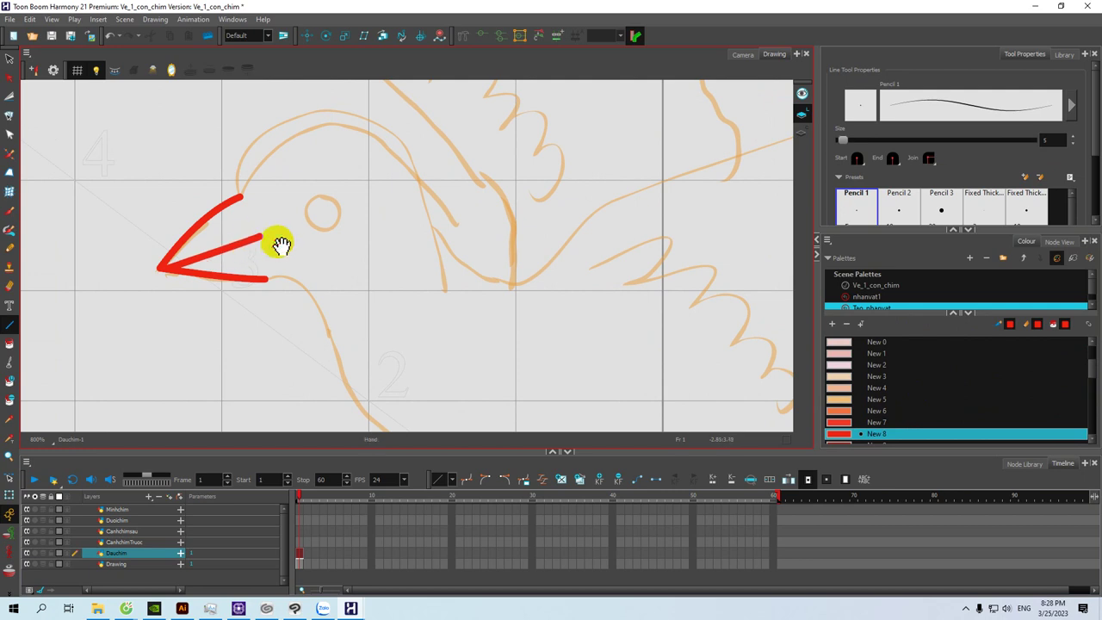
pyautogui.moveTo(230, 192); pyautogui.dragTo(258, 274)
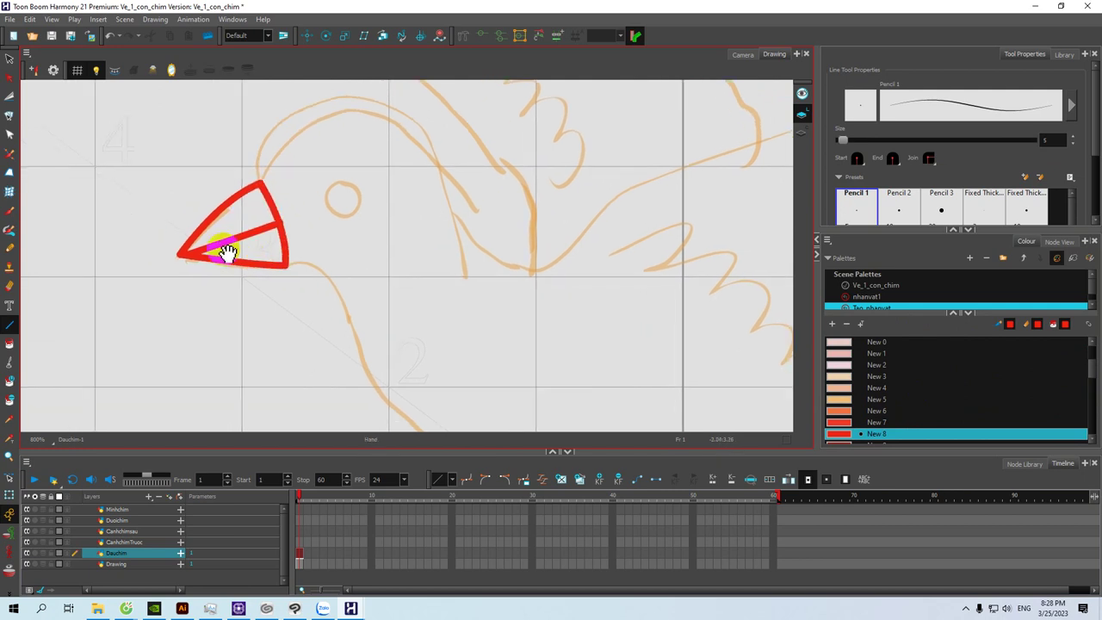
# Step: Fill the upper half of the beak with New 8 red and undo the red fill of the lower half
pyautogui.hotkey('alt', 'i')
pyautogui.click(235, 234)
pyautogui.click(246, 249)
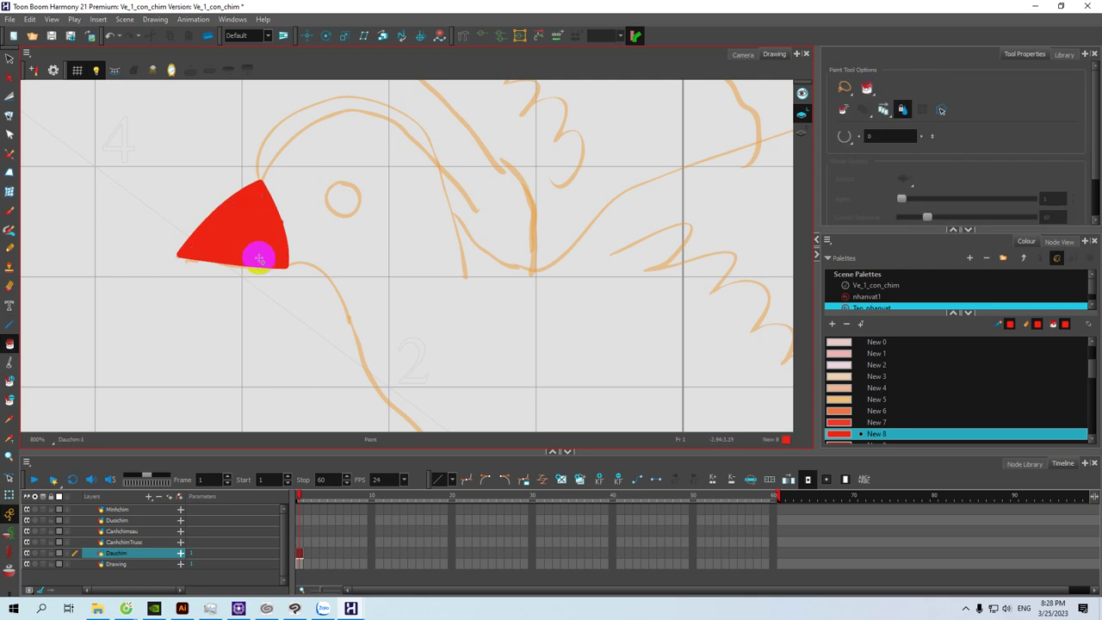
pyautogui.hotkey('ctrl', 'z')
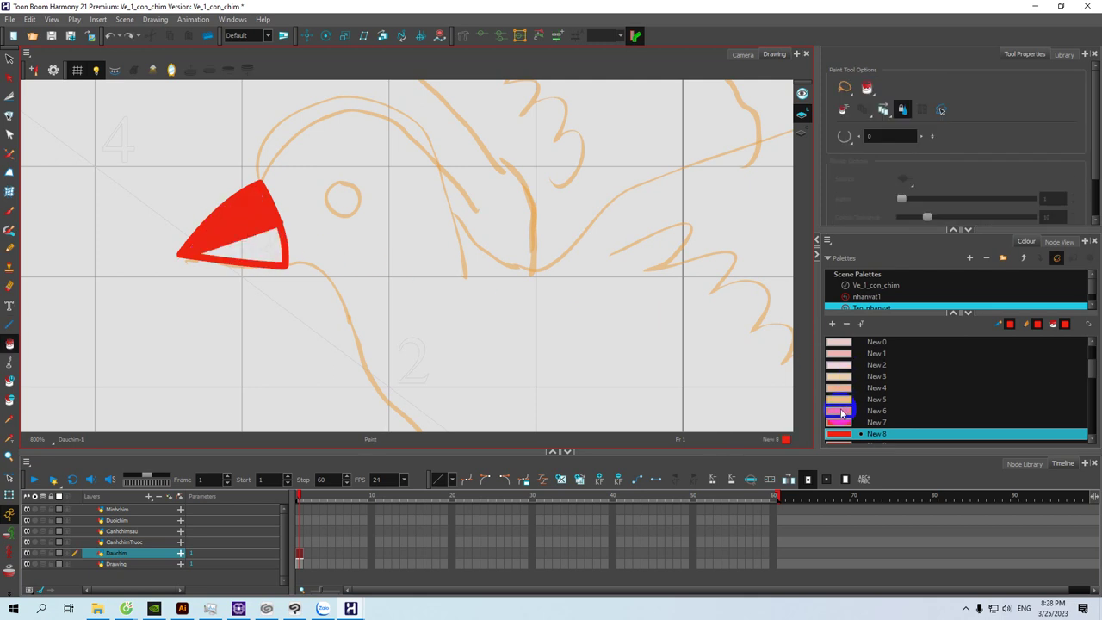
# Step: Recolour the beak's upper edge, redraw the lower beak's outline and fill that half with New 6 orange
pyautogui.click(844, 411)
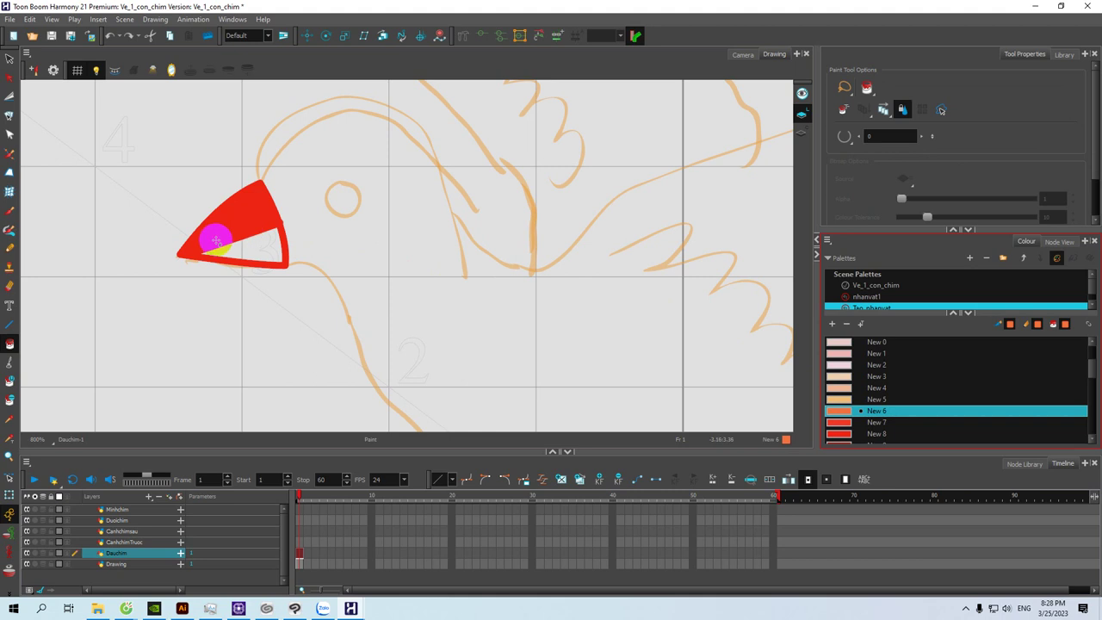
pyautogui.click(185, 252)
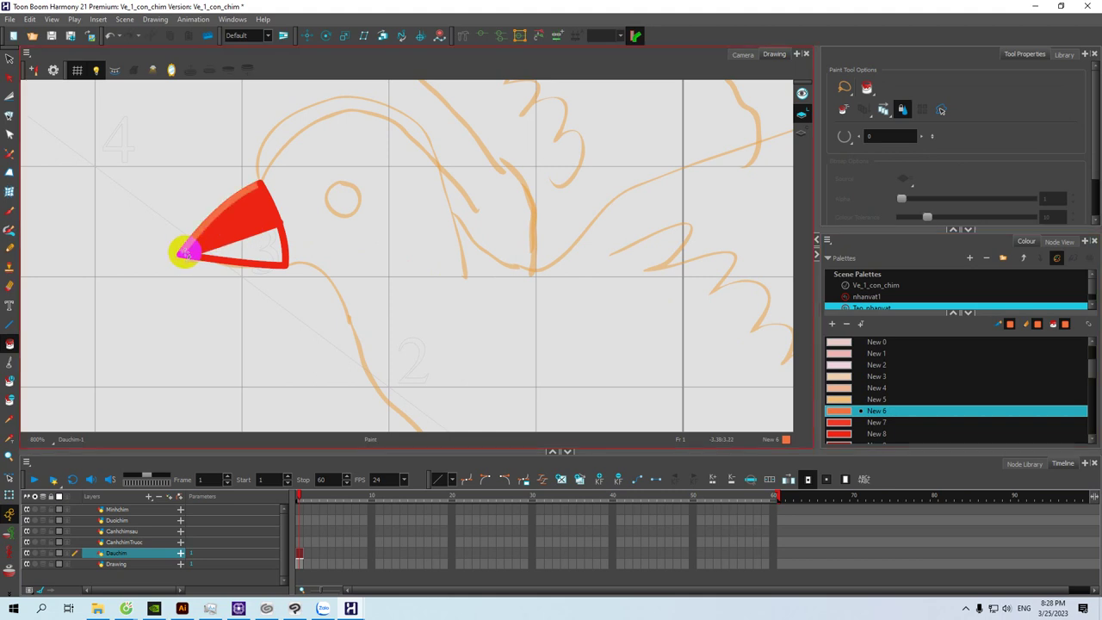
pyautogui.hotkey('alt', '6')
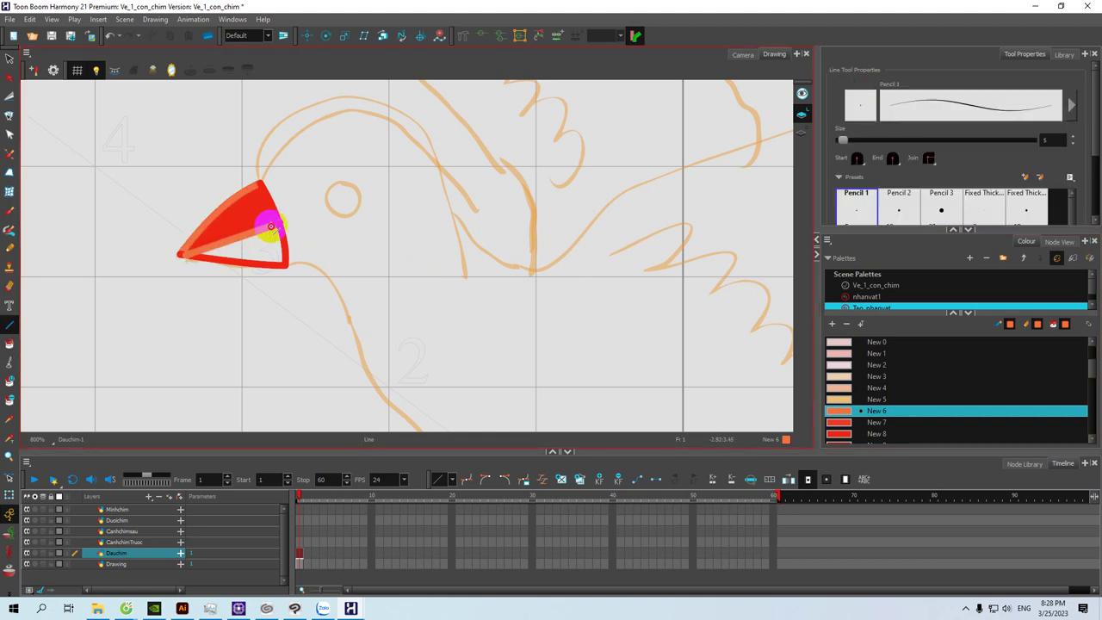
pyautogui.moveTo(273, 256)
pyautogui.mouseDown()
pyautogui.moveTo(242, 243)
pyautogui.moveTo(160, 242)
pyautogui.moveTo(253, 250)
pyautogui.mouseUp()
pyautogui.moveTo(247, 208); pyautogui.dragTo(256, 250)
pyautogui.hotkey('alt', 'i')
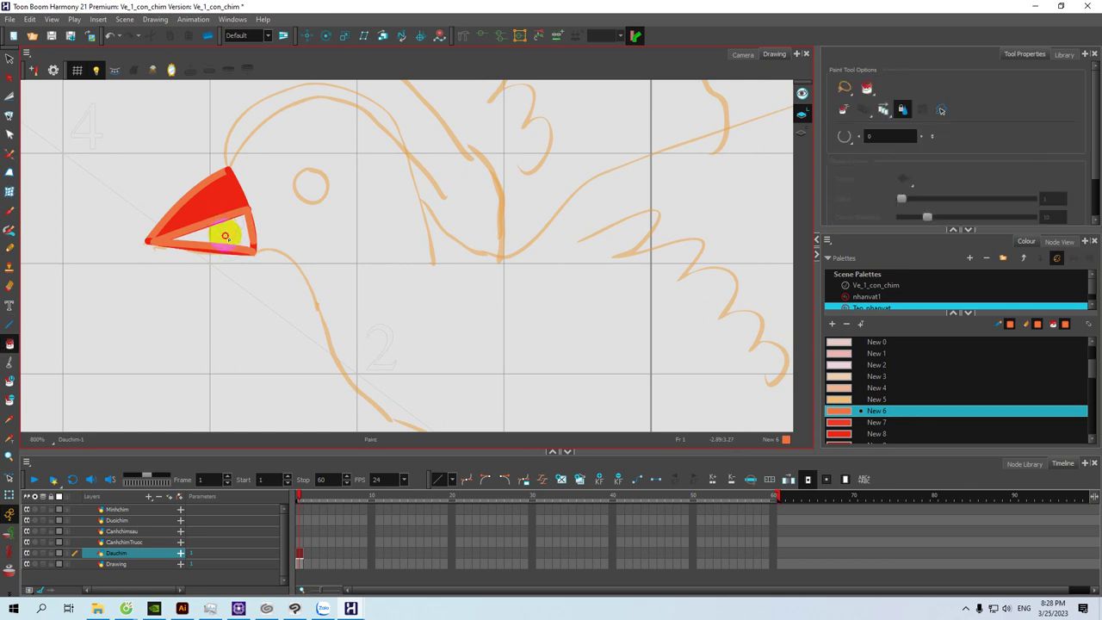
pyautogui.click(224, 236)
pyautogui.hscroll(2, 253, 239)
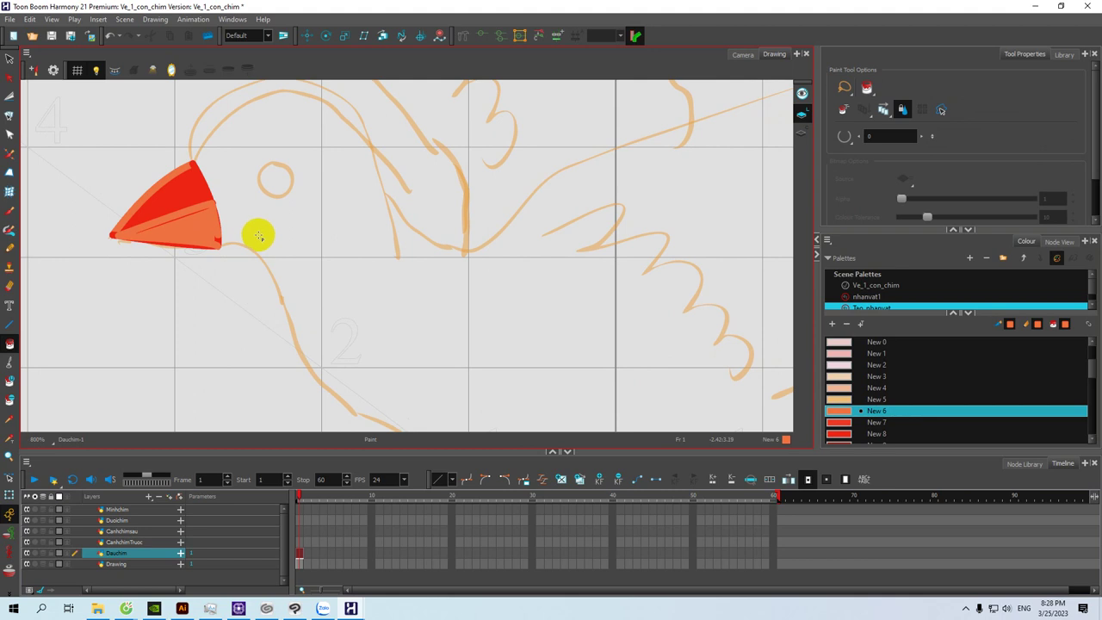
# Step: Trace the curved top of the head from the beak toward the neck with the Line tool in the New 5 colour
pyautogui.click(841, 389)
pyautogui.moveTo(283, 153); pyautogui.dragTo(300, 238)
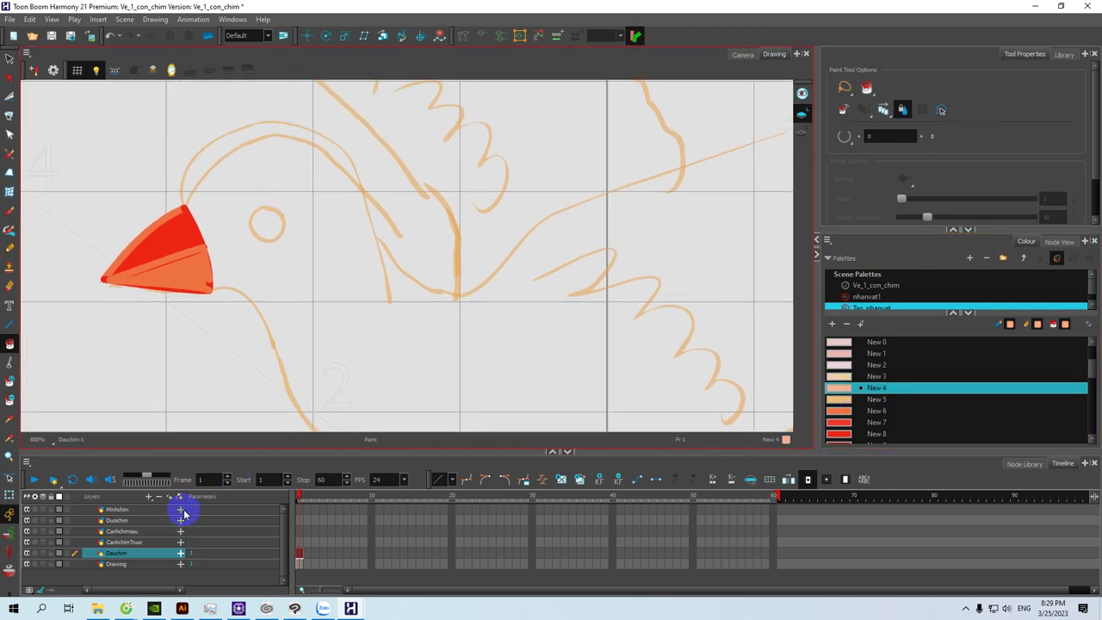
pyautogui.moveTo(245, 198); pyautogui.dragTo(250, 219)
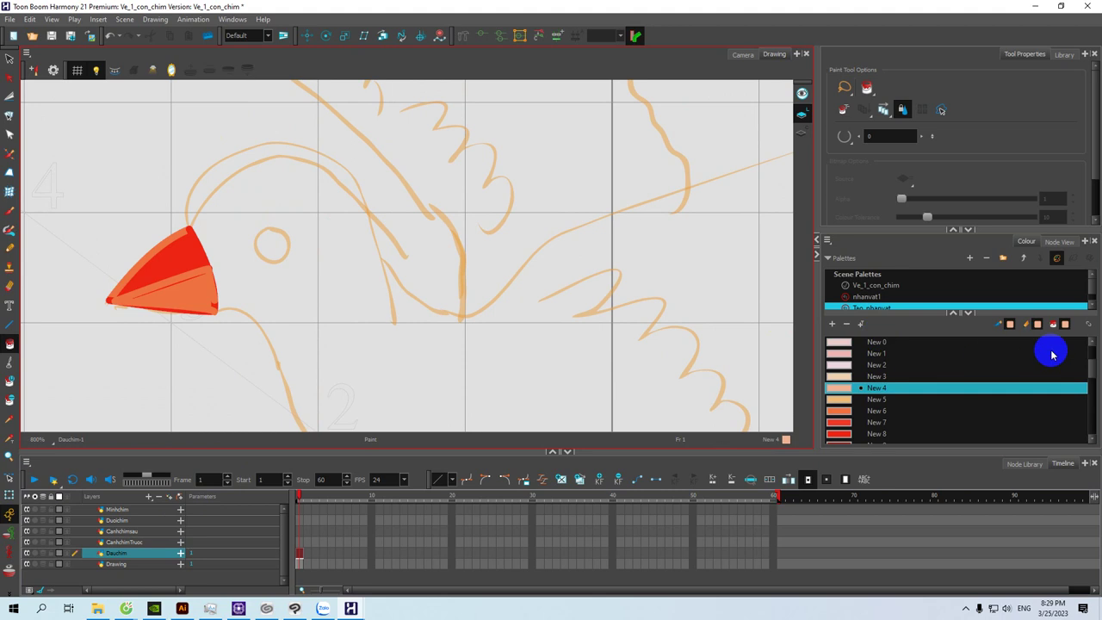
pyautogui.scroll(1, 1092, 373)
pyautogui.scroll(1, 1092, 372)
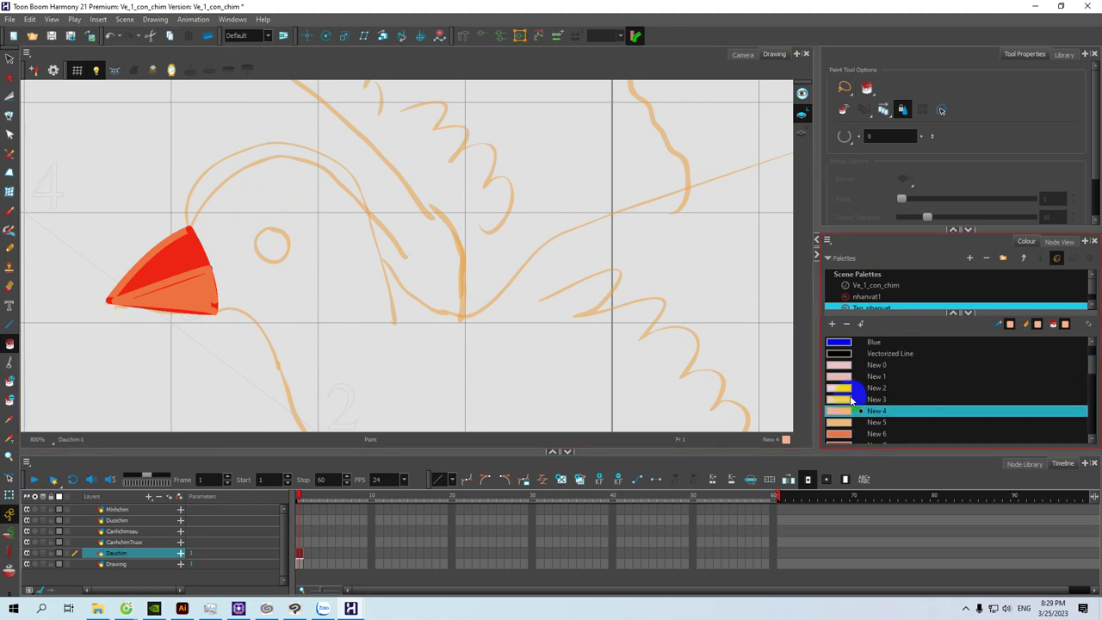
pyautogui.click(844, 425)
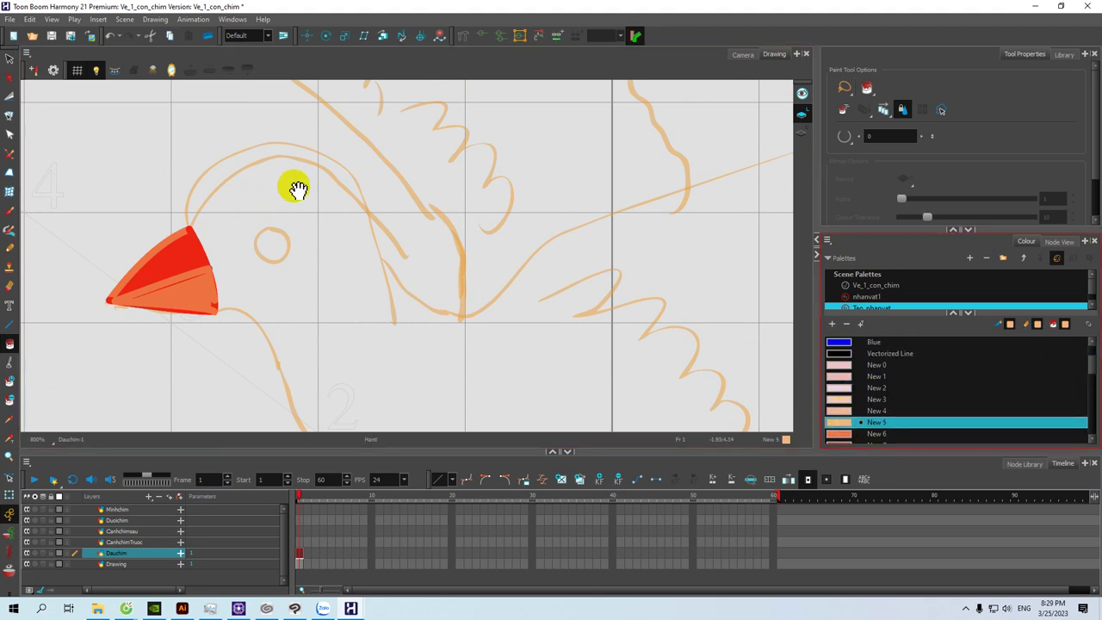
pyautogui.moveTo(256, 214); pyautogui.dragTo(228, 223)
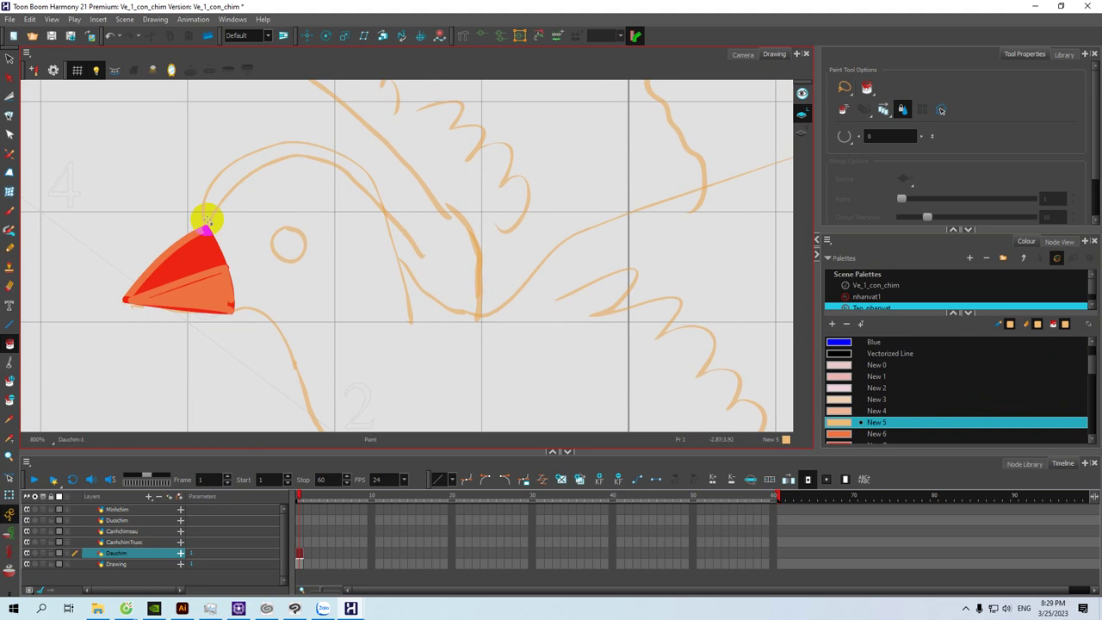
pyautogui.hotkey('alt', '\\')
pyautogui.moveTo(205, 225)
pyautogui.mouseDown()
pyautogui.moveTo(209, 198)
pyautogui.moveTo(246, 157)
pyautogui.moveTo(210, 178)
pyautogui.mouseUp()
pyautogui.hotkey('ctrl', 'z')
pyautogui.moveTo(205, 227)
pyautogui.mouseDown()
pyautogui.moveTo(284, 157)
pyautogui.moveTo(329, 155)
pyautogui.moveTo(247, 148)
pyautogui.moveTo(345, 190)
pyautogui.moveTo(264, 160)
pyautogui.moveTo(265, 140)
pyautogui.moveTo(313, 163)
pyautogui.moveTo(347, 215)
pyautogui.moveTo(353, 249)
pyautogui.moveTo(326, 172)
pyautogui.mouseUp()
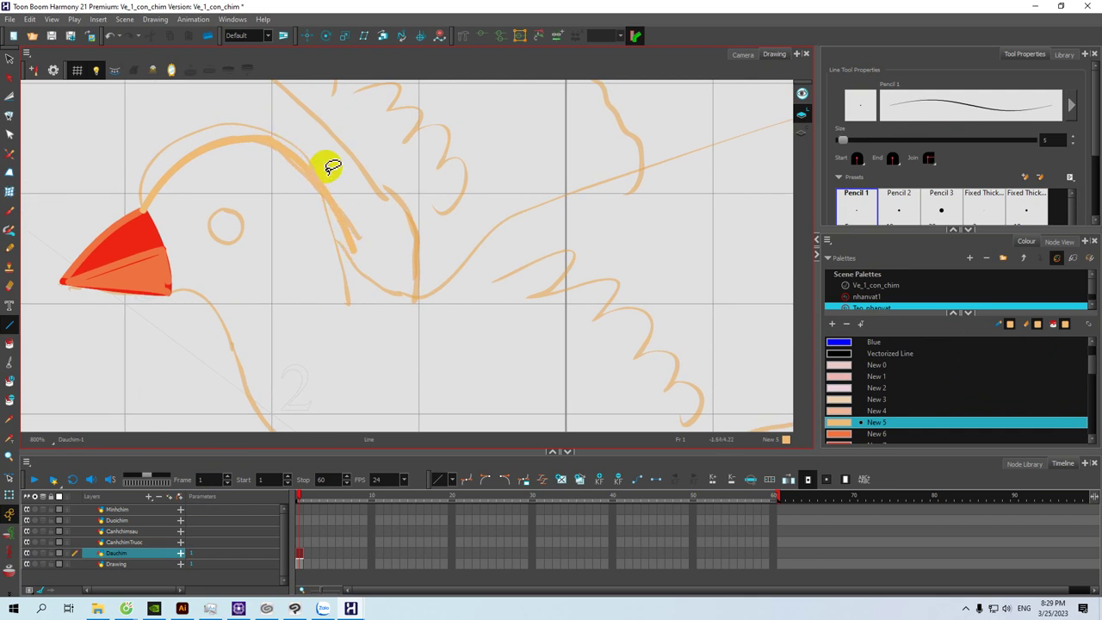
# Step: Trace the curved throat line from the lower back corner of the beak with the Line tool in New 5
pyautogui.moveTo(295, 250); pyautogui.dragTo(294, 223)
pyautogui.moveTo(239, 256); pyautogui.dragTo(245, 258)
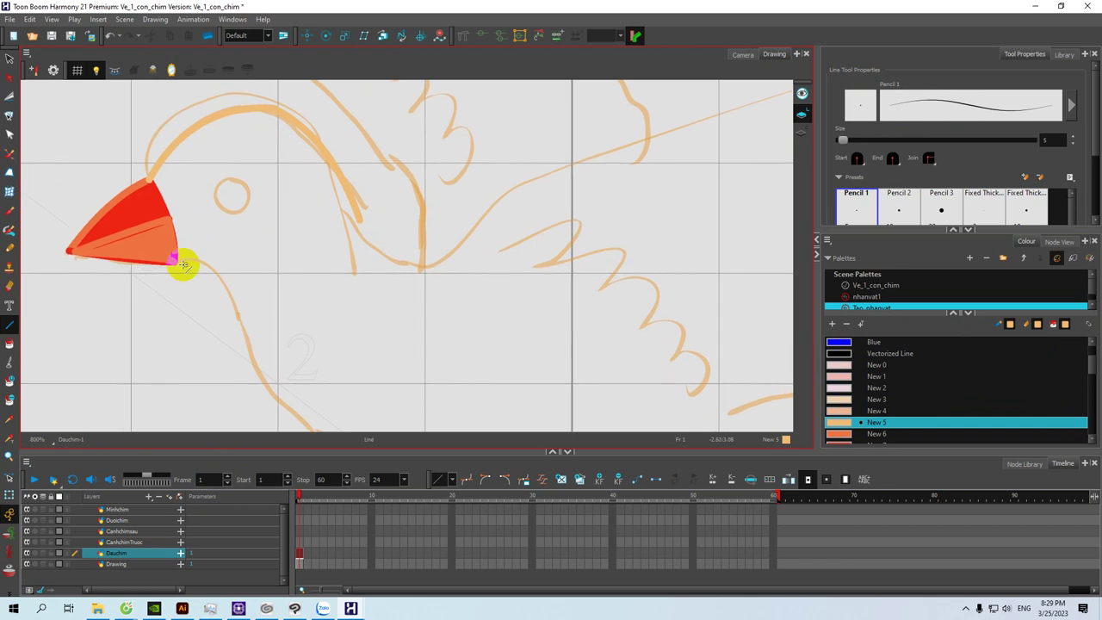
pyautogui.moveTo(177, 258)
pyautogui.mouseDown()
pyautogui.moveTo(255, 323)
pyautogui.moveTo(238, 283)
pyautogui.mouseUp()
pyautogui.moveTo(220, 215); pyautogui.dragTo(260, 248)
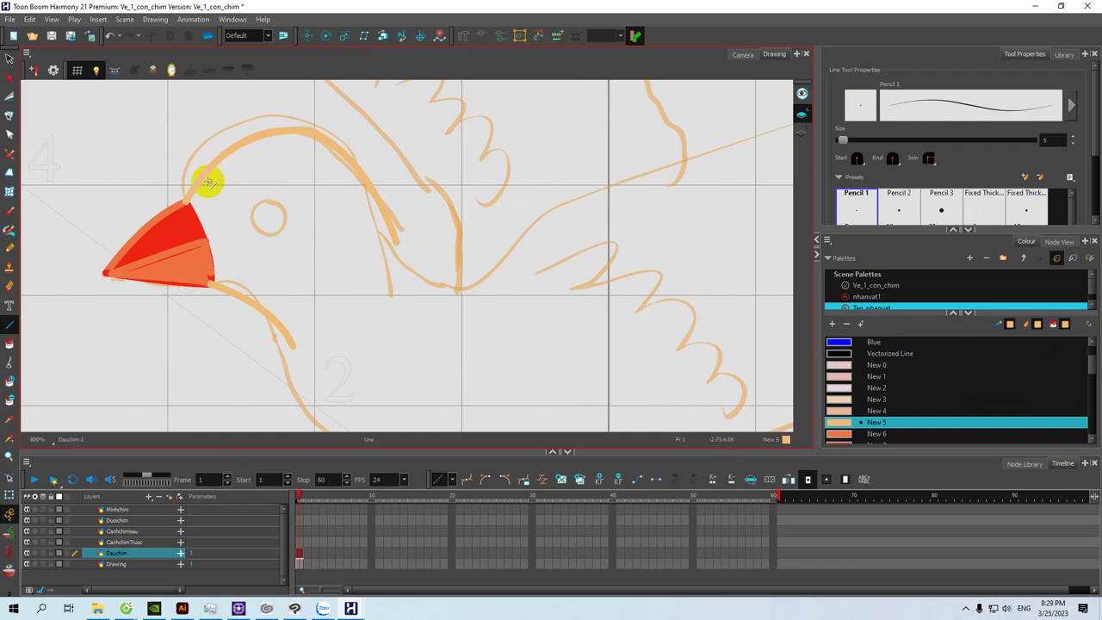
# Step: Set the line size to 2.4 and draw the first rows of scale-shaped feathers behind the upper beak
pyautogui.click(844, 141)
pyautogui.moveTo(843, 142); pyautogui.dragTo(844, 141)
pyautogui.moveTo(236, 189); pyautogui.dragTo(229, 185)
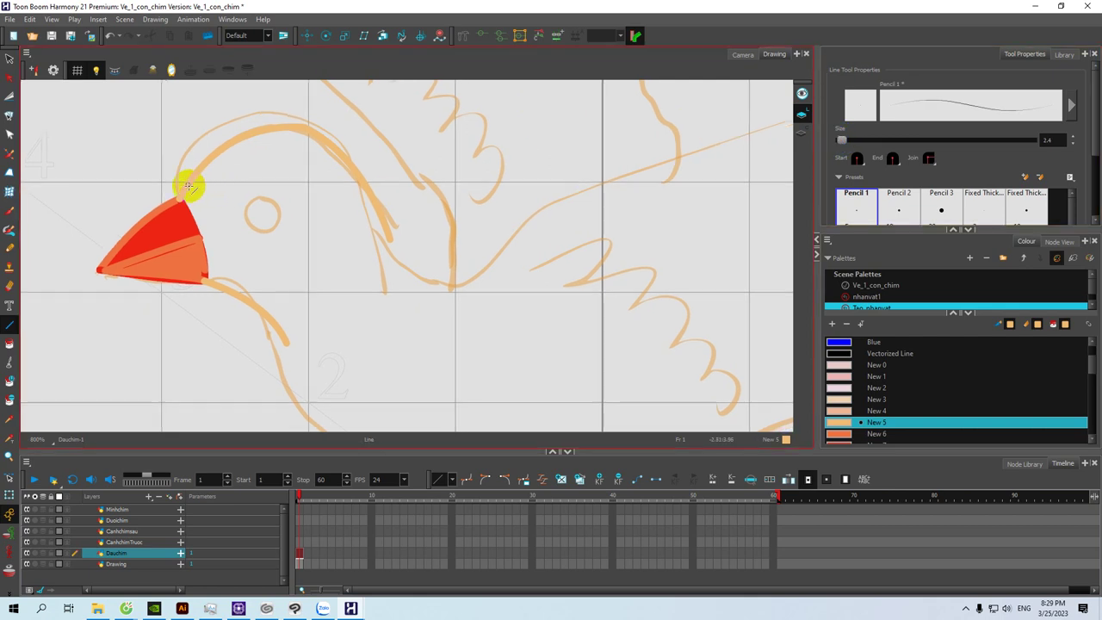
pyautogui.moveTo(192, 214); pyautogui.dragTo(234, 181)
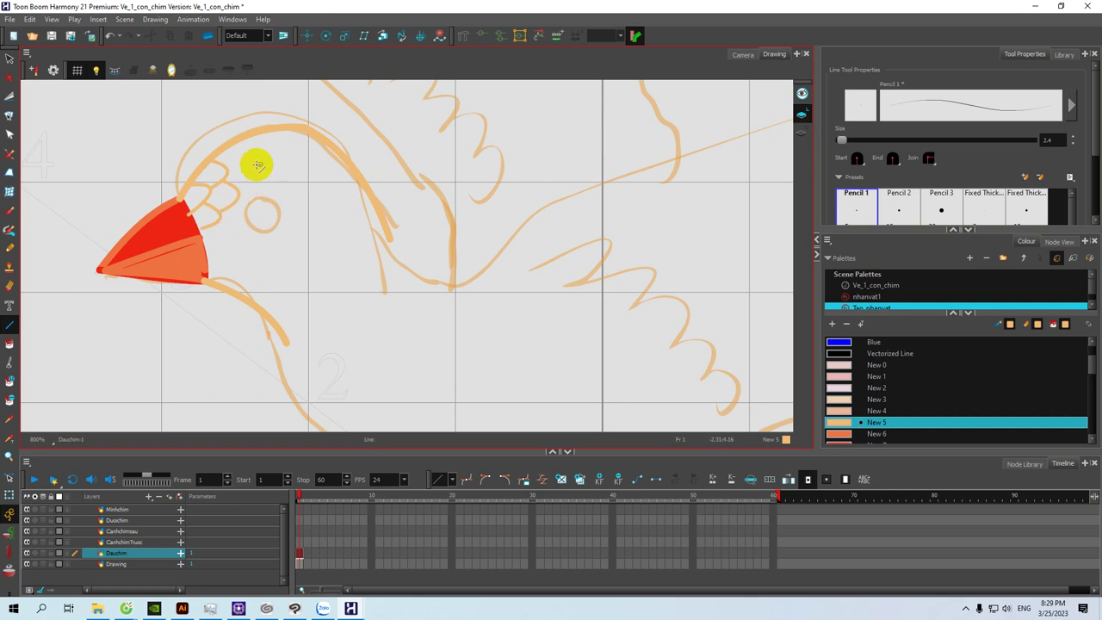
pyautogui.moveTo(255, 162); pyautogui.dragTo(237, 198)
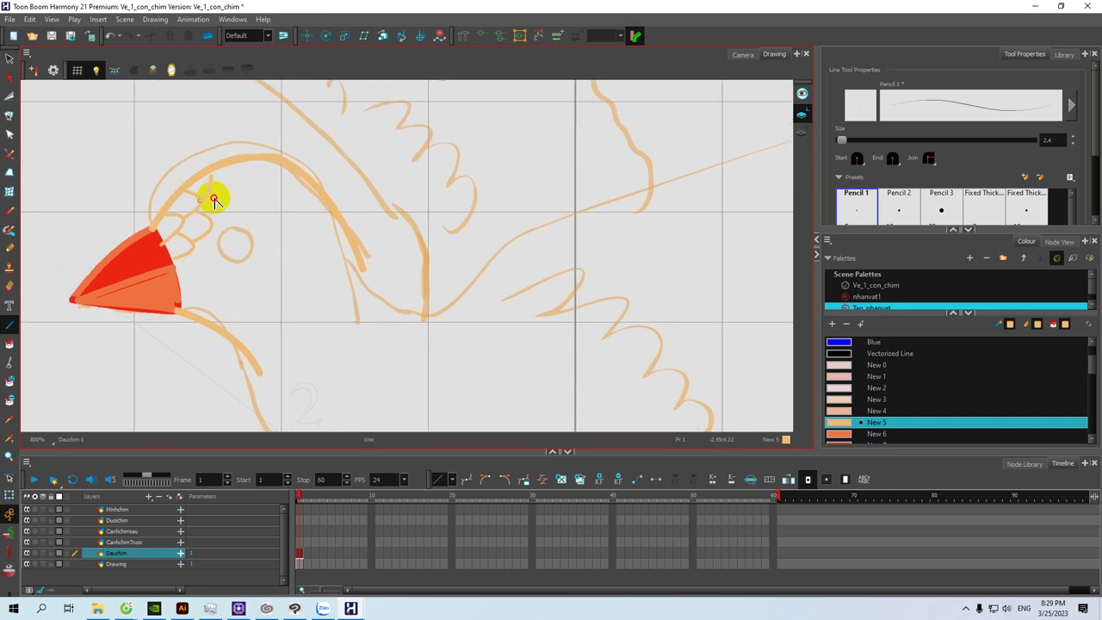
pyautogui.moveTo(262, 193)
pyautogui.mouseDown()
pyautogui.moveTo(285, 196)
pyautogui.moveTo(236, 190)
pyautogui.mouseUp()
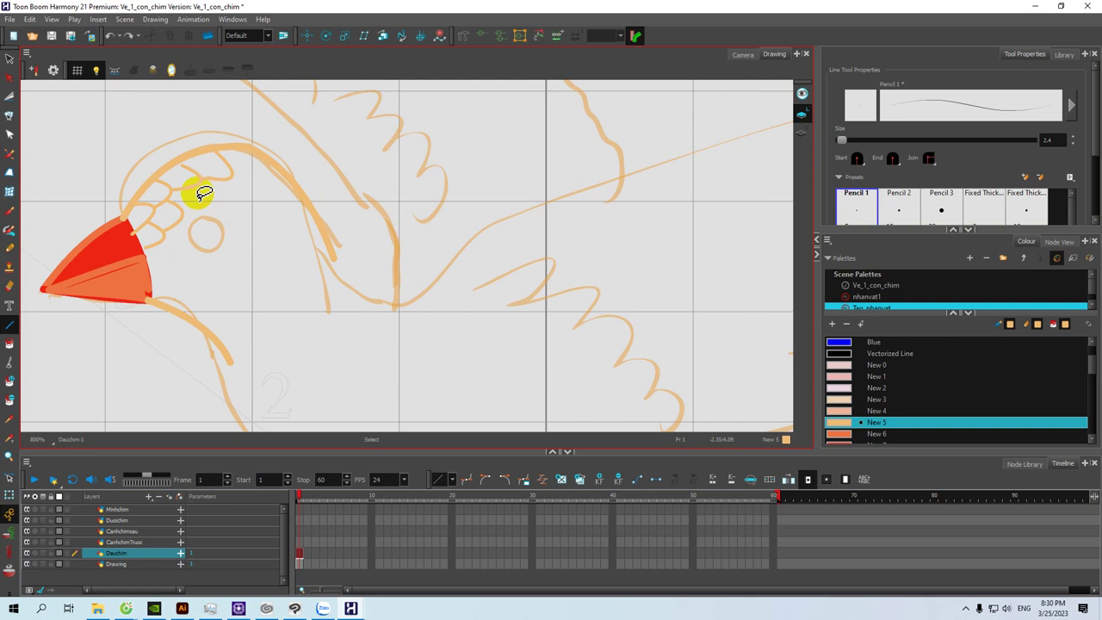
# Step: Extend the feather scales above and in front of the eye, down along the back of the lower beak
pyautogui.moveTo(184, 212)
pyautogui.mouseDown()
pyautogui.moveTo(255, 197)
pyautogui.moveTo(253, 212)
pyautogui.moveTo(243, 184)
pyautogui.mouseUp()
pyautogui.moveTo(149, 211); pyautogui.dragTo(147, 235)
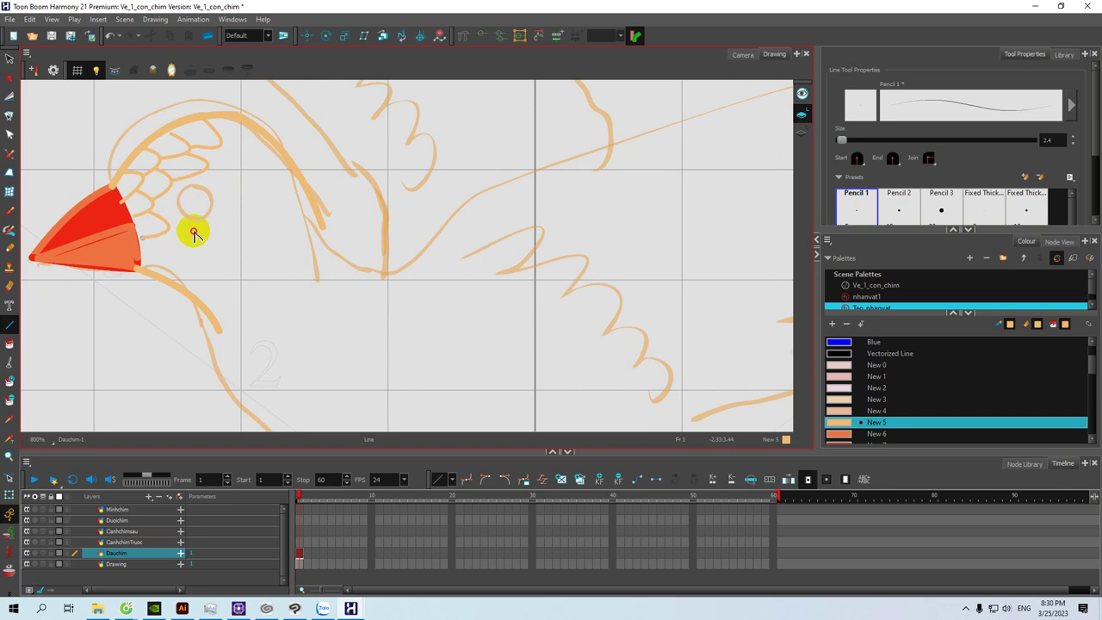
pyautogui.moveTo(189, 238); pyautogui.dragTo(177, 235)
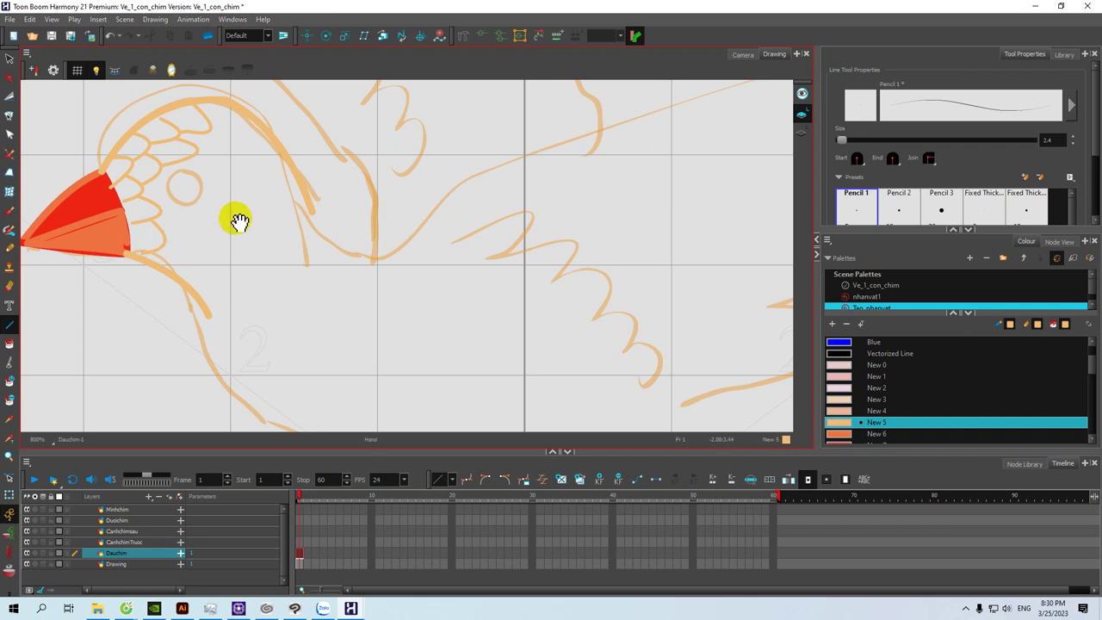
pyautogui.moveTo(201, 209); pyautogui.dragTo(170, 206)
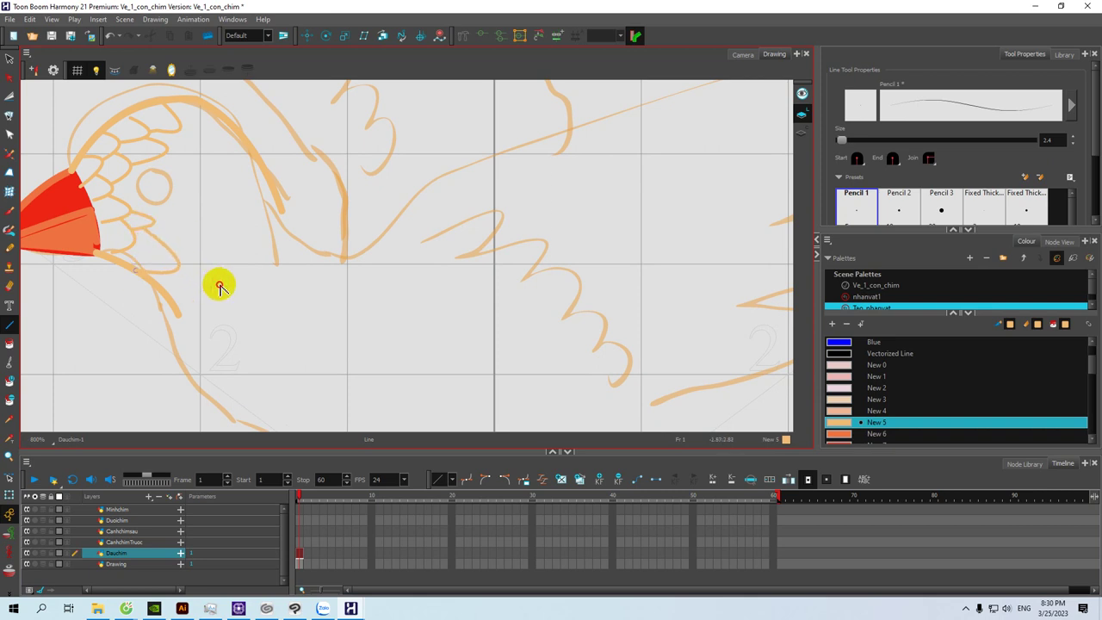
# Step: Draw overlapping feather scales under the crown and behind the eye, and continue them below the eye toward the throat
pyautogui.moveTo(185, 147); pyautogui.dragTo(197, 199)
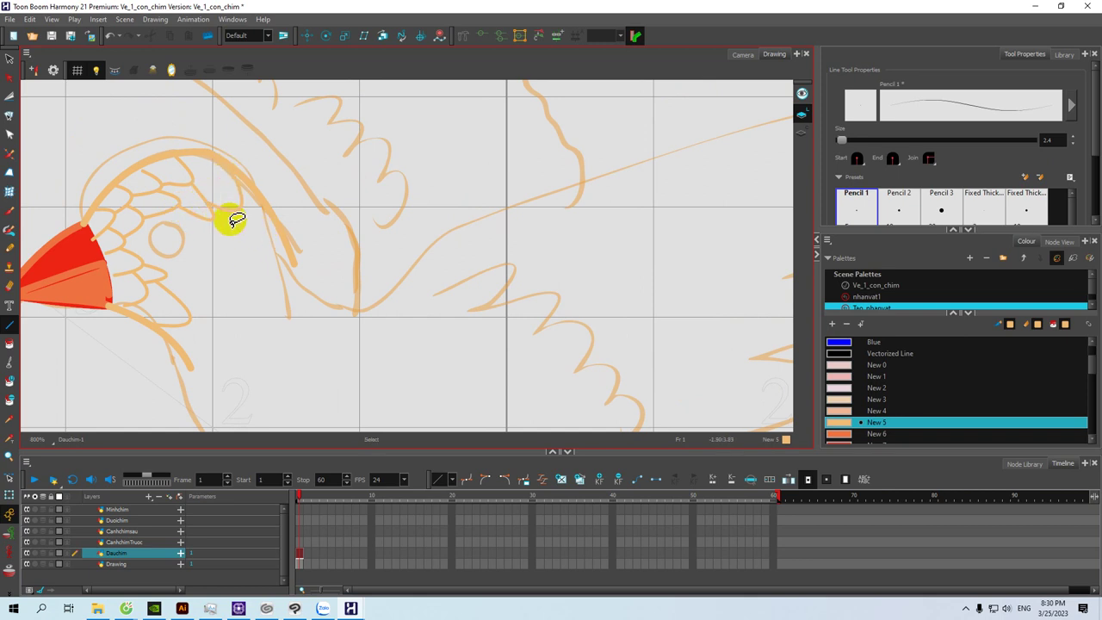
pyautogui.moveTo(187, 230); pyautogui.dragTo(215, 239)
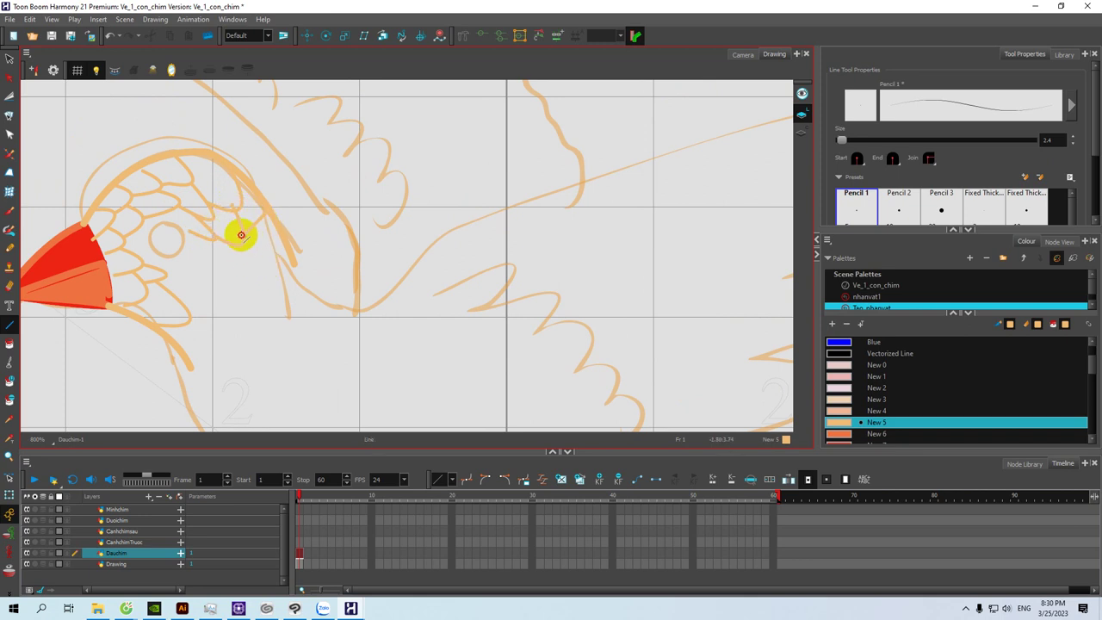
pyautogui.moveTo(241, 273); pyautogui.dragTo(247, 242)
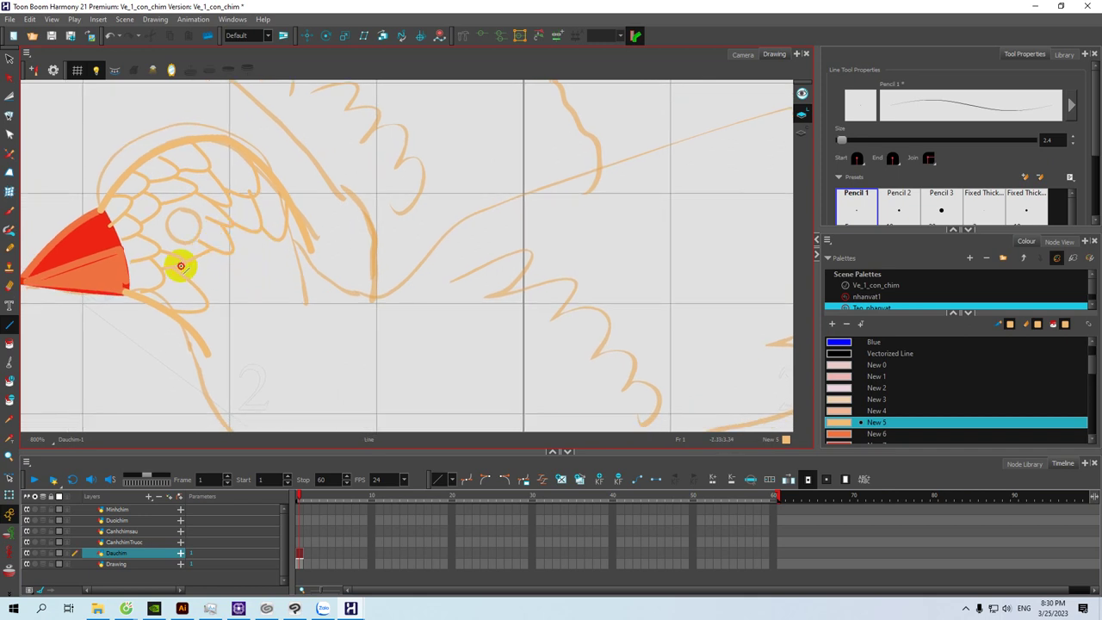
pyautogui.moveTo(247, 291); pyautogui.dragTo(193, 240)
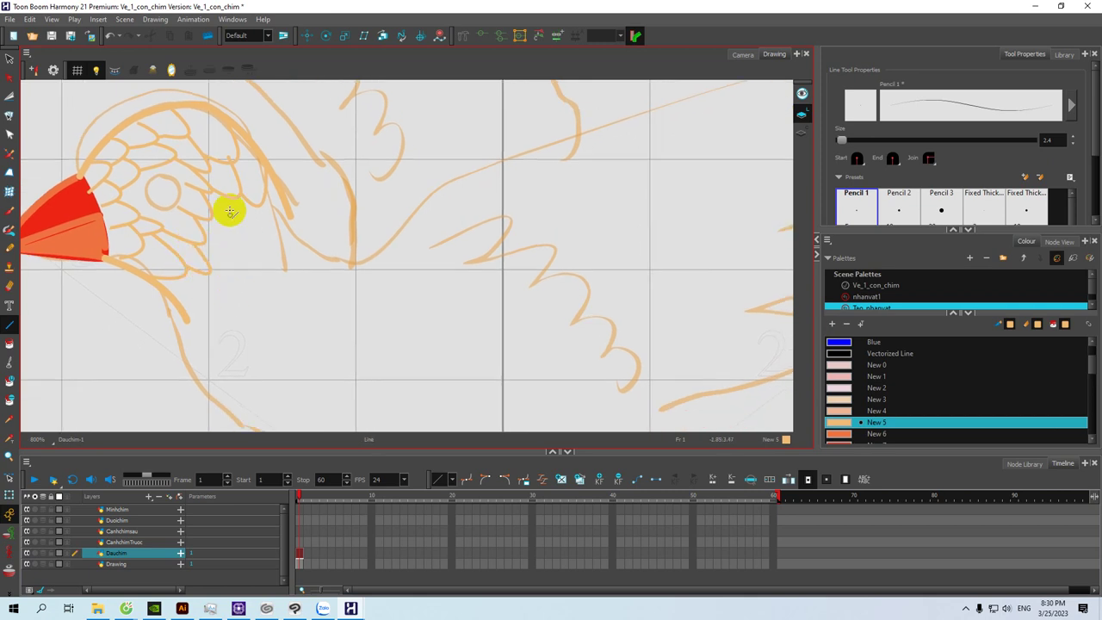
# Step: Draw further rows of overlapping feather scales across the cheek, from the throat line up to the nape
pyautogui.hotkey('alt', 's')
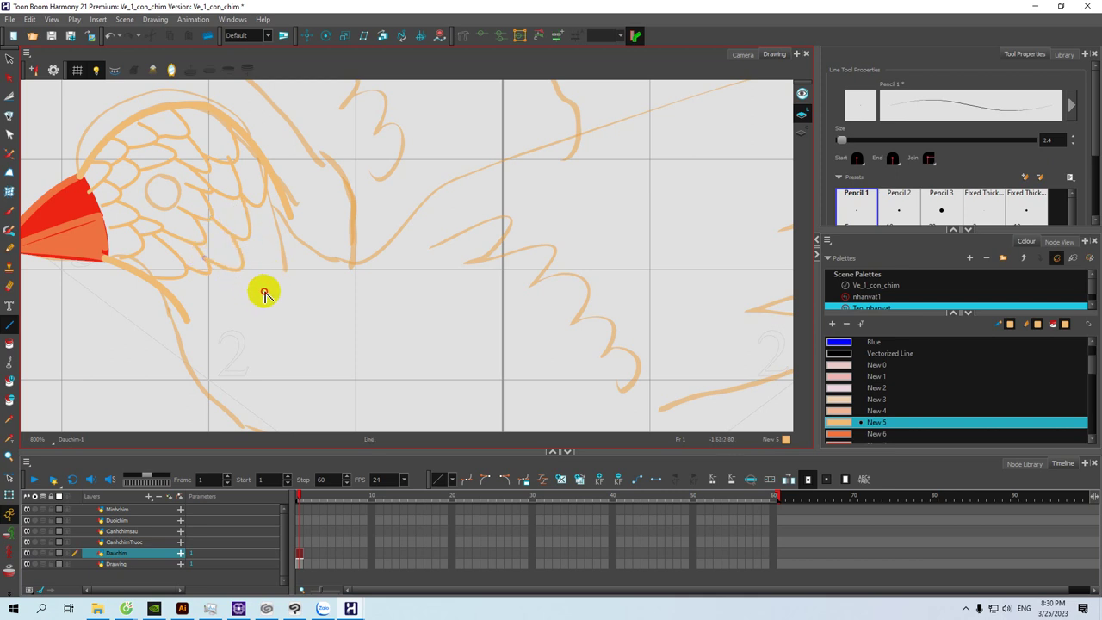
pyautogui.moveTo(279, 224)
pyautogui.mouseDown()
pyautogui.moveTo(291, 276)
pyautogui.moveTo(280, 217)
pyautogui.mouseUp()
pyautogui.press('space')
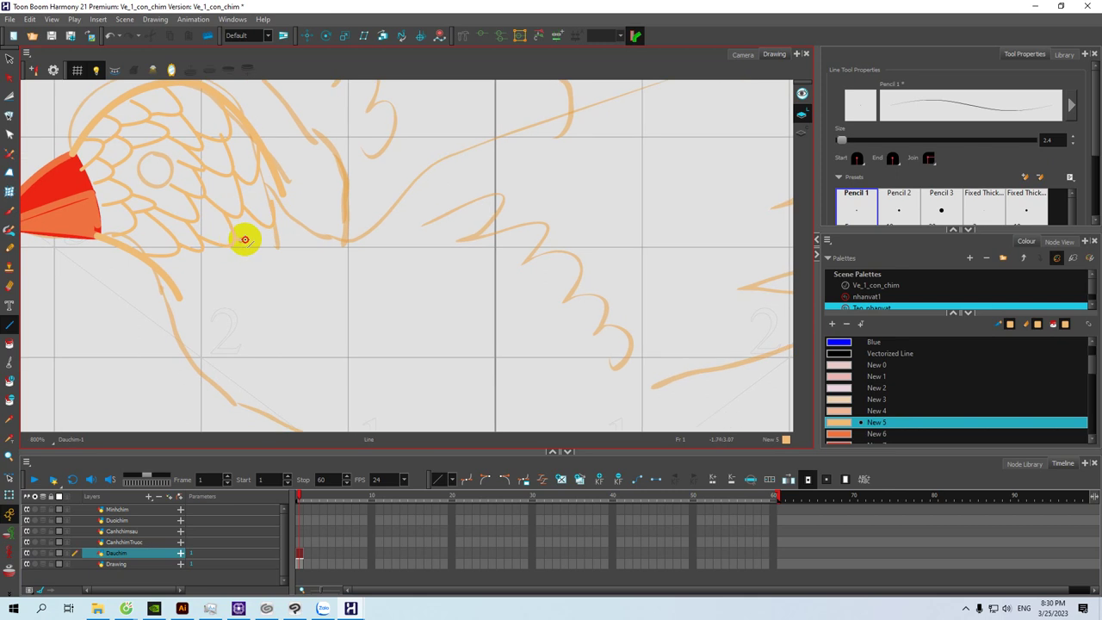
pyautogui.moveTo(216, 275)
pyautogui.mouseDown()
pyautogui.moveTo(237, 269)
pyautogui.moveTo(200, 275)
pyautogui.moveTo(251, 294)
pyautogui.moveTo(253, 271)
pyautogui.moveTo(209, 260)
pyautogui.mouseUp()
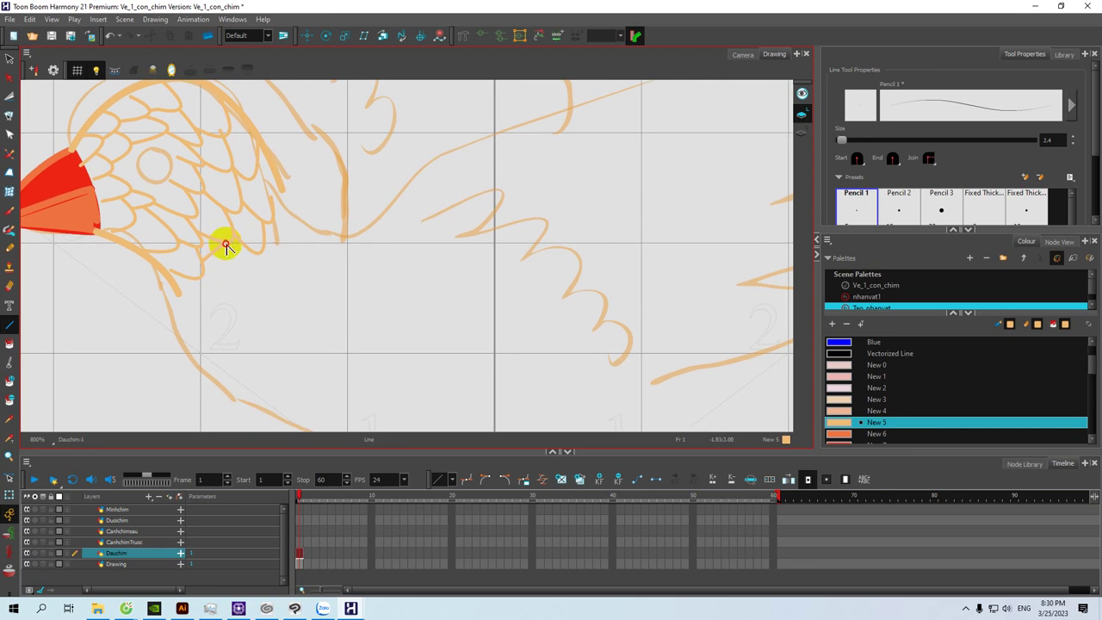
pyautogui.moveTo(249, 208)
pyautogui.mouseDown()
pyautogui.moveTo(251, 239)
pyautogui.moveTo(280, 221)
pyautogui.moveTo(282, 197)
pyautogui.mouseUp()
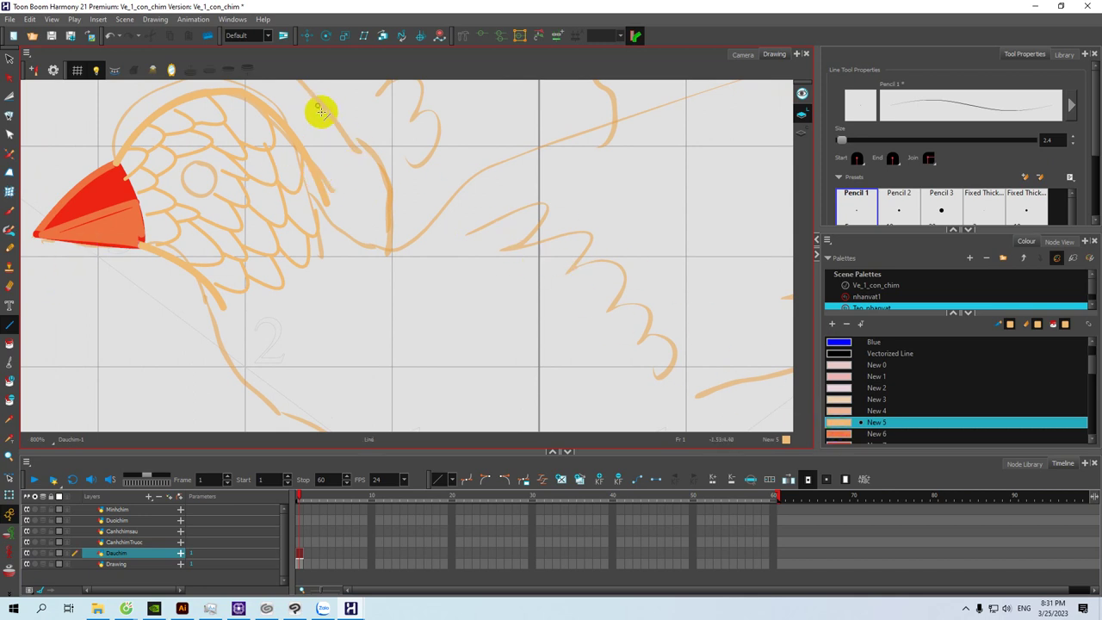
pyautogui.moveTo(336, 199)
pyautogui.mouseDown()
pyautogui.moveTo(327, 192)
pyautogui.moveTo(331, 245)
pyautogui.mouseUp()
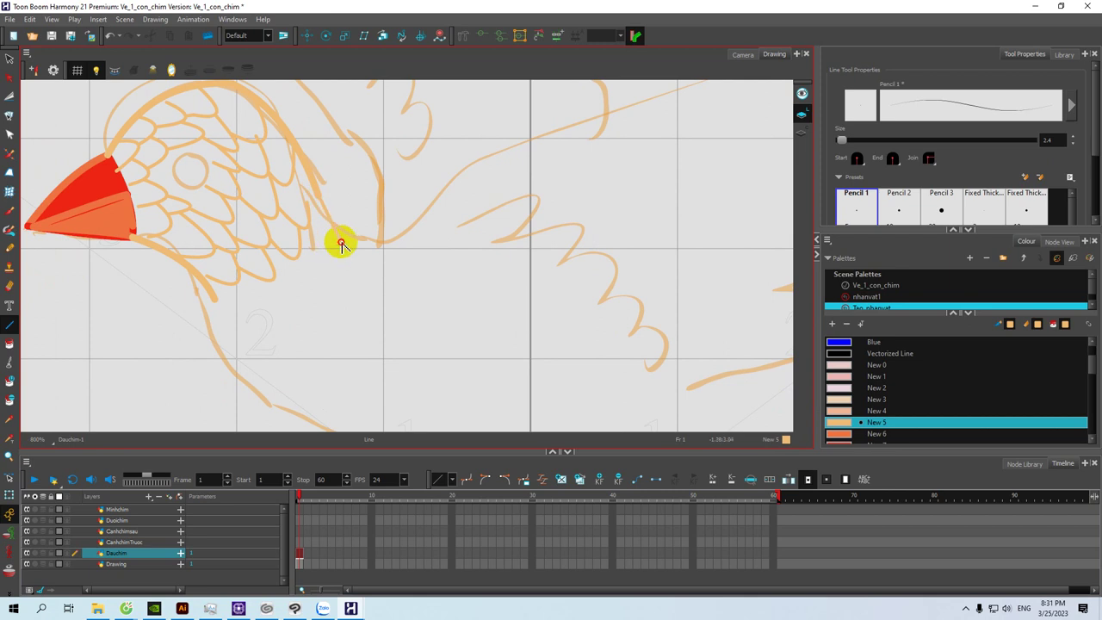
# Step: Close the base of the neck with a scalloped row of feathers from the throat to the nape and save the scene
pyautogui.moveTo(280, 285); pyautogui.dragTo(284, 247)
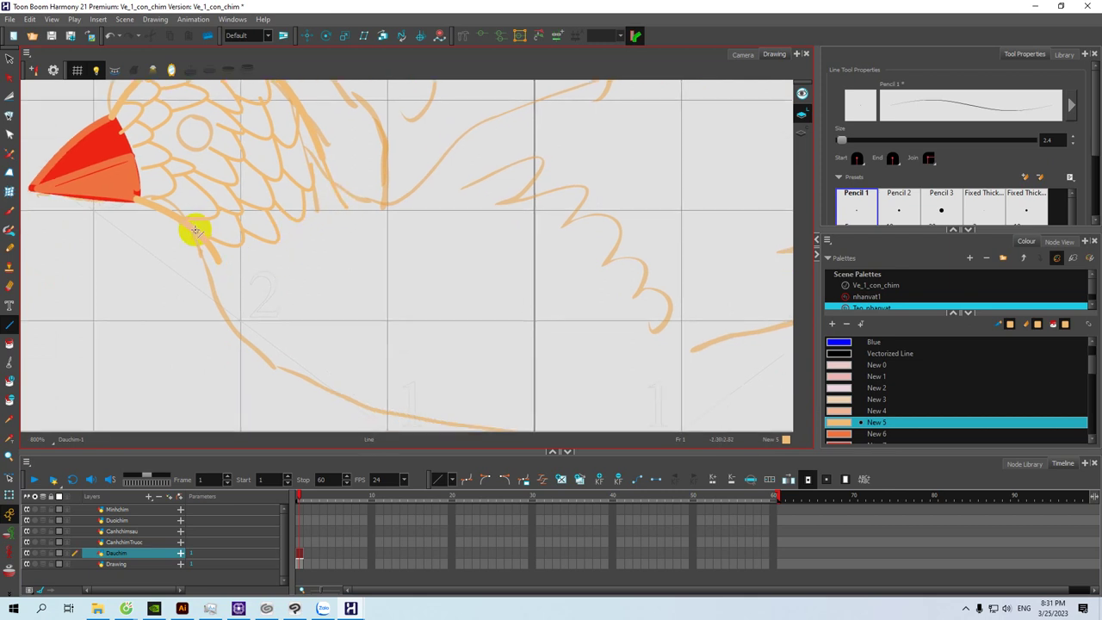
pyautogui.moveTo(215, 262)
pyautogui.mouseDown()
pyautogui.moveTo(217, 288)
pyautogui.moveTo(237, 260)
pyautogui.moveTo(257, 277)
pyautogui.mouseUp()
pyautogui.hotkey('alt', 's')
pyautogui.moveTo(269, 247); pyautogui.dragTo(287, 227)
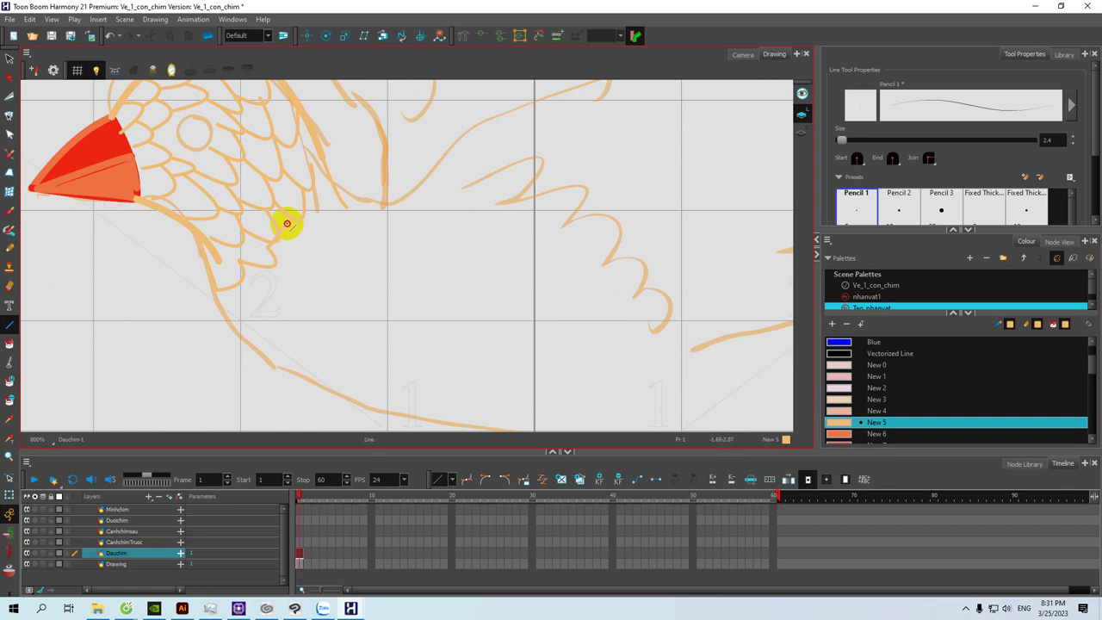
pyautogui.hotkey('alt', 's')
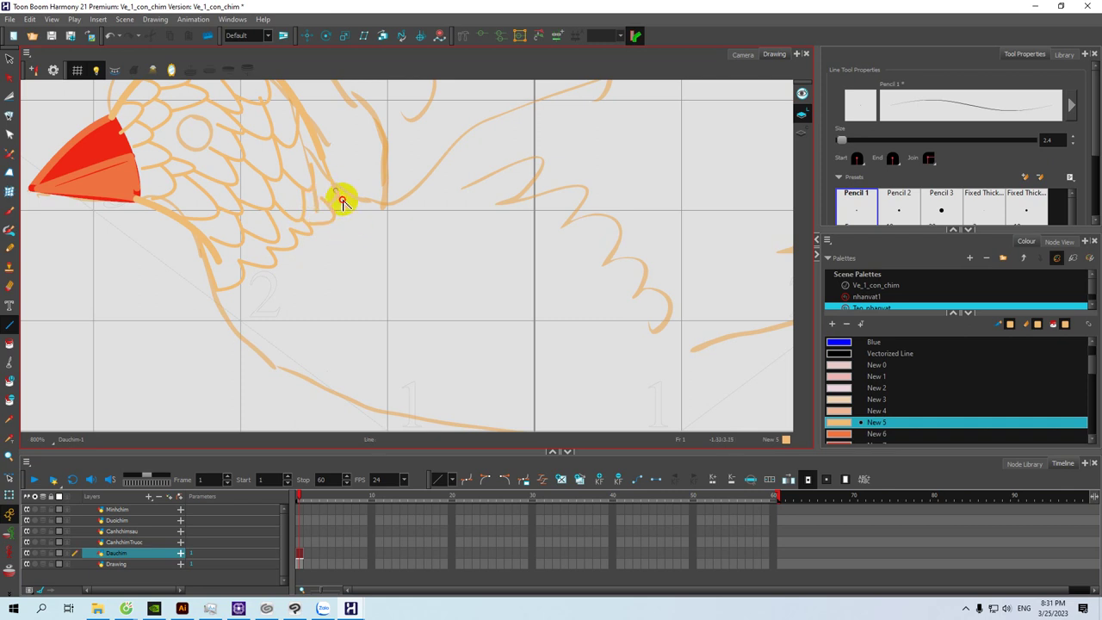
pyautogui.moveTo(313, 197); pyautogui.dragTo(341, 230)
pyautogui.hotkey('ctrl', 's')
# Step: Fill two feathers above and in front of the eye with New 1 pink using the Paint tool
pyautogui.click(841, 380)
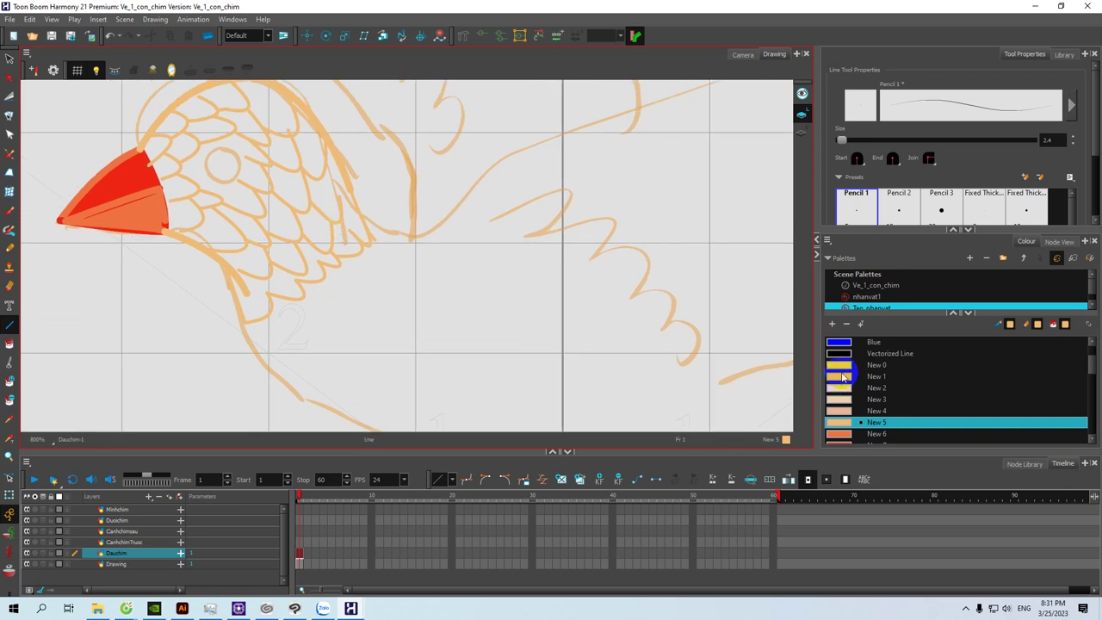
pyautogui.click(842, 382)
pyautogui.scroll(1, 249, 159)
pyautogui.hscroll(-1, 250, 160)
pyautogui.hotkey('alt', 'i')
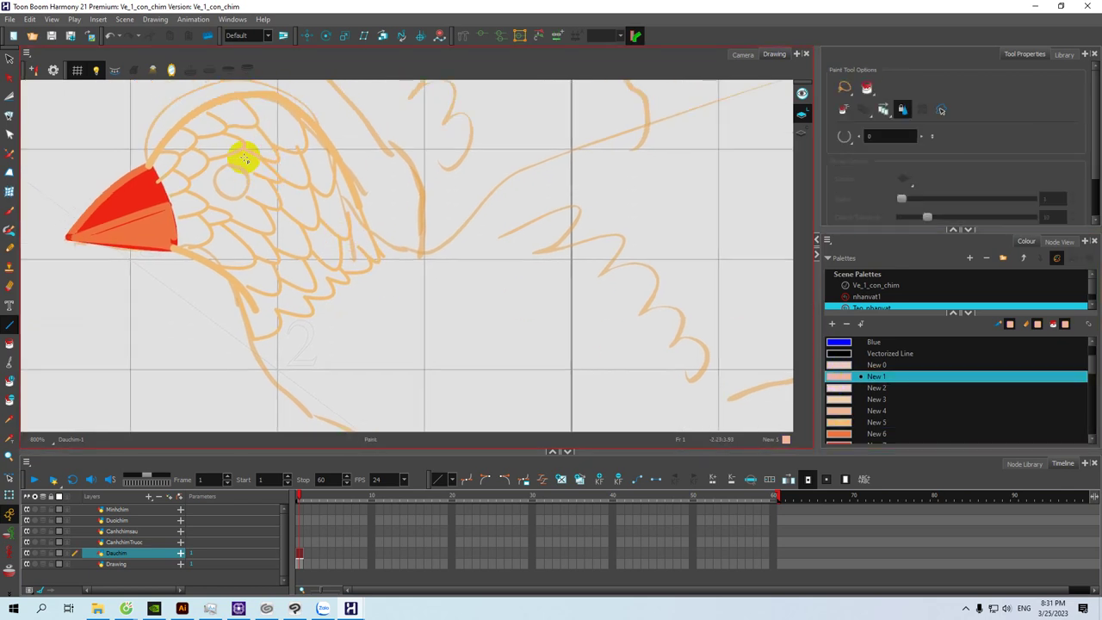
pyautogui.click(218, 146)
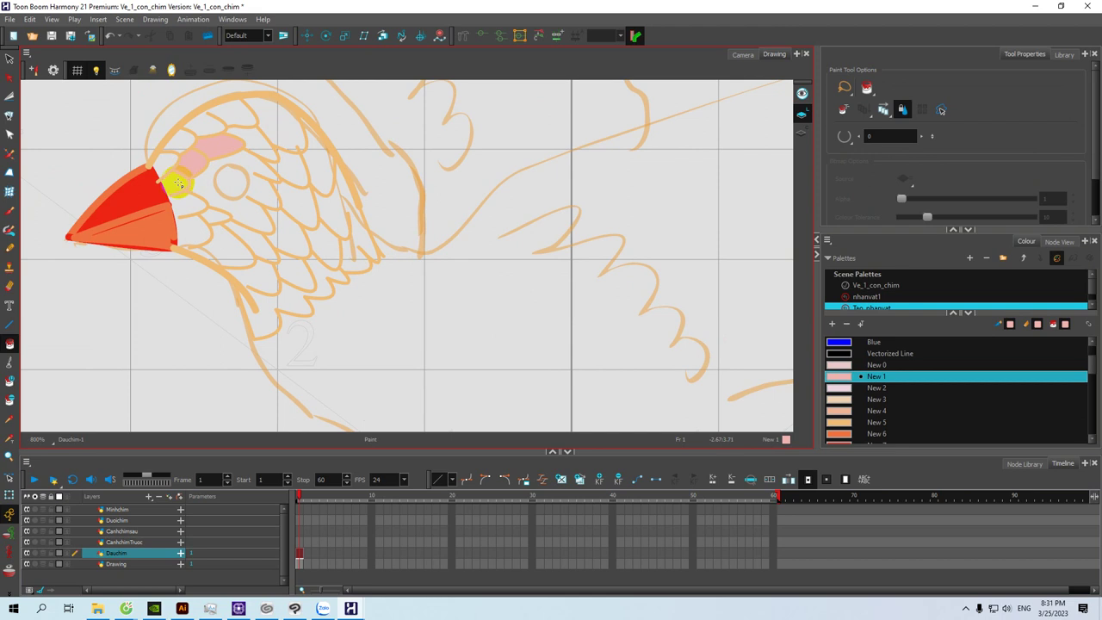
pyautogui.moveTo(201, 189)
pyautogui.mouseDown()
pyautogui.moveTo(230, 246)
pyautogui.moveTo(321, 235)
pyautogui.moveTo(322, 206)
pyautogui.moveTo(296, 166)
pyautogui.mouseUp()
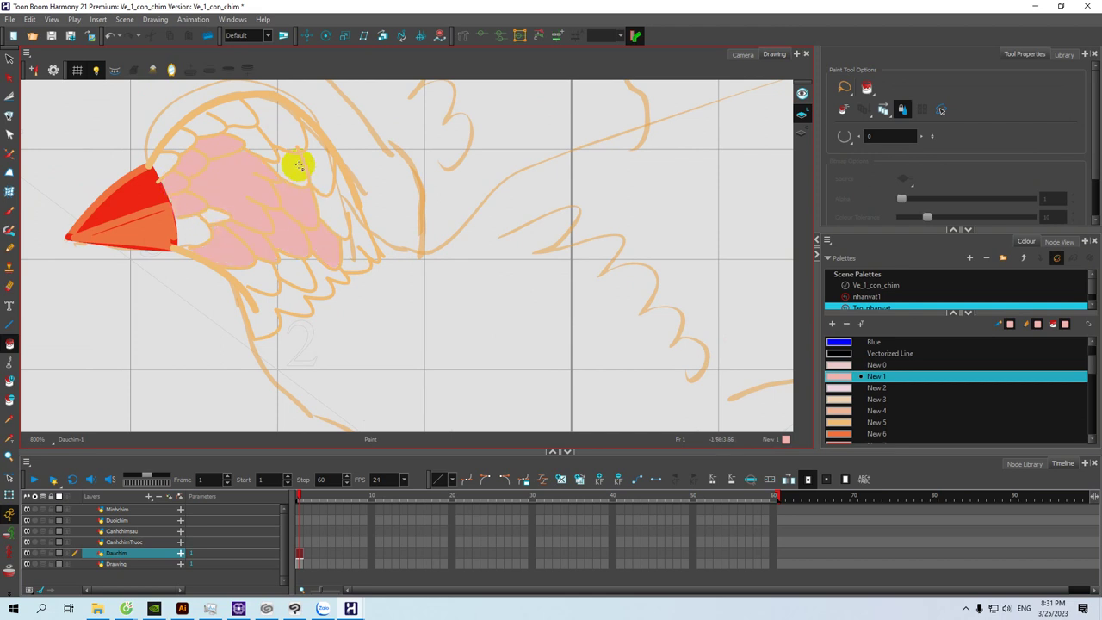
pyautogui.hotkey('ctrl', 'z')
pyautogui.hotkey('ctrl', 'z')
pyautogui.hotkey('ctrl', 'z')
pyautogui.hotkey('ctrl', 'z')
pyautogui.hotkey('ctrl', 'z')
pyautogui.hotkey('ctrl', 'z')
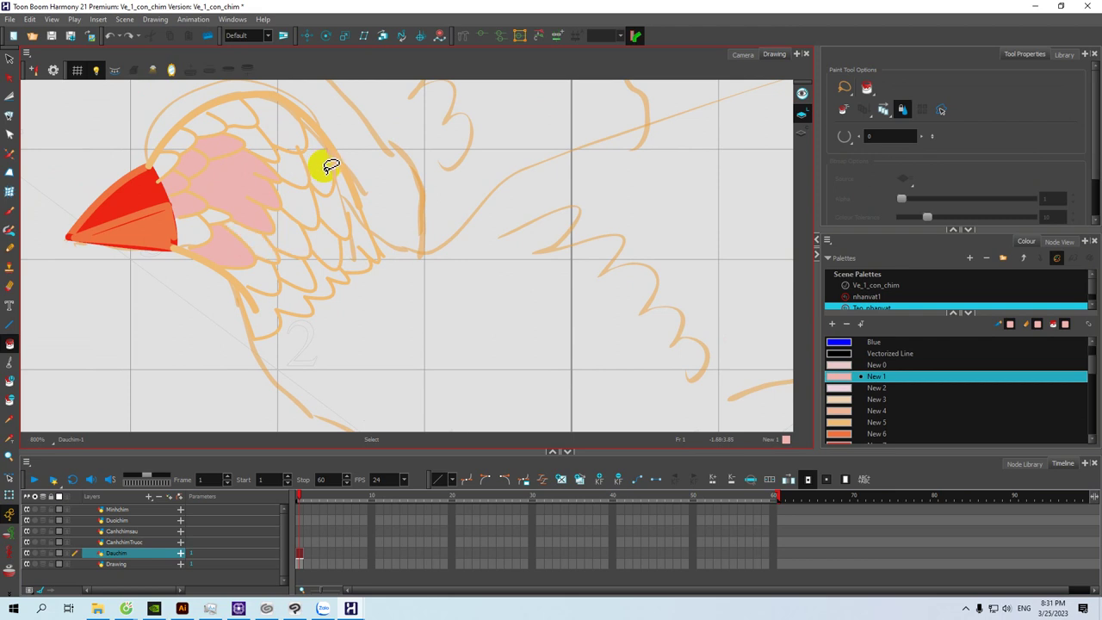
pyautogui.hotkey('ctrl', 'z')
pyautogui.hotkey('ctrl', 'z')
pyautogui.hotkey('ctrl', 'z')
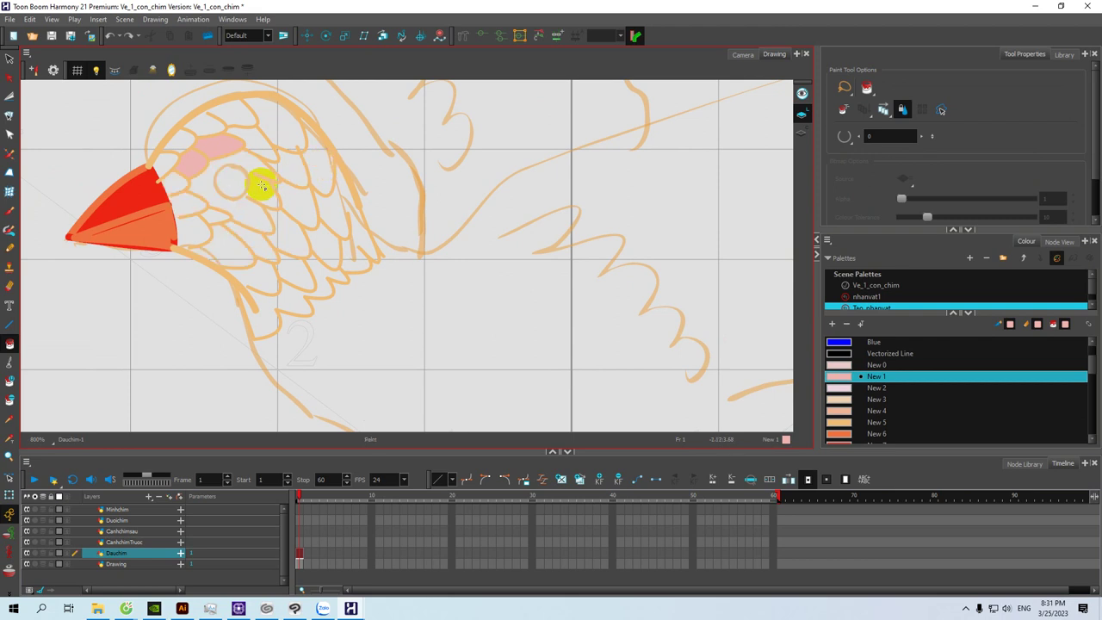
pyautogui.click(257, 199)
pyautogui.hotkey('ctrl', 'z')
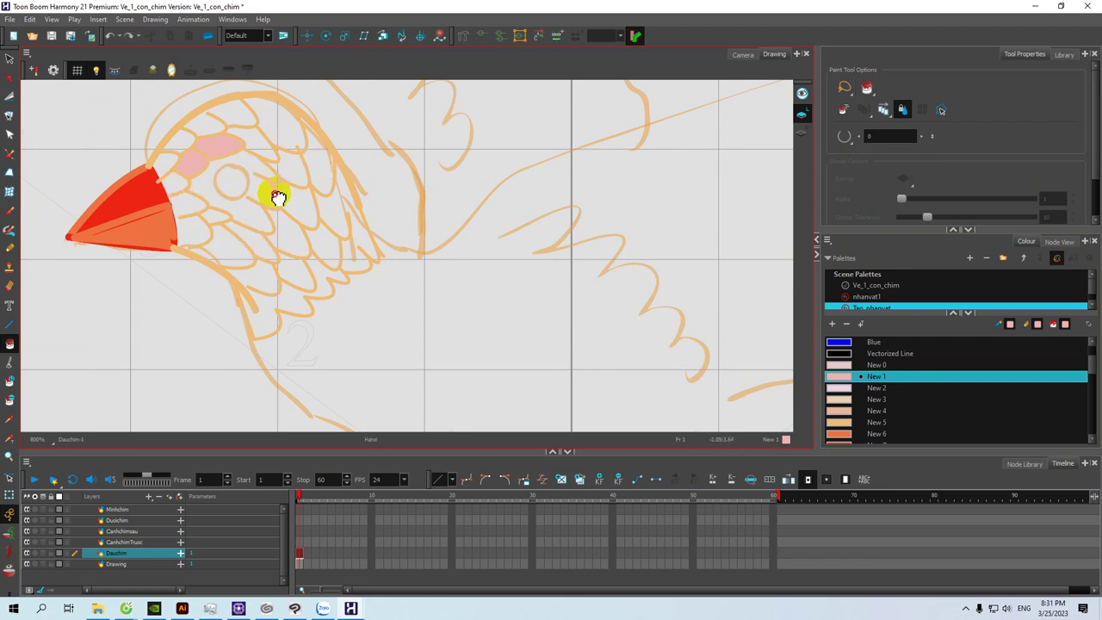
# Step: Trace a closed outline around the sketched eye with the Line tool in New 9 dark red
pyautogui.scroll(1, 280, 191)
pyautogui.scroll(1, 336, 198)
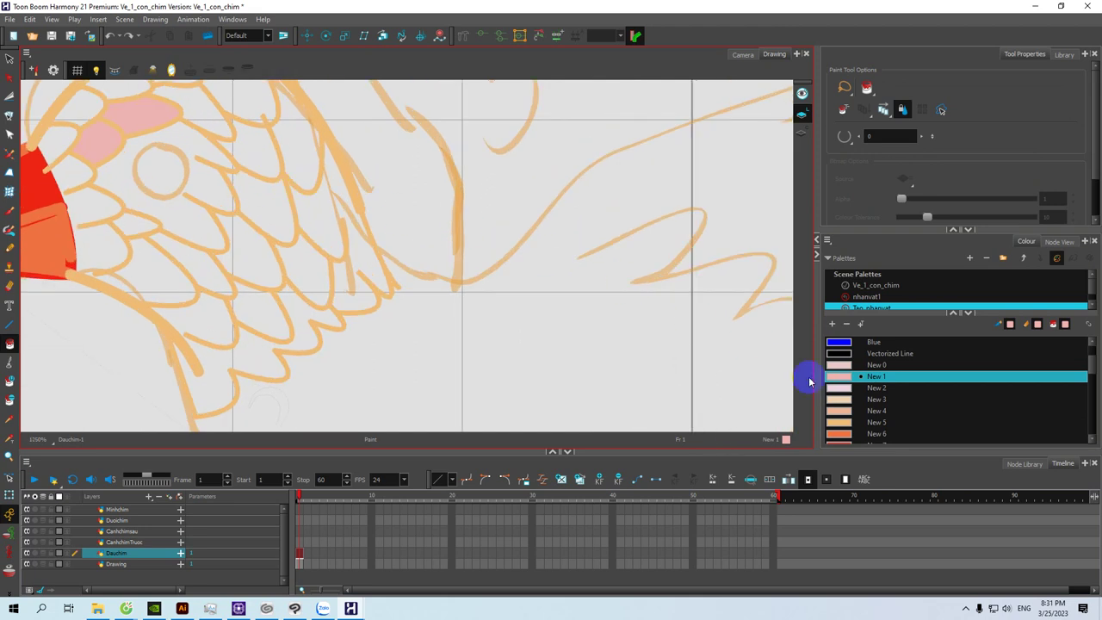
pyautogui.moveTo(1087, 362); pyautogui.dragTo(1085, 375)
pyautogui.click(841, 423)
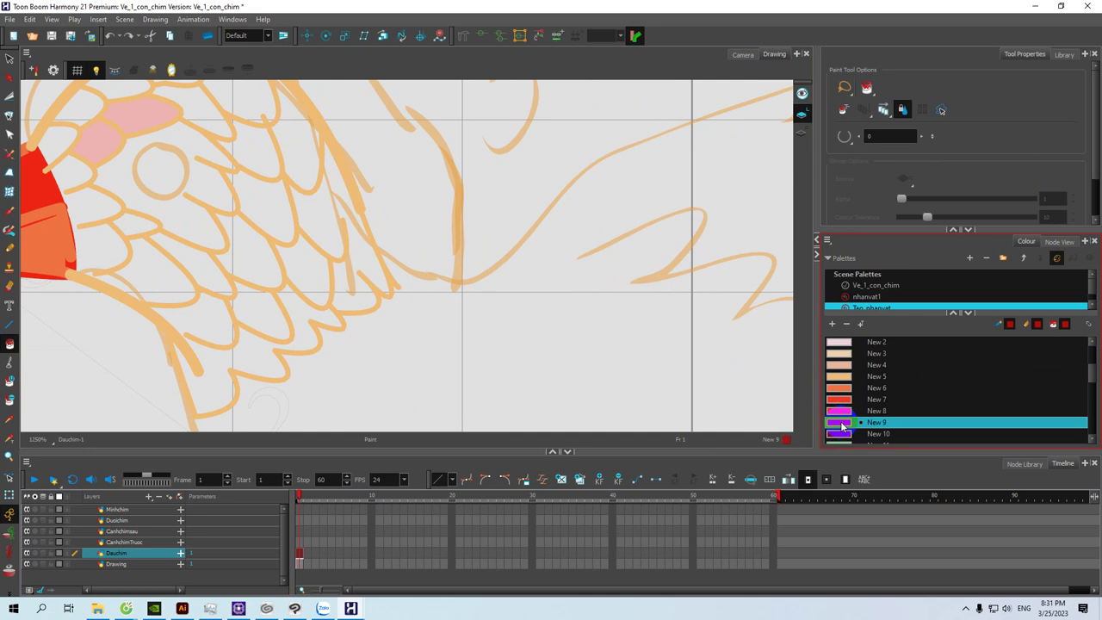
pyautogui.press('space')
pyautogui.moveTo(269, 191); pyautogui.dragTo(301, 197)
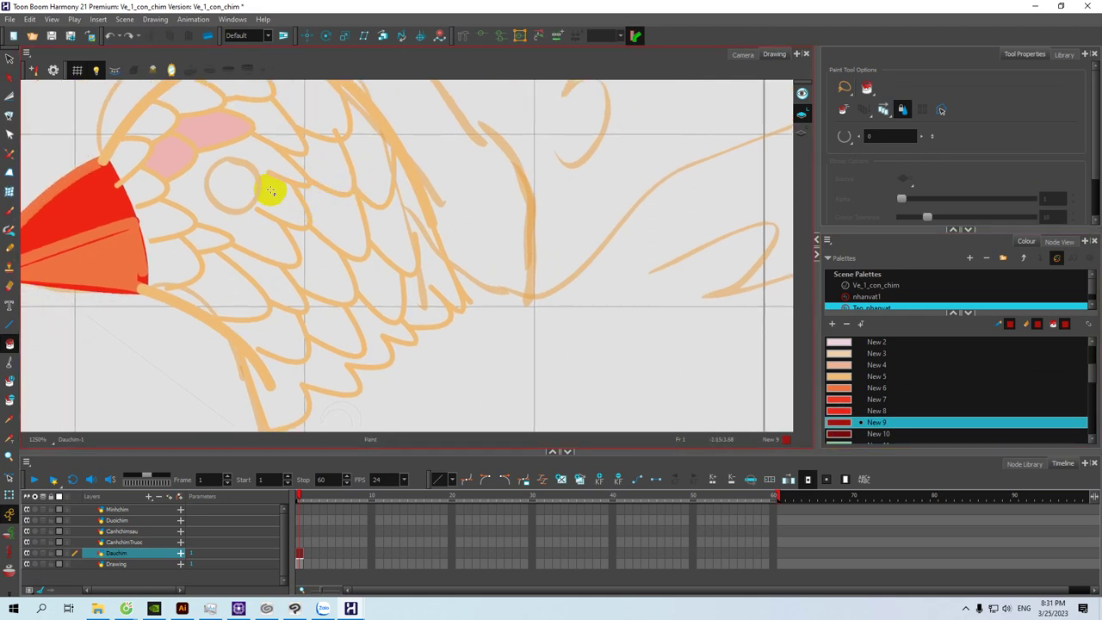
pyautogui.hotkey('alt', 'l')
pyautogui.moveTo(216, 163)
pyautogui.mouseDown()
pyautogui.moveTo(247, 163)
pyautogui.moveTo(219, 169)
pyautogui.moveTo(209, 195)
pyautogui.moveTo(246, 206)
pyautogui.moveTo(236, 216)
pyautogui.moveTo(250, 168)
pyautogui.moveTo(246, 215)
pyautogui.moveTo(263, 201)
pyautogui.mouseUp()
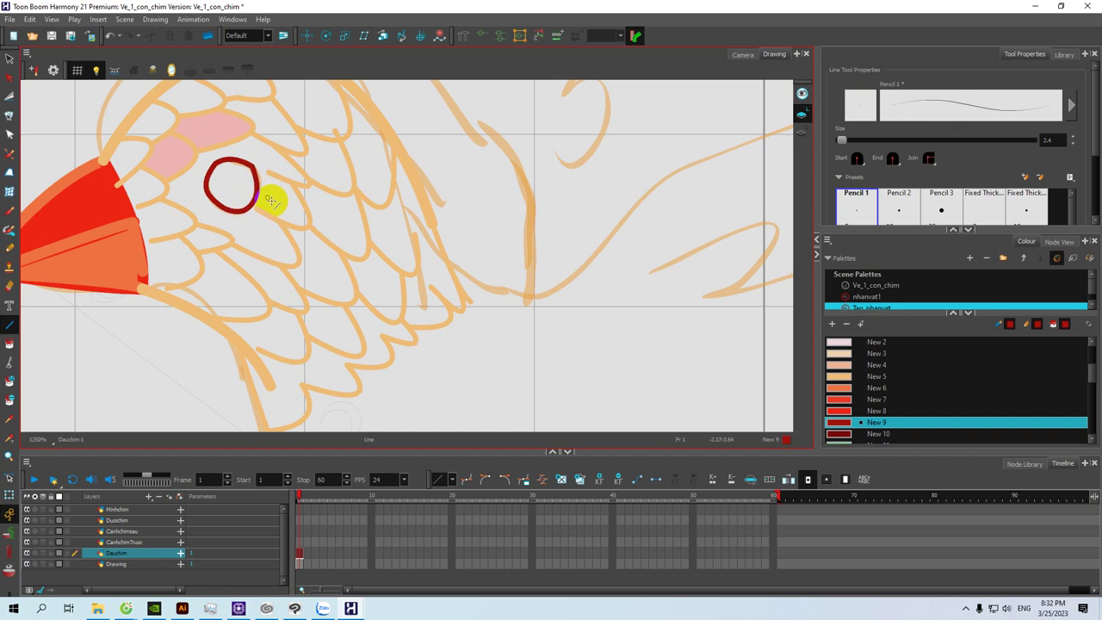
# Step: Fill the remaining head and neck feathers with New 4 using the Paint tool, leaving the eye and the two pink feathers as they are
pyautogui.moveTo(301, 254); pyautogui.dragTo(288, 215)
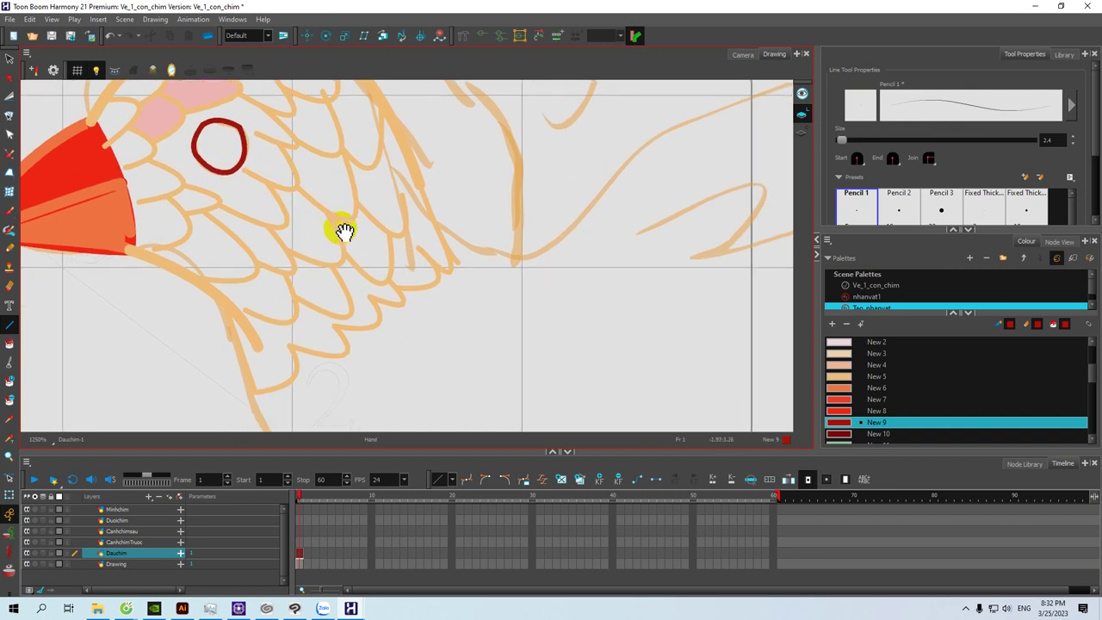
pyautogui.click(841, 372)
pyautogui.moveTo(315, 202); pyautogui.dragTo(319, 227)
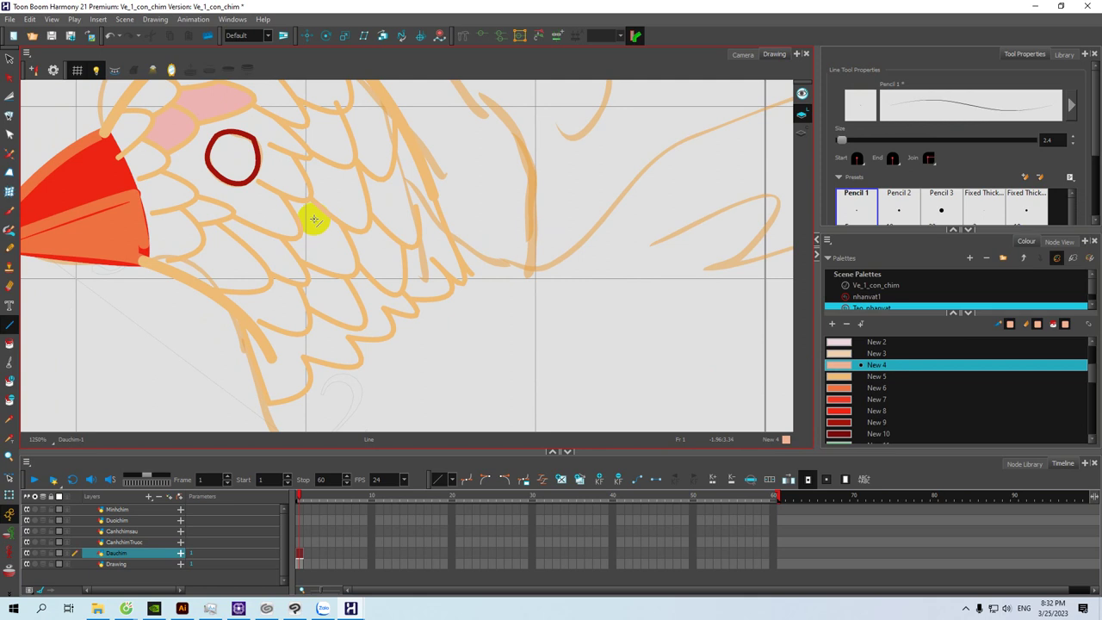
pyautogui.hotkey('alt', 'i')
pyautogui.moveTo(315, 233)
pyautogui.mouseDown()
pyautogui.moveTo(279, 257)
pyautogui.moveTo(274, 218)
pyautogui.moveTo(345, 186)
pyautogui.moveTo(370, 213)
pyautogui.mouseUp()
pyautogui.click(381, 247)
pyautogui.click(373, 155)
pyautogui.moveTo(327, 134)
pyautogui.mouseDown()
pyautogui.moveTo(356, 191)
pyautogui.moveTo(301, 112)
pyautogui.moveTo(264, 109)
pyautogui.moveTo(190, 148)
pyautogui.moveTo(216, 130)
pyautogui.moveTo(298, 148)
pyautogui.moveTo(253, 222)
pyautogui.moveTo(186, 255)
pyautogui.moveTo(155, 184)
pyautogui.moveTo(229, 266)
pyautogui.moveTo(193, 300)
pyautogui.moveTo(259, 320)
pyautogui.moveTo(229, 284)
pyautogui.moveTo(270, 319)
pyautogui.moveTo(282, 376)
pyautogui.moveTo(318, 365)
pyautogui.mouseUp()
pyautogui.moveTo(341, 323)
pyautogui.mouseDown()
pyautogui.moveTo(381, 338)
pyautogui.moveTo(434, 298)
pyautogui.moveTo(416, 253)
pyautogui.moveTo(360, 215)
pyautogui.moveTo(380, 248)
pyautogui.mouseUp()
pyautogui.click(354, 202)
pyautogui.moveTo(356, 208)
pyautogui.mouseDown()
pyautogui.moveTo(389, 245)
pyautogui.moveTo(343, 197)
pyautogui.mouseUp()
pyautogui.click(250, 160)
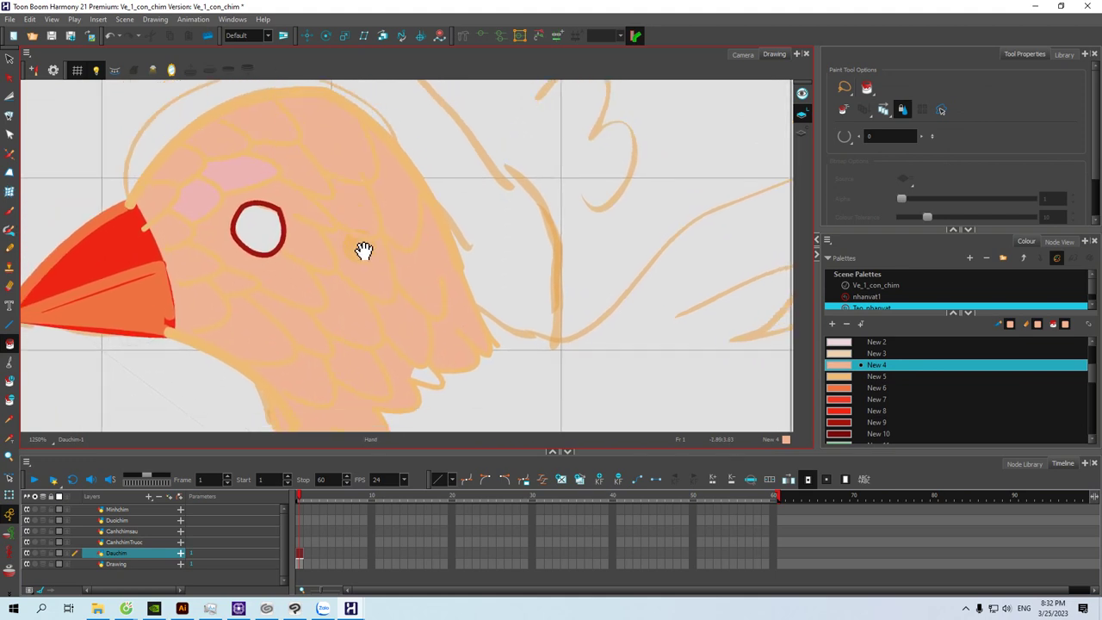
# Step: Select the first frame of the Minhchim layer for the bird's body drawing
pyautogui.moveTo(363, 250); pyautogui.dragTo(354, 204)
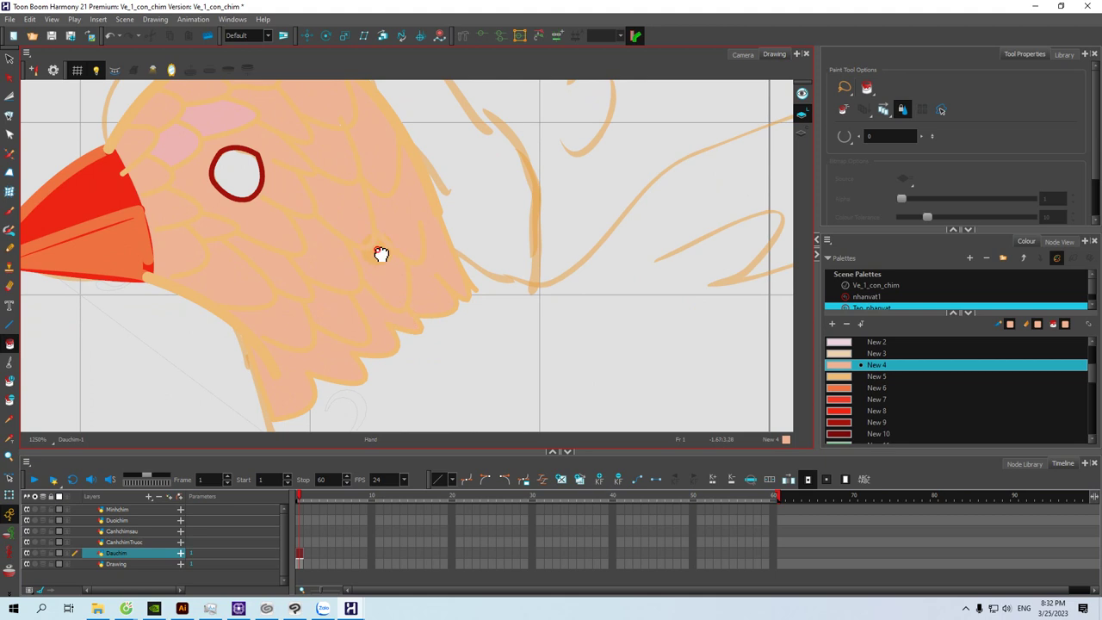
pyautogui.moveTo(381, 255); pyautogui.dragTo(347, 249)
pyautogui.scroll(-5, 357, 250)
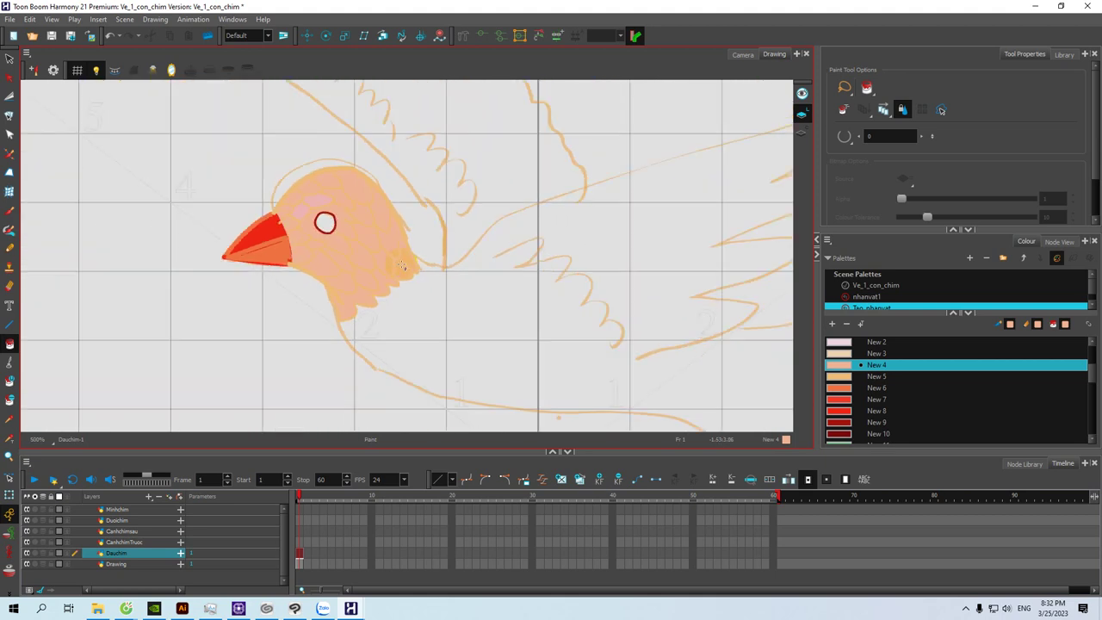
pyautogui.moveTo(467, 290)
pyautogui.mouseDown()
pyautogui.moveTo(382, 256)
pyautogui.moveTo(381, 266)
pyautogui.moveTo(389, 253)
pyautogui.mouseUp()
pyautogui.click(840, 376)
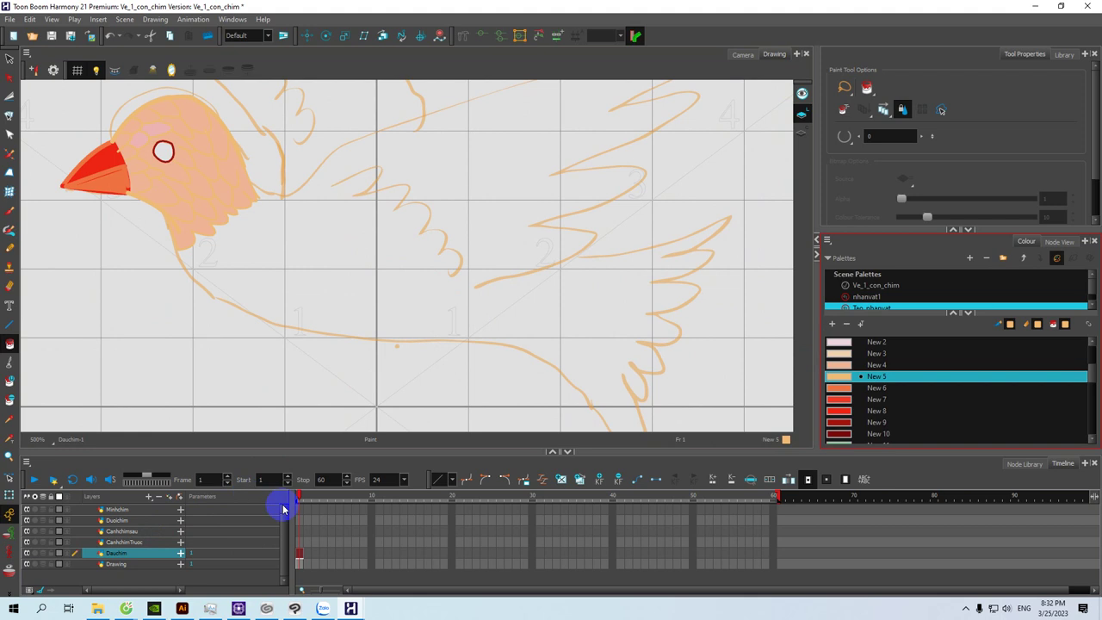
pyautogui.click(299, 510)
pyautogui.moveTo(295, 276)
pyautogui.mouseDown()
pyautogui.moveTo(302, 287)
pyautogui.moveTo(283, 370)
pyautogui.mouseUp()
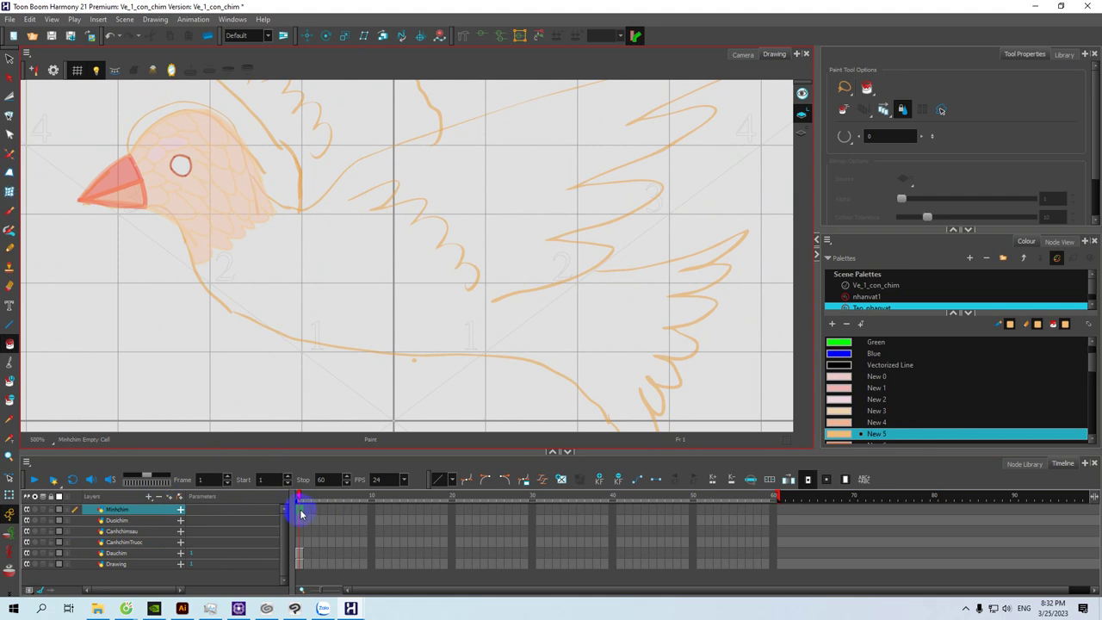
pyautogui.moveTo(249, 298); pyautogui.dragTo(205, 240)
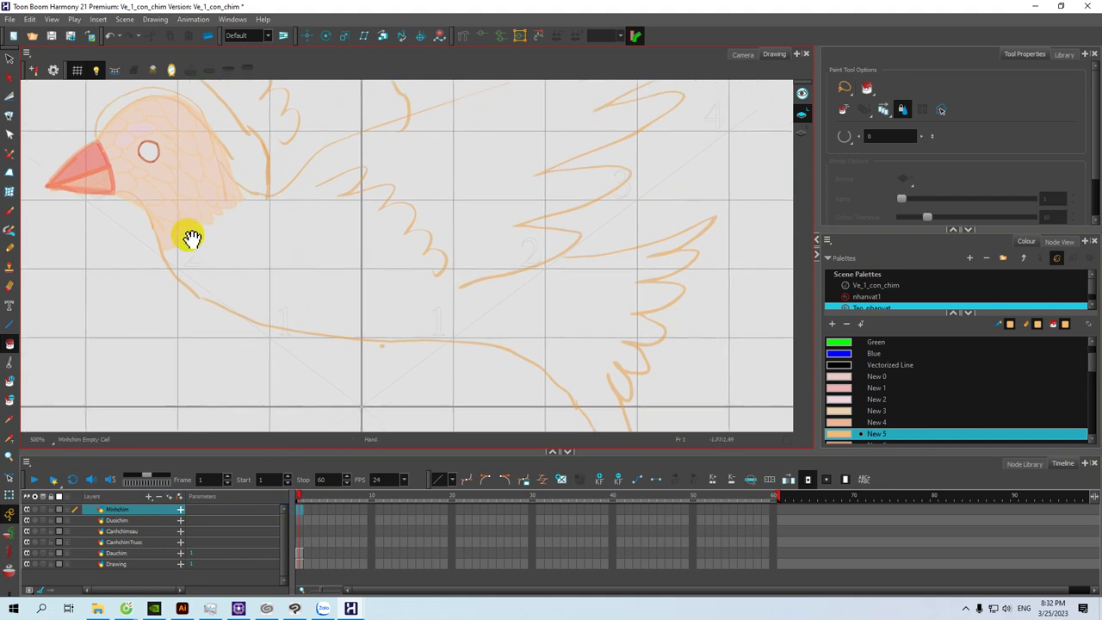
# Step: Trace the breast and belly line from the throat with the Line tool in New 4
pyautogui.hotkey('alt', '4')
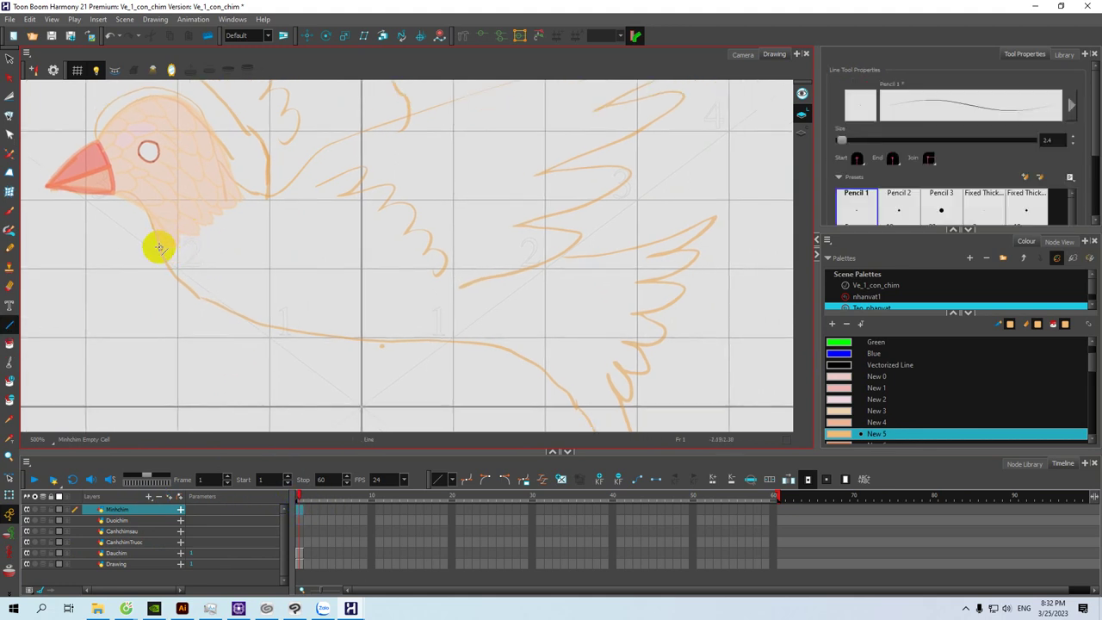
pyautogui.click(1020, 410)
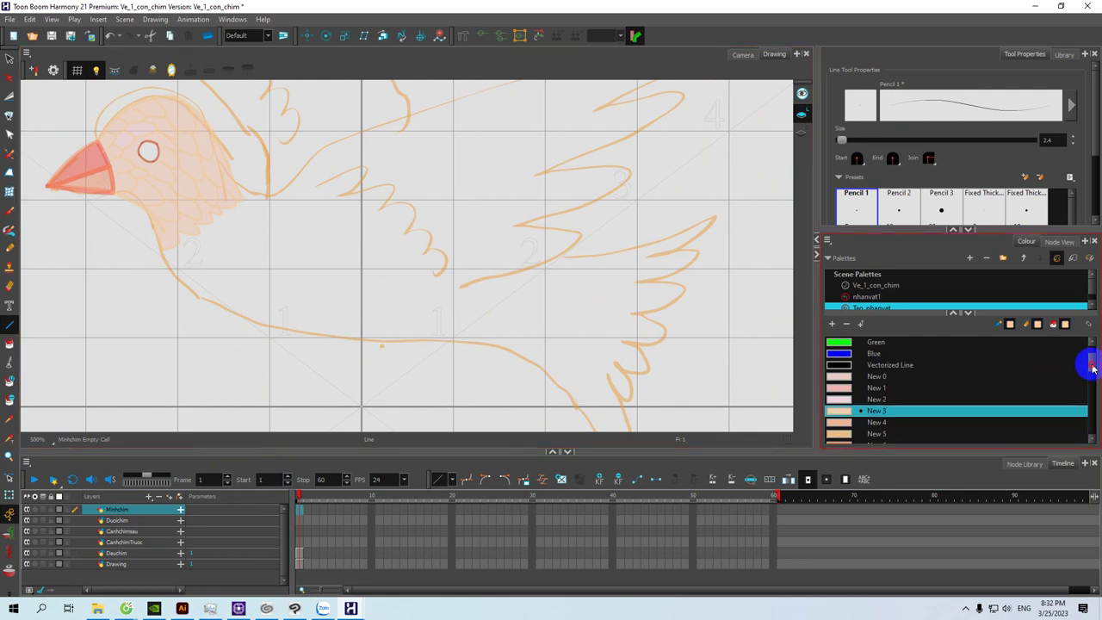
pyautogui.scroll(-2, 1093, 367)
pyautogui.click(853, 377)
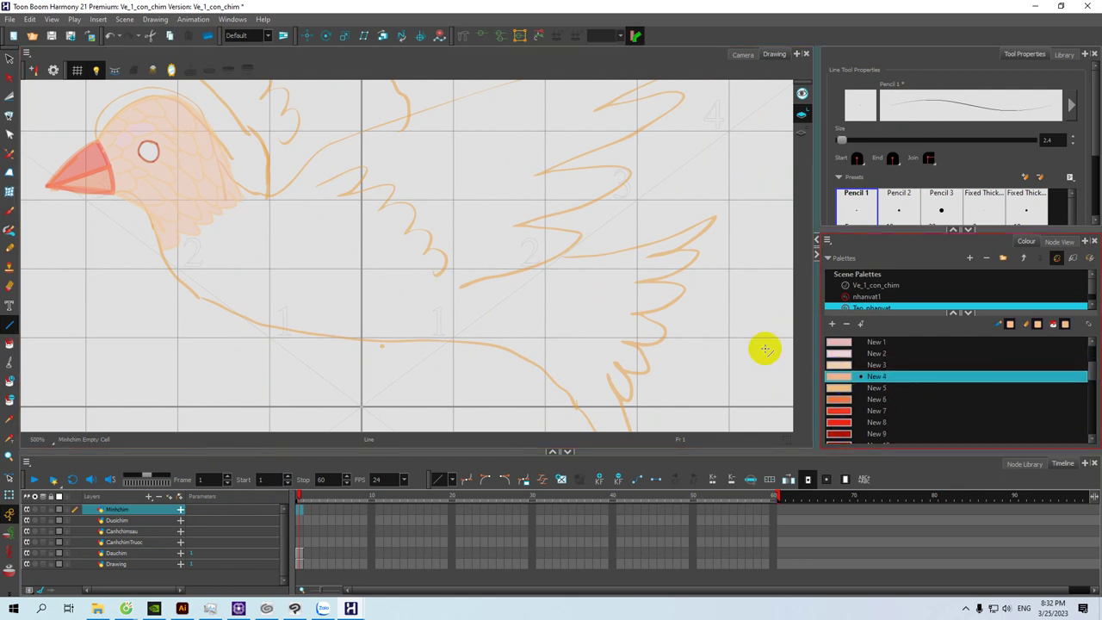
pyautogui.moveTo(284, 250); pyautogui.dragTo(290, 255)
pyautogui.moveTo(166, 250)
pyautogui.mouseDown()
pyautogui.moveTo(217, 312)
pyautogui.moveTo(290, 336)
pyautogui.moveTo(197, 316)
pyautogui.mouseUp()
pyautogui.moveTo(325, 313)
pyautogui.mouseDown()
pyautogui.moveTo(290, 291)
pyautogui.moveTo(315, 315)
pyautogui.moveTo(406, 322)
pyautogui.moveTo(361, 321)
pyautogui.mouseUp()
pyautogui.moveTo(329, 252)
pyautogui.mouseDown()
pyautogui.moveTo(345, 277)
pyautogui.moveTo(331, 268)
pyautogui.mouseUp()
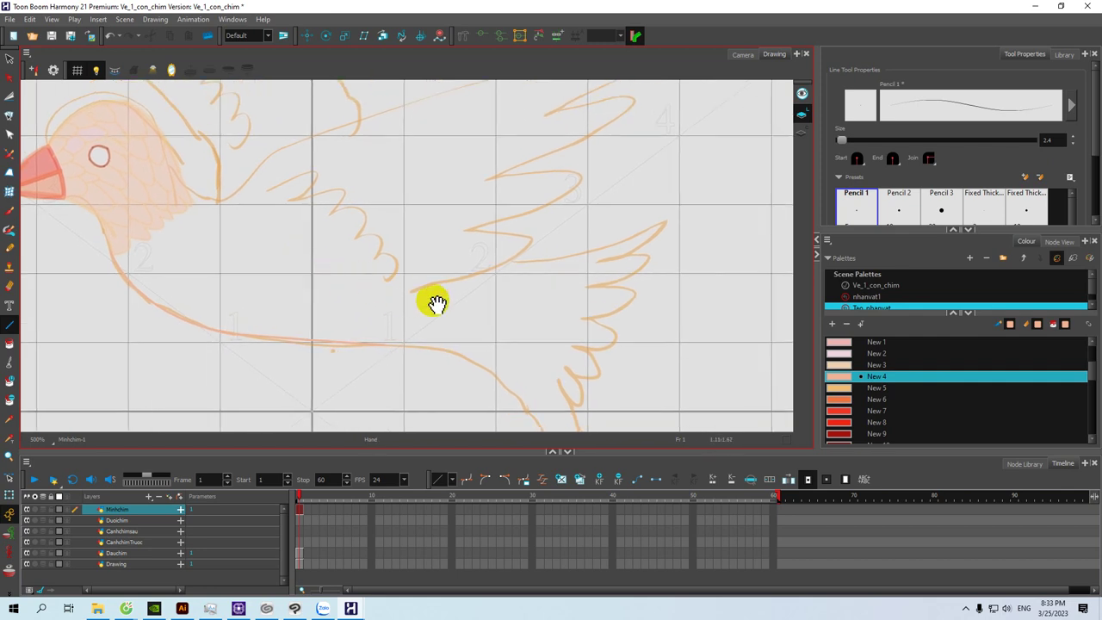
pyautogui.moveTo(494, 287); pyautogui.dragTo(475, 264)
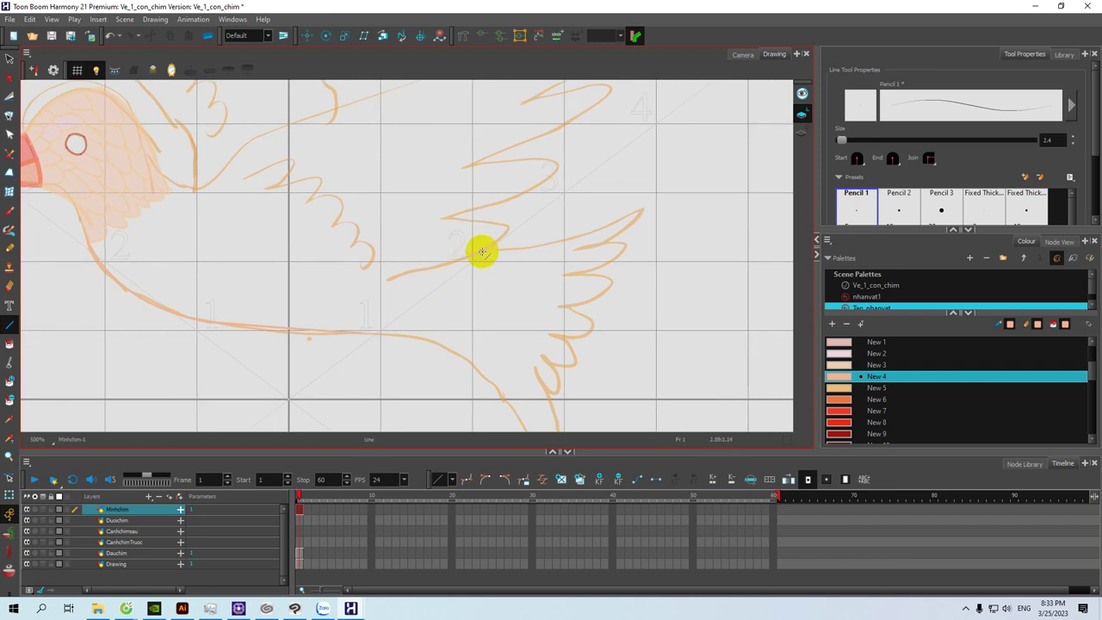
# Step: Trace the back line from the nape down to the base of the tail in New 4
pyautogui.moveTo(441, 288); pyautogui.dragTo(484, 306)
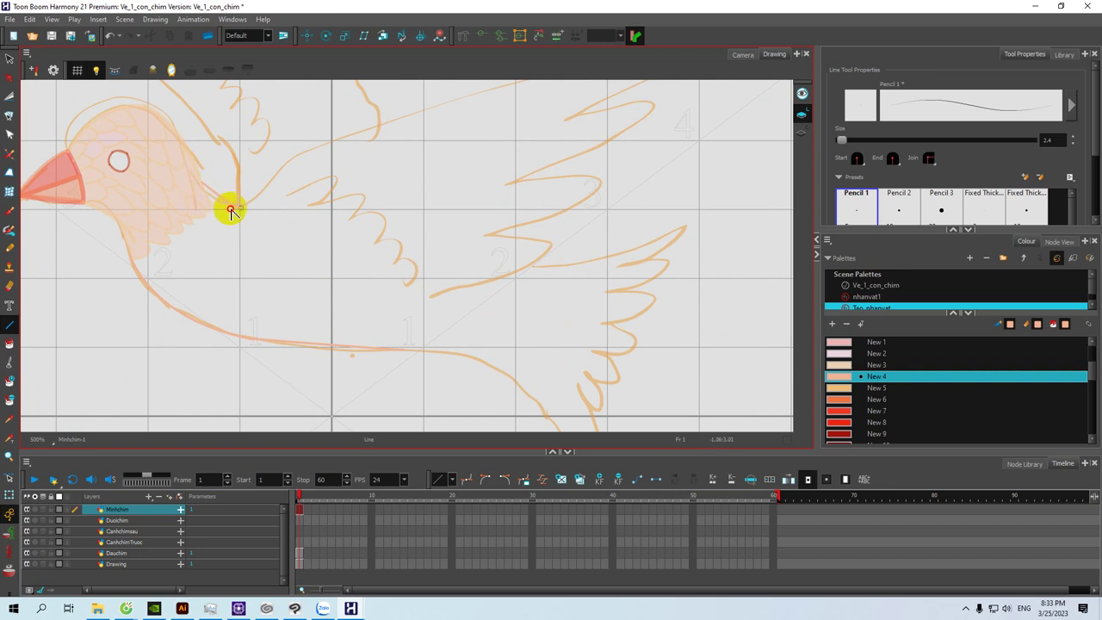
pyautogui.press('space')
pyautogui.moveTo(262, 209)
pyautogui.mouseDown()
pyautogui.moveTo(238, 210)
pyautogui.moveTo(336, 212)
pyautogui.moveTo(327, 220)
pyautogui.moveTo(442, 239)
pyautogui.moveTo(492, 263)
pyautogui.moveTo(469, 258)
pyautogui.moveTo(434, 276)
pyautogui.moveTo(459, 267)
pyautogui.mouseUp()
pyautogui.press('space')
pyautogui.press('space')
pyautogui.press('space')
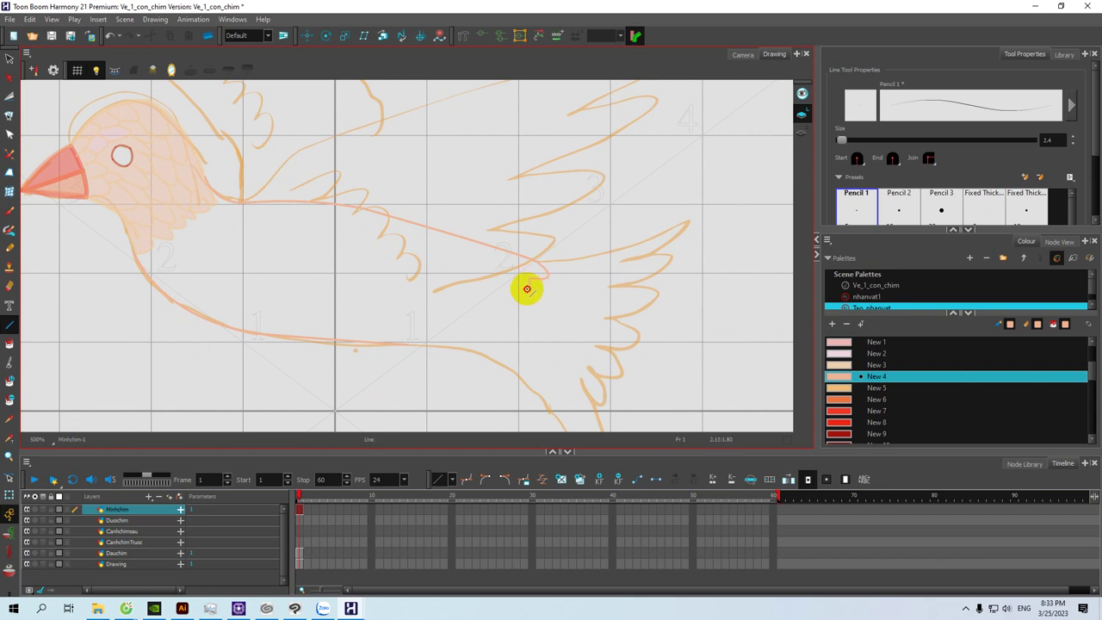
# Step: Draw the scalloped rear edge of the body from the tail base down to the belly and save the scene
pyautogui.moveTo(550, 307); pyautogui.dragTo(528, 301)
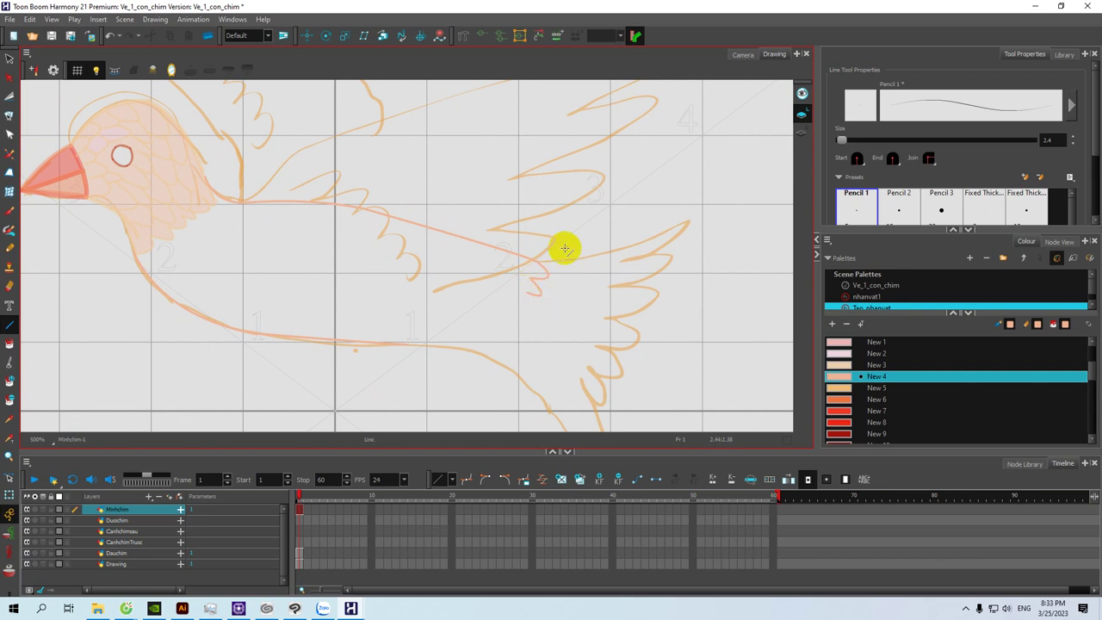
pyautogui.click(31, 447)
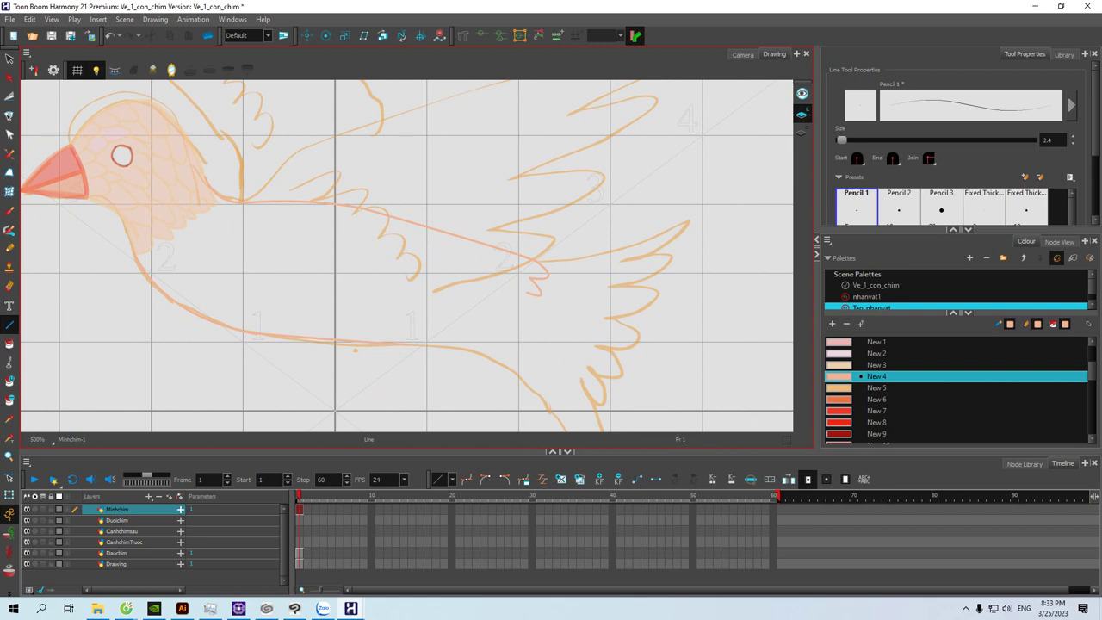
pyautogui.hotkey('alt', 'Tab')
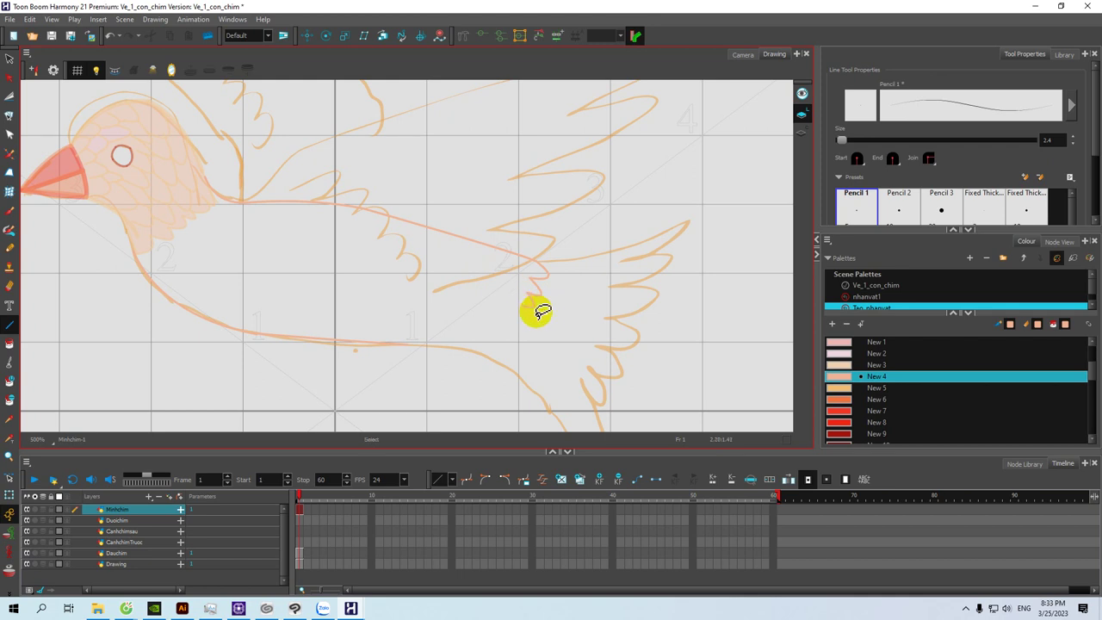
pyautogui.moveTo(515, 321)
pyautogui.mouseDown()
pyautogui.moveTo(532, 330)
pyautogui.moveTo(513, 322)
pyautogui.moveTo(526, 343)
pyautogui.moveTo(508, 336)
pyautogui.moveTo(501, 348)
pyautogui.mouseUp()
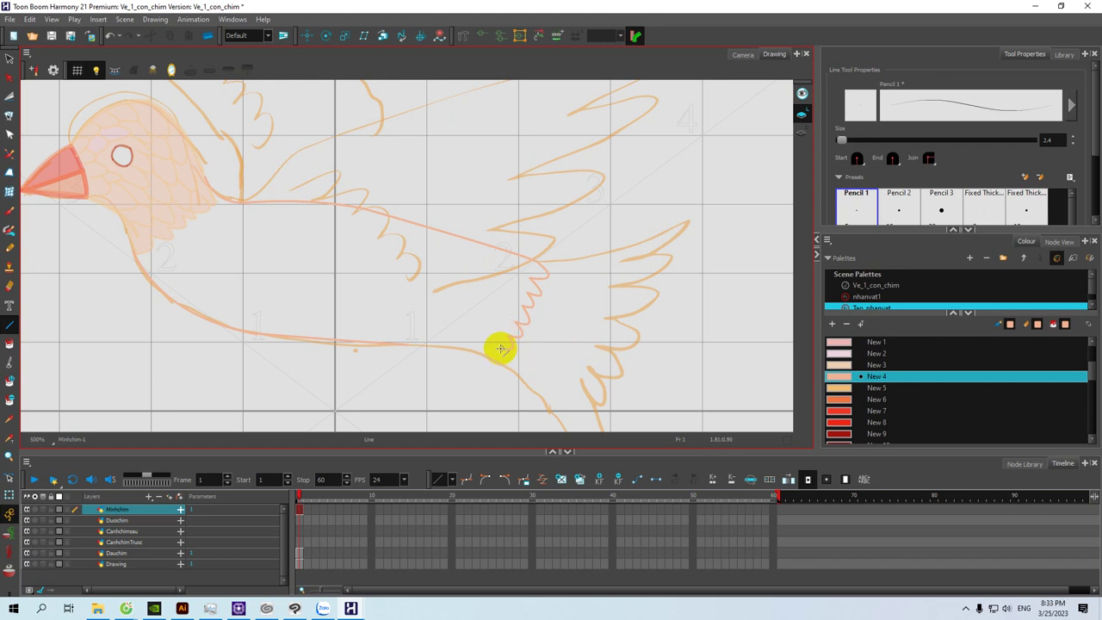
pyautogui.click(538, 237)
pyautogui.hotkey('alt', 'Tab')
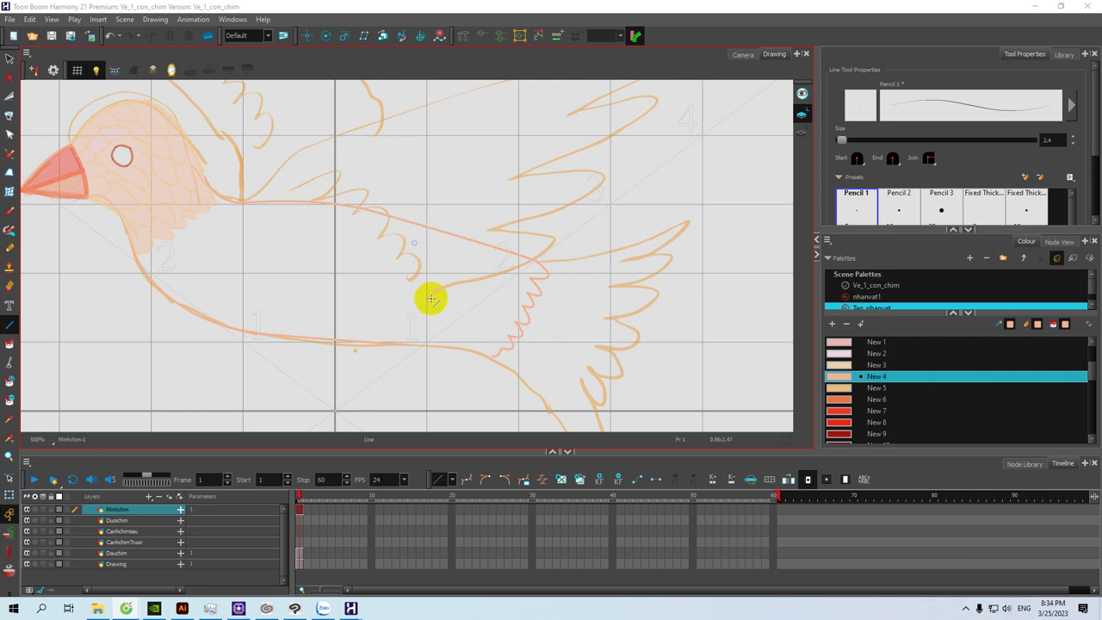
# Step: Extend the belly line to the scalloped rear edge and close the front of the body with scallops along the neck feathers
pyautogui.moveTo(418, 315); pyautogui.dragTo(431, 291)
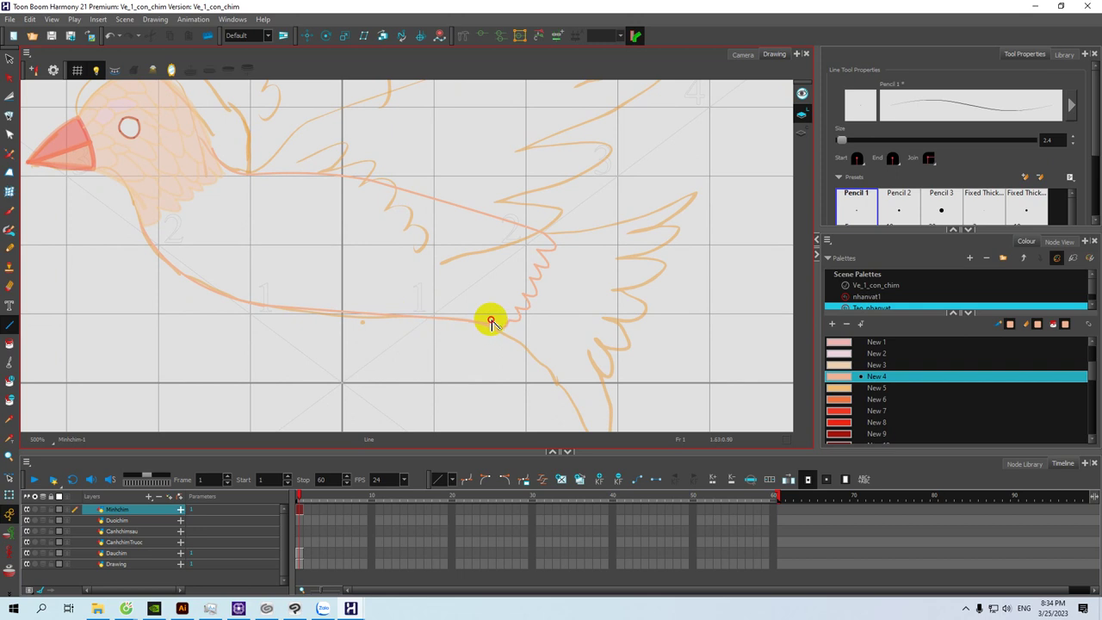
pyautogui.moveTo(425, 215); pyautogui.dragTo(473, 247)
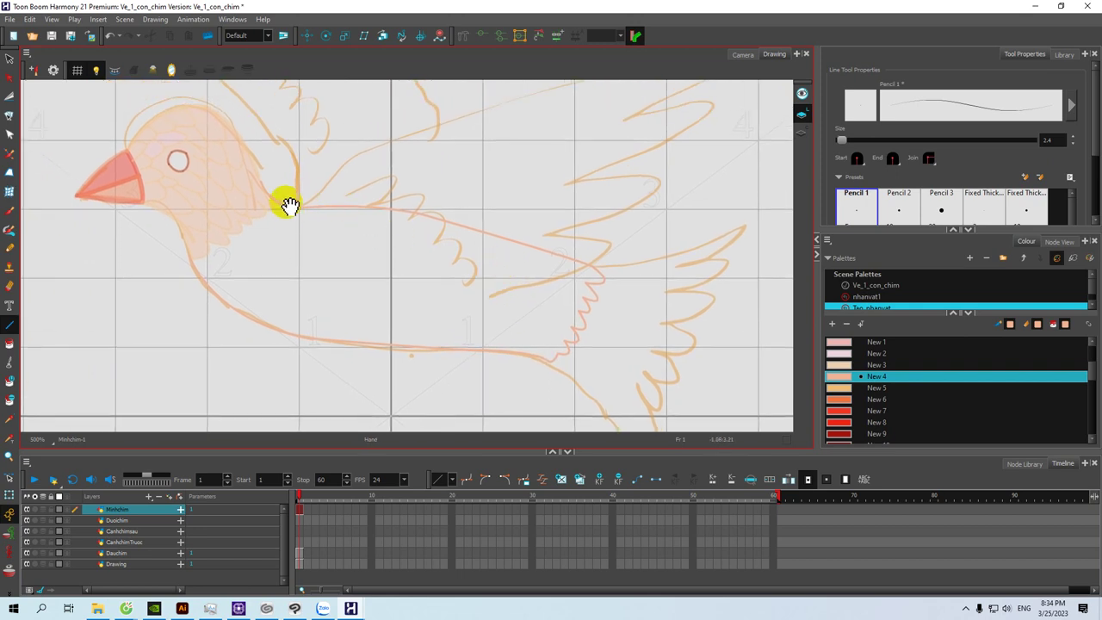
pyautogui.moveTo(291, 214)
pyautogui.mouseDown()
pyautogui.moveTo(301, 228)
pyautogui.moveTo(293, 209)
pyautogui.moveTo(290, 235)
pyautogui.moveTo(280, 226)
pyautogui.mouseUp()
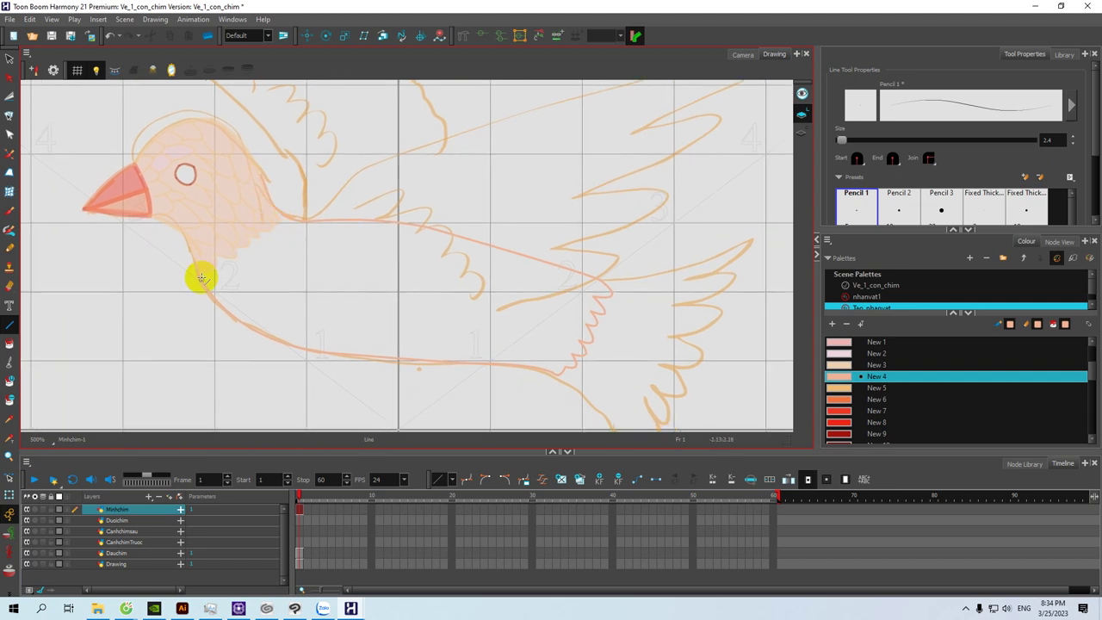
pyautogui.moveTo(223, 281); pyautogui.dragTo(217, 260)
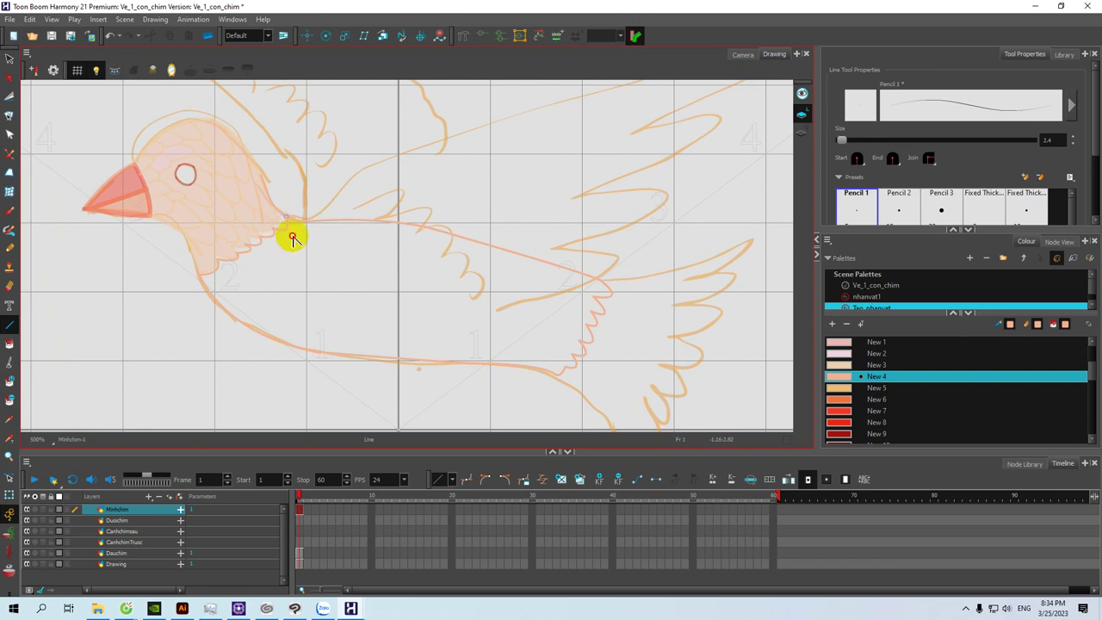
pyautogui.press('space')
pyautogui.moveTo(323, 247)
pyautogui.mouseDown()
pyautogui.moveTo(290, 234)
pyautogui.moveTo(349, 274)
pyautogui.mouseUp()
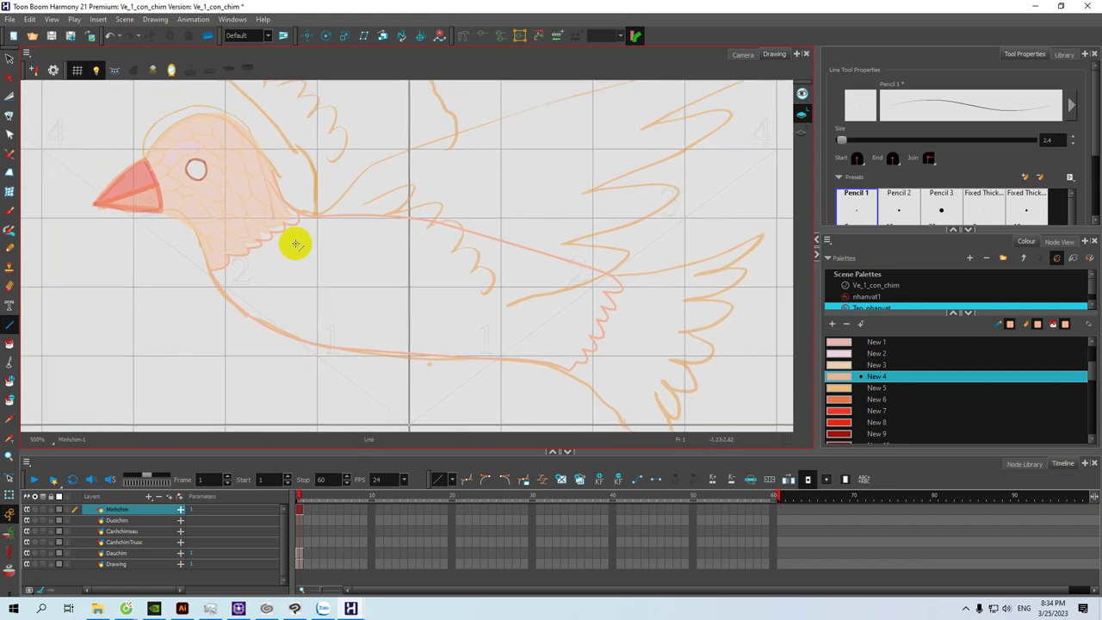
# Step: Draw the first row of overlapping feathers behind the neck scallops, from the throat up to the back line
pyautogui.scroll(5, 296, 244)
pyautogui.press('space')
pyautogui.moveTo(224, 283); pyautogui.dragTo(251, 238)
pyautogui.moveTo(186, 222)
pyautogui.mouseDown()
pyautogui.moveTo(193, 263)
pyautogui.moveTo(169, 269)
pyautogui.moveTo(256, 299)
pyautogui.mouseUp()
pyautogui.moveTo(223, 207)
pyautogui.mouseDown()
pyautogui.moveTo(233, 221)
pyautogui.moveTo(207, 243)
pyautogui.moveTo(289, 275)
pyautogui.mouseUp()
pyautogui.moveTo(249, 182)
pyautogui.mouseDown()
pyautogui.moveTo(256, 224)
pyautogui.moveTo(244, 229)
pyautogui.mouseUp()
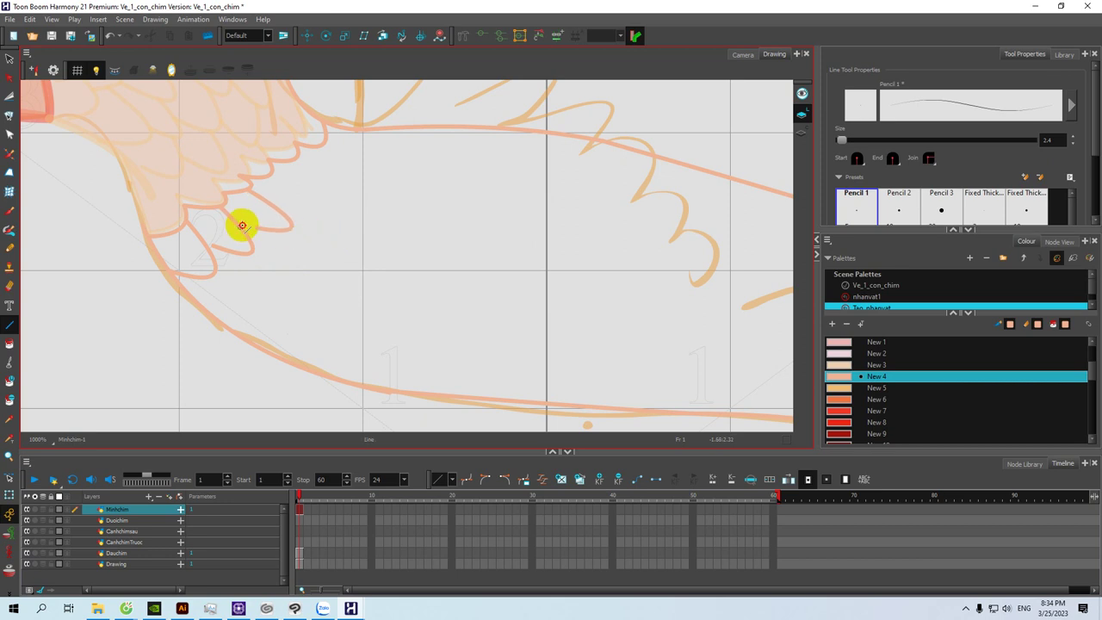
pyautogui.moveTo(314, 185)
pyautogui.mouseDown()
pyautogui.moveTo(269, 195)
pyautogui.moveTo(255, 224)
pyautogui.moveTo(325, 215)
pyautogui.moveTo(362, 167)
pyautogui.moveTo(308, 157)
pyautogui.moveTo(328, 165)
pyautogui.moveTo(323, 190)
pyautogui.moveTo(404, 193)
pyautogui.mouseUp()
pyautogui.moveTo(358, 161); pyautogui.dragTo(436, 196)
pyautogui.moveTo(334, 246); pyautogui.dragTo(349, 197)
# Step: Add further staggered feathers behind the first row, working from the breast up to the back line
pyautogui.moveTo(229, 223)
pyautogui.mouseDown()
pyautogui.moveTo(225, 248)
pyautogui.moveTo(281, 268)
pyautogui.moveTo(195, 282)
pyautogui.moveTo(287, 304)
pyautogui.moveTo(251, 286)
pyautogui.mouseUp()
pyautogui.press('space')
pyautogui.moveTo(262, 241)
pyautogui.mouseDown()
pyautogui.moveTo(268, 175)
pyautogui.moveTo(254, 209)
pyautogui.mouseUp()
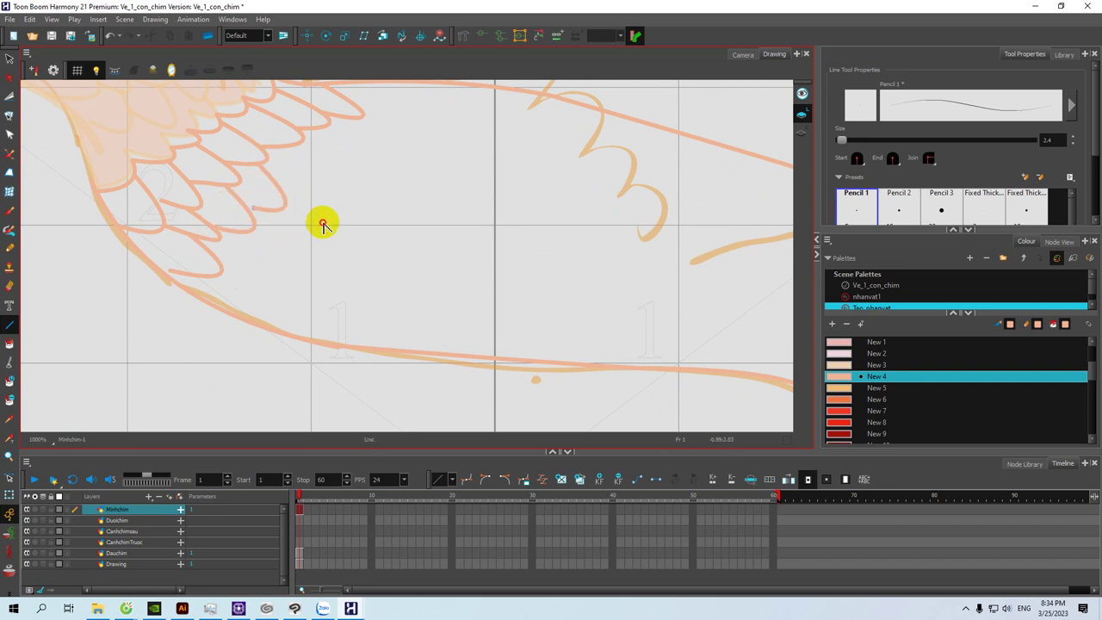
pyautogui.press('space')
pyautogui.moveTo(296, 158); pyautogui.dragTo(271, 200)
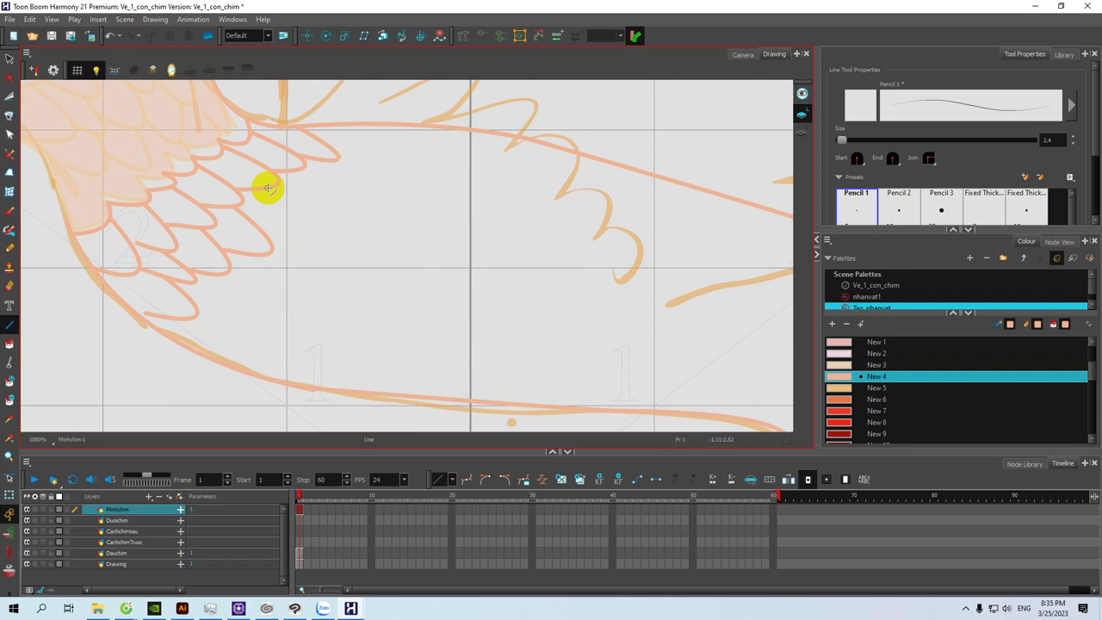
pyautogui.moveTo(296, 167)
pyautogui.mouseDown()
pyautogui.moveTo(303, 199)
pyautogui.moveTo(362, 212)
pyautogui.moveTo(344, 167)
pyautogui.moveTo(433, 199)
pyautogui.mouseUp()
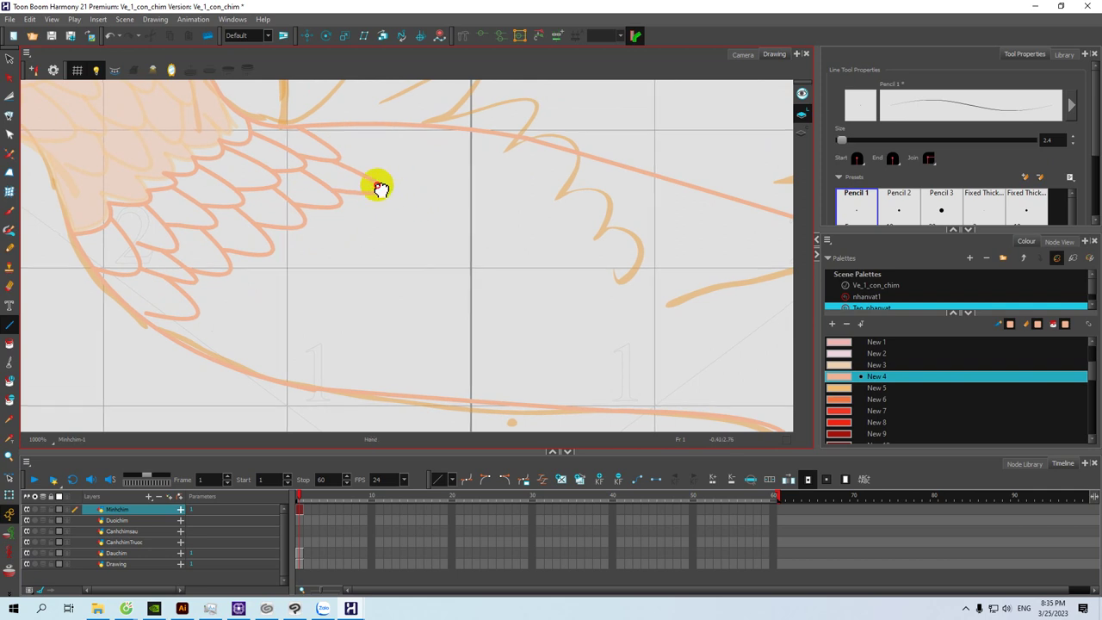
pyautogui.moveTo(399, 167); pyautogui.dragTo(357, 212)
pyautogui.moveTo(312, 179)
pyautogui.mouseDown()
pyautogui.moveTo(288, 191)
pyautogui.moveTo(390, 211)
pyautogui.moveTo(323, 219)
pyautogui.moveTo(414, 238)
pyautogui.mouseUp()
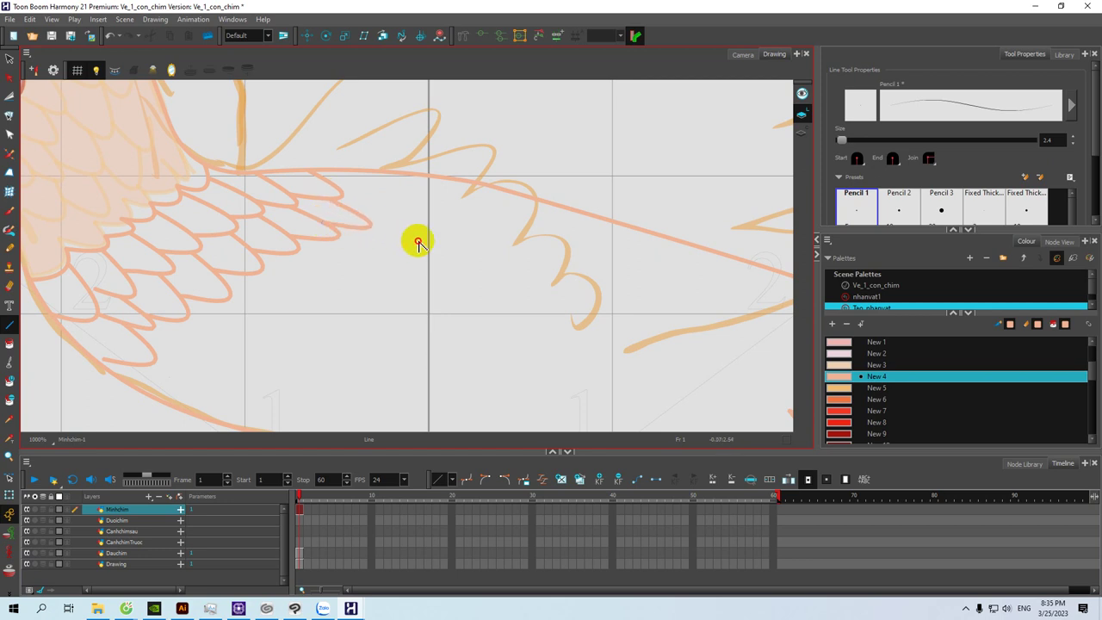
# Step: Fill the lower breast with feathers down to the belly line and carry the next row up to the back
pyautogui.moveTo(198, 327)
pyautogui.mouseDown()
pyautogui.moveTo(227, 261)
pyautogui.moveTo(178, 279)
pyautogui.moveTo(283, 310)
pyautogui.mouseUp()
pyautogui.moveTo(207, 289); pyautogui.dragTo(201, 317)
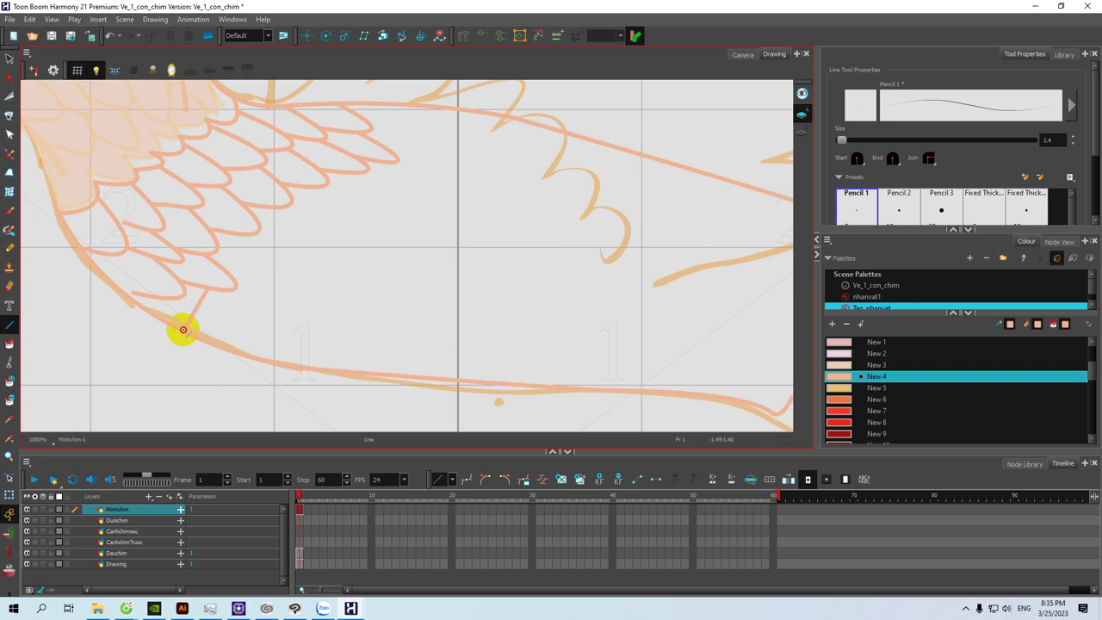
pyautogui.moveTo(273, 310); pyautogui.dragTo(231, 308)
pyautogui.moveTo(205, 234)
pyautogui.mouseDown()
pyautogui.moveTo(180, 269)
pyautogui.moveTo(288, 284)
pyautogui.mouseUp()
pyautogui.moveTo(210, 275)
pyautogui.mouseDown()
pyautogui.moveTo(195, 308)
pyautogui.moveTo(302, 330)
pyautogui.moveTo(259, 329)
pyautogui.moveTo(273, 281)
pyautogui.moveTo(221, 303)
pyautogui.mouseUp()
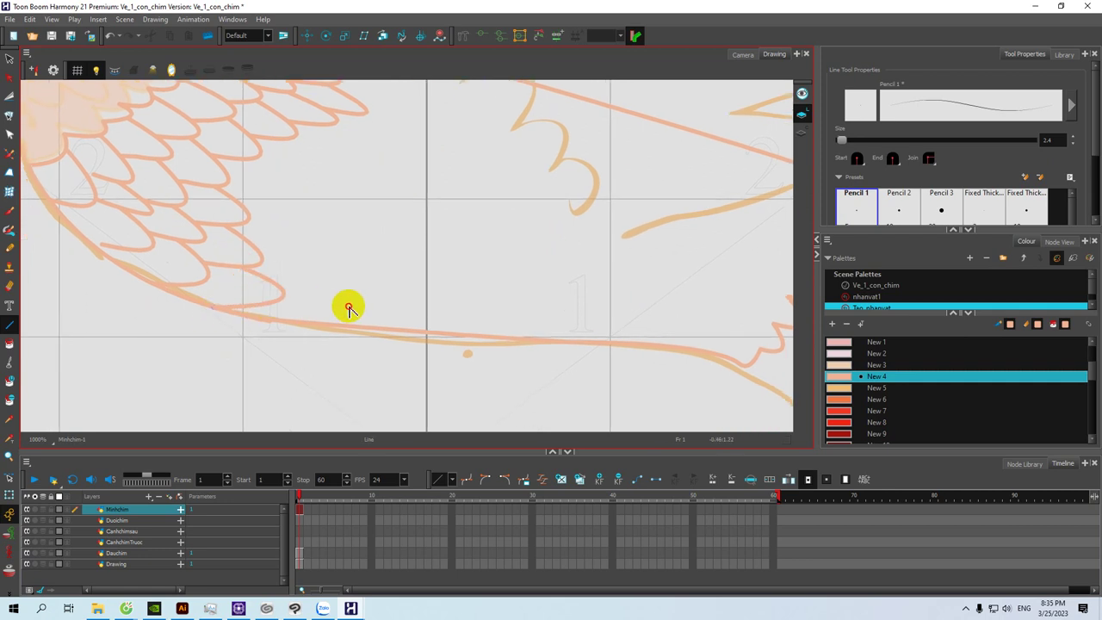
pyautogui.moveTo(302, 238); pyautogui.dragTo(258, 275)
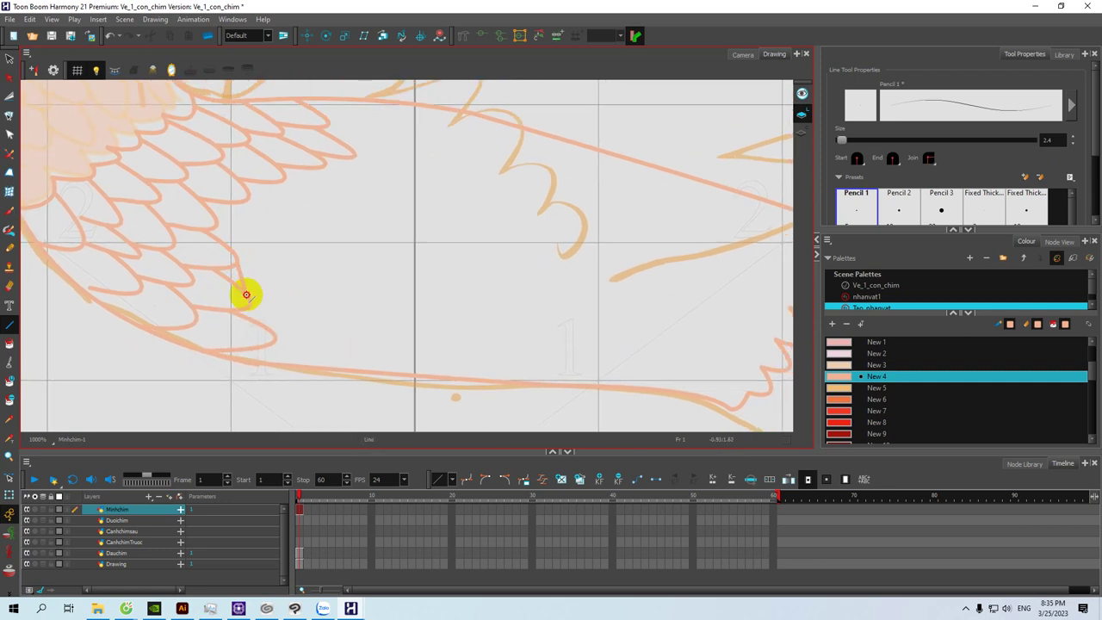
pyautogui.moveTo(241, 212); pyautogui.dragTo(274, 250)
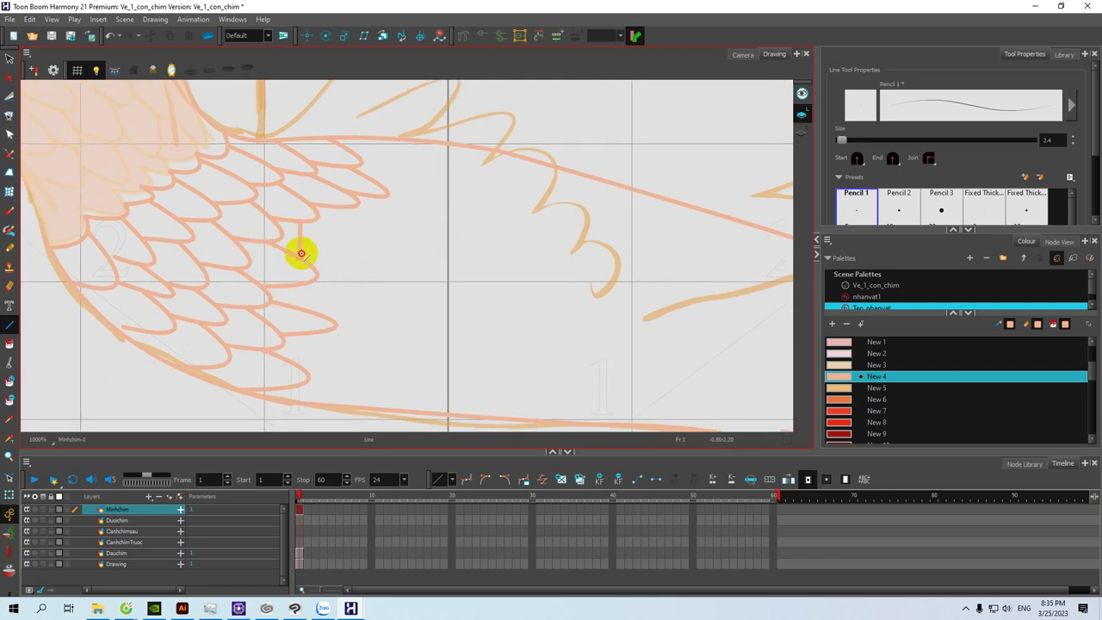
pyautogui.moveTo(370, 229); pyautogui.dragTo(323, 223)
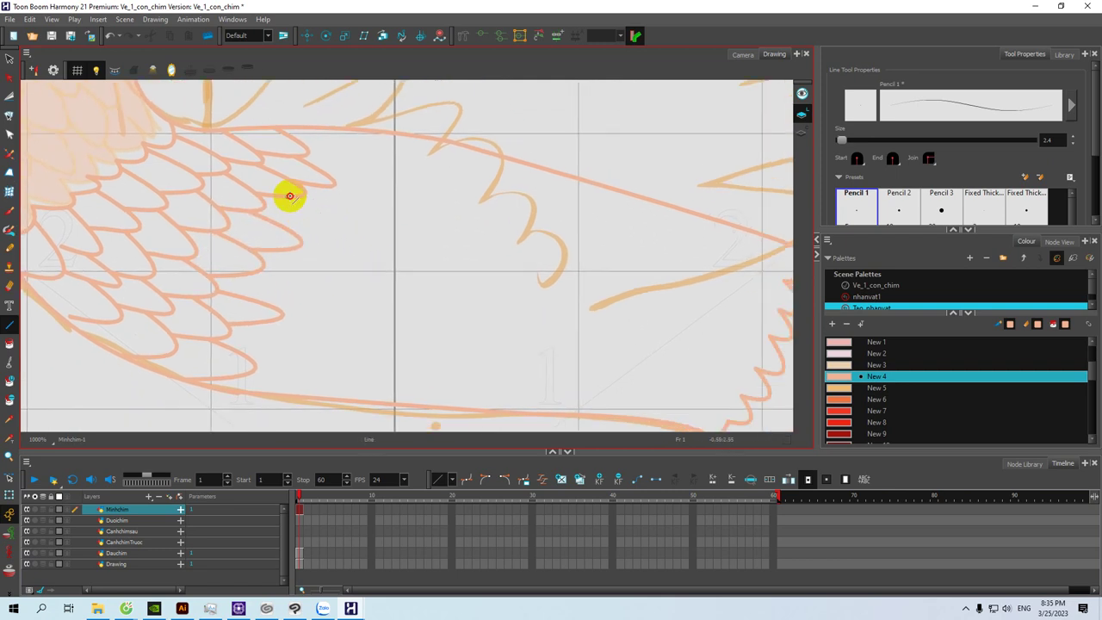
# Step: Continue the current feather row, adding feathers above the belly line and carrying it up to the back line
pyautogui.moveTo(290, 315)
pyautogui.mouseDown()
pyautogui.moveTo(268, 268)
pyautogui.moveTo(222, 308)
pyautogui.moveTo(324, 321)
pyautogui.mouseUp()
pyautogui.hotkey('alt', 's')
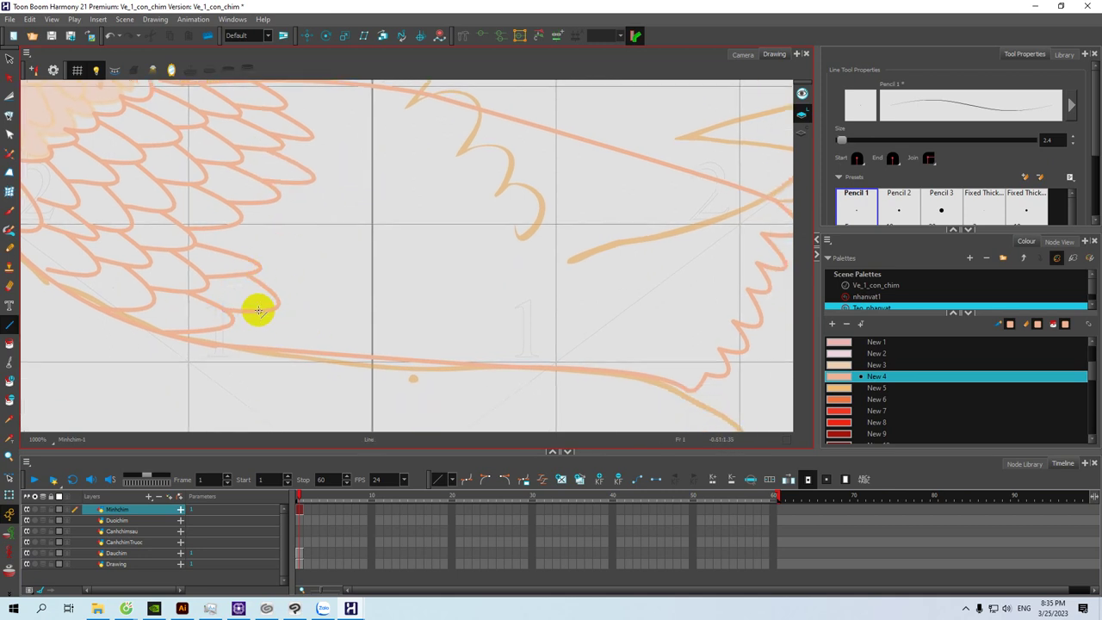
pyautogui.moveTo(339, 219); pyautogui.dragTo(315, 314)
pyautogui.moveTo(294, 177)
pyautogui.mouseDown()
pyautogui.moveTo(291, 204)
pyautogui.moveTo(395, 238)
pyautogui.mouseUp()
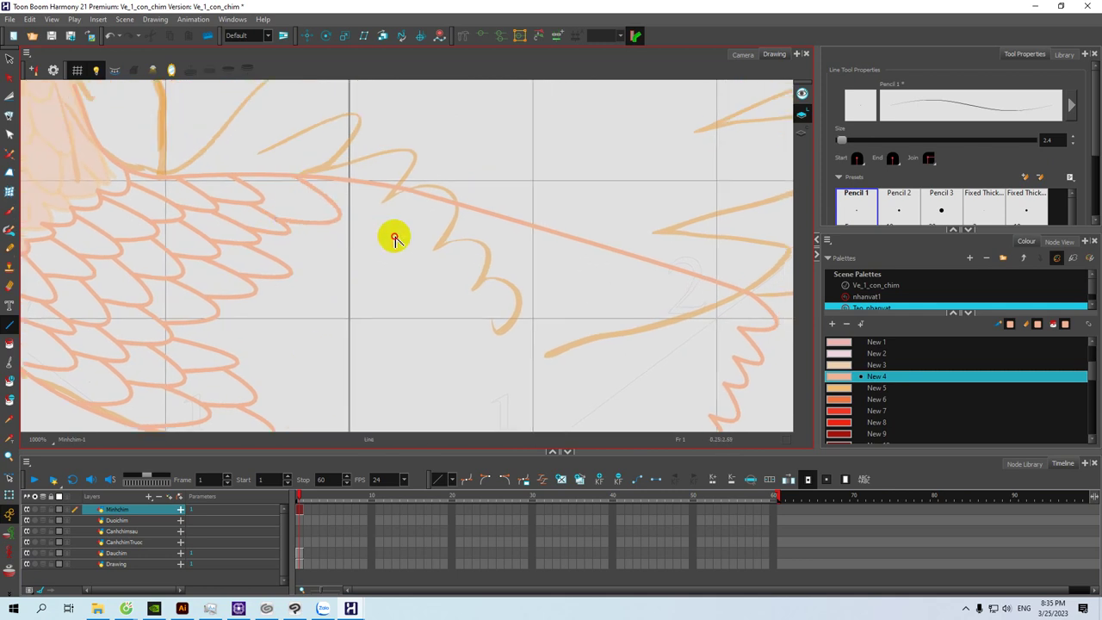
pyautogui.moveTo(281, 259); pyautogui.dragTo(390, 272)
pyautogui.moveTo(315, 308)
pyautogui.mouseDown()
pyautogui.moveTo(334, 264)
pyautogui.moveTo(284, 252)
pyautogui.moveTo(342, 298)
pyautogui.moveTo(273, 284)
pyautogui.mouseUp()
pyautogui.press('space')
pyautogui.moveTo(358, 308); pyautogui.dragTo(348, 233)
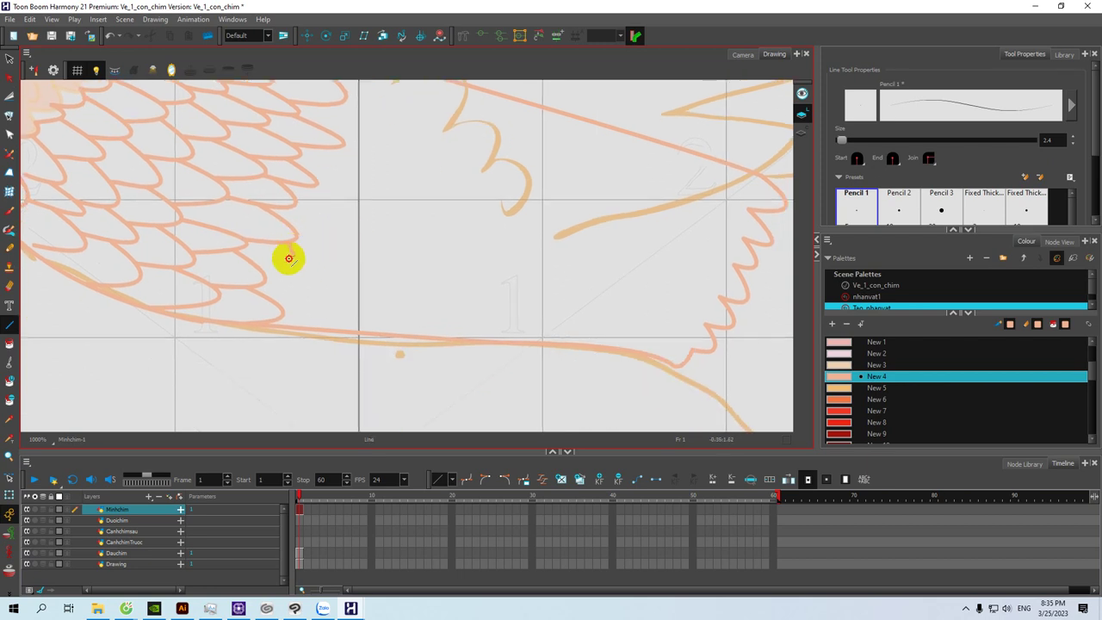
# Step: Start a new staggered feather row at the belly line and draw its upper feathers beneath the back line, over the sketched wing scallops
pyautogui.moveTo(311, 277)
pyautogui.mouseDown()
pyautogui.moveTo(296, 318)
pyautogui.moveTo(400, 313)
pyautogui.mouseUp()
pyautogui.press('space')
pyautogui.moveTo(379, 239); pyautogui.dragTo(368, 343)
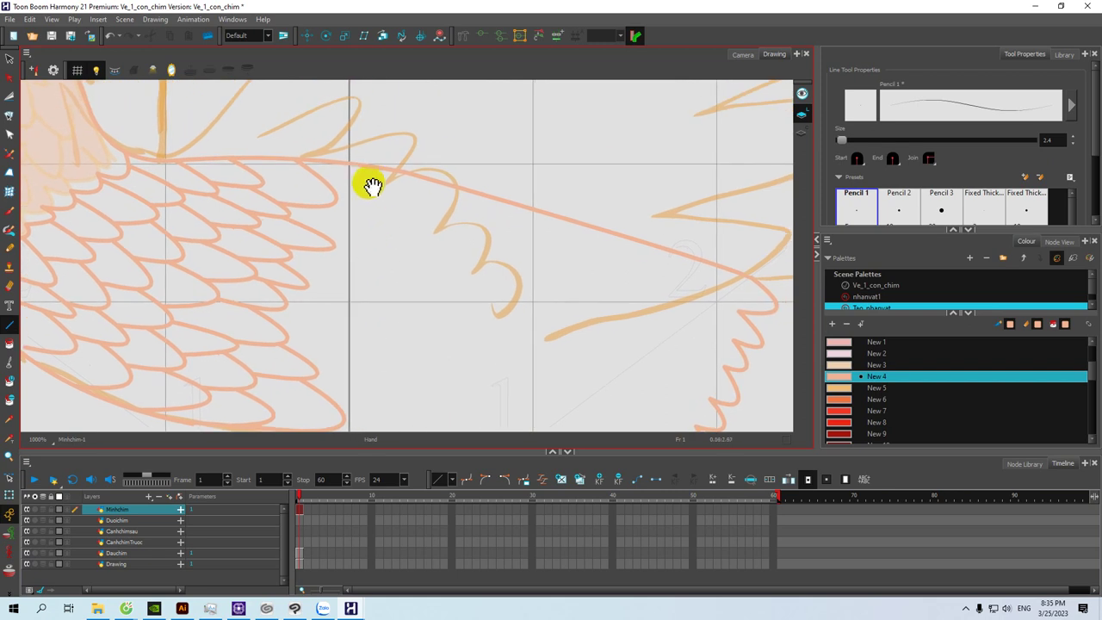
pyautogui.moveTo(358, 163)
pyautogui.mouseDown()
pyautogui.moveTo(339, 188)
pyautogui.moveTo(444, 230)
pyautogui.mouseUp()
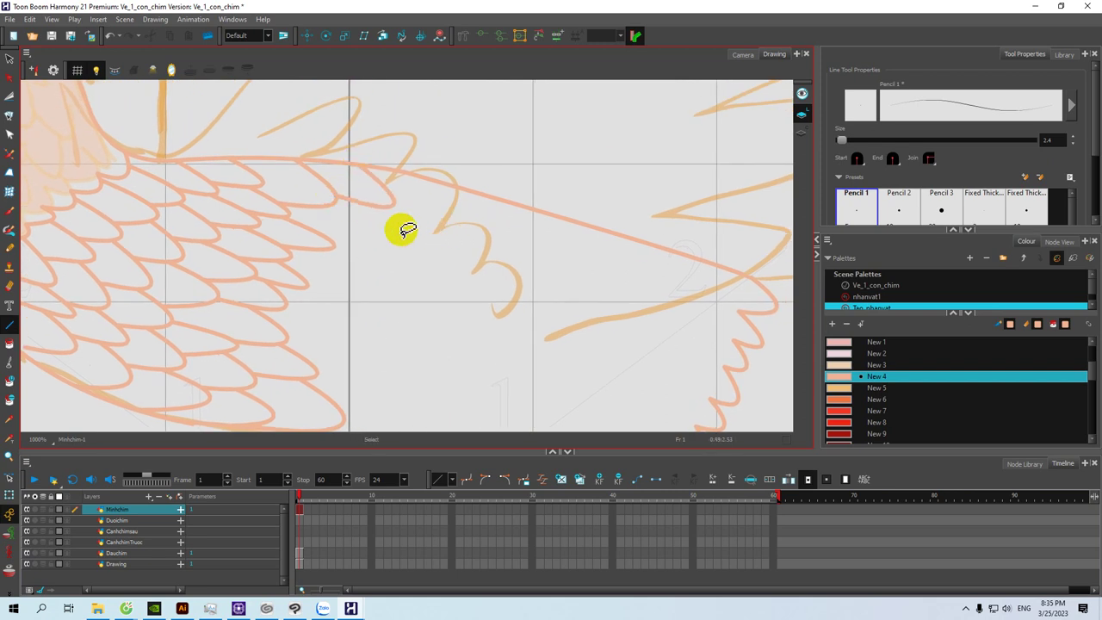
pyautogui.moveTo(336, 206)
pyautogui.mouseDown()
pyautogui.moveTo(335, 225)
pyautogui.moveTo(425, 263)
pyautogui.moveTo(399, 190)
pyautogui.moveTo(425, 186)
pyautogui.moveTo(362, 184)
pyautogui.moveTo(339, 203)
pyautogui.moveTo(457, 248)
pyautogui.mouseUp()
pyautogui.moveTo(285, 218); pyautogui.dragTo(393, 279)
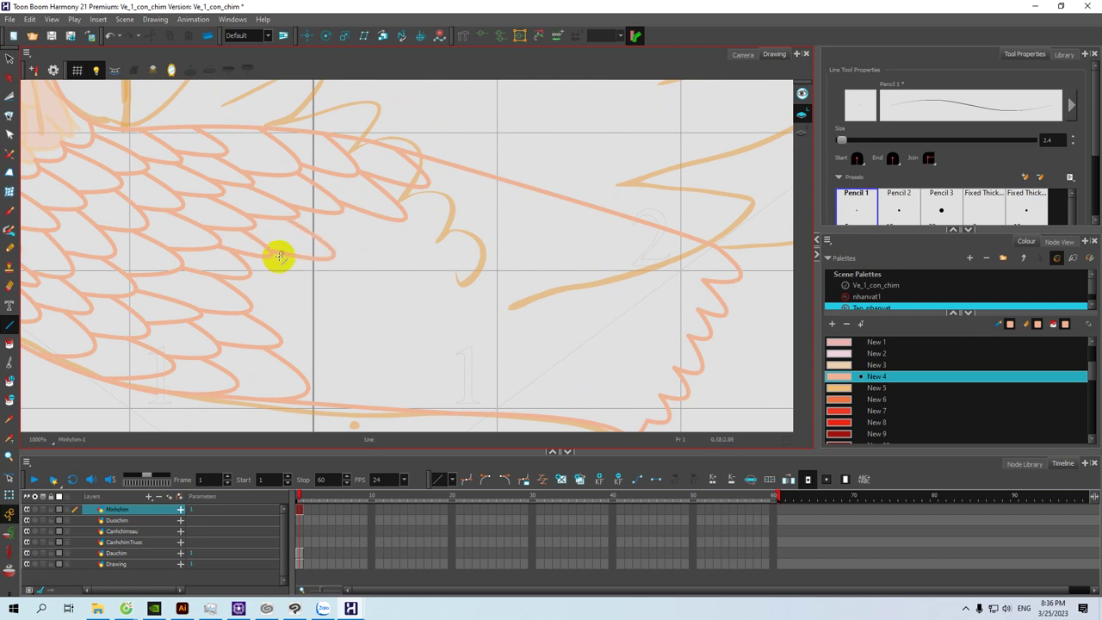
# Step: Fill the middle and lower body just behind the vertical centre line with overlapping feathers reaching the belly line
pyautogui.moveTo(281, 265)
pyautogui.mouseDown()
pyautogui.moveTo(249, 276)
pyautogui.moveTo(355, 304)
pyautogui.moveTo(259, 281)
pyautogui.mouseUp()
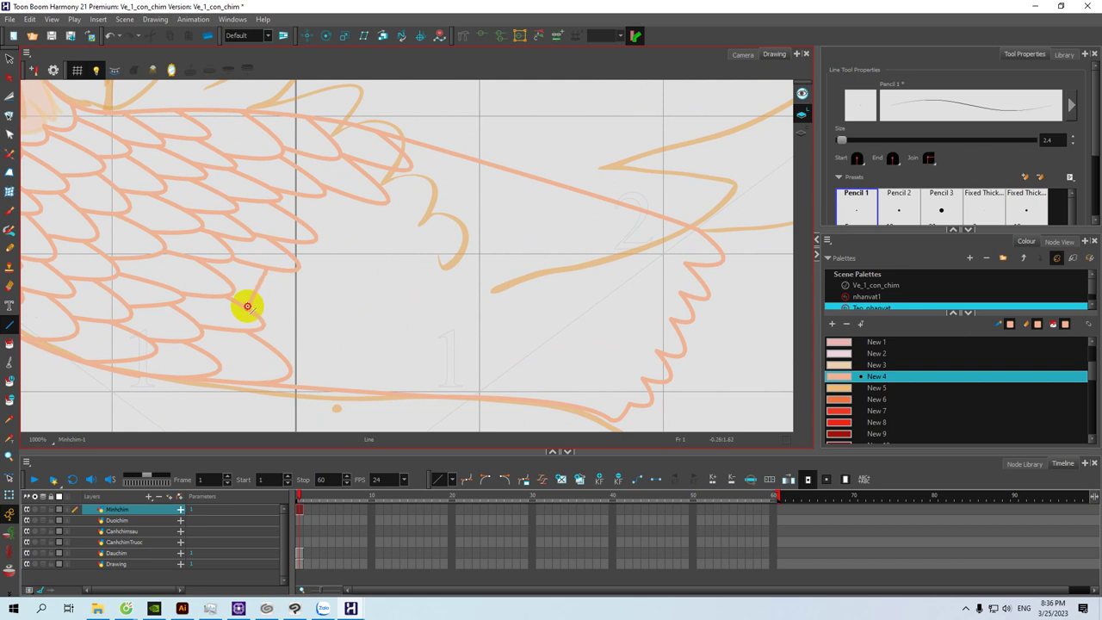
pyautogui.moveTo(344, 317); pyautogui.dragTo(361, 315)
pyautogui.moveTo(288, 311); pyautogui.dragTo(334, 362)
pyautogui.moveTo(385, 320)
pyautogui.mouseDown()
pyautogui.moveTo(363, 281)
pyautogui.moveTo(318, 282)
pyautogui.moveTo(264, 330)
pyautogui.moveTo(408, 318)
pyautogui.mouseUp()
pyautogui.moveTo(263, 250)
pyautogui.mouseDown()
pyautogui.moveTo(280, 257)
pyautogui.moveTo(279, 292)
pyautogui.moveTo(426, 298)
pyautogui.mouseUp()
pyautogui.moveTo(342, 237); pyautogui.dragTo(383, 287)
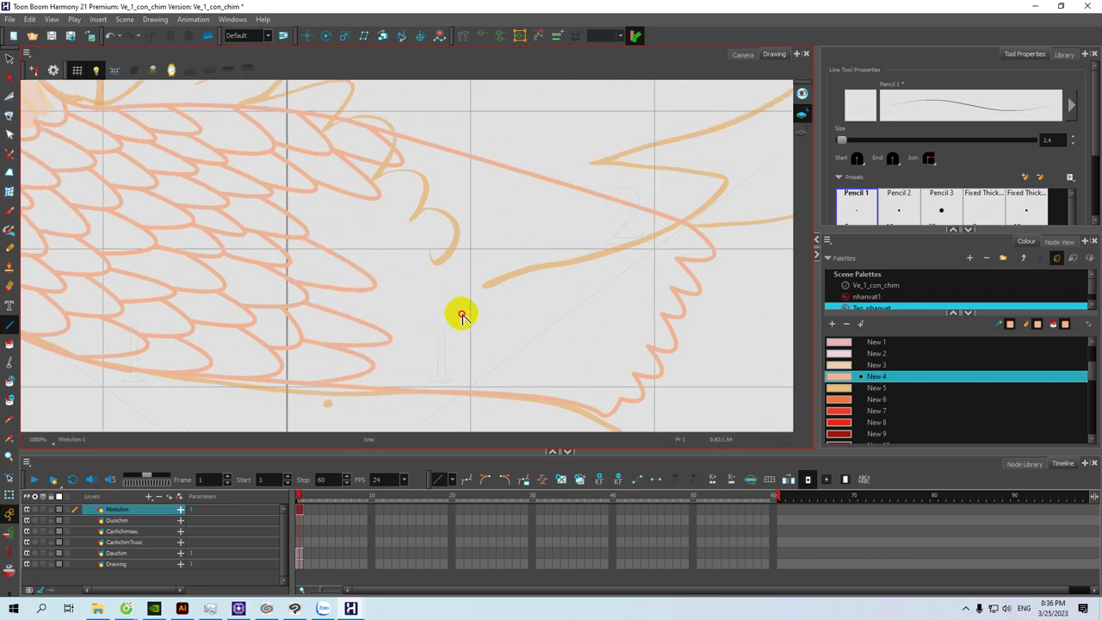
pyautogui.moveTo(370, 239); pyautogui.dragTo(378, 293)
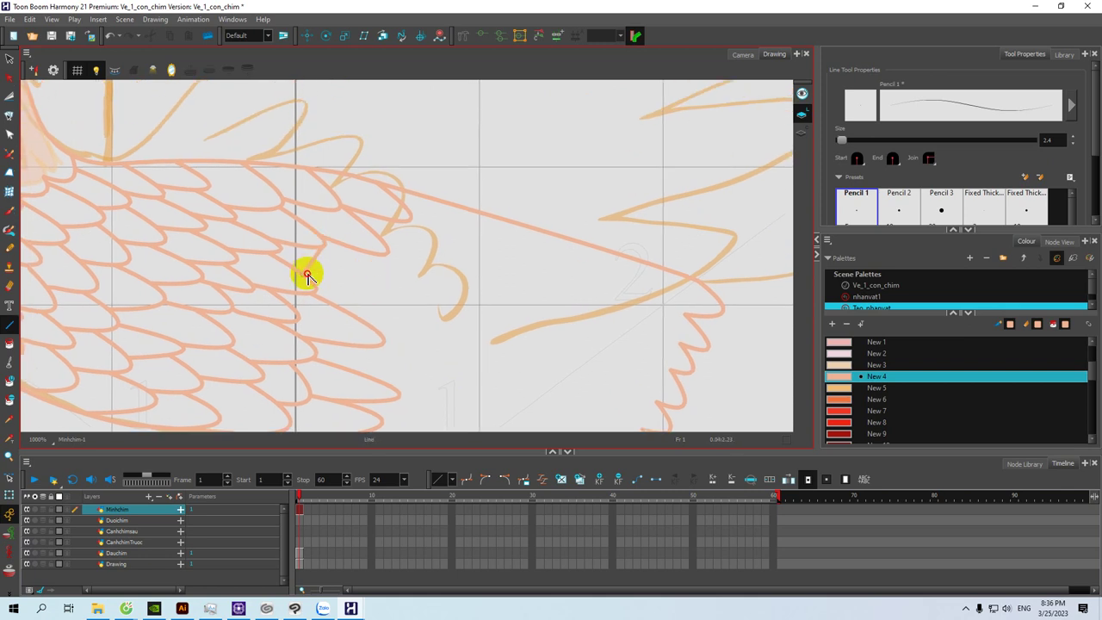
# Step: Add another feather row behind these, from the belly line up through the mid-body to the sketched wing scallops
pyautogui.moveTo(398, 319)
pyautogui.mouseDown()
pyautogui.moveTo(355, 271)
pyautogui.moveTo(414, 295)
pyautogui.moveTo(319, 299)
pyautogui.moveTo(376, 328)
pyautogui.mouseUp()
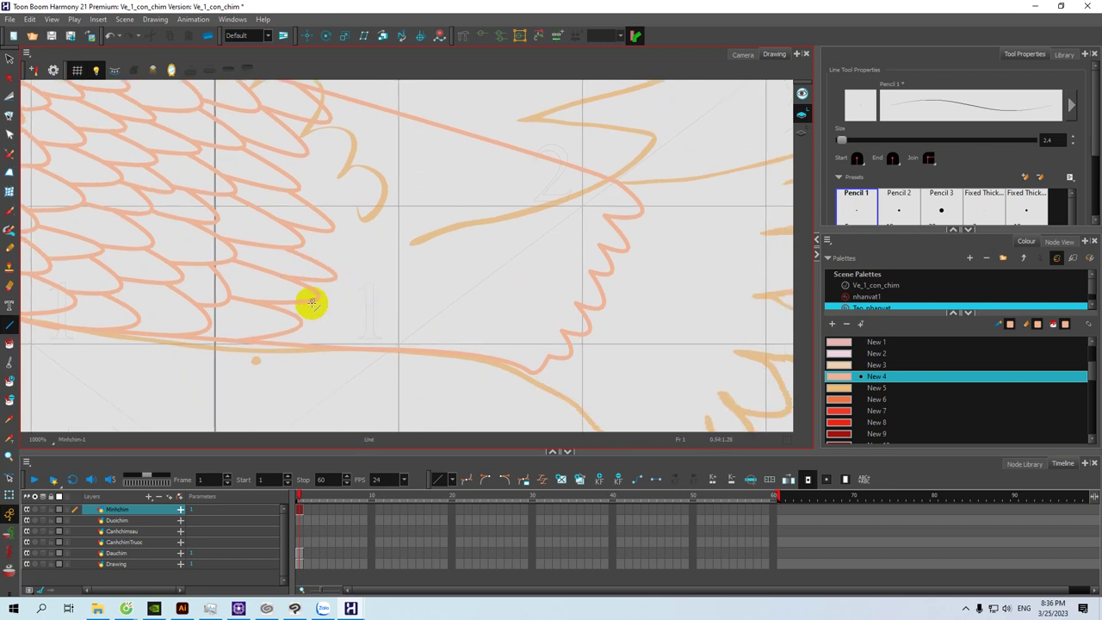
pyautogui.moveTo(312, 344); pyautogui.dragTo(441, 341)
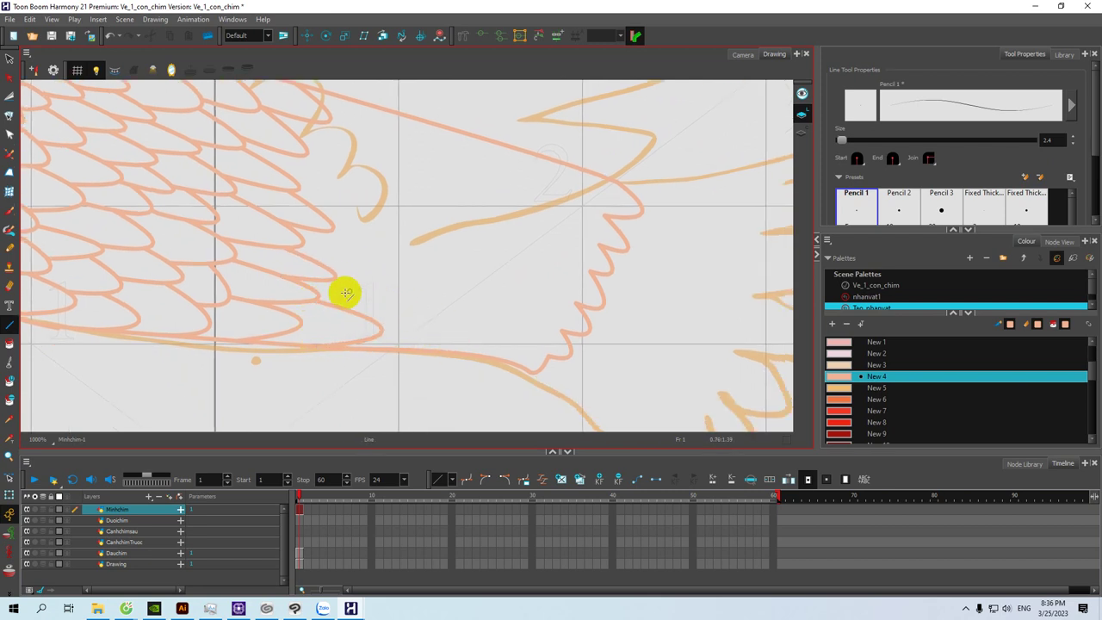
pyautogui.moveTo(349, 307); pyautogui.dragTo(439, 311)
pyautogui.moveTo(395, 274); pyautogui.dragTo(423, 358)
pyautogui.moveTo(286, 287); pyautogui.dragTo(334, 344)
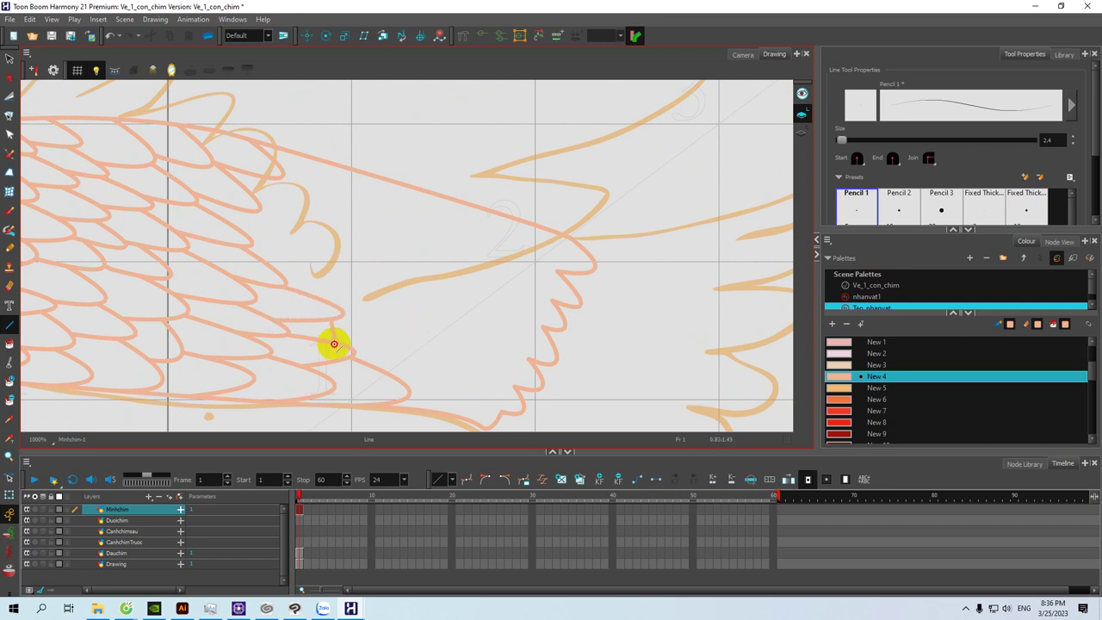
pyautogui.moveTo(320, 245); pyautogui.dragTo(364, 292)
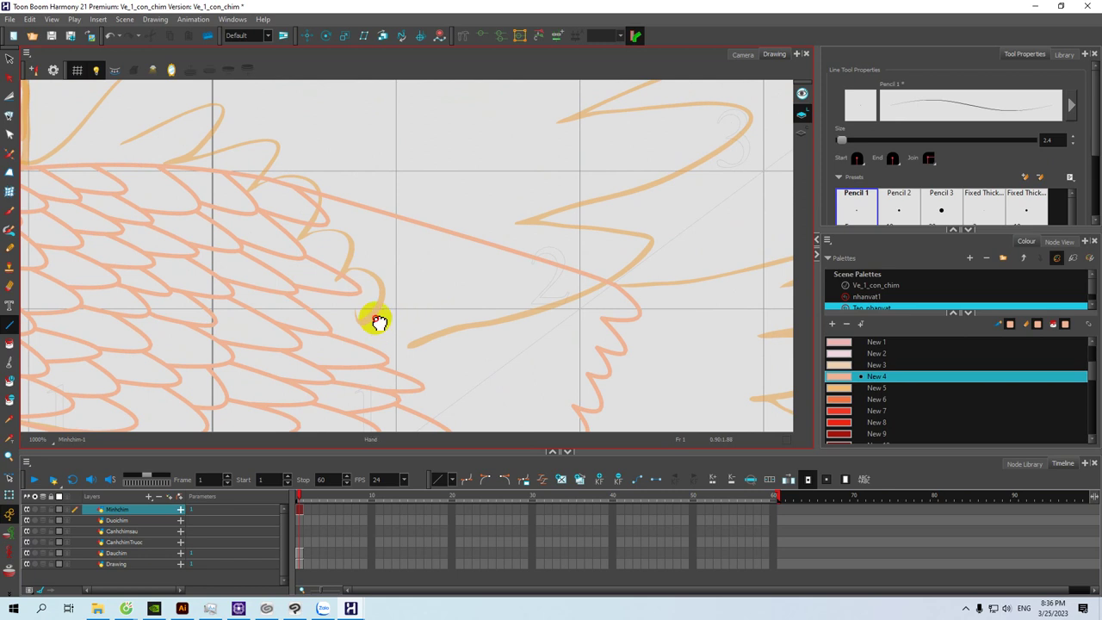
pyautogui.moveTo(377, 320); pyautogui.dragTo(352, 283)
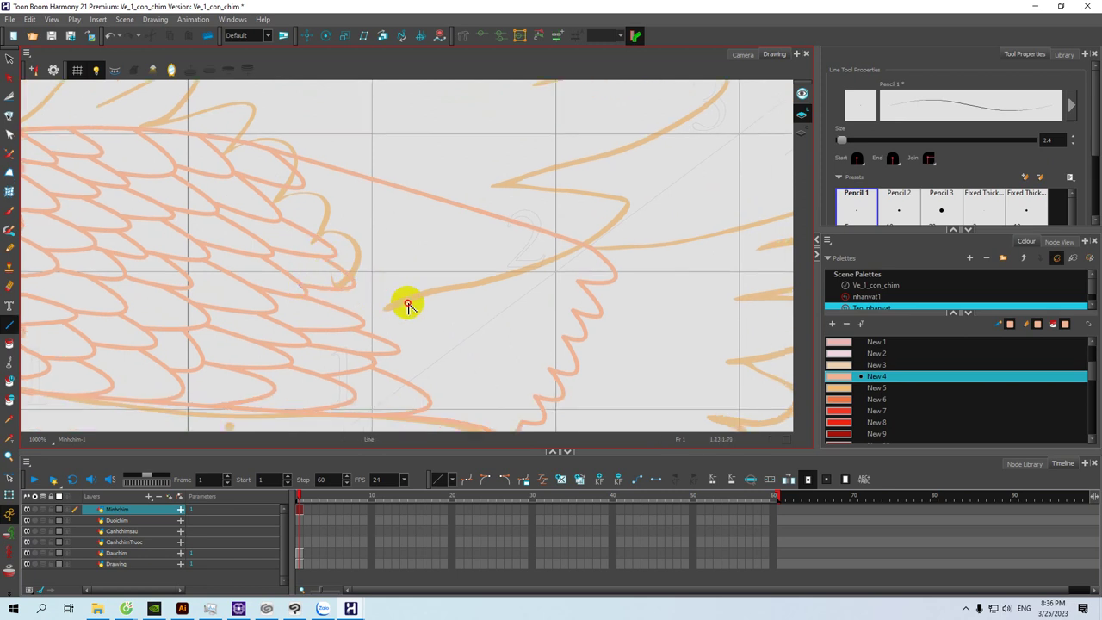
# Step: Draw longer feathers across the rear mid-body and along the back line, extending past the sketched wing toward the tail
pyautogui.moveTo(386, 302)
pyautogui.mouseDown()
pyautogui.moveTo(353, 265)
pyautogui.moveTo(474, 307)
pyautogui.mouseUp()
pyautogui.moveTo(410, 336); pyautogui.dragTo(446, 372)
pyautogui.moveTo(425, 313); pyautogui.dragTo(428, 350)
pyautogui.moveTo(310, 221)
pyautogui.mouseDown()
pyautogui.moveTo(302, 255)
pyautogui.moveTo(476, 295)
pyautogui.mouseUp()
pyautogui.moveTo(378, 215)
pyautogui.mouseDown()
pyautogui.moveTo(362, 244)
pyautogui.moveTo(492, 293)
pyautogui.moveTo(448, 287)
pyautogui.moveTo(409, 253)
pyautogui.mouseUp()
pyautogui.moveTo(321, 270)
pyautogui.mouseDown()
pyautogui.moveTo(447, 293)
pyautogui.moveTo(380, 247)
pyautogui.moveTo(328, 244)
pyautogui.moveTo(440, 273)
pyautogui.mouseUp()
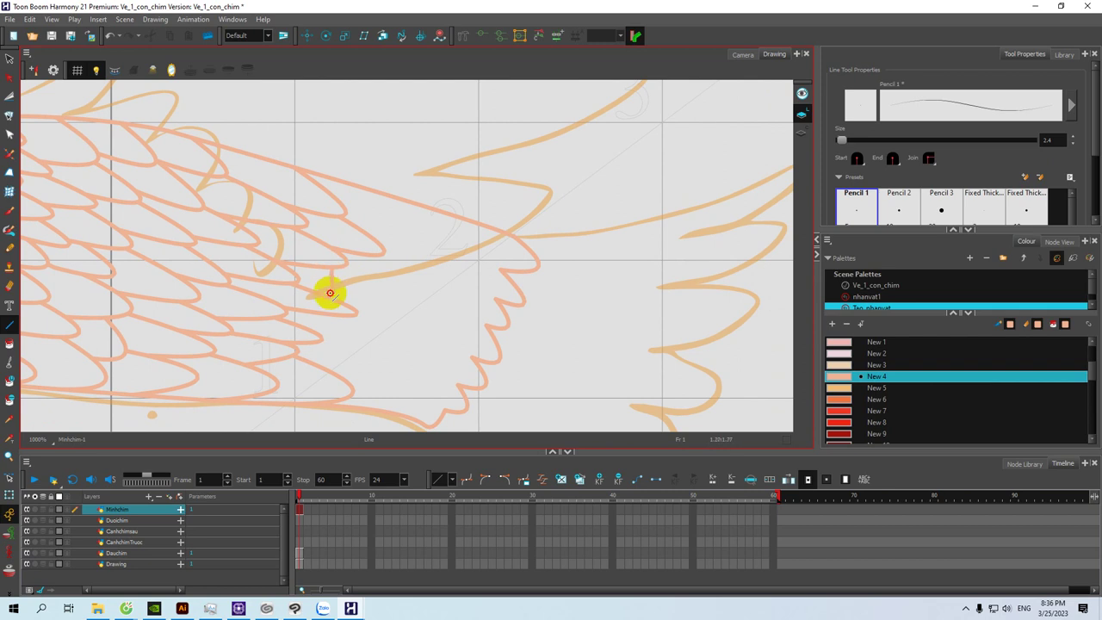
# Step: Fill the lower rear of the body with feathers, from mid-body down to the belly line near the scalloped edge
pyautogui.scroll(-3, 376, 310)
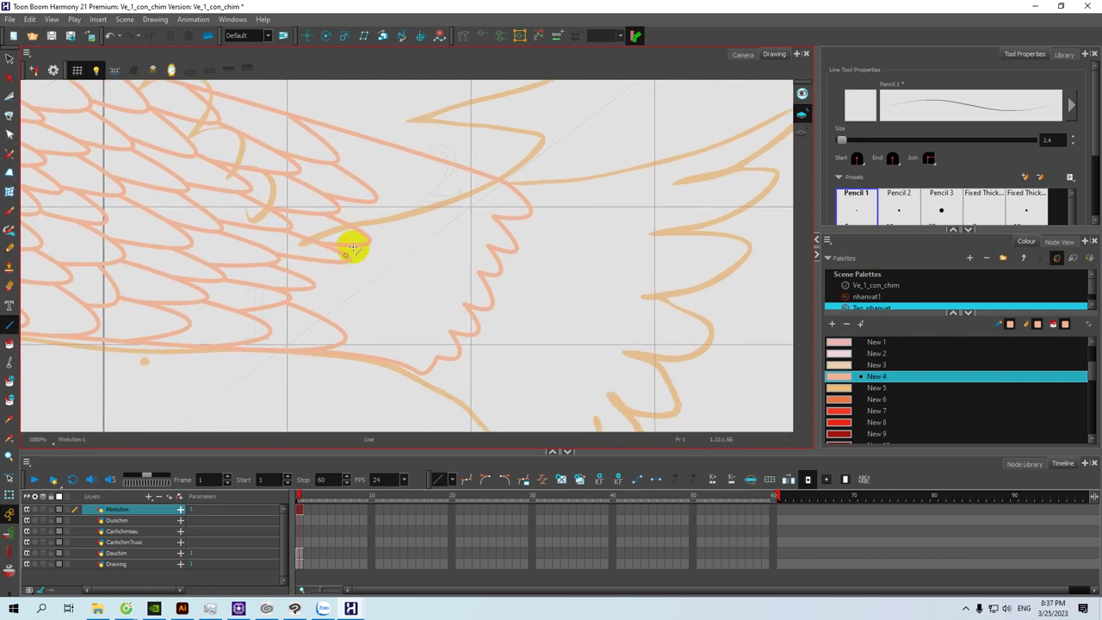
pyautogui.moveTo(376, 289)
pyautogui.mouseDown()
pyautogui.moveTo(345, 290)
pyautogui.moveTo(329, 325)
pyautogui.mouseUp()
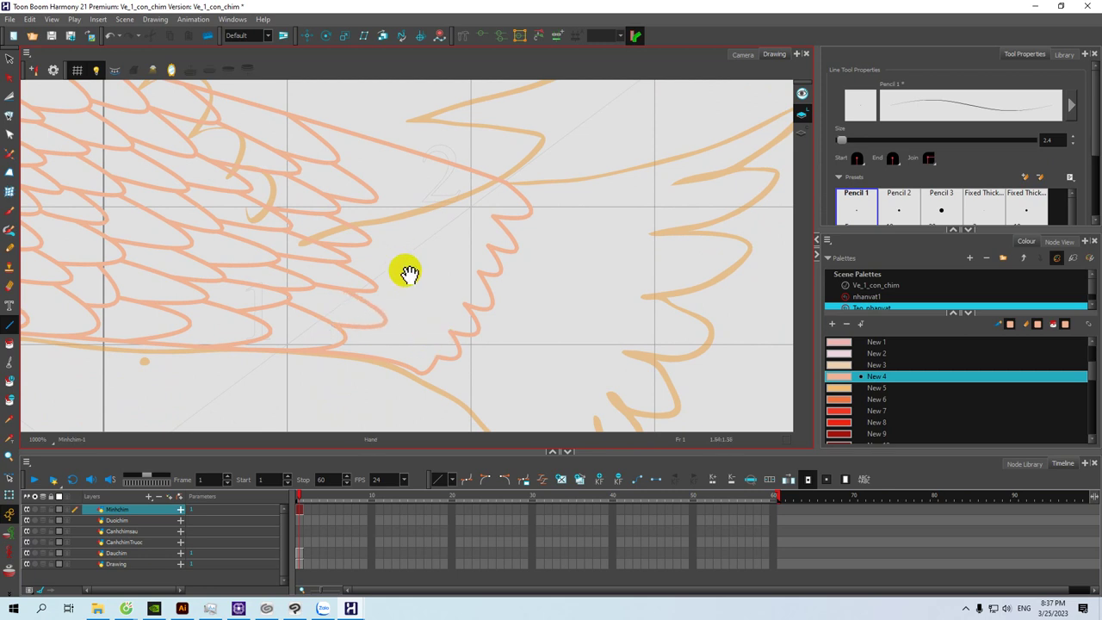
pyautogui.scroll(3, 401, 259)
pyautogui.moveTo(390, 206)
pyautogui.mouseDown()
pyautogui.moveTo(362, 242)
pyautogui.moveTo(488, 284)
pyautogui.mouseUp()
pyautogui.moveTo(376, 270)
pyautogui.mouseDown()
pyautogui.moveTo(362, 291)
pyautogui.moveTo(471, 318)
pyautogui.moveTo(408, 317)
pyautogui.moveTo(388, 280)
pyautogui.moveTo(350, 284)
pyautogui.moveTo(352, 293)
pyautogui.moveTo(465, 313)
pyautogui.mouseUp()
pyautogui.moveTo(394, 320)
pyautogui.mouseDown()
pyautogui.moveTo(399, 288)
pyautogui.moveTo(359, 296)
pyautogui.moveTo(462, 323)
pyautogui.moveTo(368, 336)
pyautogui.mouseUp()
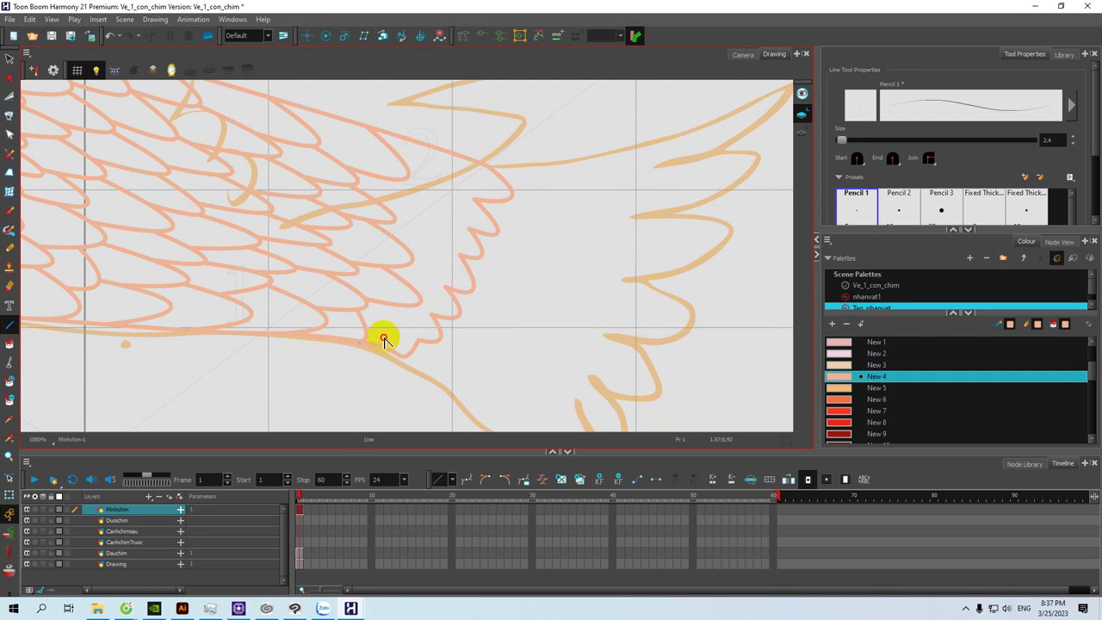
# Step: Draw the last feathers along the scalloped rear edge, working up to where the back line meets the tail
pyautogui.moveTo(431, 248); pyautogui.dragTo(428, 305)
pyautogui.moveTo(388, 263); pyautogui.dragTo(473, 290)
pyautogui.hotkey('alt', 's')
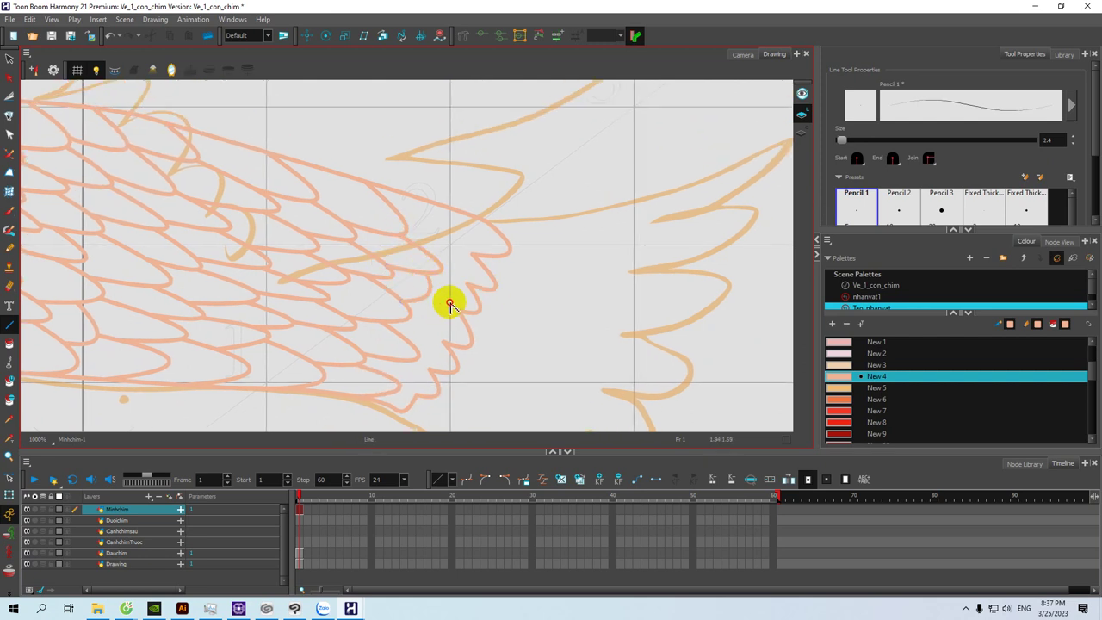
pyautogui.moveTo(426, 317)
pyautogui.mouseDown()
pyautogui.moveTo(419, 333)
pyautogui.moveTo(451, 334)
pyautogui.mouseUp()
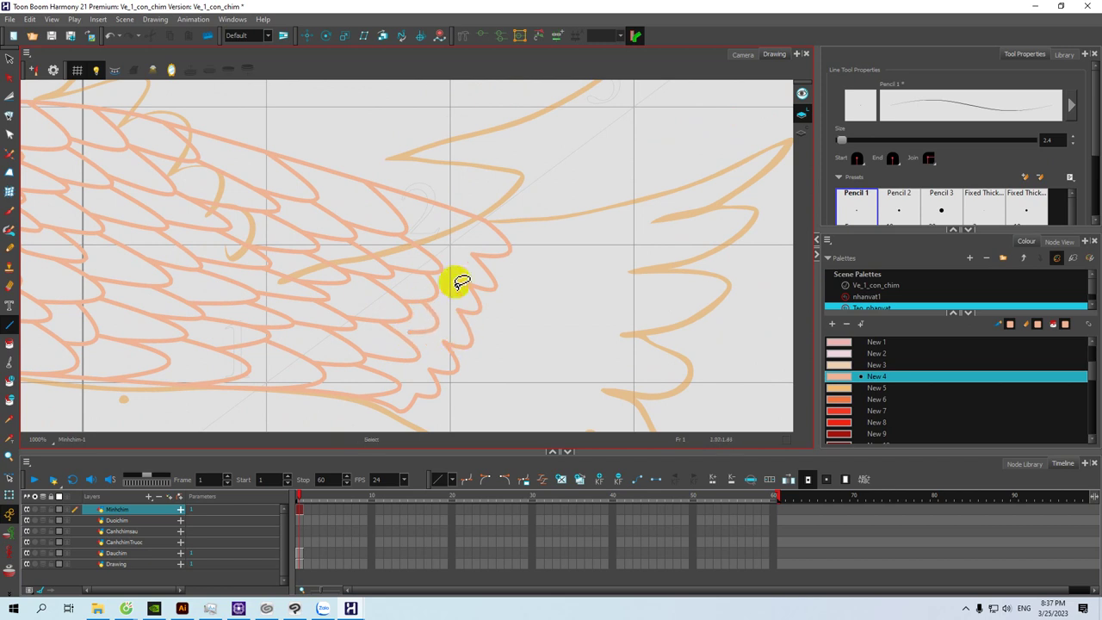
pyautogui.moveTo(451, 242); pyautogui.dragTo(448, 280)
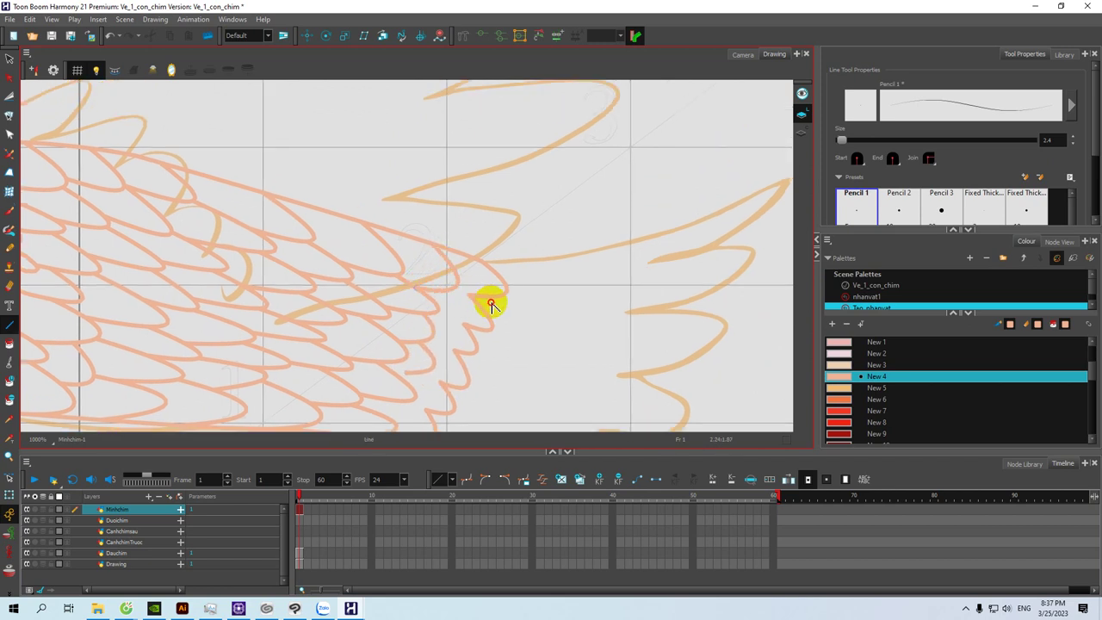
pyautogui.moveTo(442, 320); pyautogui.dragTo(455, 255)
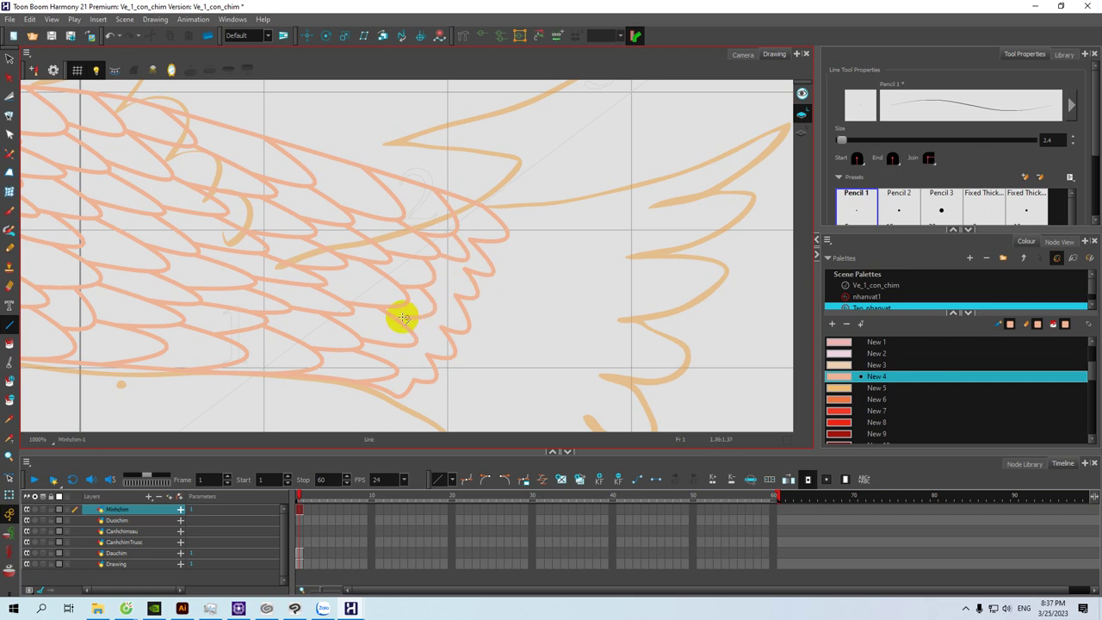
# Step: Undo the last stroke near the rear edge and complete the remaining small feathers beside the rear scallops
pyautogui.moveTo(423, 337); pyautogui.dragTo(402, 318)
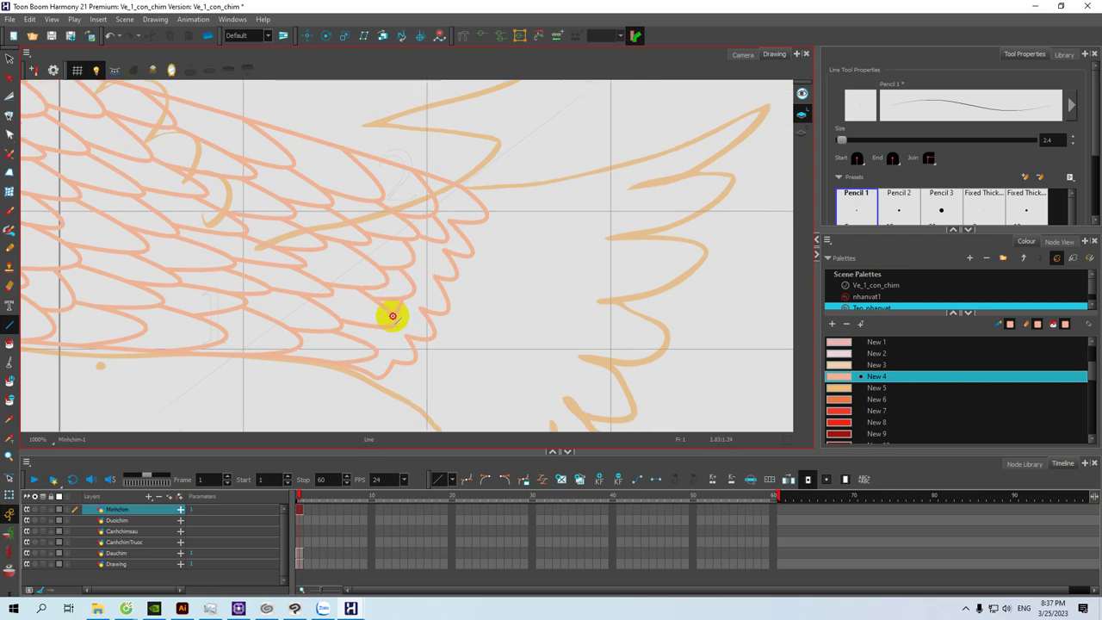
pyautogui.hotkey('ctrl', 'z')
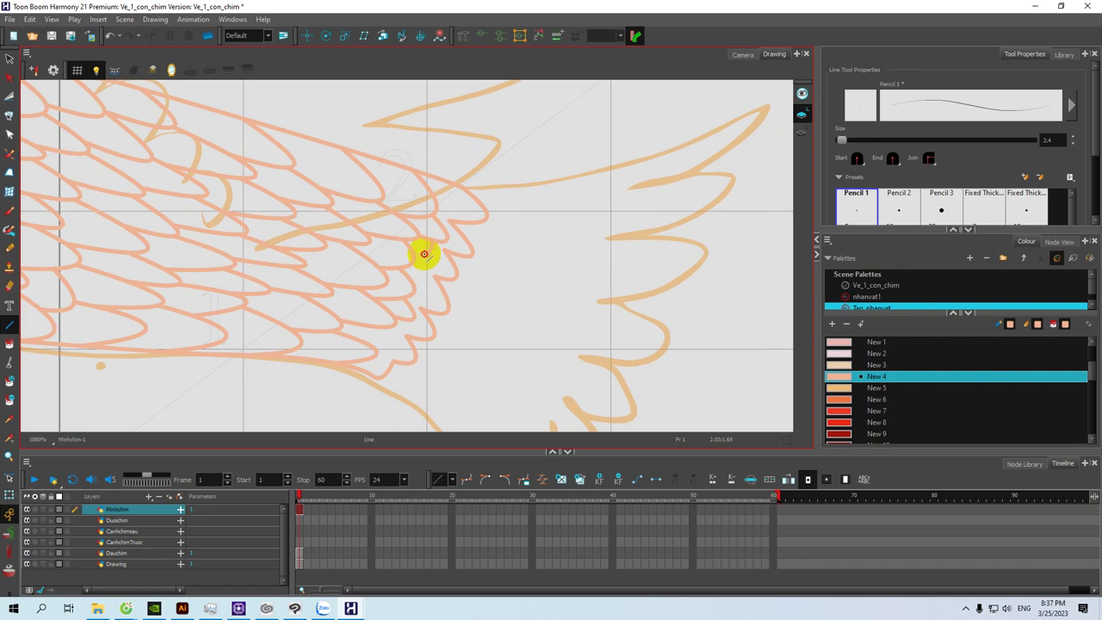
pyautogui.moveTo(395, 247); pyautogui.dragTo(446, 276)
pyautogui.moveTo(335, 240); pyautogui.dragTo(476, 255)
pyautogui.scroll(-2, 443, 250)
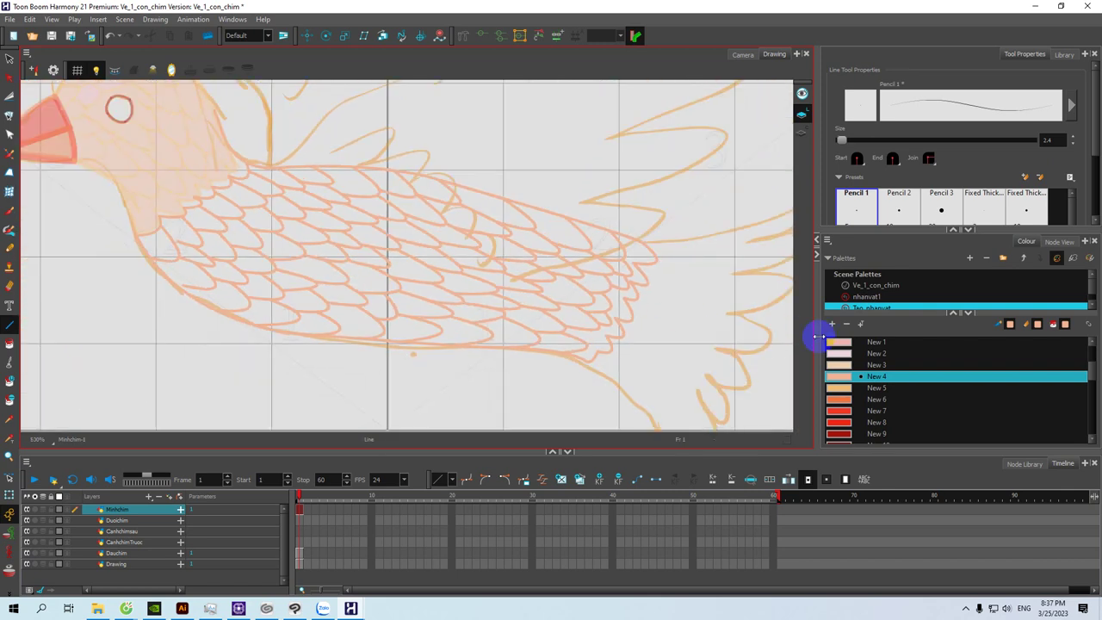
# Step: Paint all the body feathers with the orange New 6 colour, from the neck scallops to the rear edge
pyautogui.click(839, 403)
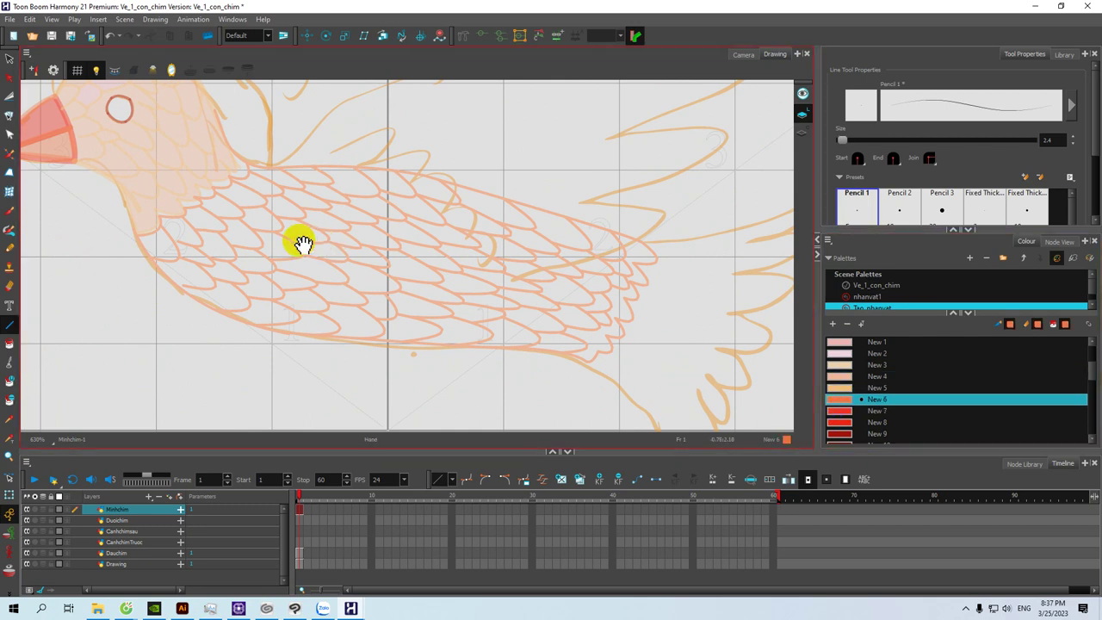
pyautogui.hotkey('alt', 'i')
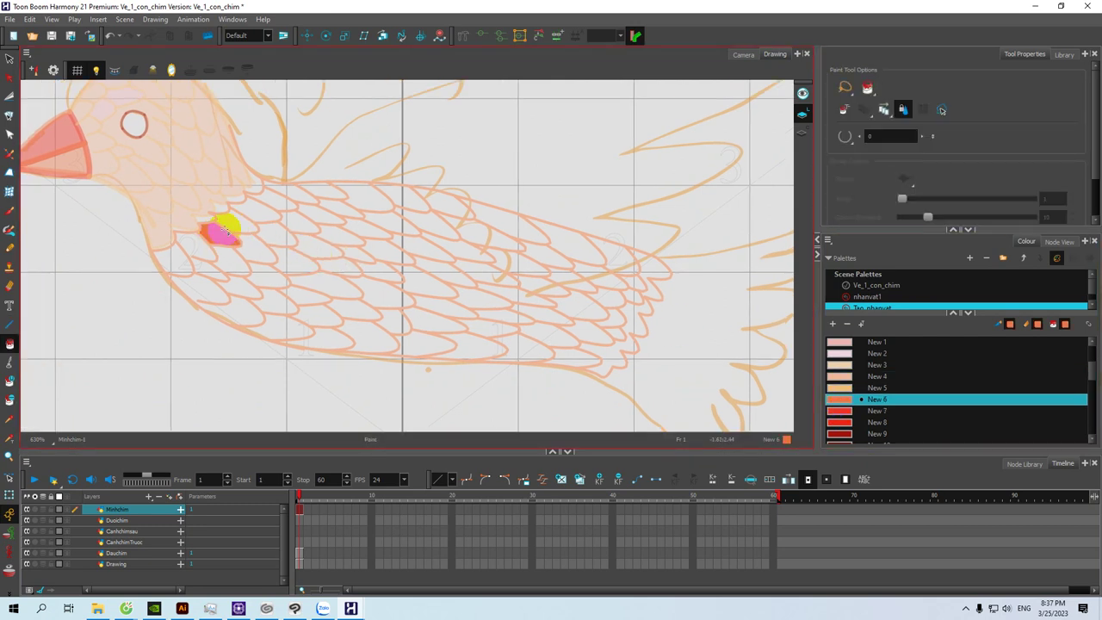
pyautogui.moveTo(255, 214)
pyautogui.mouseDown()
pyautogui.moveTo(173, 256)
pyautogui.moveTo(207, 272)
pyautogui.moveTo(234, 267)
pyautogui.moveTo(200, 290)
pyautogui.moveTo(243, 283)
pyautogui.moveTo(234, 310)
pyautogui.moveTo(278, 301)
pyautogui.moveTo(254, 240)
pyautogui.moveTo(299, 218)
pyautogui.moveTo(303, 189)
pyautogui.moveTo(334, 239)
pyautogui.moveTo(295, 261)
pyautogui.moveTo(339, 263)
pyautogui.moveTo(302, 303)
pyautogui.moveTo(317, 319)
pyautogui.moveTo(293, 328)
pyautogui.moveTo(325, 342)
pyautogui.moveTo(359, 311)
pyautogui.moveTo(371, 342)
pyautogui.moveTo(388, 322)
pyautogui.moveTo(379, 266)
pyautogui.moveTo(362, 249)
pyautogui.moveTo(381, 251)
pyautogui.moveTo(328, 190)
pyautogui.moveTo(388, 201)
pyautogui.moveTo(410, 225)
pyautogui.moveTo(427, 226)
pyautogui.moveTo(436, 261)
pyautogui.moveTo(388, 238)
pyautogui.moveTo(386, 250)
pyautogui.moveTo(431, 246)
pyautogui.moveTo(394, 247)
pyautogui.moveTo(377, 232)
pyautogui.moveTo(398, 257)
pyautogui.moveTo(374, 267)
pyautogui.moveTo(399, 301)
pyautogui.moveTo(364, 281)
pyautogui.moveTo(358, 316)
pyautogui.moveTo(394, 316)
pyautogui.moveTo(409, 290)
pyautogui.moveTo(453, 315)
pyautogui.moveTo(473, 298)
pyautogui.moveTo(460, 284)
pyautogui.moveTo(442, 286)
pyautogui.moveTo(440, 258)
pyautogui.moveTo(411, 241)
pyautogui.moveTo(409, 211)
pyautogui.moveTo(376, 172)
pyautogui.moveTo(431, 187)
pyautogui.moveTo(453, 226)
pyautogui.moveTo(442, 232)
pyautogui.moveTo(506, 288)
pyautogui.moveTo(507, 299)
pyautogui.moveTo(482, 282)
pyautogui.moveTo(463, 310)
pyautogui.moveTo(502, 305)
pyautogui.moveTo(508, 273)
pyautogui.moveTo(468, 229)
pyautogui.moveTo(500, 218)
pyautogui.moveTo(475, 197)
pyautogui.moveTo(510, 221)
pyautogui.mouseUp()
pyautogui.hotkey('ctrl', 's')
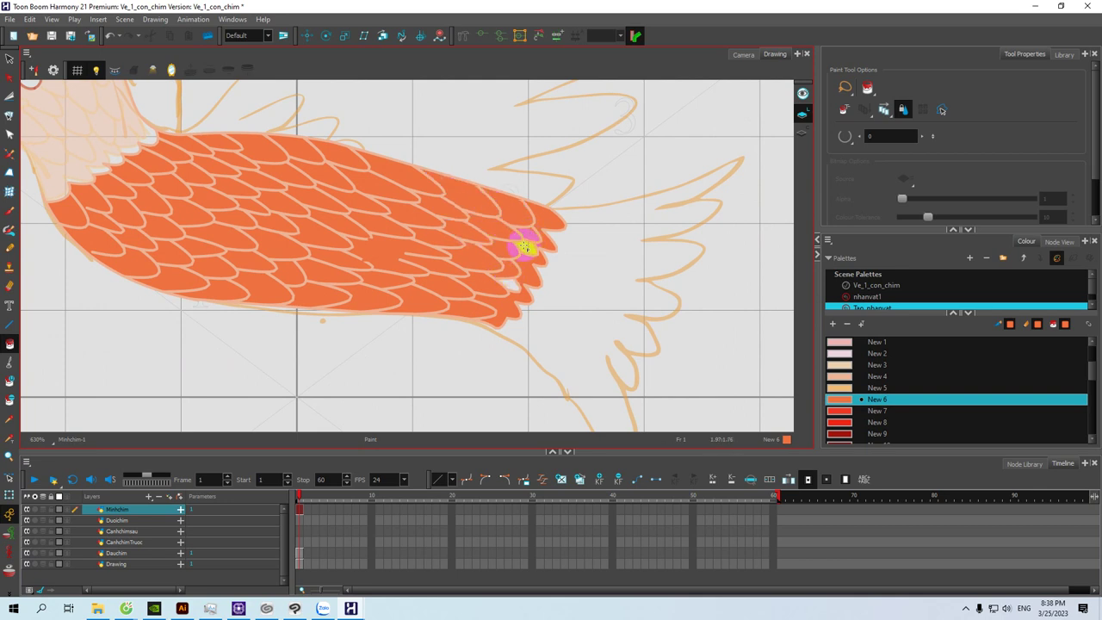
pyautogui.moveTo(391, 234); pyautogui.dragTo(516, 290)
pyautogui.moveTo(444, 261)
pyautogui.mouseDown()
pyautogui.moveTo(473, 278)
pyautogui.moveTo(439, 298)
pyautogui.moveTo(416, 273)
pyautogui.moveTo(415, 283)
pyautogui.moveTo(419, 253)
pyautogui.moveTo(384, 284)
pyautogui.mouseUp()
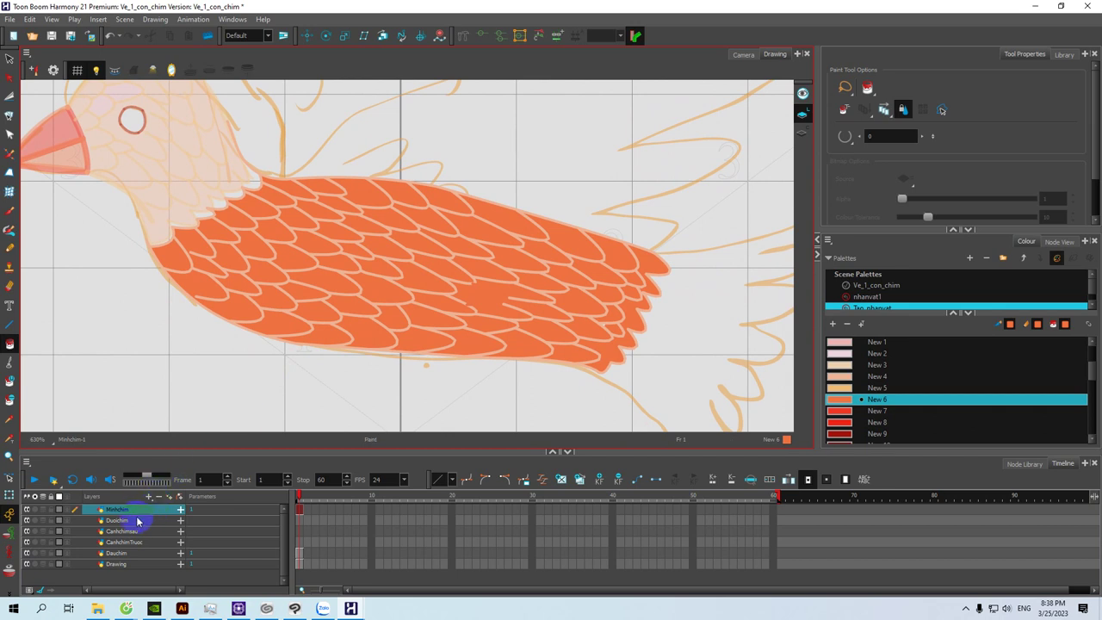
# Step: Enlarge the timeline area and make frame 1 of the Duoichim layer the active drawing cell
pyautogui.press('space')
pyautogui.moveTo(264, 451); pyautogui.dragTo(258, 419)
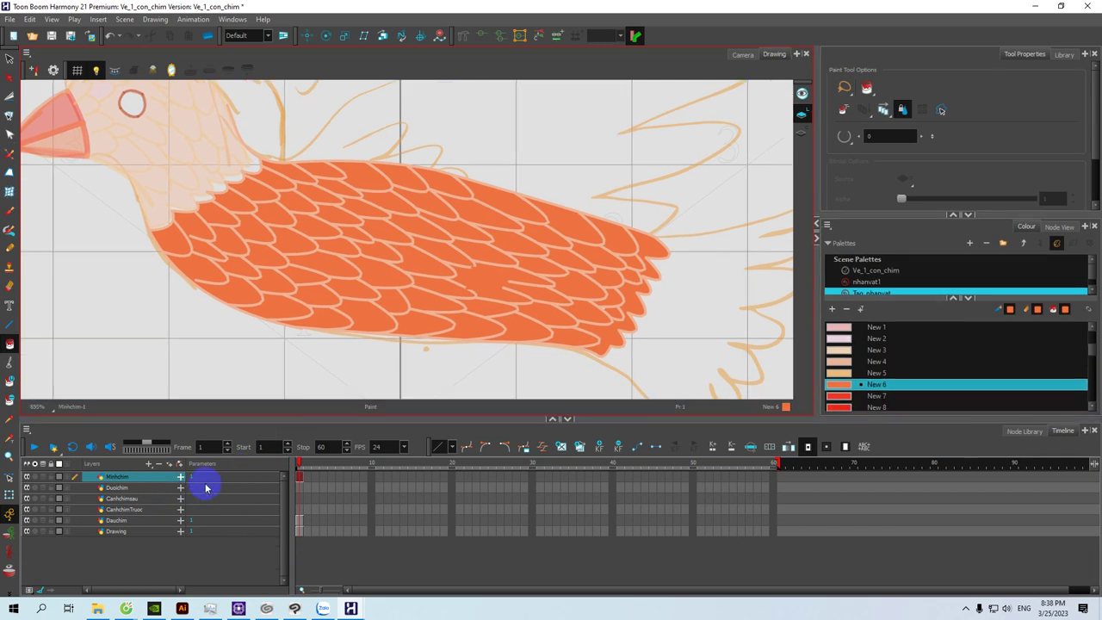
pyautogui.click(298, 487)
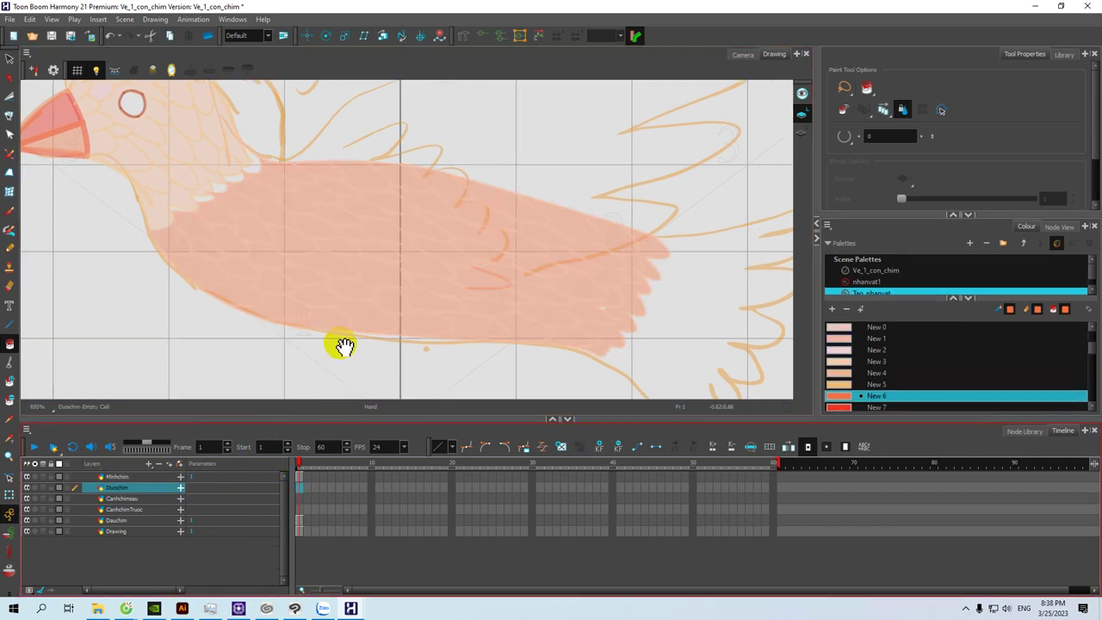
pyautogui.moveTo(438, 290); pyautogui.dragTo(356, 291)
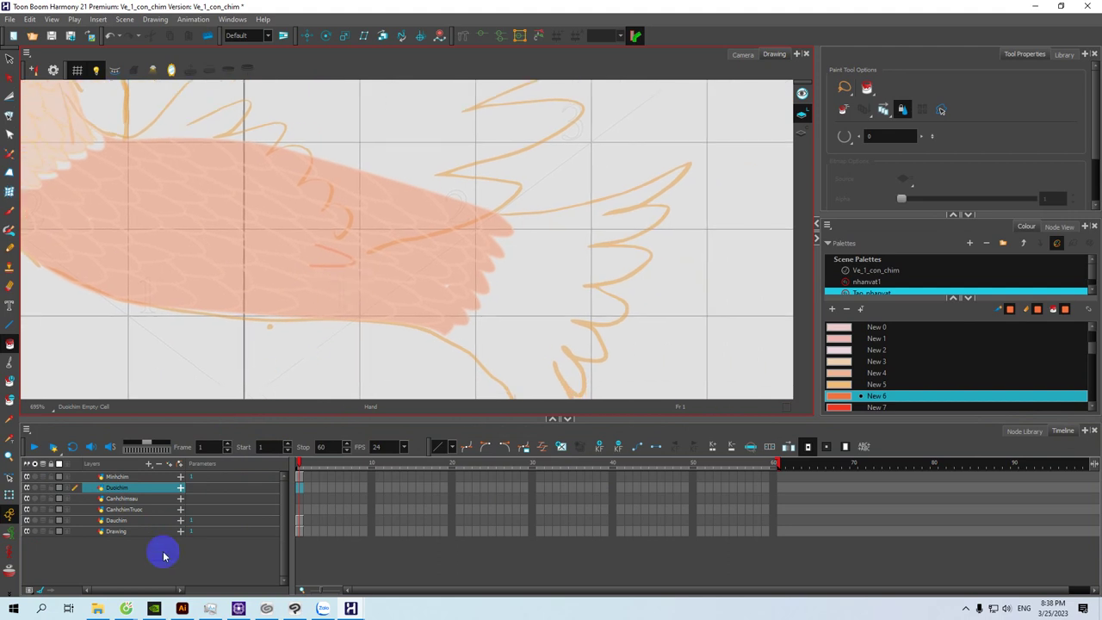
pyautogui.moveTo(406, 345); pyautogui.dragTo(403, 321)
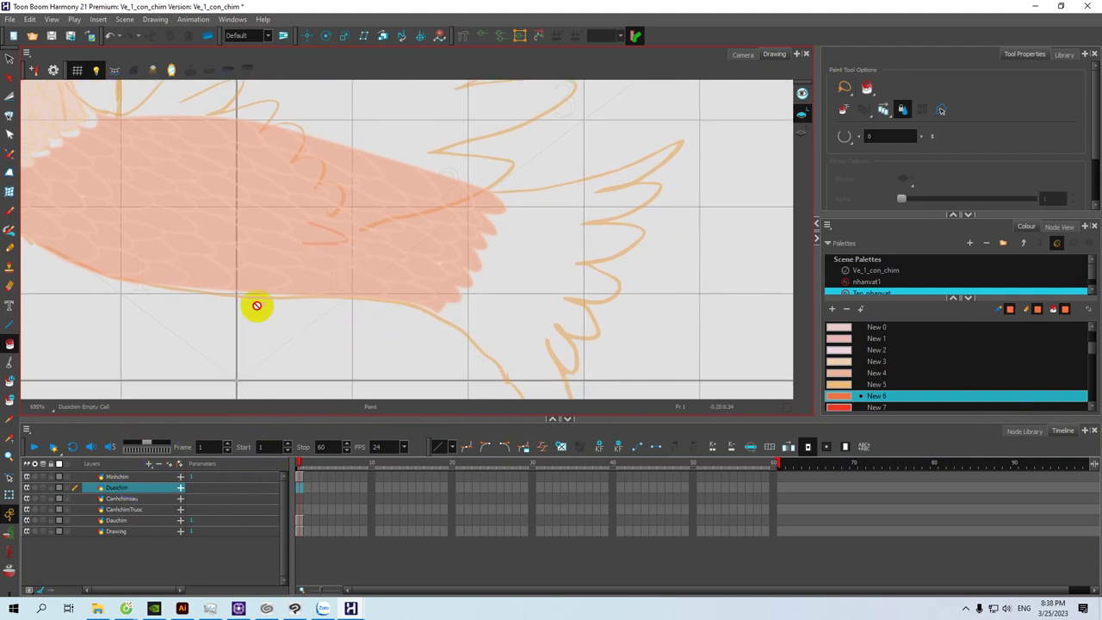
pyautogui.moveTo(402, 278)
pyautogui.mouseDown()
pyautogui.moveTo(370, 288)
pyautogui.moveTo(430, 303)
pyautogui.mouseUp()
pyautogui.moveTo(390, 294); pyautogui.dragTo(442, 312)
pyautogui.moveTo(395, 300)
pyautogui.mouseDown()
pyautogui.moveTo(406, 296)
pyautogui.moveTo(374, 300)
pyautogui.moveTo(379, 293)
pyautogui.mouseUp()
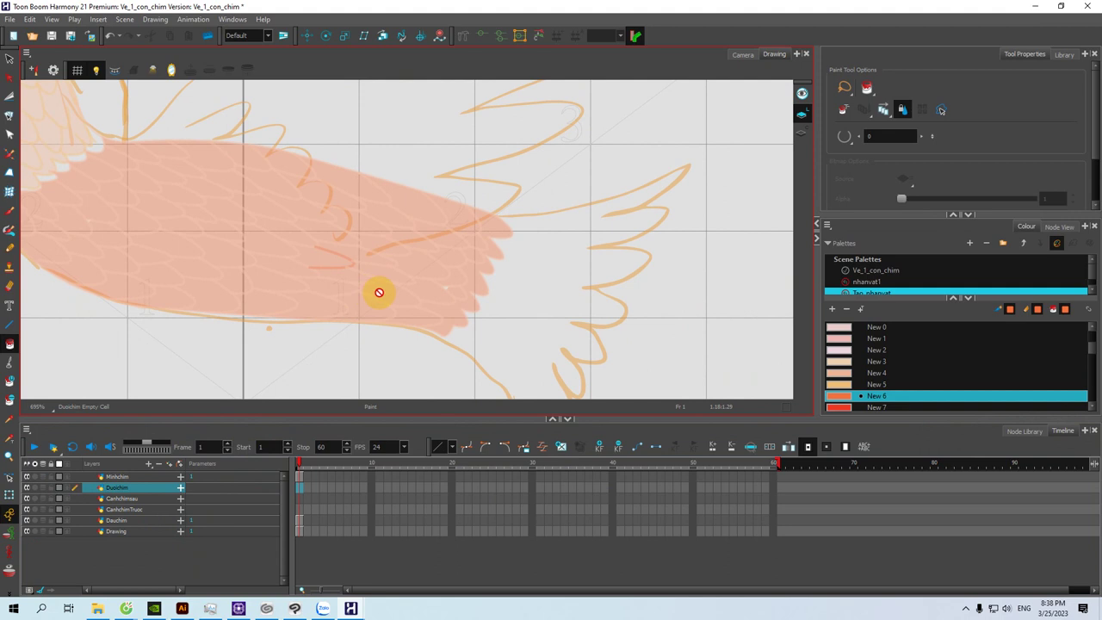
# Step: Trace the long uppermost tail feather with curved Line tool strokes in New 6, from the body's rear corner to the tip and back
pyautogui.hotkey('alt', '4')
pyautogui.moveTo(471, 263)
pyautogui.mouseDown()
pyautogui.moveTo(398, 261)
pyautogui.moveTo(391, 237)
pyautogui.moveTo(455, 222)
pyautogui.moveTo(603, 145)
pyautogui.mouseUp()
pyautogui.moveTo(493, 216); pyautogui.dragTo(486, 222)
pyautogui.moveTo(497, 230); pyautogui.dragTo(455, 222)
pyautogui.moveTo(559, 136)
pyautogui.mouseDown()
pyautogui.moveTo(549, 167)
pyautogui.moveTo(442, 222)
pyautogui.moveTo(507, 222)
pyautogui.mouseUp()
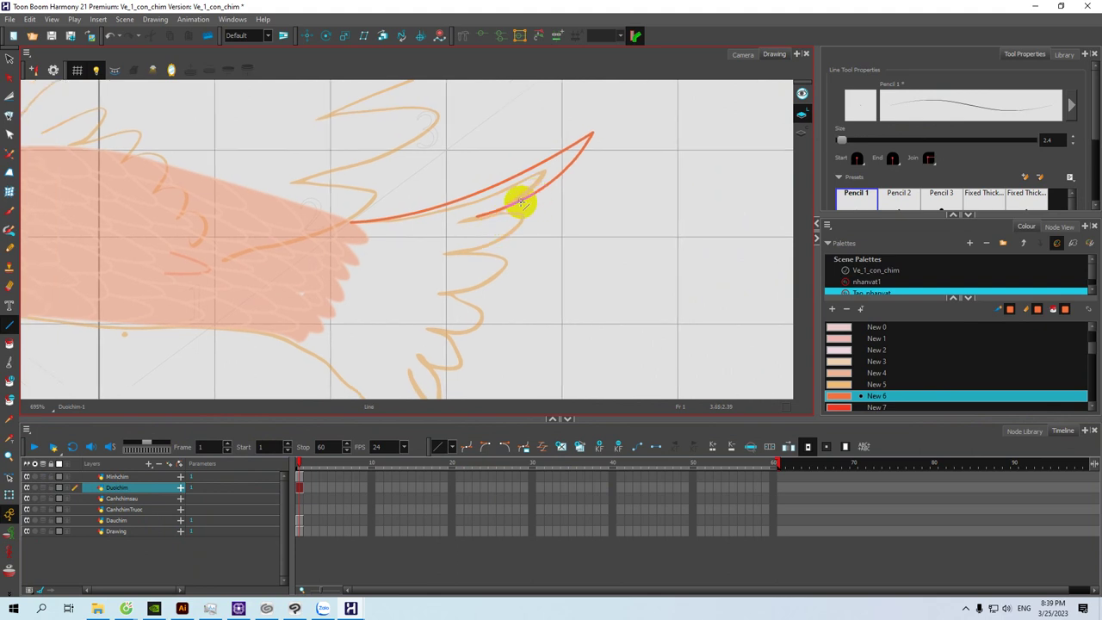
# Step: Trace the pointed feather tips along the tail's outer edge with curved New 6 lines, working down from the uppermost feather
pyautogui.moveTo(501, 236); pyautogui.dragTo(582, 228)
pyautogui.moveTo(484, 238)
pyautogui.mouseDown()
pyautogui.moveTo(528, 216)
pyautogui.moveTo(536, 247)
pyautogui.moveTo(575, 255)
pyautogui.moveTo(529, 258)
pyautogui.moveTo(527, 211)
pyautogui.mouseUp()
pyautogui.hotkey('alt', 's')
pyautogui.moveTo(488, 189); pyautogui.dragTo(627, 258)
pyautogui.moveTo(518, 259); pyautogui.dragTo(545, 242)
pyautogui.moveTo(506, 200); pyautogui.dragTo(637, 277)
pyautogui.moveTo(554, 278); pyautogui.dragTo(576, 238)
pyautogui.moveTo(517, 193); pyautogui.dragTo(534, 203)
pyautogui.moveTo(587, 254); pyautogui.dragTo(634, 277)
pyautogui.moveTo(570, 290); pyautogui.dragTo(583, 252)
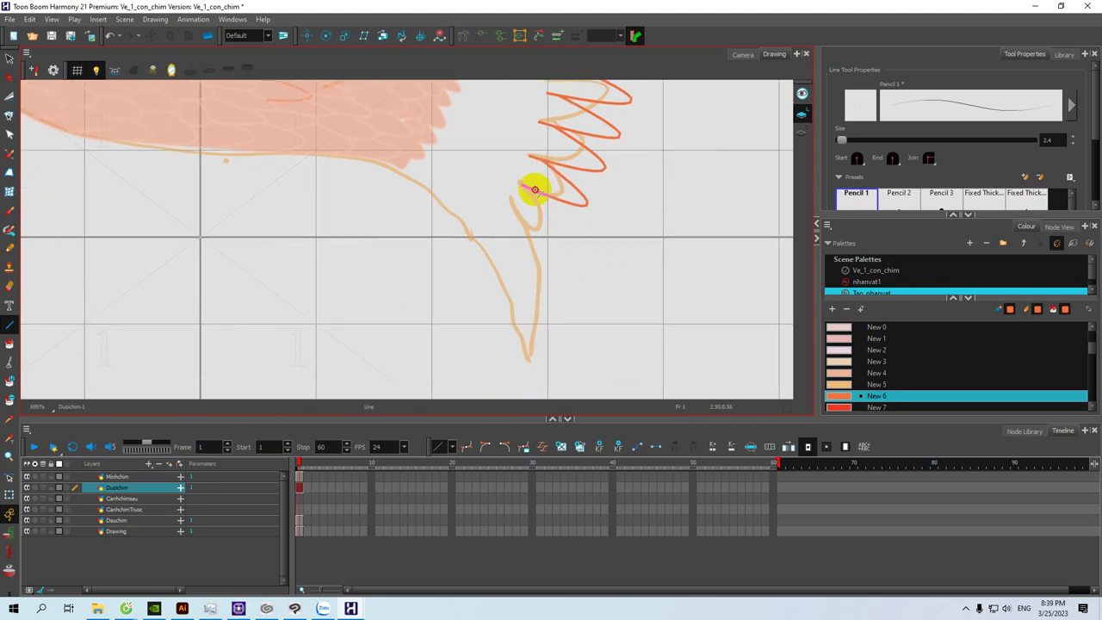
pyautogui.moveTo(534, 225); pyautogui.dragTo(498, 248)
# Step: Trace the long lowest tail feather to its tip and back along the tail's underside to the body's lower rear corner
pyautogui.moveTo(517, 287); pyautogui.dragTo(564, 418)
pyautogui.moveTo(480, 295)
pyautogui.mouseDown()
pyautogui.moveTo(511, 307)
pyautogui.moveTo(503, 319)
pyautogui.moveTo(489, 283)
pyautogui.mouseUp()
pyautogui.moveTo(405, 239)
pyautogui.mouseDown()
pyautogui.moveTo(419, 253)
pyautogui.moveTo(406, 255)
pyautogui.mouseUp()
pyautogui.moveTo(354, 228)
pyautogui.mouseDown()
pyautogui.moveTo(438, 293)
pyautogui.moveTo(458, 328)
pyautogui.mouseUp()
pyautogui.moveTo(427, 262); pyautogui.dragTo(426, 253)
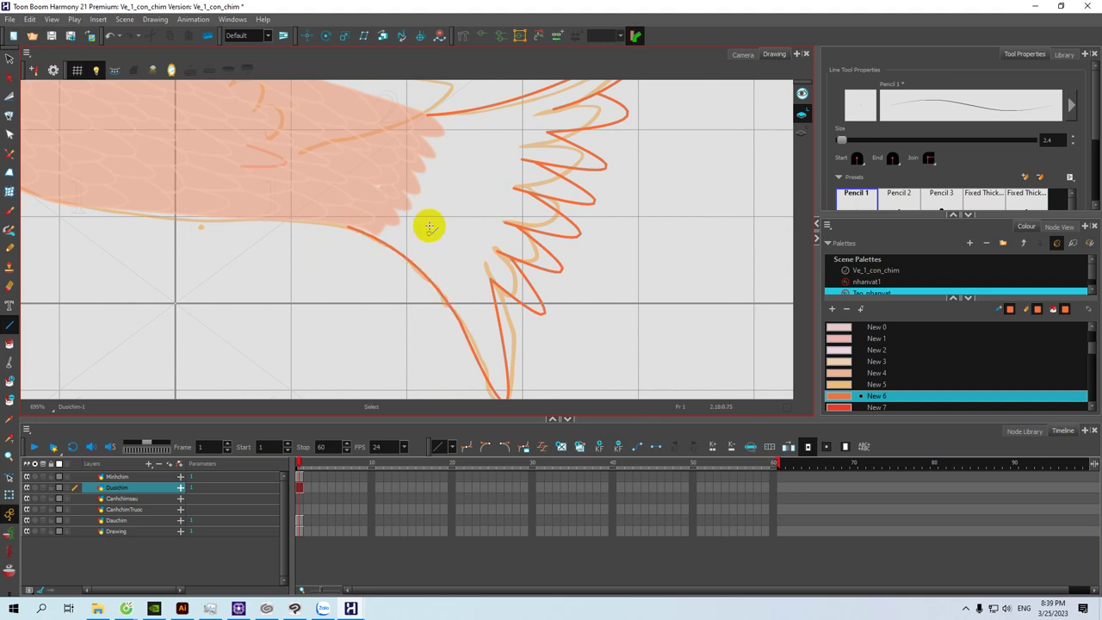
# Step: Draw a row of small pointed feathers where the tail joins the body, closing the outline between both rear corners
pyautogui.moveTo(440, 187); pyautogui.dragTo(426, 238)
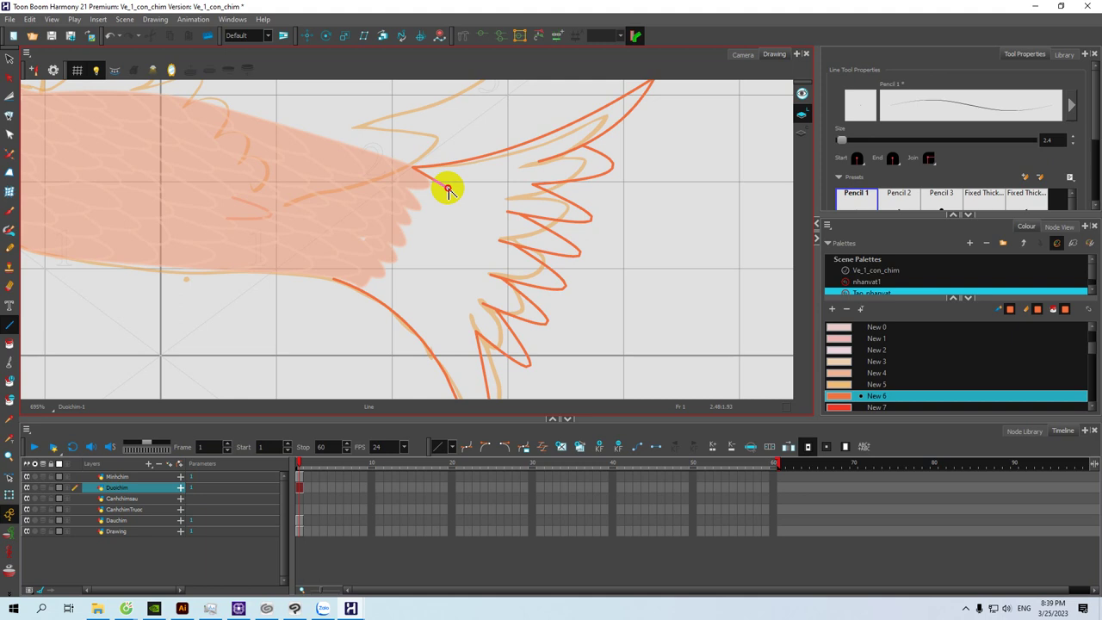
pyautogui.moveTo(407, 193)
pyautogui.mouseDown()
pyautogui.moveTo(490, 199)
pyautogui.moveTo(406, 193)
pyautogui.moveTo(462, 222)
pyautogui.moveTo(403, 217)
pyautogui.moveTo(456, 247)
pyautogui.moveTo(399, 239)
pyautogui.moveTo(458, 268)
pyautogui.moveTo(379, 247)
pyautogui.mouseUp()
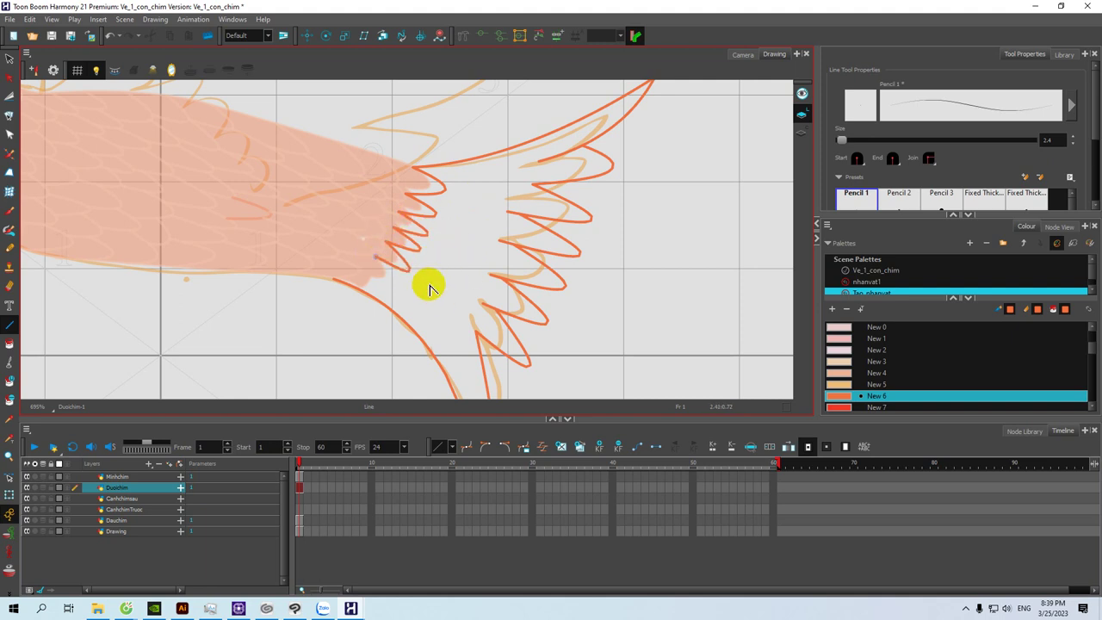
pyautogui.moveTo(361, 269); pyautogui.dragTo(425, 305)
# Step: Draw further overlapping rows of pointed feathers inside the tail, working outward from the row beside the body
pyautogui.moveTo(470, 253); pyautogui.dragTo(423, 253)
pyautogui.moveTo(410, 164)
pyautogui.mouseDown()
pyautogui.moveTo(394, 180)
pyautogui.moveTo(502, 187)
pyautogui.moveTo(410, 193)
pyautogui.moveTo(394, 215)
pyautogui.moveTo(492, 227)
pyautogui.moveTo(381, 216)
pyautogui.moveTo(377, 229)
pyautogui.moveTo(473, 249)
pyautogui.moveTo(407, 247)
pyautogui.moveTo(387, 234)
pyautogui.moveTo(371, 249)
pyautogui.moveTo(476, 269)
pyautogui.moveTo(406, 261)
pyautogui.moveTo(379, 233)
pyautogui.moveTo(423, 276)
pyautogui.moveTo(367, 249)
pyautogui.moveTo(364, 268)
pyautogui.moveTo(442, 306)
pyautogui.moveTo(364, 269)
pyautogui.moveTo(344, 272)
pyautogui.moveTo(433, 337)
pyautogui.moveTo(452, 267)
pyautogui.mouseUp()
pyautogui.moveTo(479, 187)
pyautogui.mouseDown()
pyautogui.moveTo(431, 221)
pyautogui.moveTo(399, 216)
pyautogui.moveTo(484, 217)
pyautogui.moveTo(442, 165)
pyautogui.moveTo(413, 160)
pyautogui.moveTo(404, 186)
pyautogui.moveTo(524, 130)
pyautogui.moveTo(425, 180)
pyautogui.moveTo(425, 202)
pyautogui.moveTo(494, 178)
pyautogui.moveTo(425, 247)
pyautogui.moveTo(431, 217)
pyautogui.mouseUp()
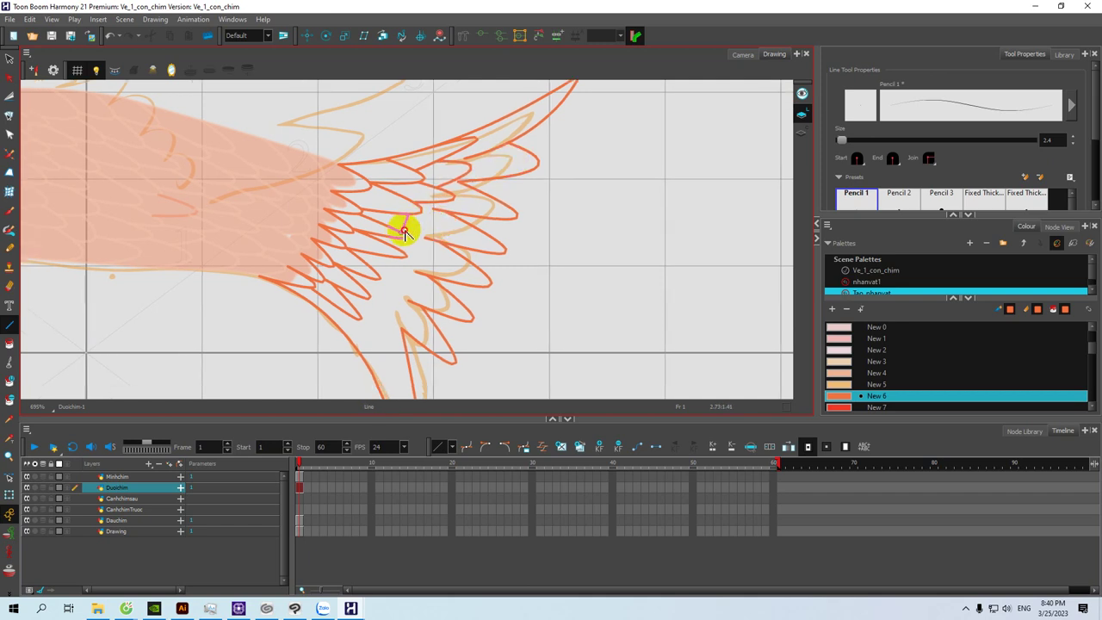
pyautogui.moveTo(414, 266); pyautogui.dragTo(422, 237)
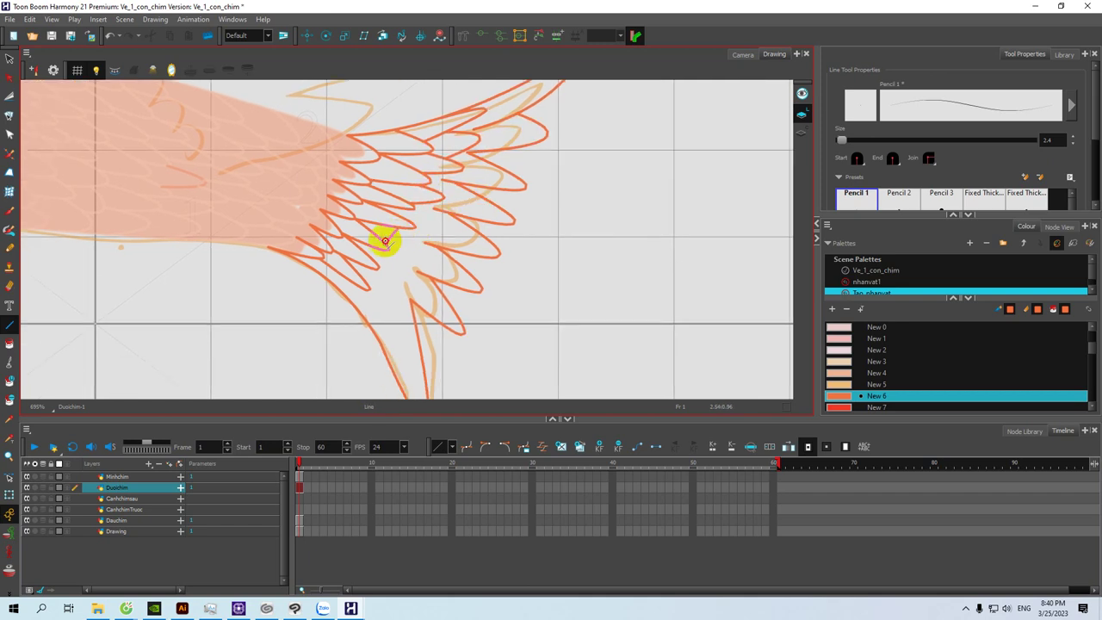
pyautogui.moveTo(394, 279); pyautogui.dragTo(393, 229)
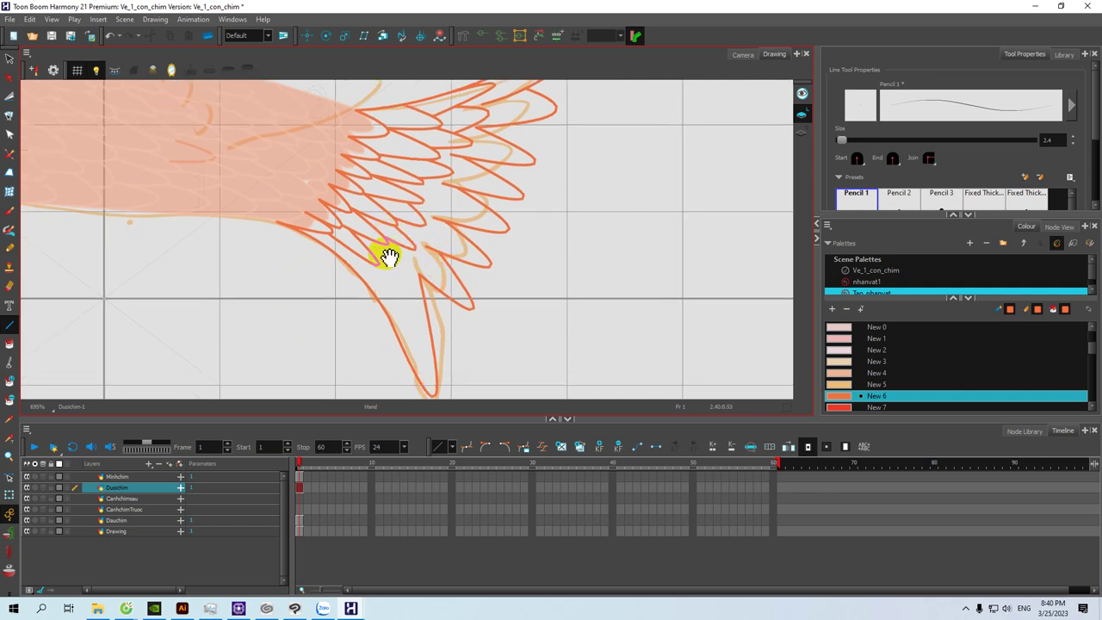
pyautogui.moveTo(381, 251); pyautogui.dragTo(374, 246)
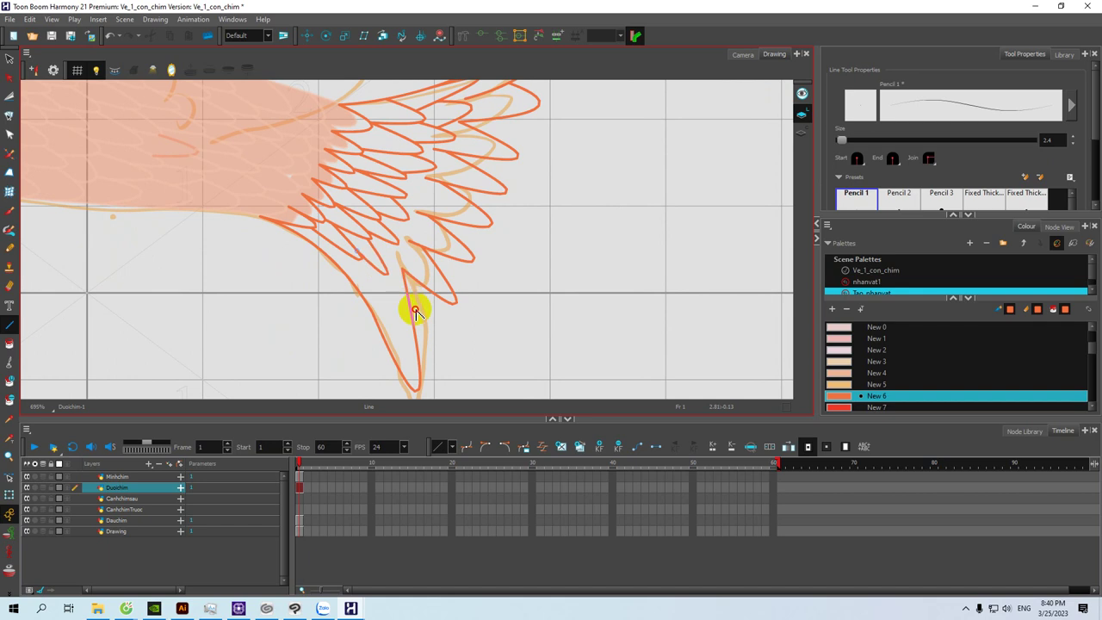
# Step: Add the long inner feather beside the lowest tail feather and complete the remaining feathers near the outer tips
pyautogui.moveTo(381, 296)
pyautogui.mouseDown()
pyautogui.moveTo(370, 254)
pyautogui.moveTo(347, 253)
pyautogui.moveTo(424, 371)
pyautogui.mouseUp()
pyautogui.press('space')
pyautogui.moveTo(410, 245)
pyautogui.mouseDown()
pyautogui.moveTo(446, 280)
pyautogui.moveTo(450, 264)
pyautogui.mouseUp()
pyautogui.moveTo(454, 224)
pyautogui.mouseDown()
pyautogui.moveTo(434, 237)
pyautogui.moveTo(507, 277)
pyautogui.mouseUp()
pyautogui.moveTo(433, 266); pyautogui.dragTo(417, 243)
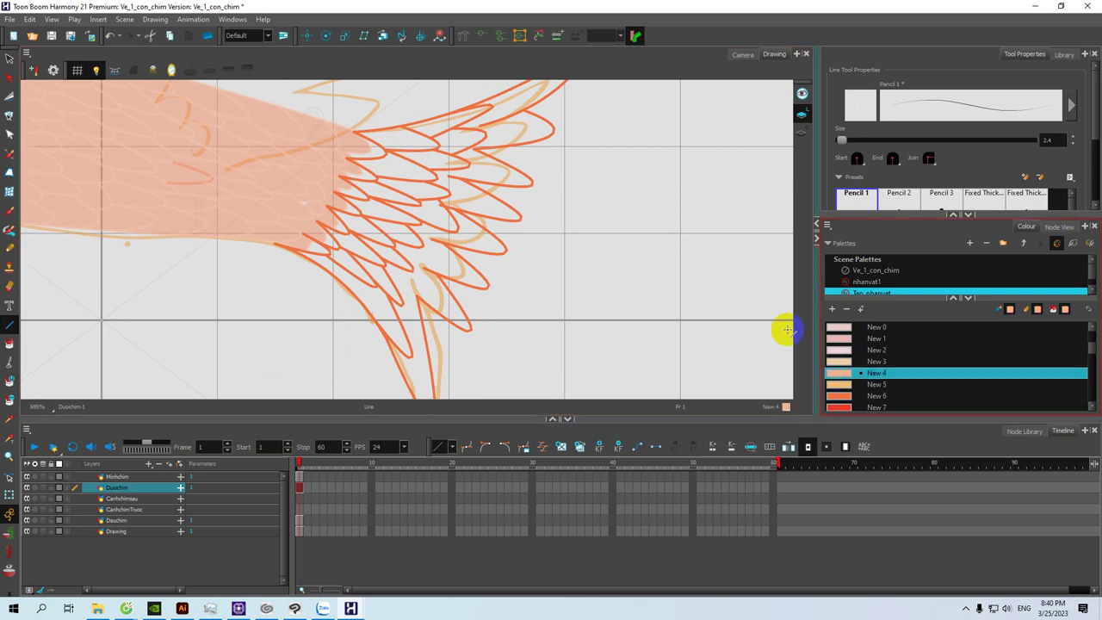
# Step: Paint all the tail feathers with the New 5 colour, from the inner rows out to the upper and lower tips
pyautogui.click(842, 385)
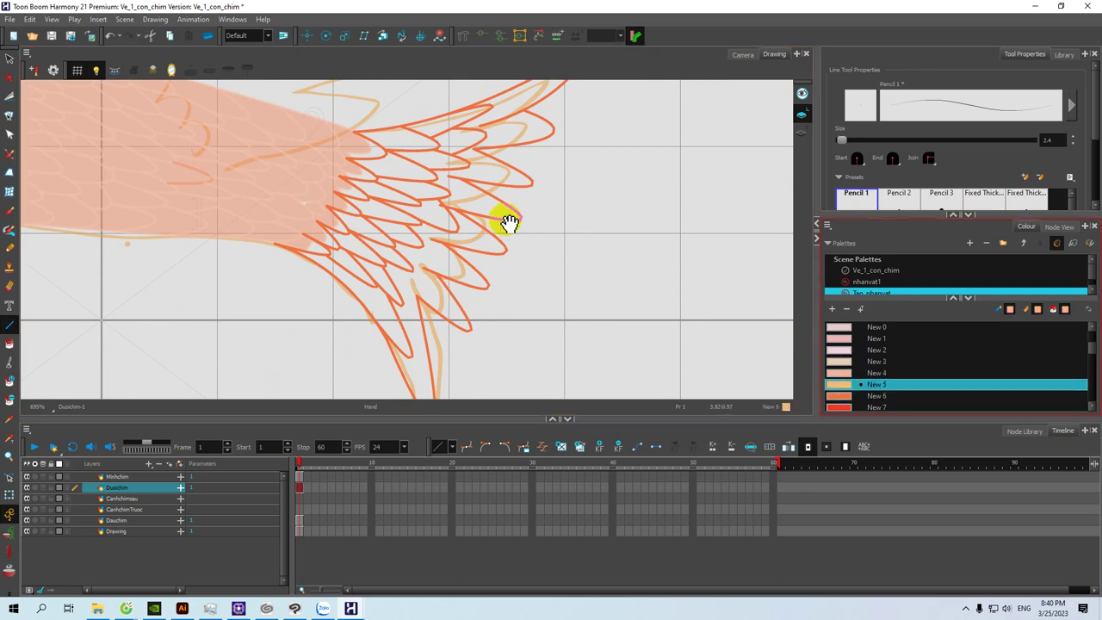
pyautogui.scroll(1, 389, 207)
pyautogui.hotkey('alt', 'i')
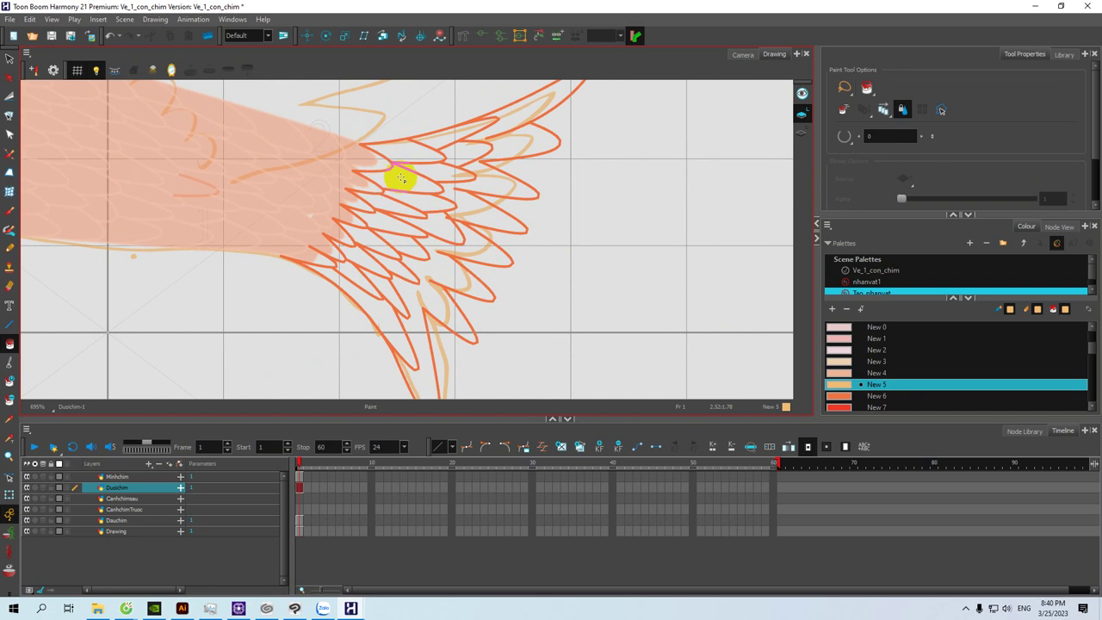
pyautogui.click(404, 193)
pyautogui.click(380, 221)
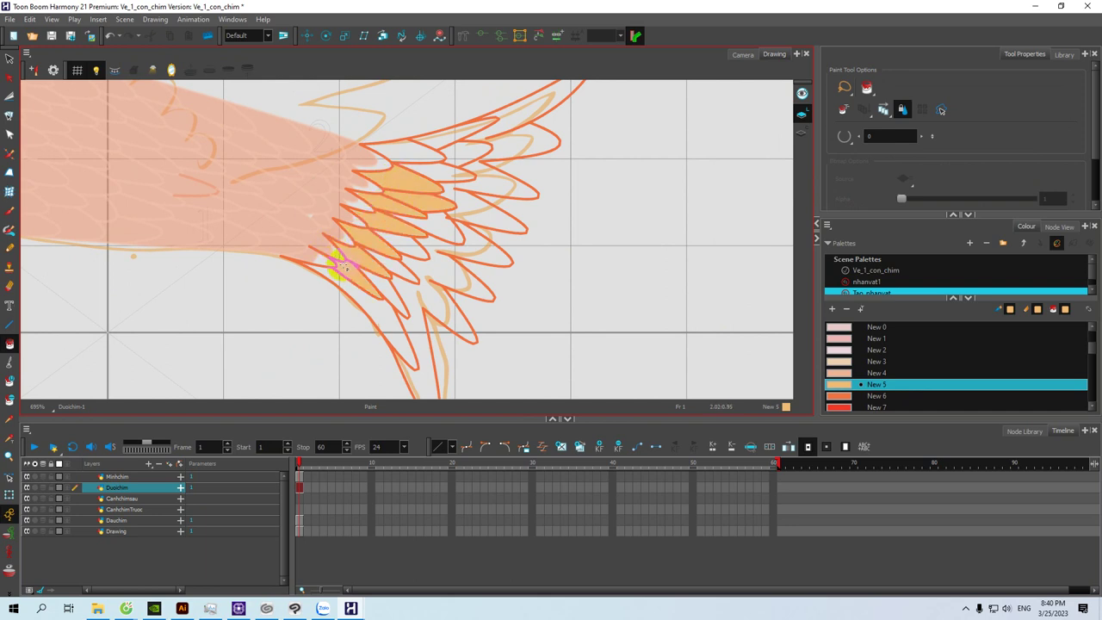
pyautogui.click(336, 278)
pyautogui.click(393, 290)
pyautogui.click(413, 295)
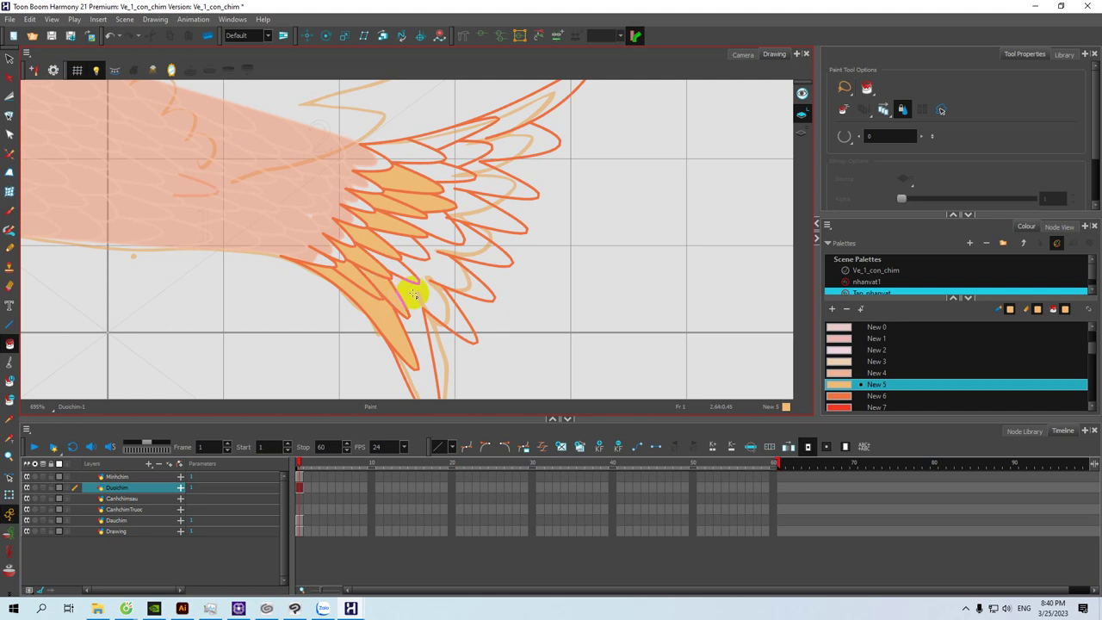
pyautogui.click(415, 252)
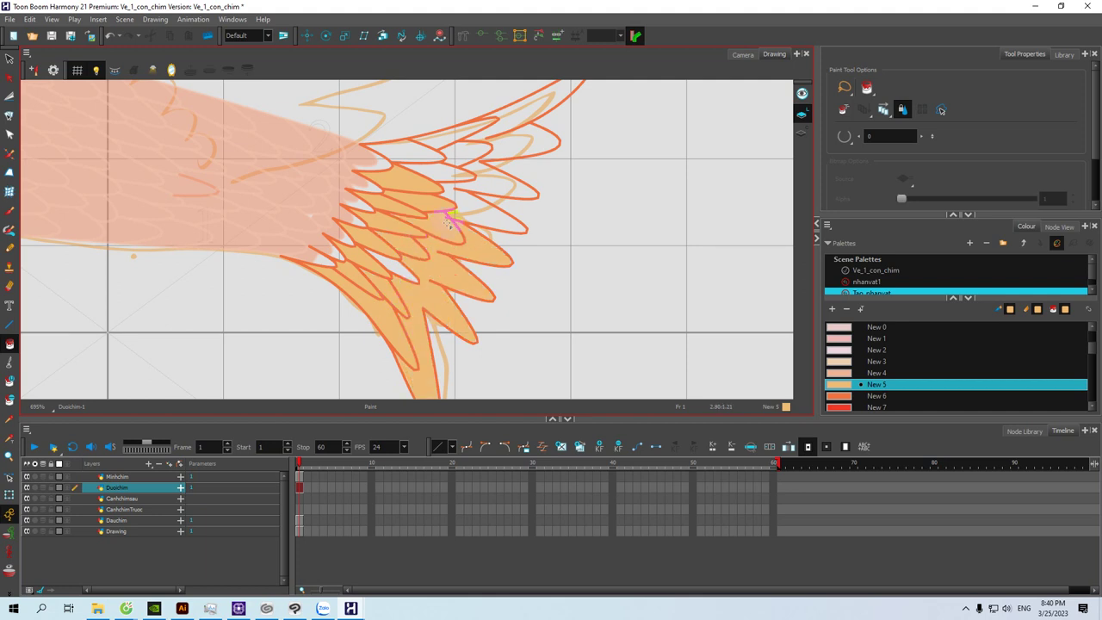
pyautogui.click(459, 189)
pyautogui.click(412, 151)
pyautogui.moveTo(408, 175); pyautogui.dragTo(464, 182)
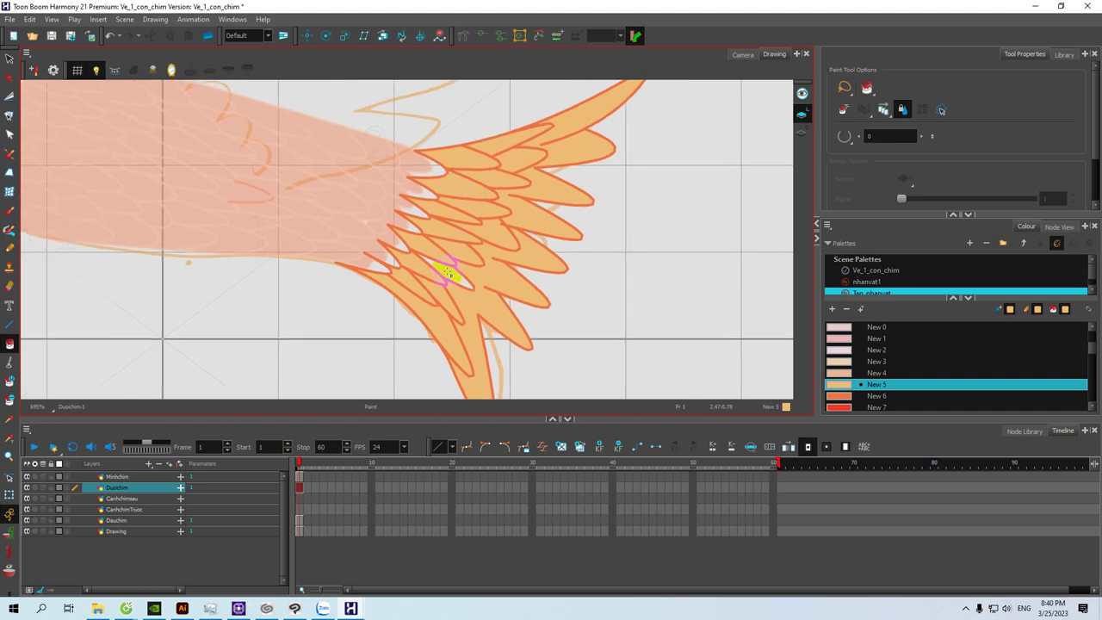
pyautogui.moveTo(395, 207)
pyautogui.mouseDown()
pyautogui.moveTo(458, 238)
pyautogui.moveTo(426, 229)
pyautogui.moveTo(450, 261)
pyautogui.moveTo(428, 209)
pyautogui.moveTo(489, 228)
pyautogui.mouseUp()
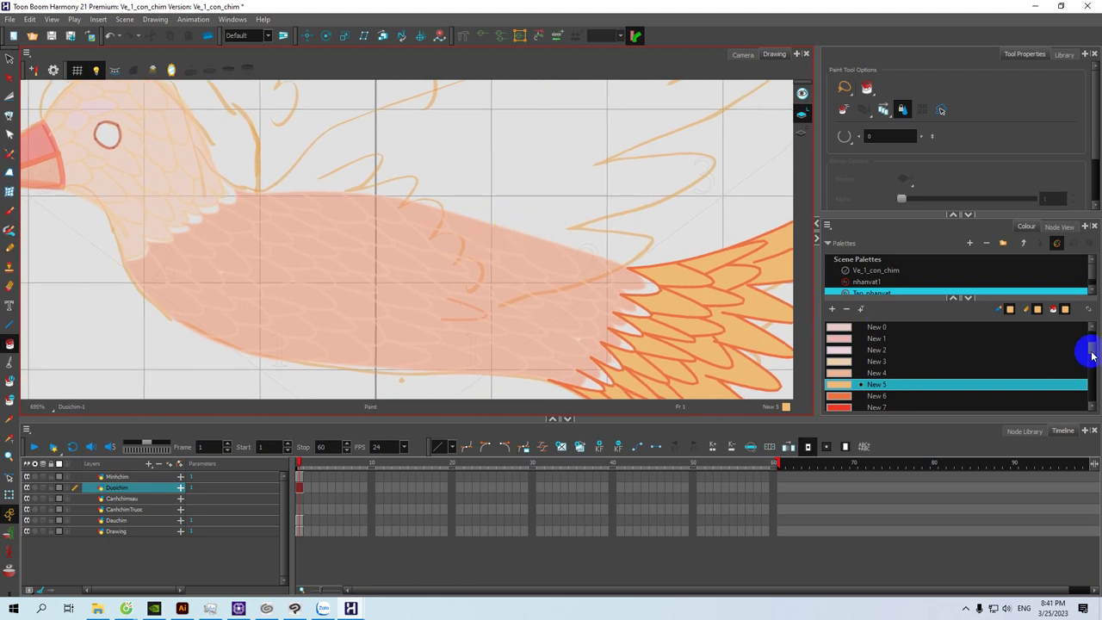
# Step: Make the Dauchim layer active and paint the inside of the bird's eye with White
pyautogui.scroll(3, 1088, 344)
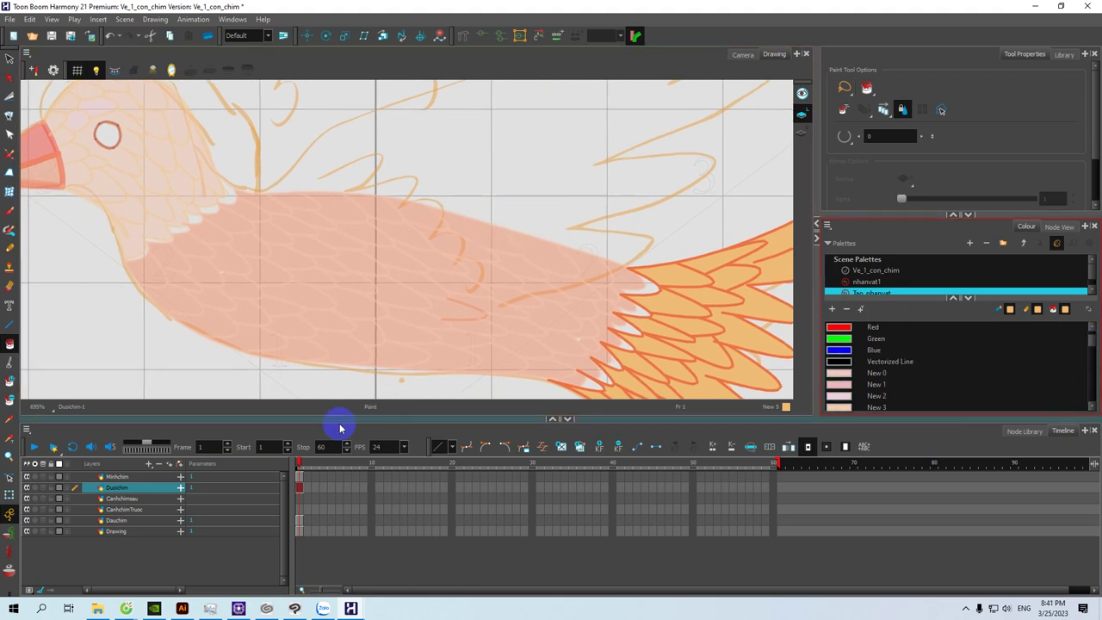
pyautogui.click(142, 519)
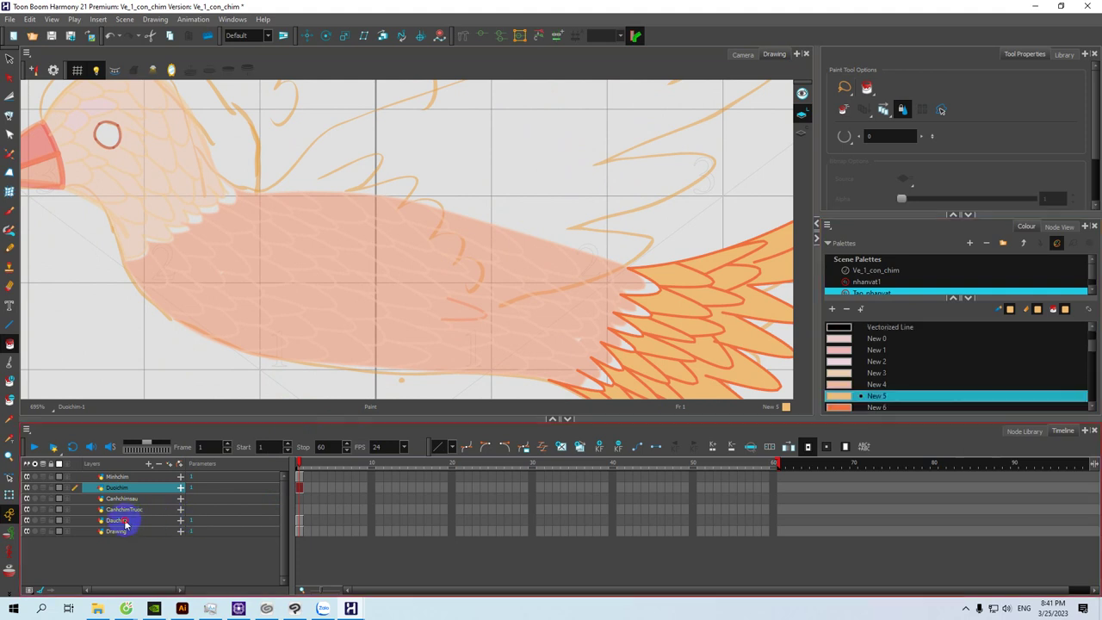
pyautogui.click(841, 330)
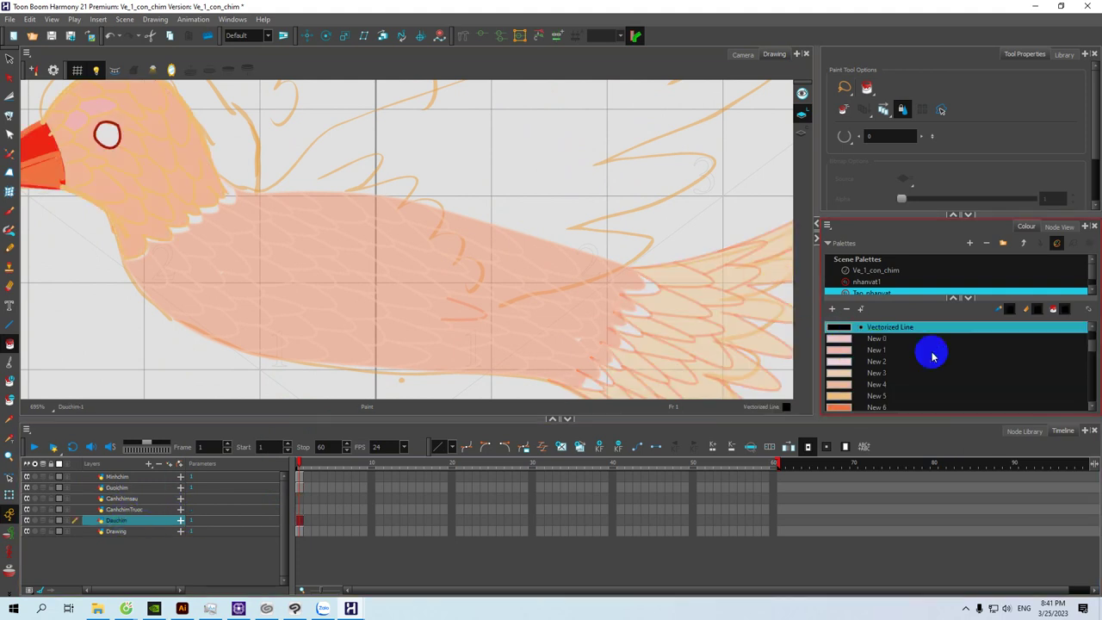
pyautogui.scroll(3, 1087, 345)
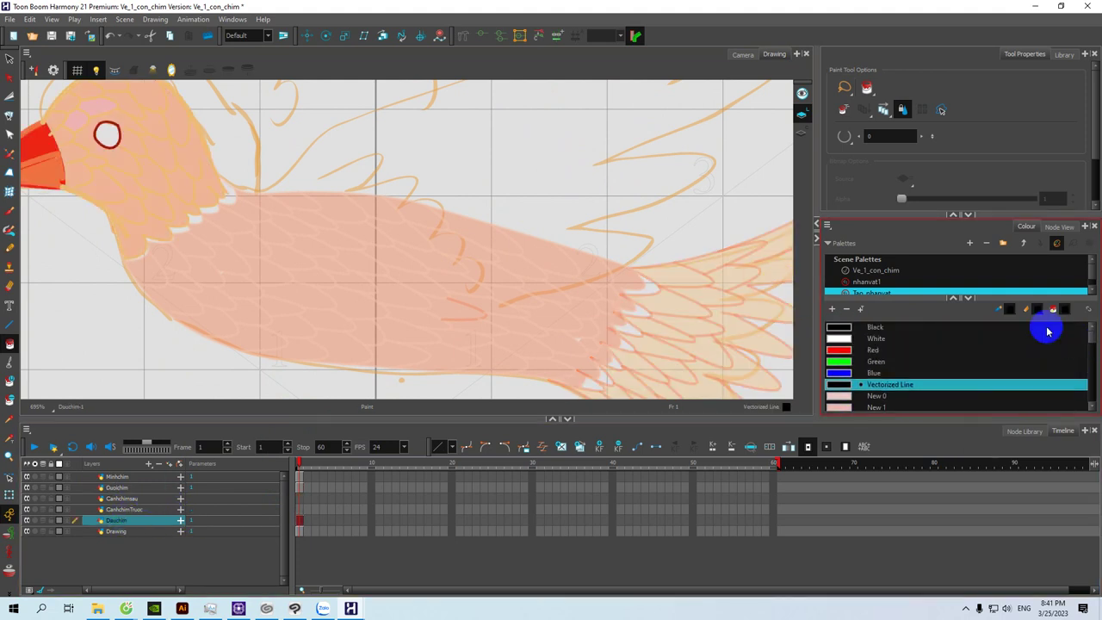
pyautogui.click(836, 341)
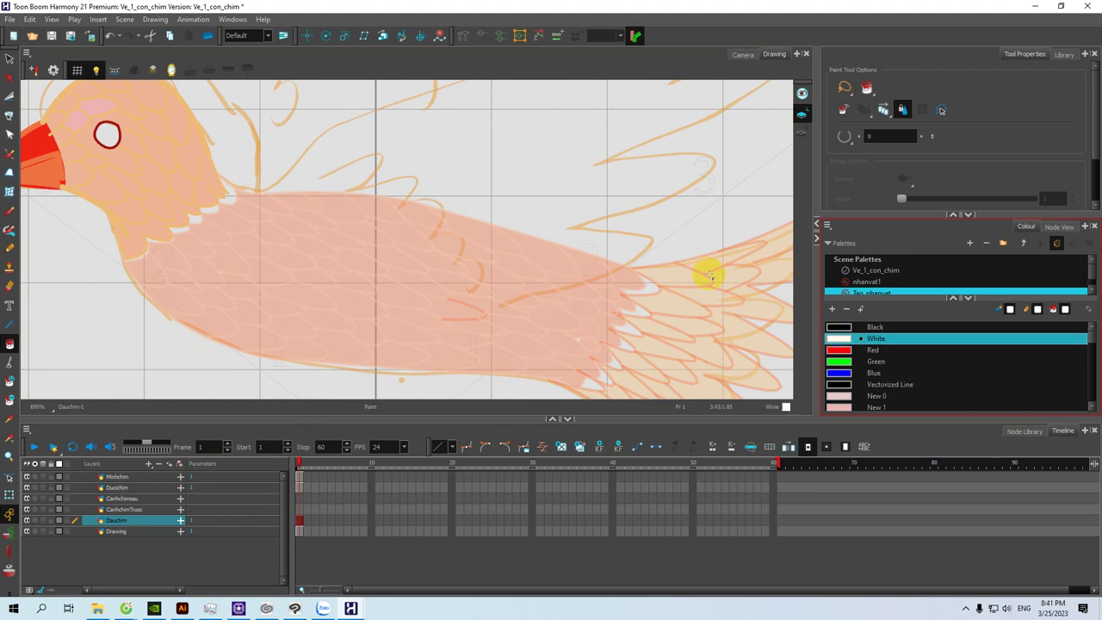
pyautogui.click(107, 134)
# Step: Outline a small round pupil inside the white eye with curved Line tool strokes in Black
pyautogui.moveTo(171, 168); pyautogui.dragTo(217, 213)
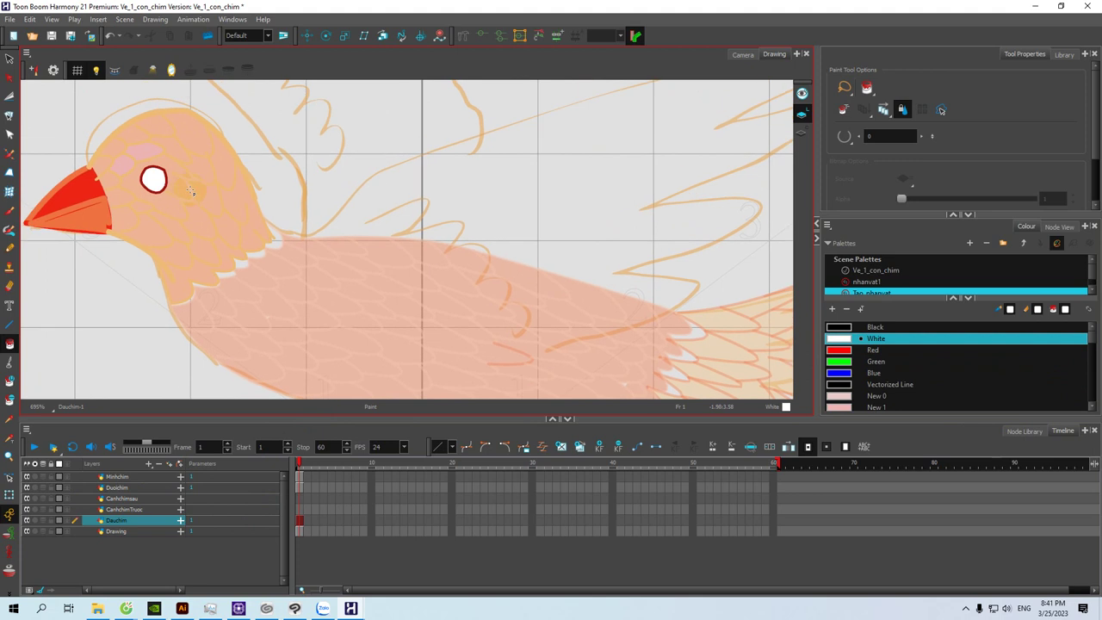
pyautogui.scroll(3, 188, 180)
pyautogui.moveTo(104, 170)
pyautogui.mouseDown()
pyautogui.moveTo(299, 176)
pyautogui.moveTo(126, 182)
pyautogui.mouseUp()
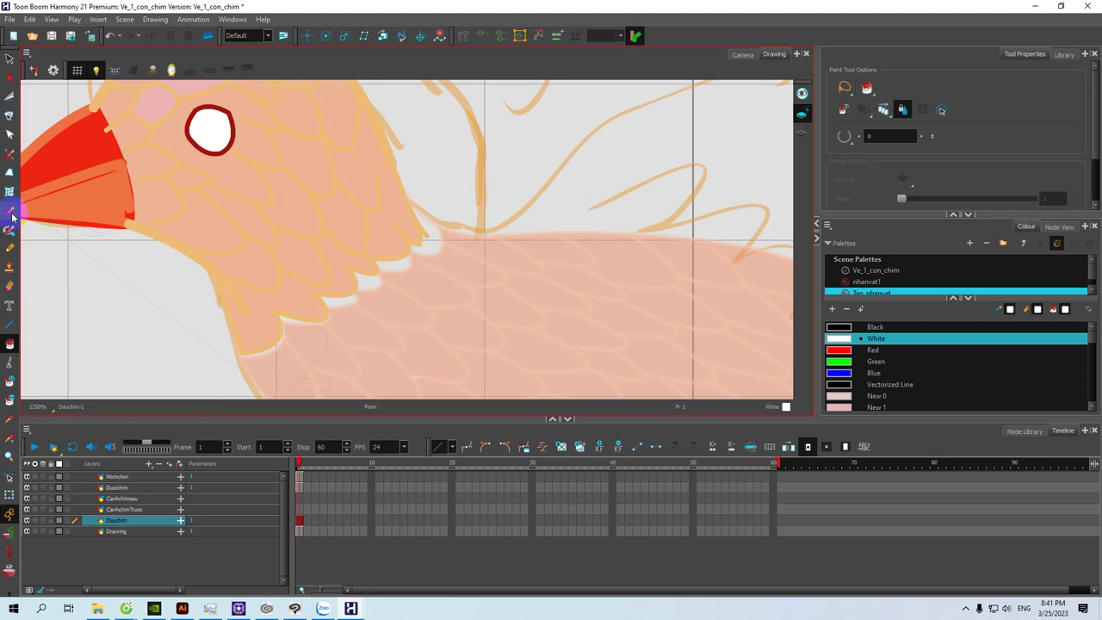
pyautogui.click(8, 327)
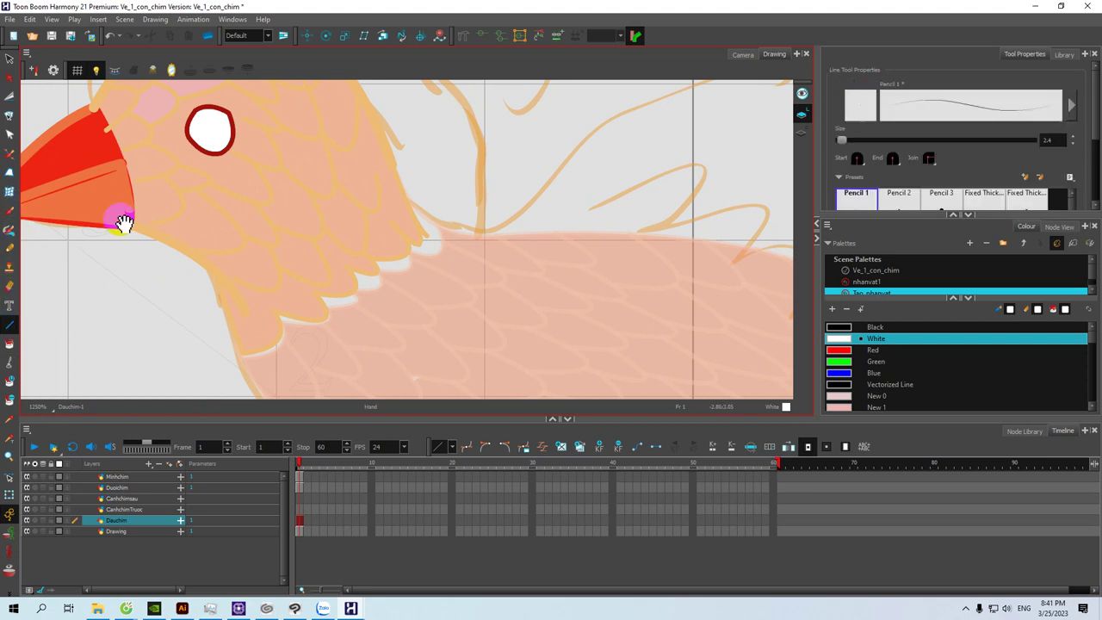
pyautogui.scroll(2, 187, 215)
pyautogui.scroll(1, 187, 180)
pyautogui.scroll(1, 187, 181)
pyautogui.moveTo(138, 168); pyautogui.dragTo(283, 209)
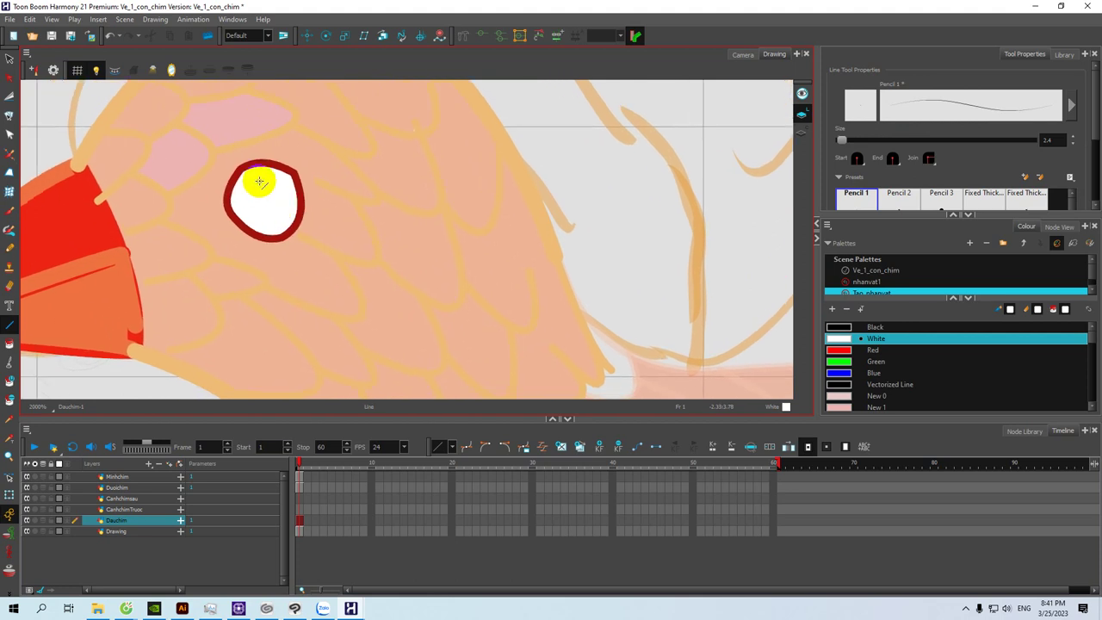
pyautogui.click(840, 327)
pyautogui.moveTo(258, 189); pyautogui.dragTo(255, 183)
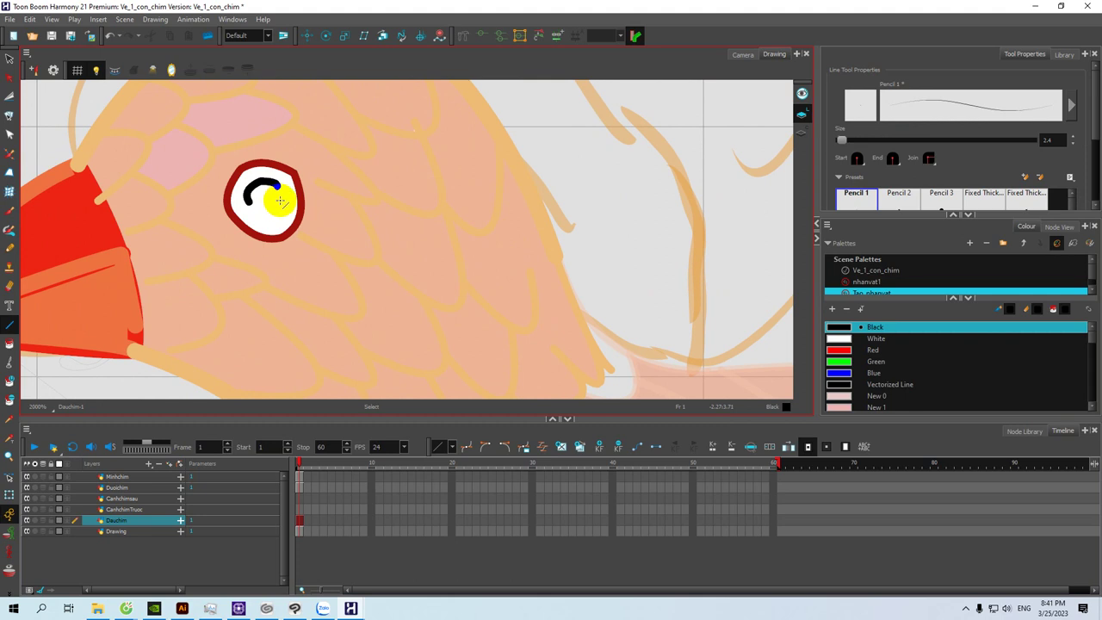
pyautogui.moveTo(276, 209); pyautogui.dragTo(273, 198)
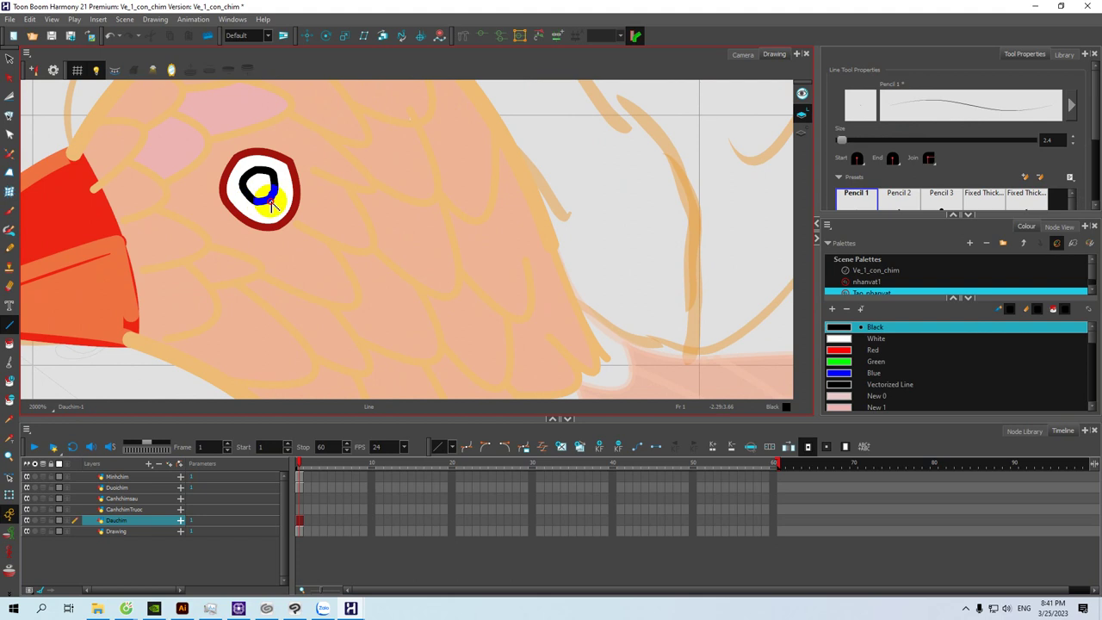
pyautogui.moveTo(264, 180); pyautogui.dragTo(268, 192)
# Step: Fill the outlined pupil with Black using the Paint tool
pyautogui.hotkey('alt', 'i')
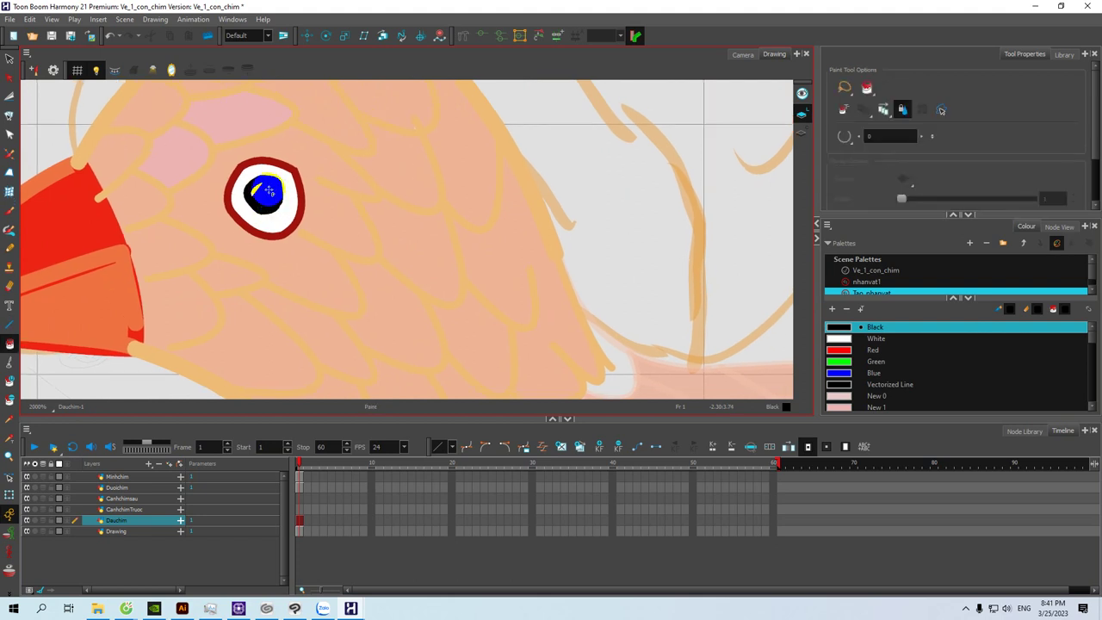
pyautogui.scroll(-6, 295, 210)
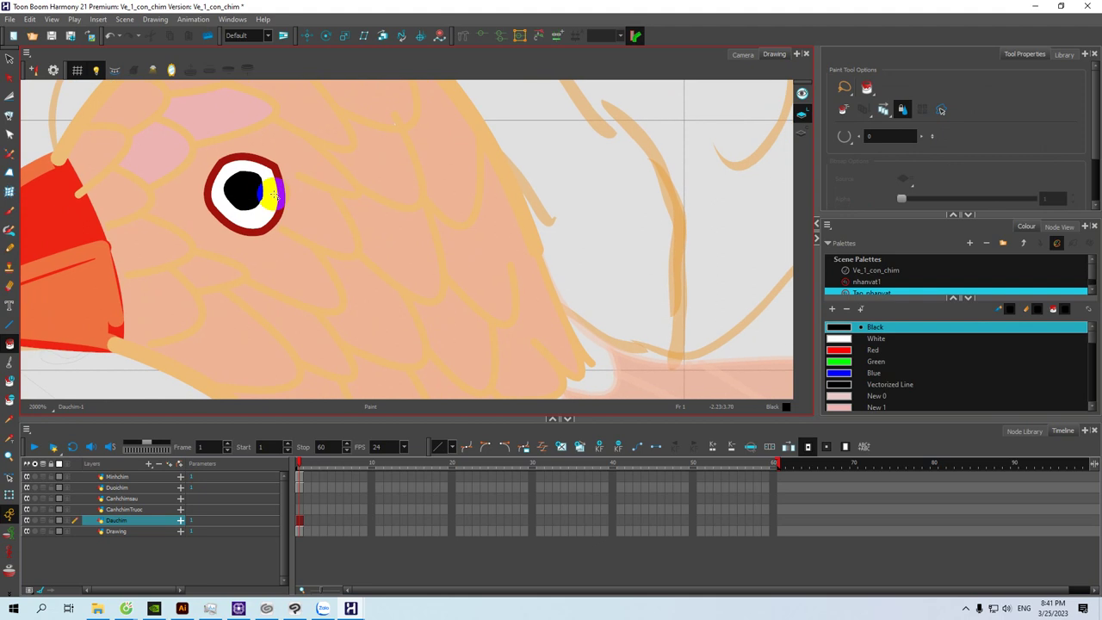
pyautogui.moveTo(492, 270)
pyautogui.mouseDown()
pyautogui.moveTo(369, 189)
pyautogui.moveTo(364, 234)
pyautogui.moveTo(361, 216)
pyautogui.moveTo(349, 220)
pyautogui.moveTo(406, 222)
pyautogui.moveTo(381, 229)
pyautogui.mouseUp()
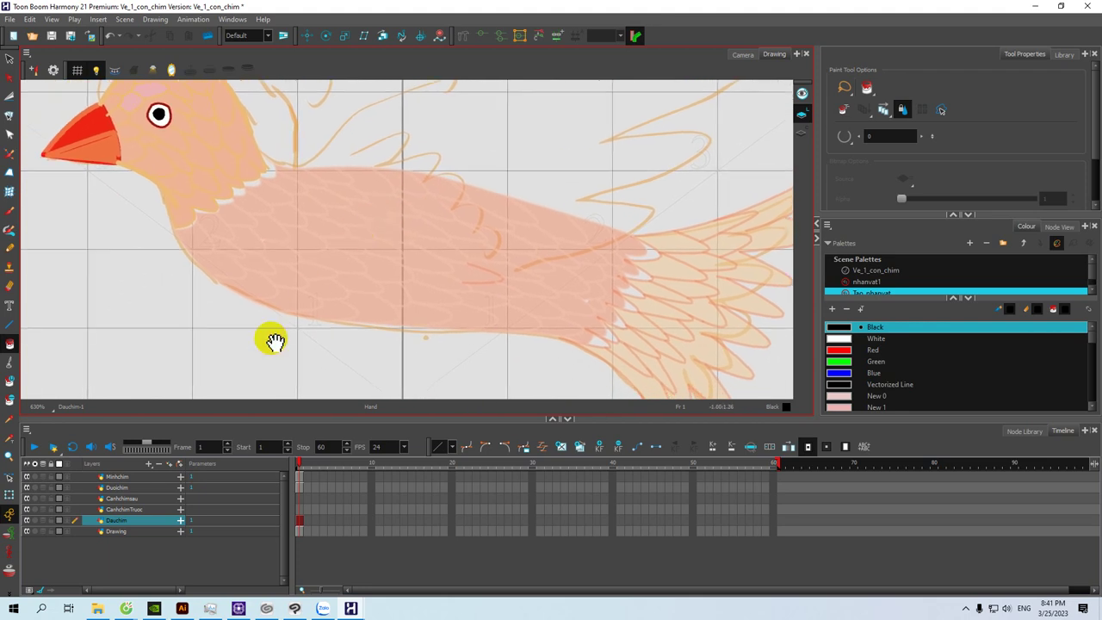
# Step: On the CanhchimTruoc layer, start the wing outline in New 6 with a curved line rising from behind the neck, and save the scene
pyautogui.click(131, 510)
pyautogui.moveTo(271, 322)
pyautogui.mouseDown()
pyautogui.moveTo(332, 271)
pyautogui.moveTo(265, 276)
pyautogui.mouseUp()
pyautogui.moveTo(453, 244); pyautogui.dragTo(435, 263)
pyautogui.moveTo(697, 329)
pyautogui.mouseDown()
pyautogui.moveTo(783, 359)
pyautogui.moveTo(724, 342)
pyautogui.moveTo(679, 249)
pyautogui.moveTo(693, 207)
pyautogui.mouseUp()
pyautogui.moveTo(1092, 338); pyautogui.dragTo(1093, 352)
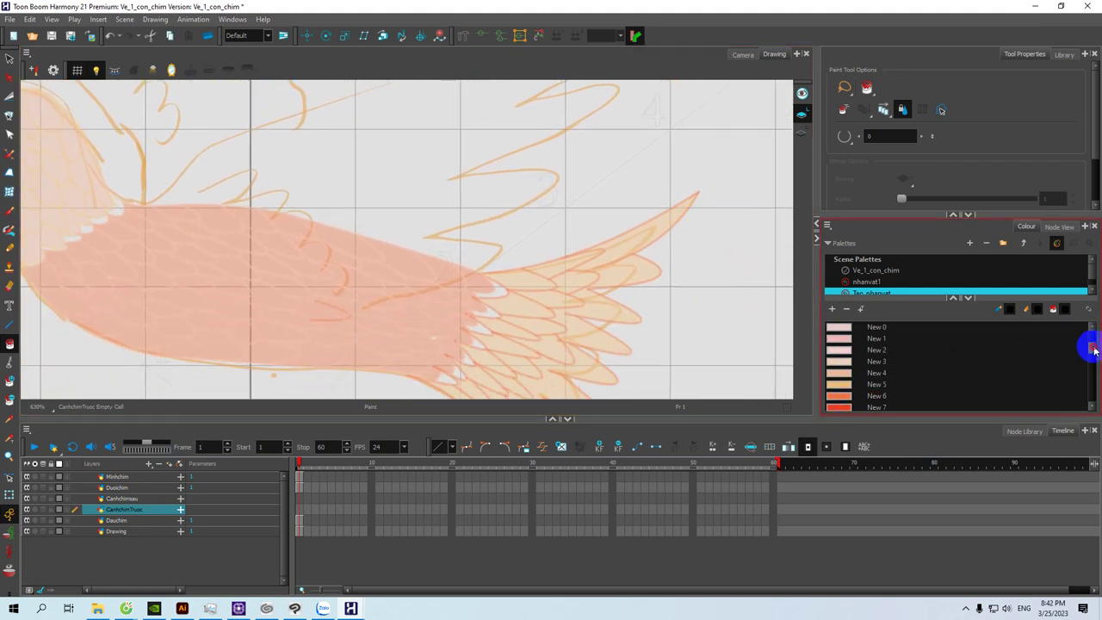
pyautogui.click(843, 397)
pyautogui.moveTo(275, 192); pyautogui.dragTo(315, 224)
pyautogui.moveTo(213, 231)
pyautogui.mouseDown()
pyautogui.moveTo(224, 248)
pyautogui.moveTo(199, 245)
pyautogui.mouseUp()
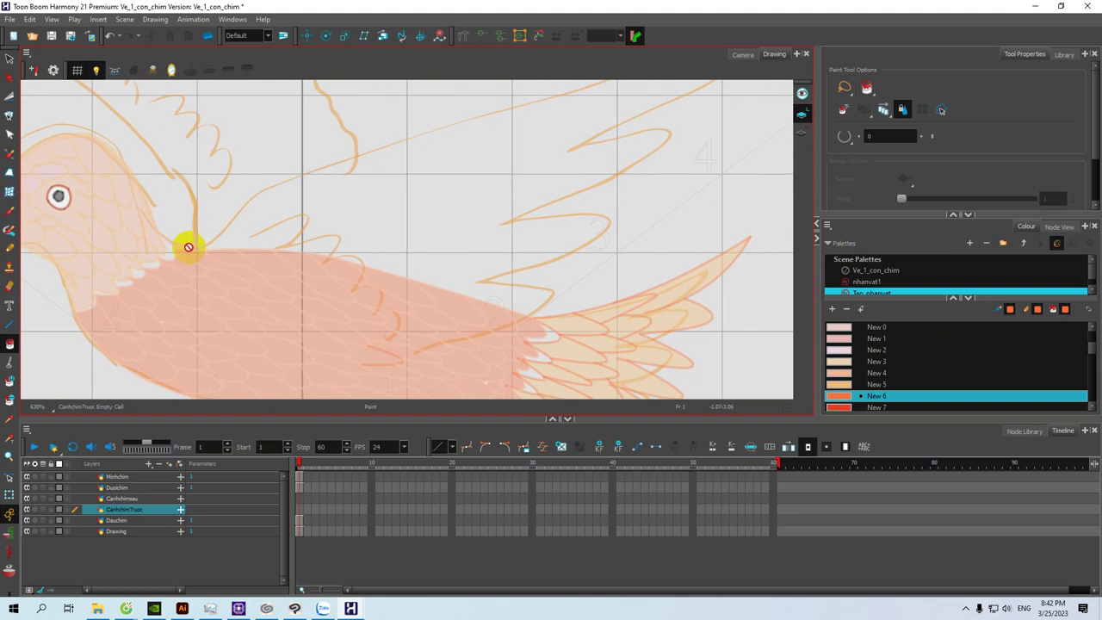
pyautogui.hotkey('alt', '\\')
pyautogui.moveTo(208, 248); pyautogui.dragTo(177, 260)
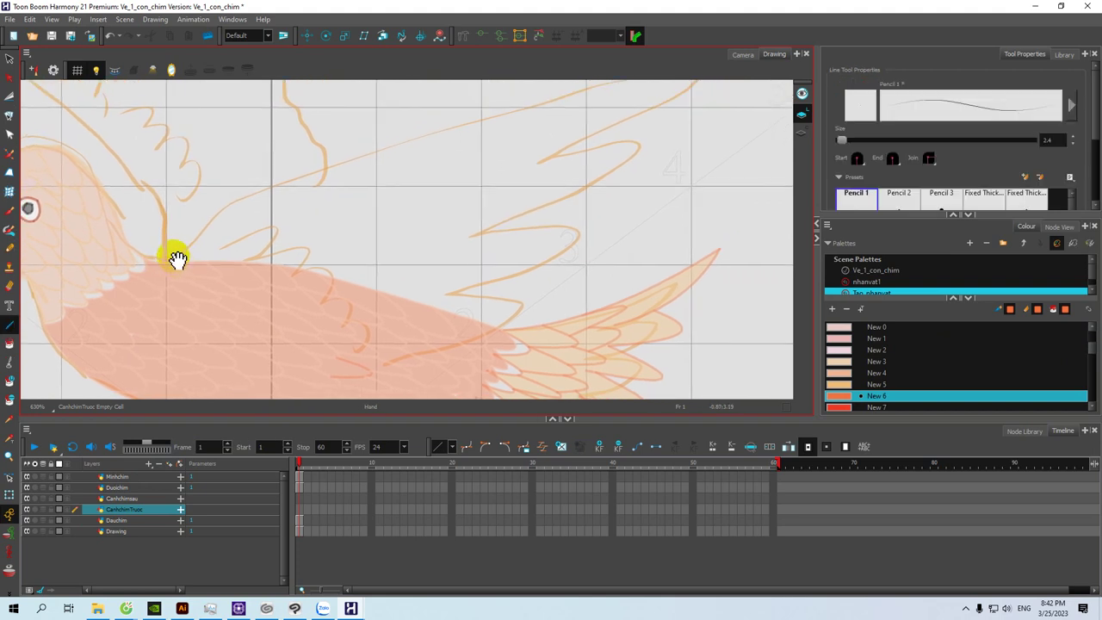
pyautogui.moveTo(167, 261); pyautogui.dragTo(228, 207)
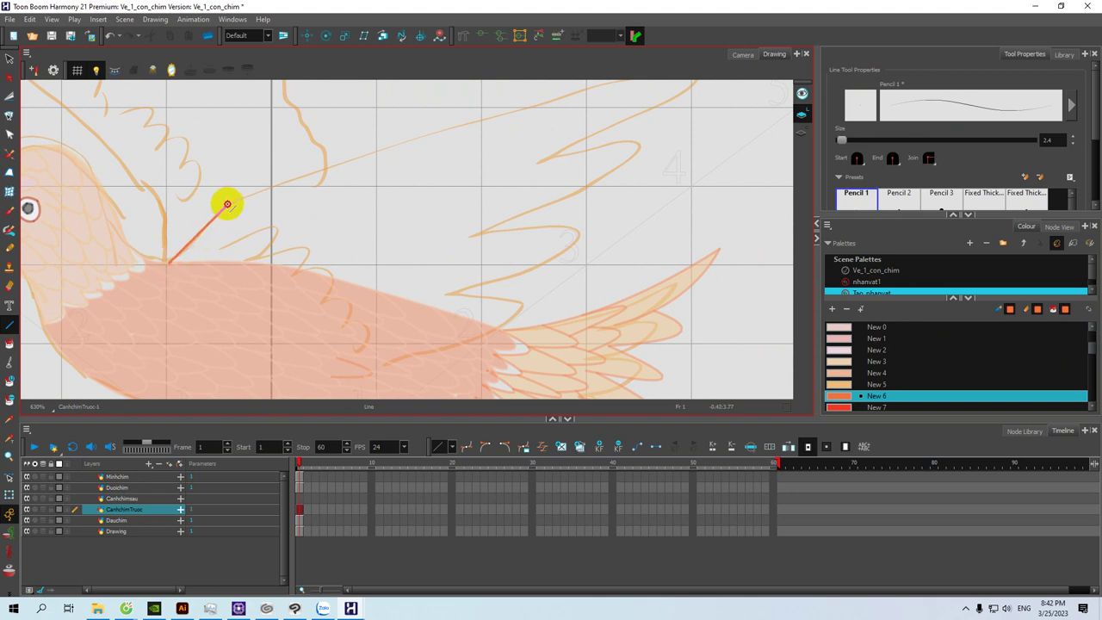
pyautogui.moveTo(220, 207); pyautogui.dragTo(223, 205)
pyautogui.moveTo(322, 195); pyautogui.dragTo(238, 255)
pyautogui.hotkey('ctrl', 's')
# Step: Draw the wing's long upper edge out to the wing tip, then curve back and forth to form the first pointed feather
pyautogui.moveTo(151, 261); pyautogui.dragTo(652, 113)
pyautogui.moveTo(505, 180); pyautogui.dragTo(471, 173)
pyautogui.moveTo(619, 115)
pyautogui.mouseDown()
pyautogui.moveTo(559, 150)
pyautogui.moveTo(430, 193)
pyautogui.moveTo(632, 121)
pyautogui.mouseUp()
pyautogui.moveTo(483, 197); pyautogui.dragTo(587, 153)
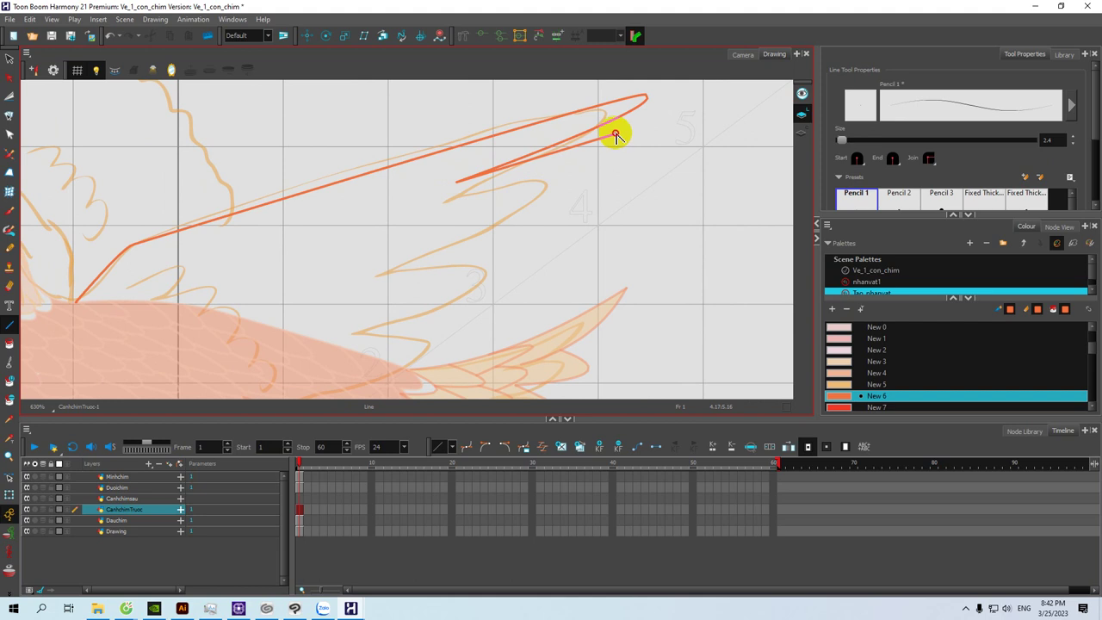
# Step: Continue the wing's rear outline below the tip with the next long pointed feathers using curved Line tool strokes
pyautogui.moveTo(605, 158); pyautogui.dragTo(467, 202)
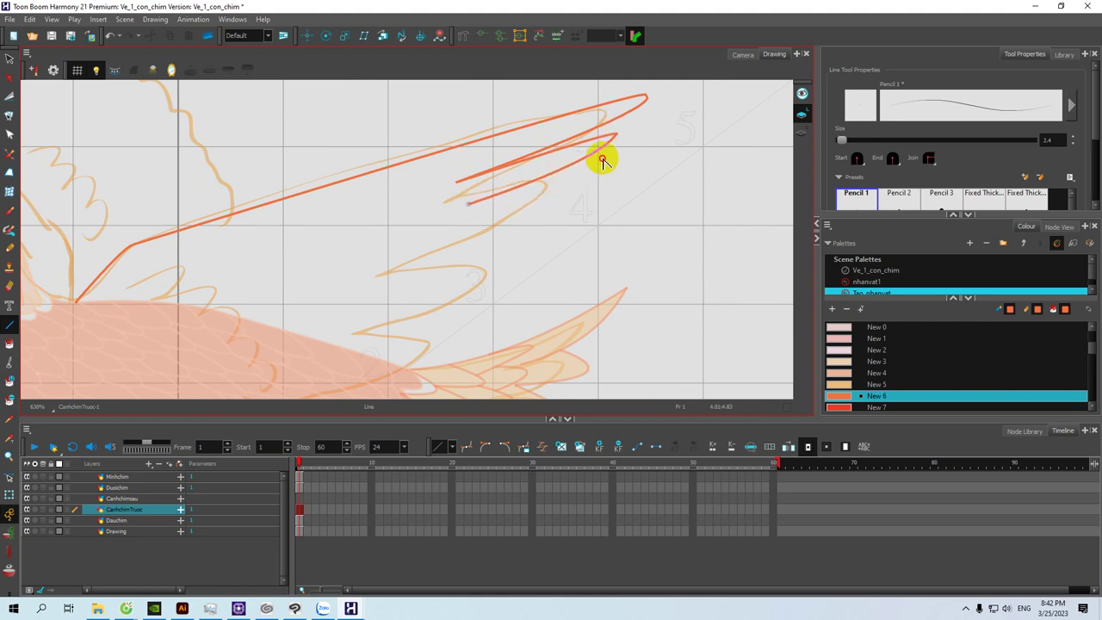
pyautogui.moveTo(476, 207)
pyautogui.mouseDown()
pyautogui.moveTo(463, 191)
pyautogui.moveTo(591, 153)
pyautogui.mouseUp()
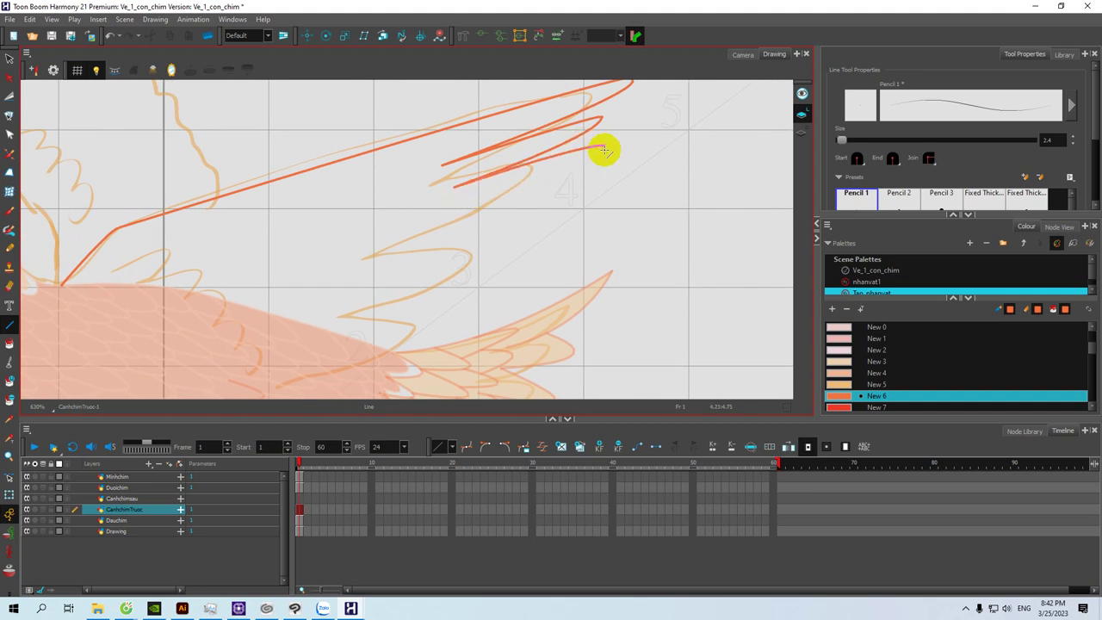
pyautogui.moveTo(606, 145)
pyautogui.mouseDown()
pyautogui.moveTo(561, 177)
pyautogui.moveTo(455, 212)
pyautogui.mouseUp()
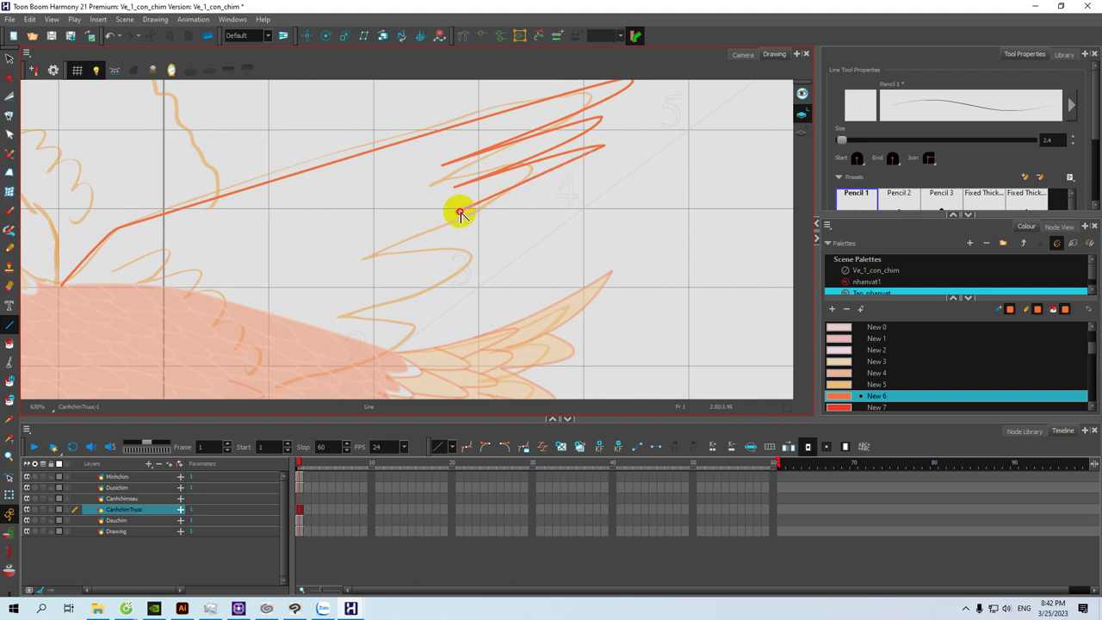
pyautogui.moveTo(482, 218); pyautogui.dragTo(521, 172)
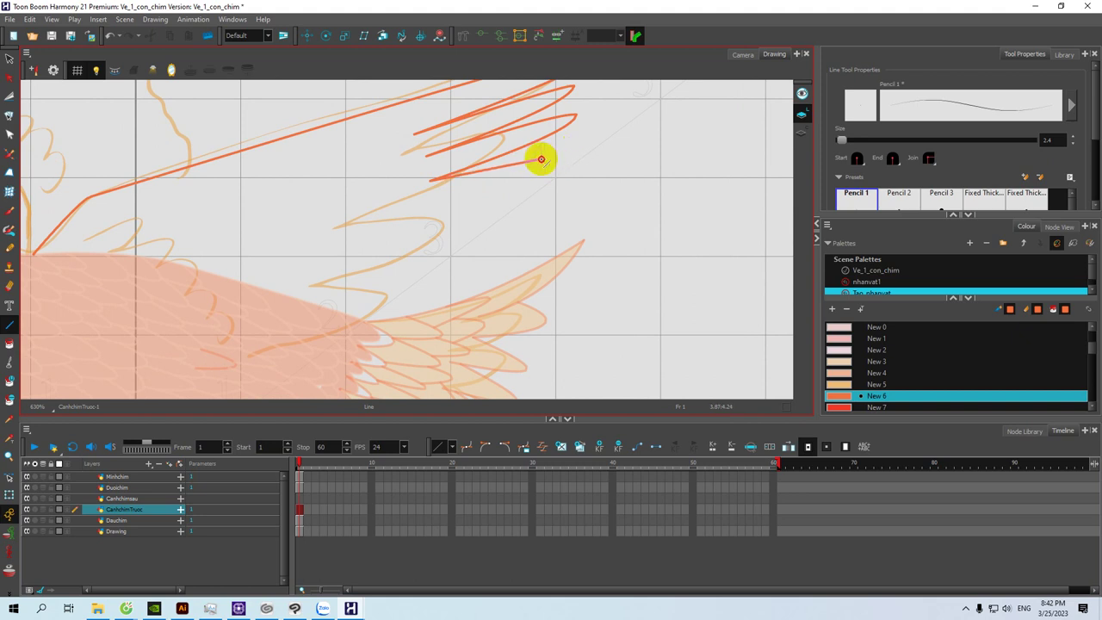
pyautogui.moveTo(537, 161)
pyautogui.mouseDown()
pyautogui.moveTo(517, 155)
pyautogui.moveTo(536, 160)
pyautogui.moveTo(419, 216)
pyautogui.moveTo(480, 208)
pyautogui.mouseUp()
# Step: Extend the zigzag feather outline down the wing's rear edge with shorter pointed feathers toward the bird's back
pyautogui.press('space')
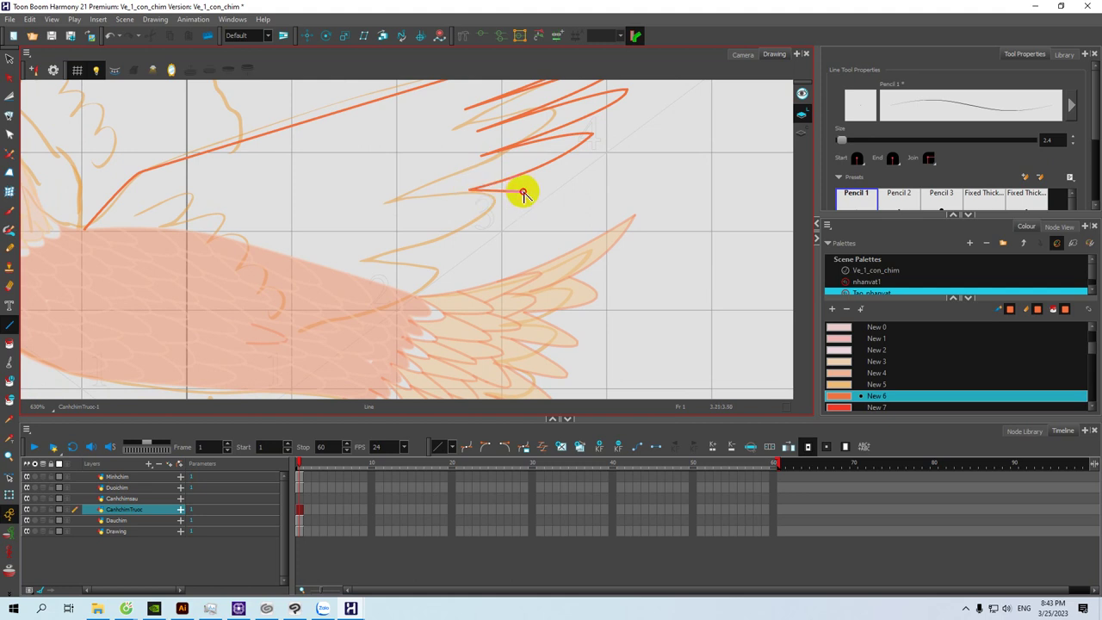
pyautogui.moveTo(522, 193)
pyautogui.mouseDown()
pyautogui.moveTo(414, 222)
pyautogui.moveTo(503, 217)
pyautogui.moveTo(437, 240)
pyautogui.moveTo(494, 211)
pyautogui.mouseUp()
pyautogui.press('space')
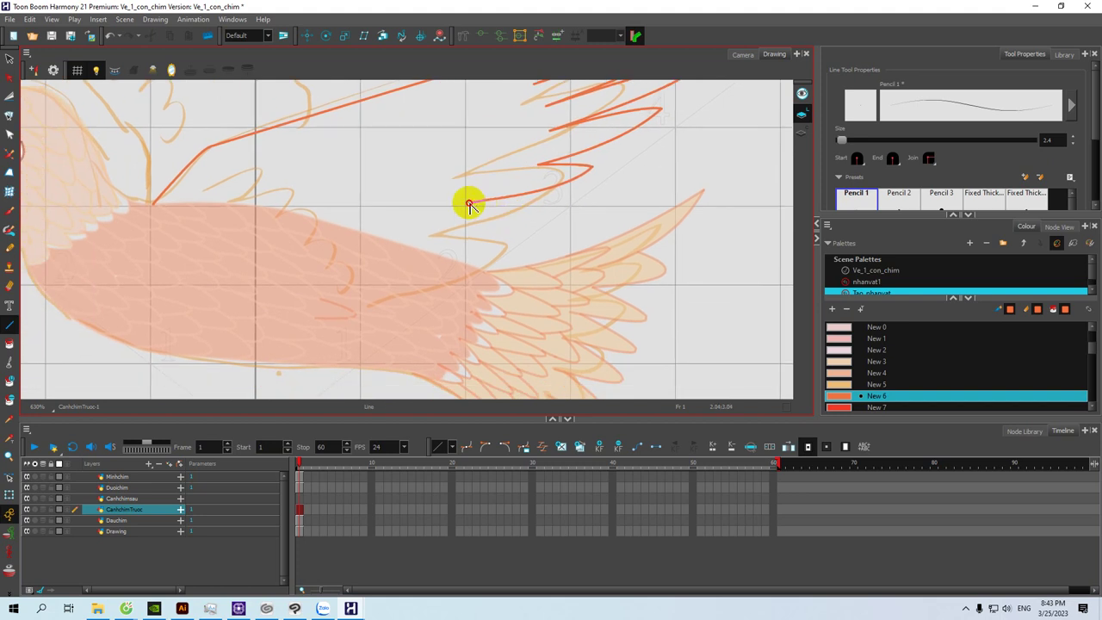
pyautogui.moveTo(470, 204); pyautogui.dragTo(567, 199)
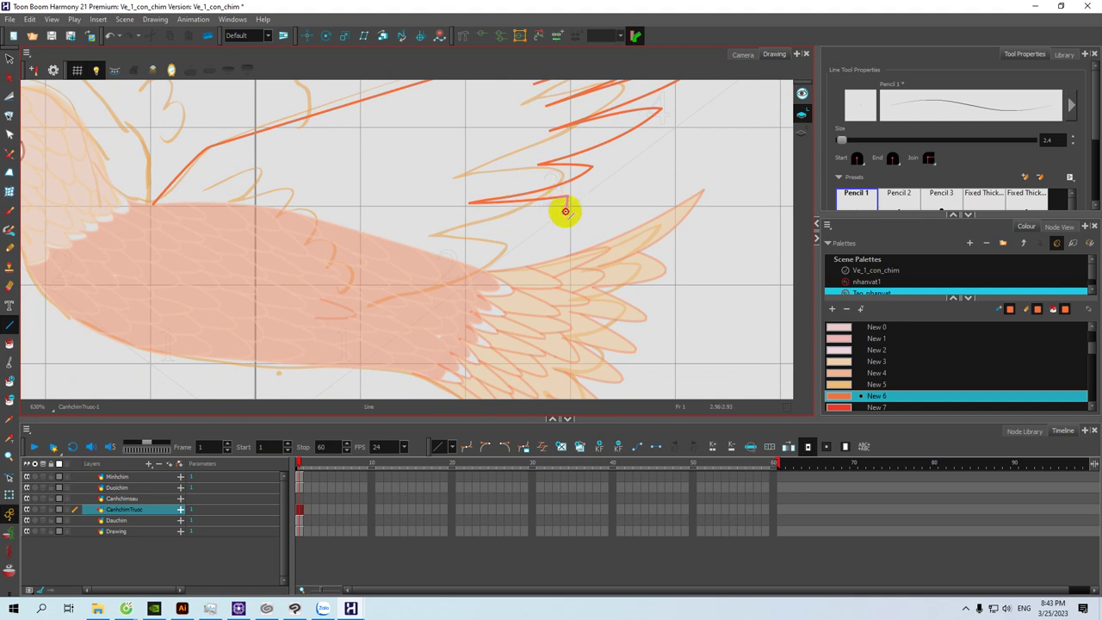
pyautogui.hotkey('alt', 's')
pyautogui.moveTo(570, 211)
pyautogui.mouseDown()
pyautogui.moveTo(472, 230)
pyautogui.moveTo(421, 218)
pyautogui.moveTo(512, 222)
pyautogui.moveTo(500, 241)
pyautogui.moveTo(520, 225)
pyautogui.moveTo(468, 226)
pyautogui.moveTo(530, 236)
pyautogui.moveTo(483, 221)
pyautogui.mouseUp()
# Step: Draw the lowest feather tips of the wing, ending the rear outline at the base of the tail
pyautogui.press('space')
pyautogui.press('space')
pyautogui.press('space')
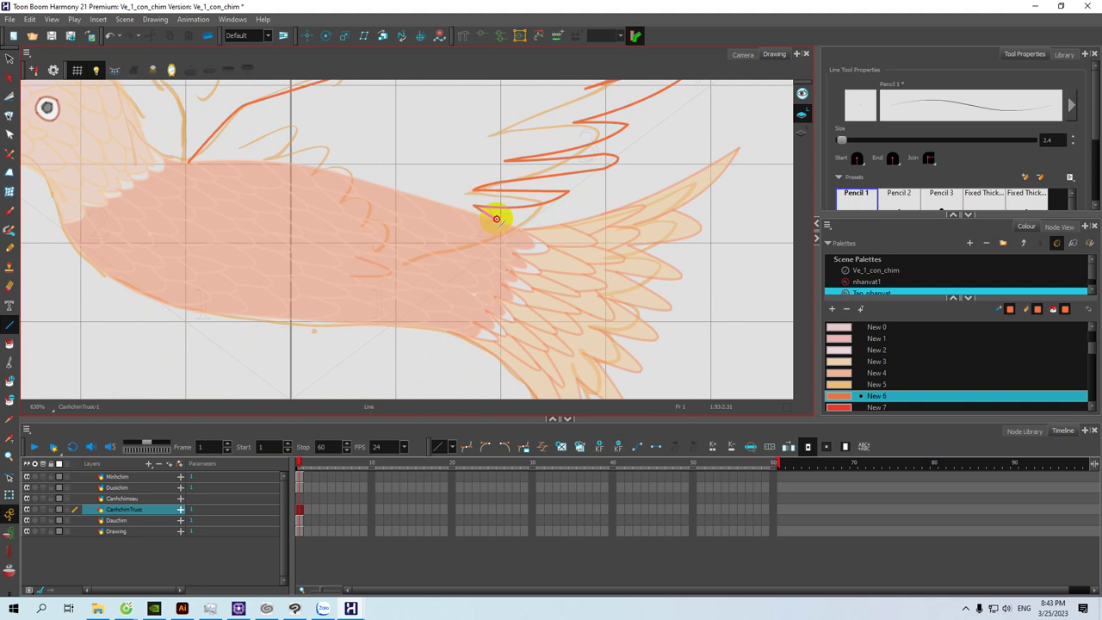
pyautogui.hotkey('alt', 's')
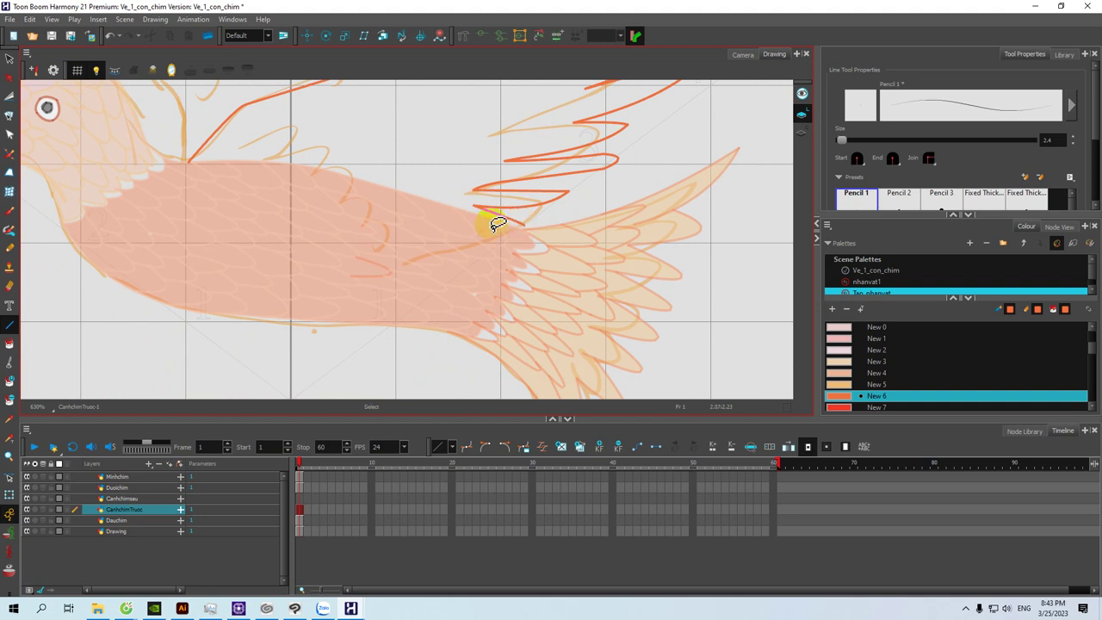
pyautogui.moveTo(454, 223); pyautogui.dragTo(510, 228)
pyautogui.press('space')
pyautogui.moveTo(437, 183); pyautogui.dragTo(459, 234)
pyautogui.moveTo(236, 213); pyautogui.dragTo(242, 235)
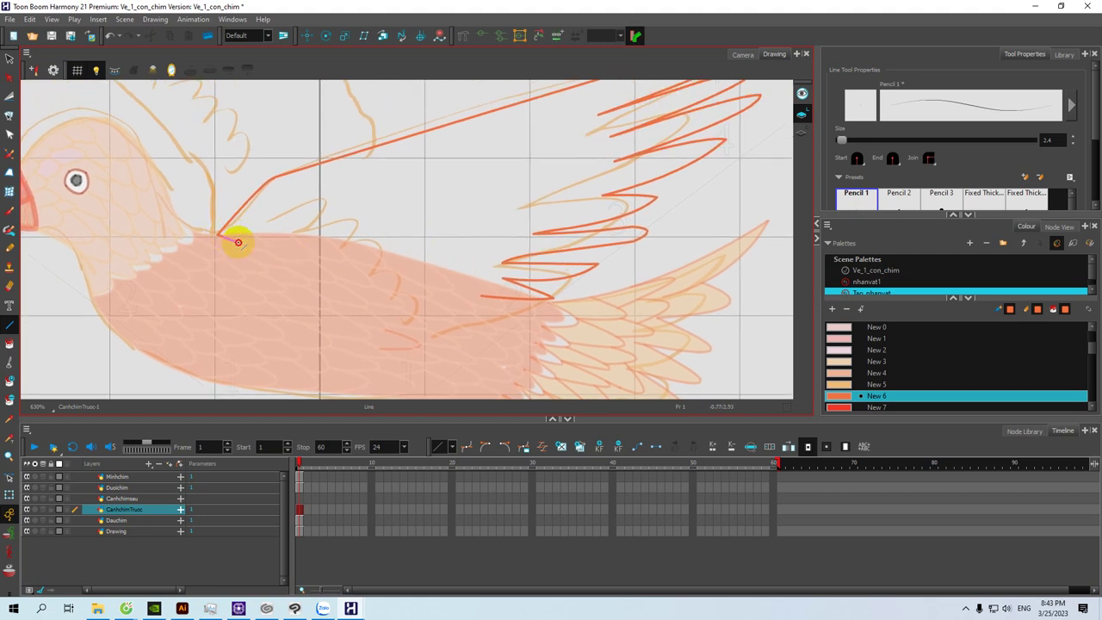
# Step: Draw the first short feathers at the wing's shoulder and close the wing's underside with a curved line to the tail base
pyautogui.moveTo(238, 249); pyautogui.dragTo(330, 189)
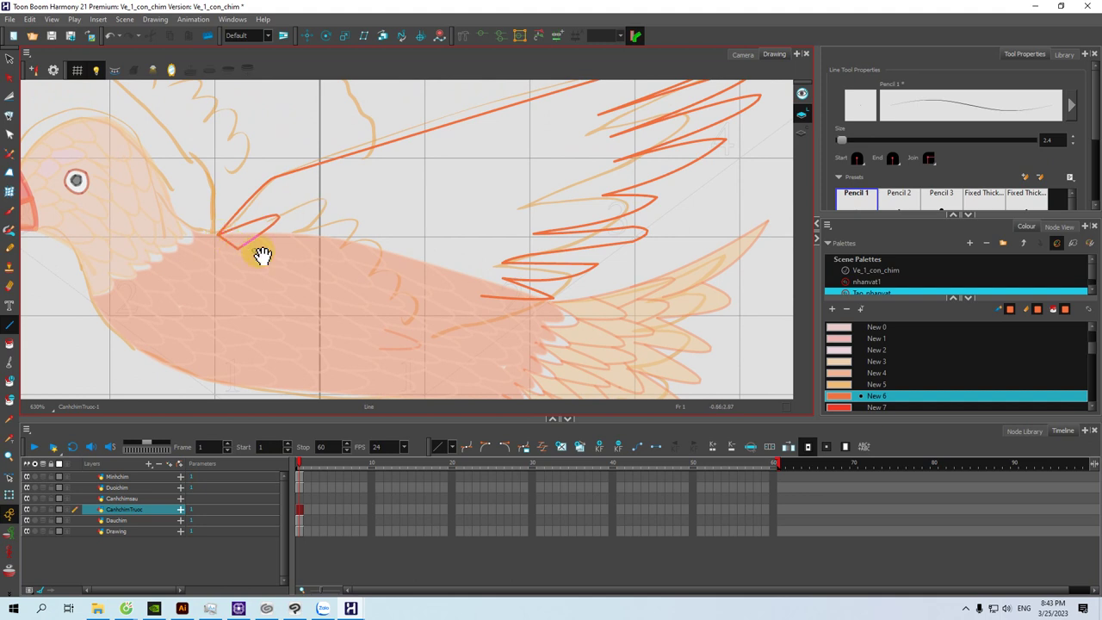
pyautogui.moveTo(263, 256); pyautogui.dragTo(236, 248)
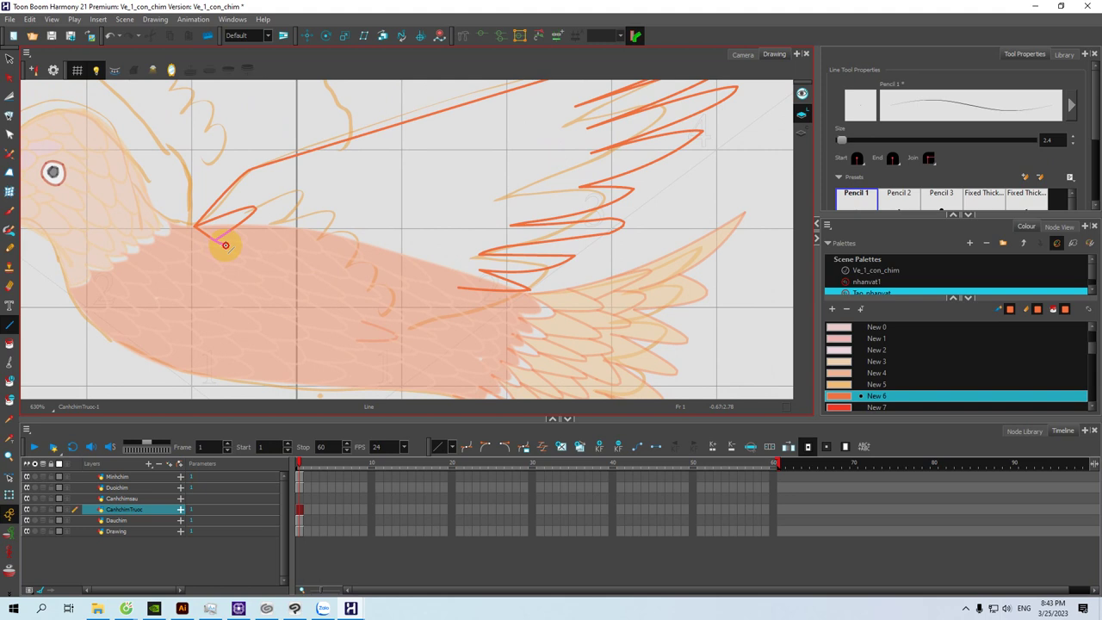
pyautogui.moveTo(245, 230); pyautogui.dragTo(350, 194)
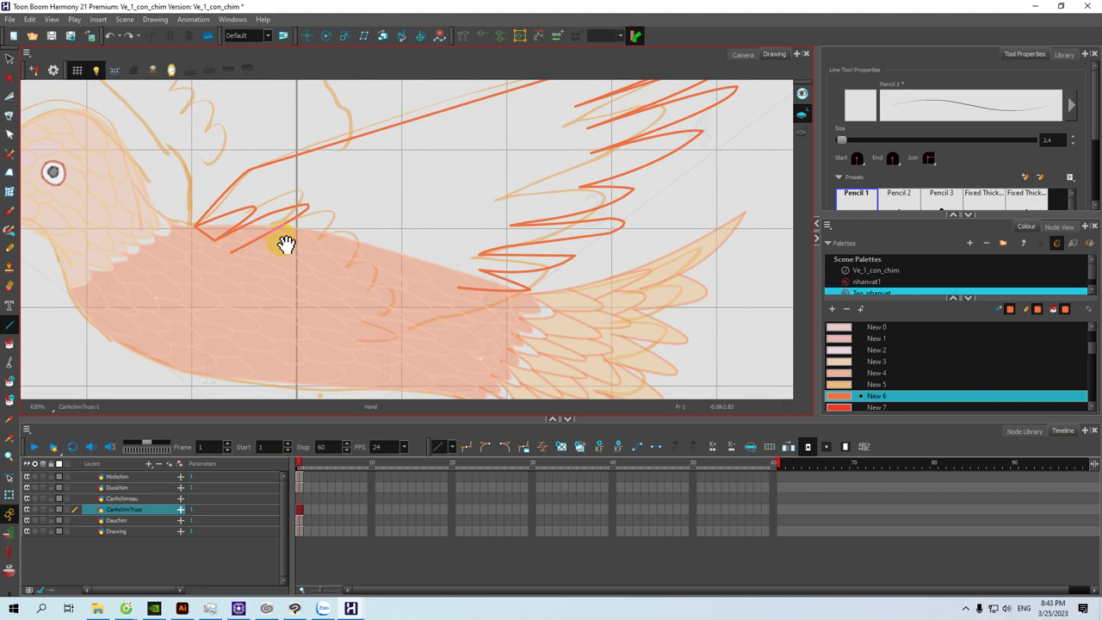
pyautogui.moveTo(293, 245); pyautogui.dragTo(278, 246)
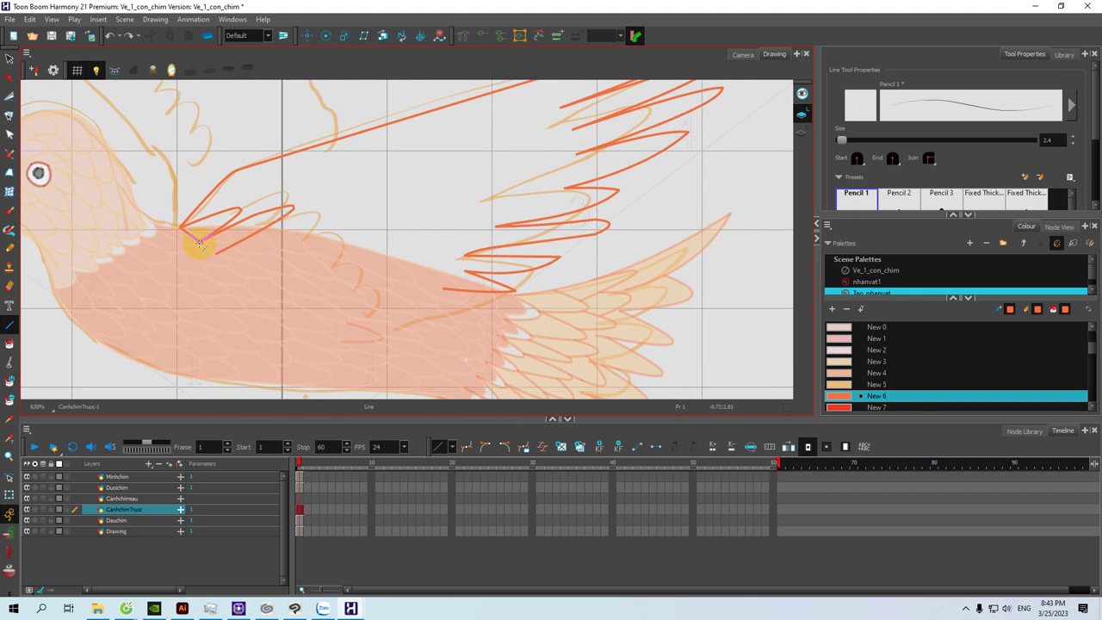
pyautogui.moveTo(289, 283)
pyautogui.mouseDown()
pyautogui.moveTo(365, 293)
pyautogui.moveTo(330, 303)
pyautogui.moveTo(376, 305)
pyautogui.moveTo(338, 286)
pyautogui.moveTo(373, 276)
pyautogui.moveTo(389, 294)
pyautogui.mouseUp()
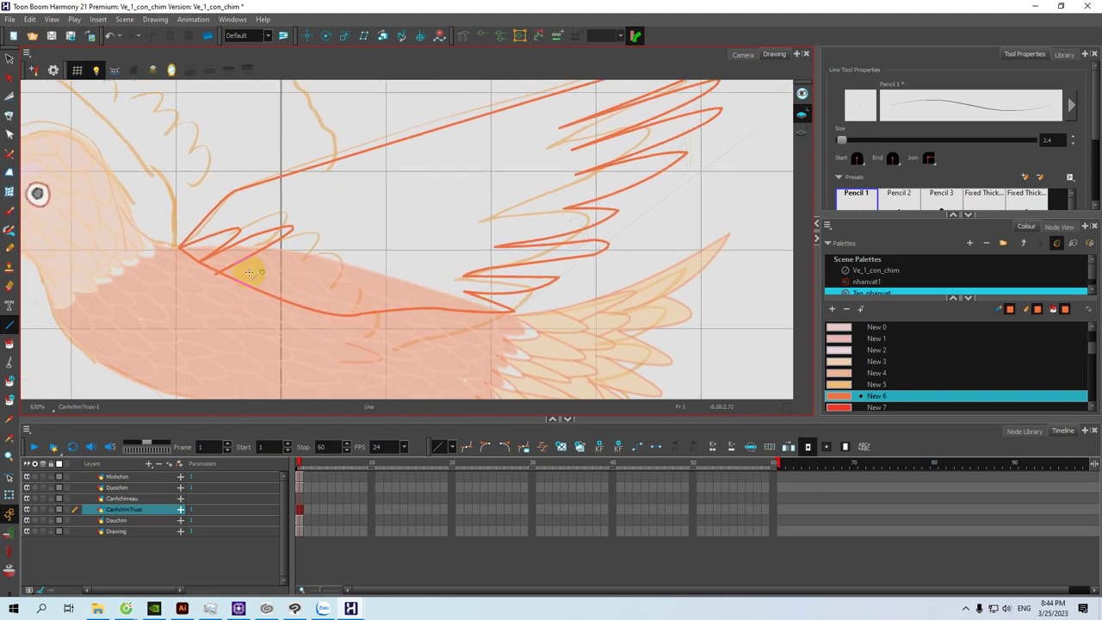
# Step: Add pointed feathers rising from the wing's lower edge between the shoulder and the tail base
pyautogui.moveTo(242, 282)
pyautogui.mouseDown()
pyautogui.moveTo(382, 192)
pyautogui.moveTo(252, 280)
pyautogui.moveTo(465, 186)
pyautogui.mouseUp()
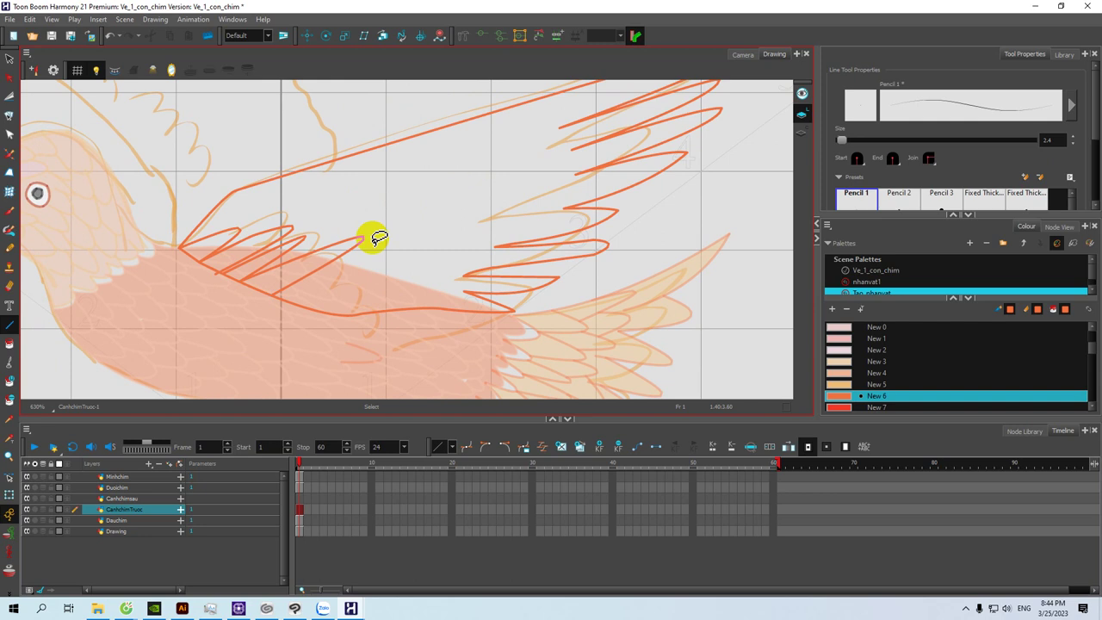
pyautogui.moveTo(318, 304)
pyautogui.mouseDown()
pyautogui.moveTo(408, 248)
pyautogui.moveTo(505, 227)
pyautogui.moveTo(382, 295)
pyautogui.mouseUp()
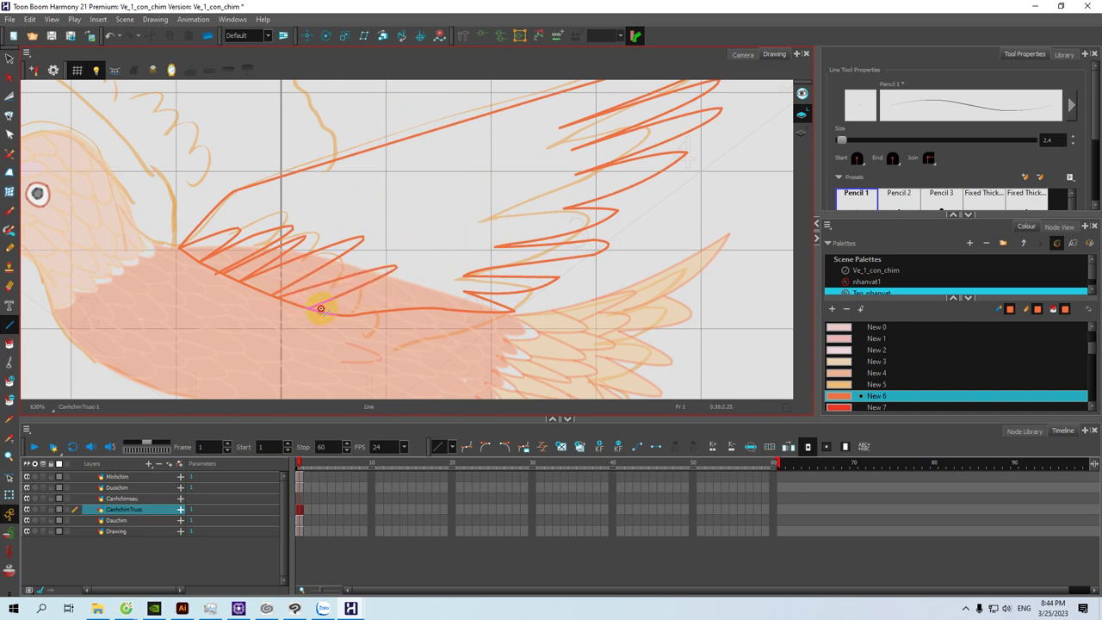
pyautogui.moveTo(335, 313)
pyautogui.mouseDown()
pyautogui.moveTo(480, 250)
pyautogui.moveTo(382, 301)
pyautogui.moveTo(502, 266)
pyautogui.mouseUp()
pyautogui.moveTo(404, 233); pyautogui.dragTo(410, 272)
# Step: Draw short overlapping feathers from the shoulder along the wing's upper edge, and save the scene
pyautogui.moveTo(245, 240)
pyautogui.mouseDown()
pyautogui.moveTo(222, 271)
pyautogui.moveTo(287, 231)
pyautogui.moveTo(266, 237)
pyautogui.moveTo(365, 217)
pyautogui.moveTo(266, 263)
pyautogui.moveTo(414, 221)
pyautogui.mouseUp()
pyautogui.moveTo(309, 228)
pyautogui.mouseDown()
pyautogui.moveTo(317, 242)
pyautogui.moveTo(426, 204)
pyautogui.moveTo(369, 208)
pyautogui.mouseUp()
pyautogui.press('space')
pyautogui.hotkey('ctrl', 's')
pyautogui.moveTo(299, 184)
pyautogui.mouseDown()
pyautogui.moveTo(335, 197)
pyautogui.moveTo(432, 165)
pyautogui.moveTo(424, 168)
pyautogui.mouseUp()
pyautogui.moveTo(267, 243)
pyautogui.mouseDown()
pyautogui.moveTo(268, 264)
pyautogui.moveTo(388, 217)
pyautogui.mouseUp()
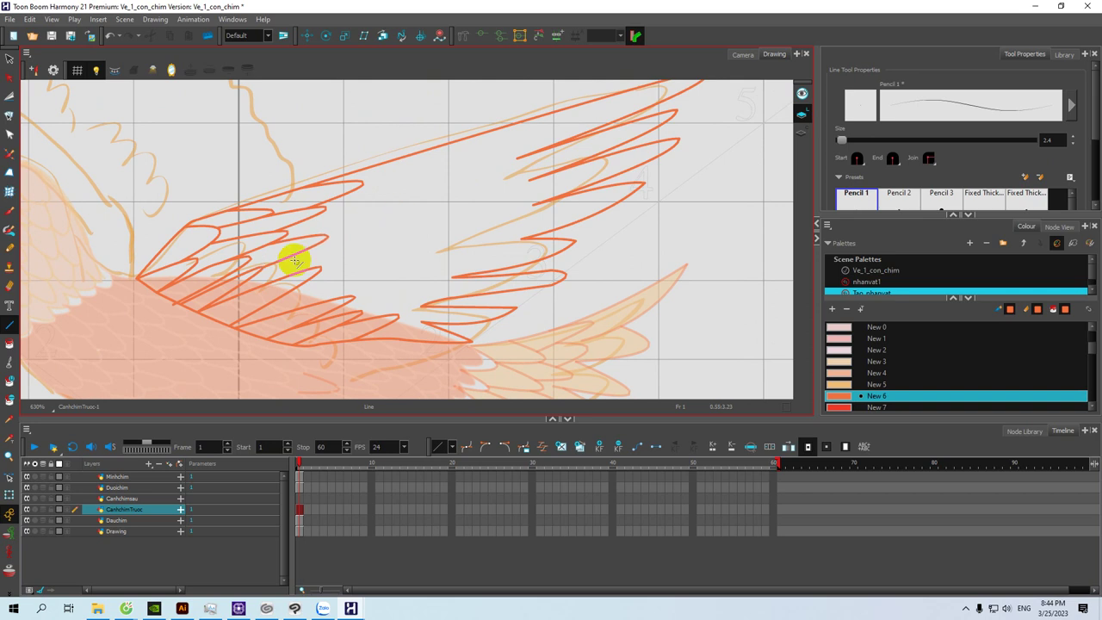
# Step: Fill the middle of the wing with overlapping rows of longer pointed feathers
pyautogui.moveTo(291, 269); pyautogui.dragTo(370, 242)
pyautogui.moveTo(303, 290); pyautogui.dragTo(383, 270)
pyautogui.moveTo(428, 226); pyautogui.dragTo(377, 261)
pyautogui.moveTo(270, 252)
pyautogui.mouseDown()
pyautogui.moveTo(274, 272)
pyautogui.moveTo(393, 227)
pyautogui.moveTo(301, 229)
pyautogui.moveTo(454, 198)
pyautogui.mouseUp()
pyautogui.moveTo(344, 200); pyautogui.dragTo(481, 176)
pyautogui.moveTo(374, 259); pyautogui.dragTo(358, 222)
pyautogui.moveTo(300, 253); pyautogui.dragTo(490, 199)
pyautogui.moveTo(313, 213); pyautogui.dragTo(488, 172)
pyautogui.moveTo(376, 170); pyautogui.dragTo(352, 189)
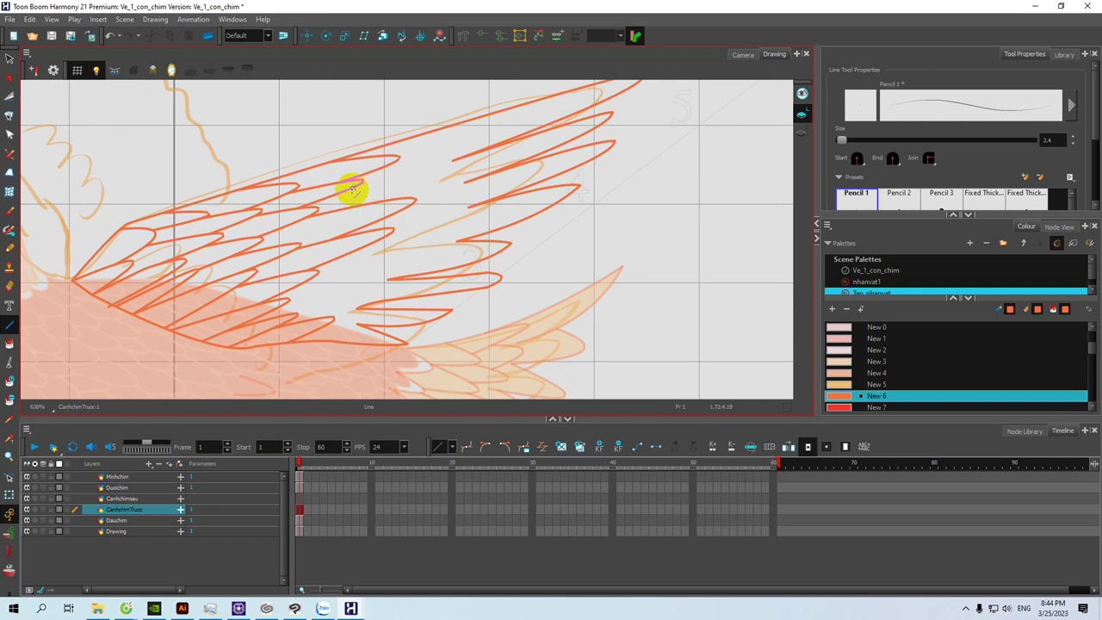
# Step: Draw connecting feather lines between the inner rows and the lower rear feathers of the wing
pyautogui.press('space')
pyautogui.moveTo(419, 227); pyautogui.dragTo(389, 180)
pyautogui.moveTo(288, 240)
pyautogui.mouseDown()
pyautogui.moveTo(287, 226)
pyautogui.moveTo(273, 238)
pyautogui.moveTo(371, 180)
pyautogui.mouseUp()
pyautogui.moveTo(302, 242)
pyautogui.mouseDown()
pyautogui.moveTo(400, 187)
pyautogui.moveTo(313, 221)
pyautogui.mouseUp()
pyautogui.press('space')
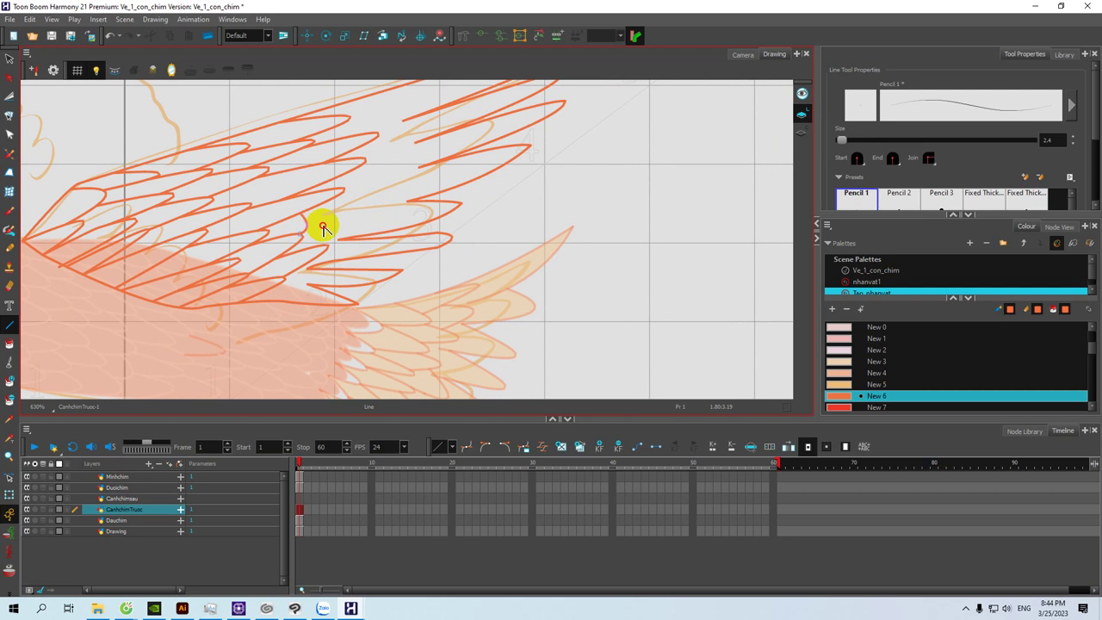
pyautogui.moveTo(374, 180); pyautogui.dragTo(343, 206)
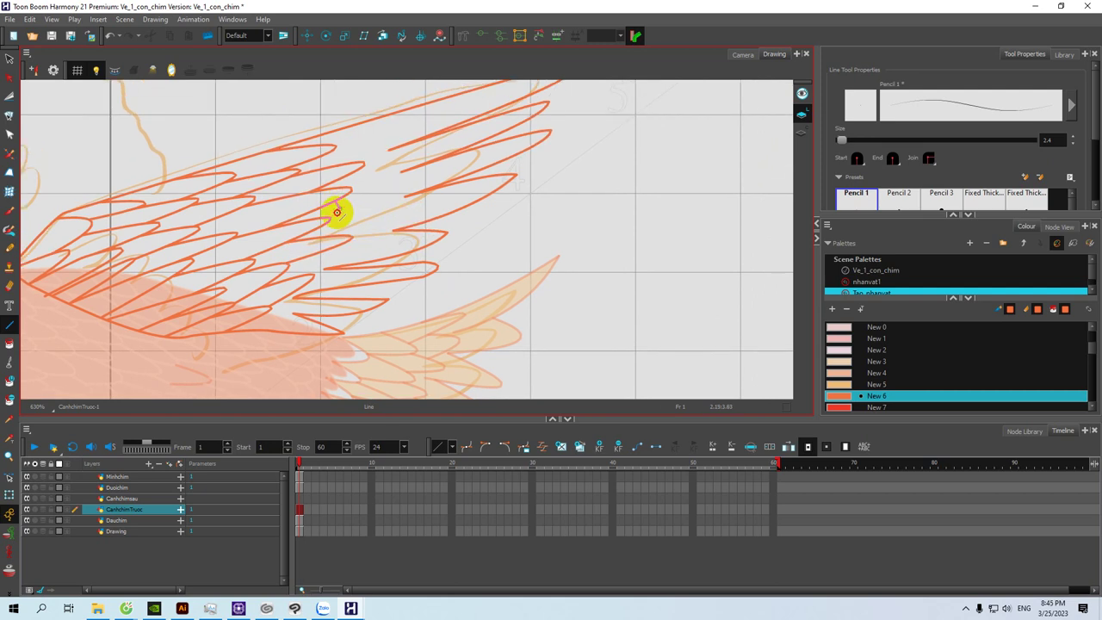
pyautogui.moveTo(350, 229); pyautogui.dragTo(408, 216)
# Step: Close the remaining gaps between the inner feathers and the long outer feathers with short curved lines
pyautogui.moveTo(399, 169)
pyautogui.mouseDown()
pyautogui.moveTo(401, 215)
pyautogui.moveTo(401, 172)
pyautogui.moveTo(503, 133)
pyautogui.mouseUp()
pyautogui.scroll(-1, 394, 217)
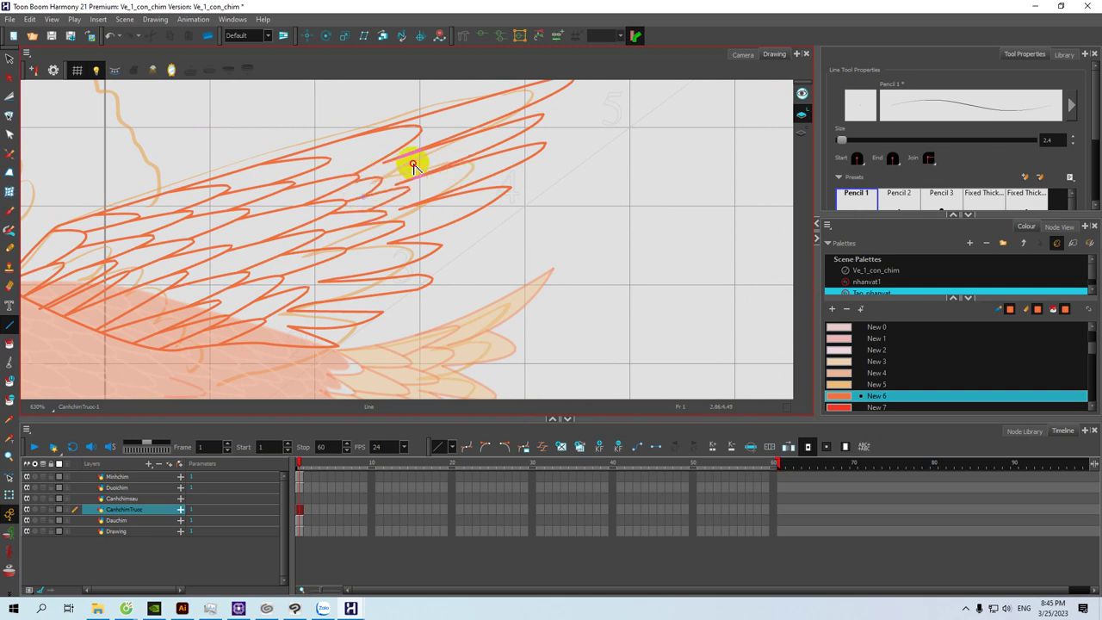
pyautogui.moveTo(365, 241); pyautogui.dragTo(421, 173)
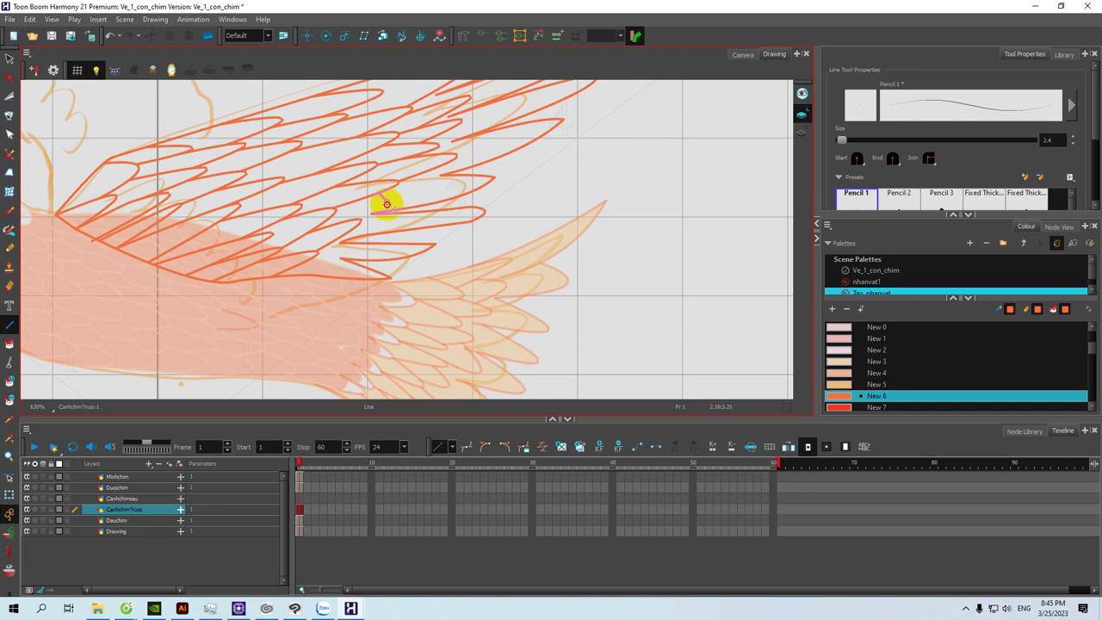
pyautogui.moveTo(371, 221); pyautogui.dragTo(418, 211)
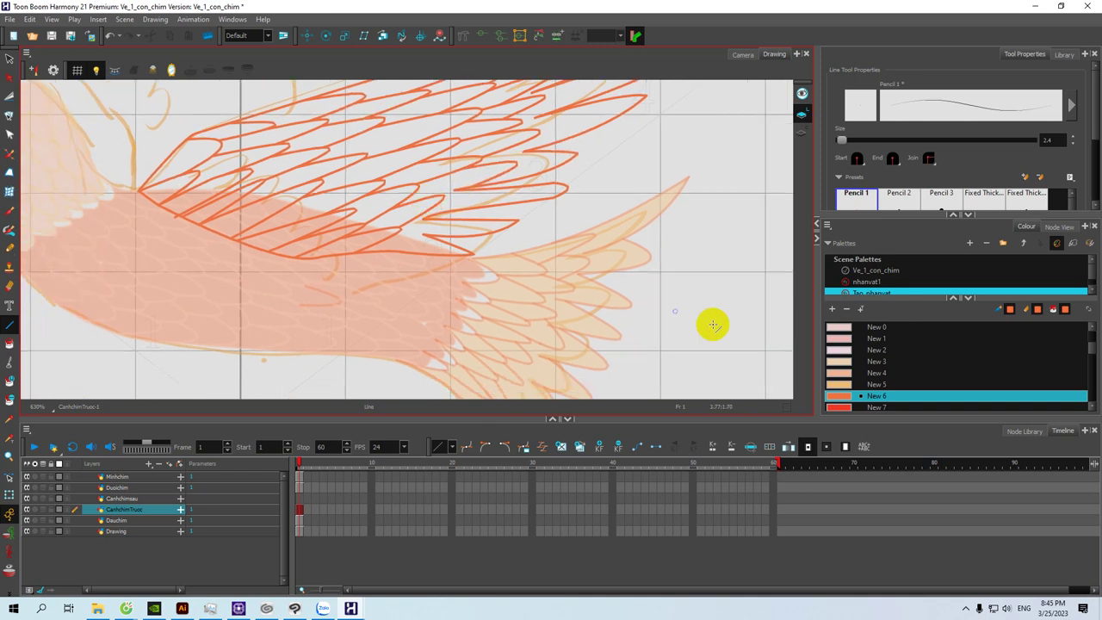
# Step: Choose the New 4 colour and paint the shoulder and the neighbouring inner feathers of the front wing
pyautogui.click(840, 379)
pyautogui.moveTo(332, 166); pyautogui.dragTo(339, 188)
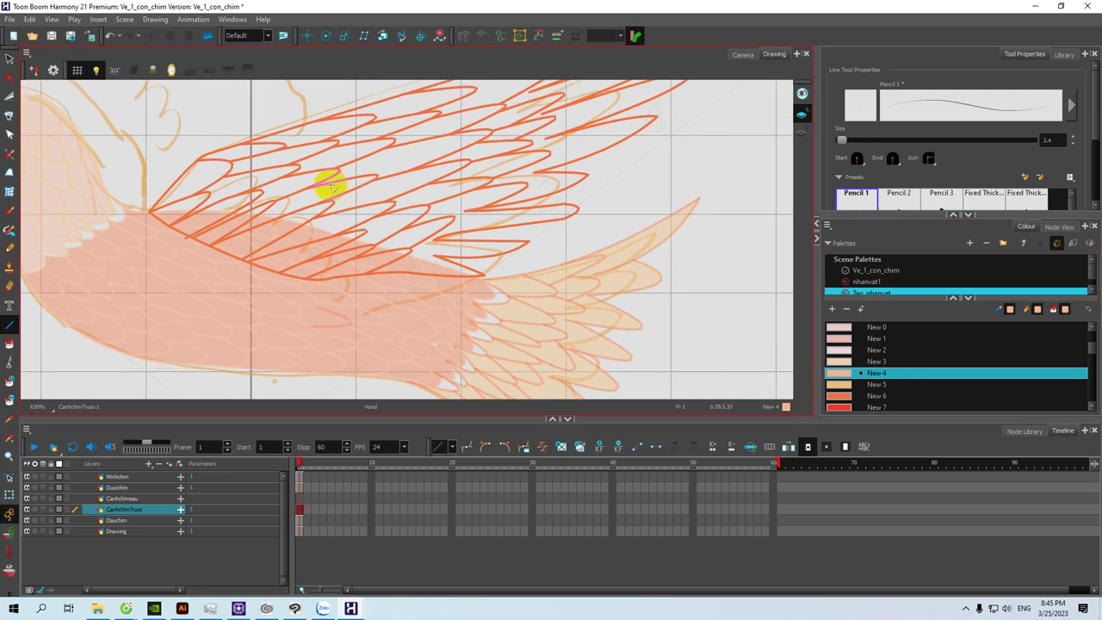
pyautogui.hotkey('alt', 'i')
pyautogui.click(217, 181)
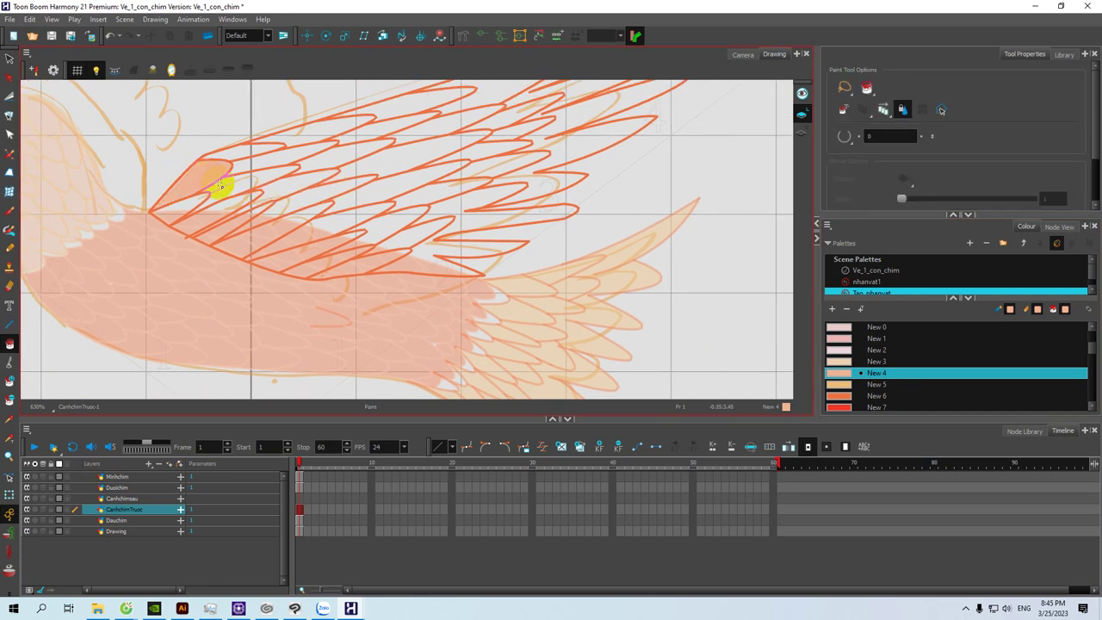
pyautogui.click(251, 215)
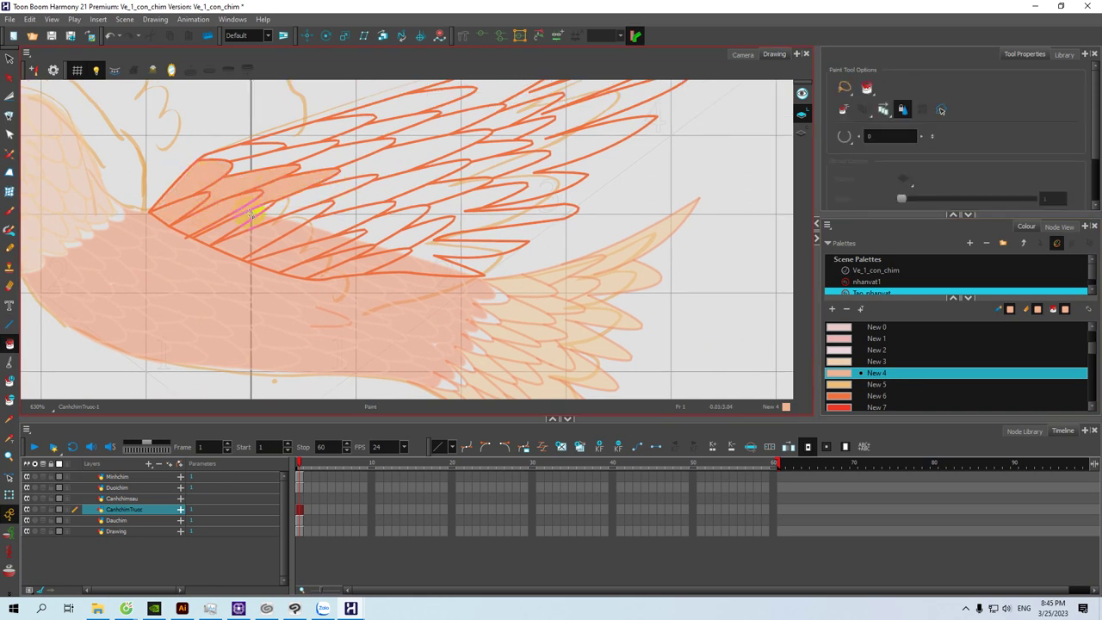
pyautogui.click(293, 209)
pyautogui.click(289, 226)
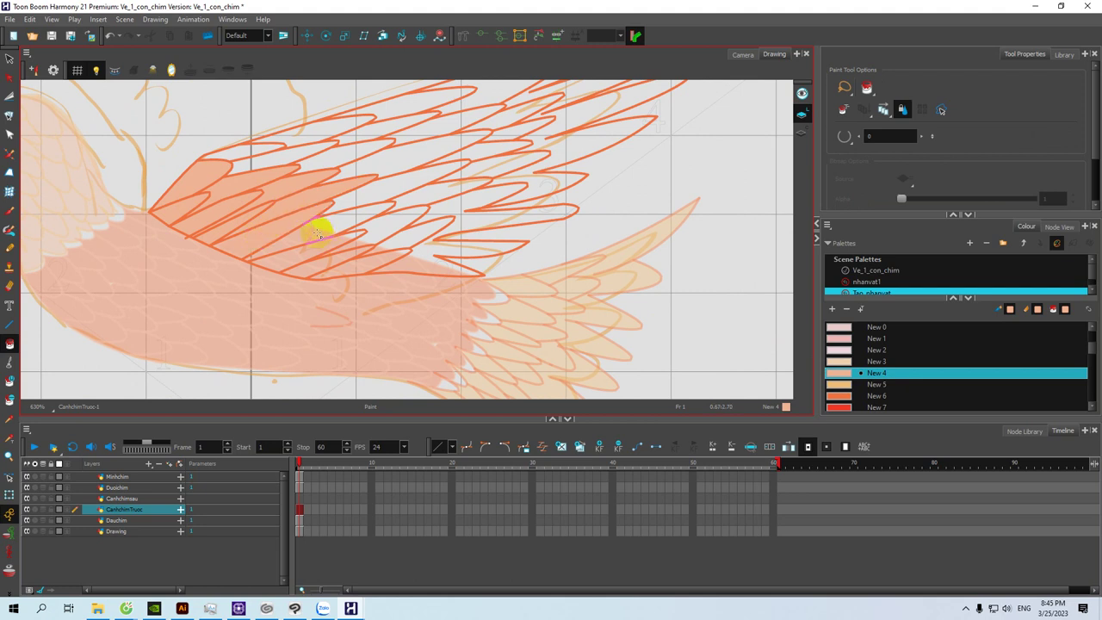
# Step: Paint the feathers along the wing's lower edge and through its middle rows with New 4
pyautogui.click(311, 240)
pyautogui.click(381, 229)
pyautogui.click(413, 246)
pyautogui.click(435, 226)
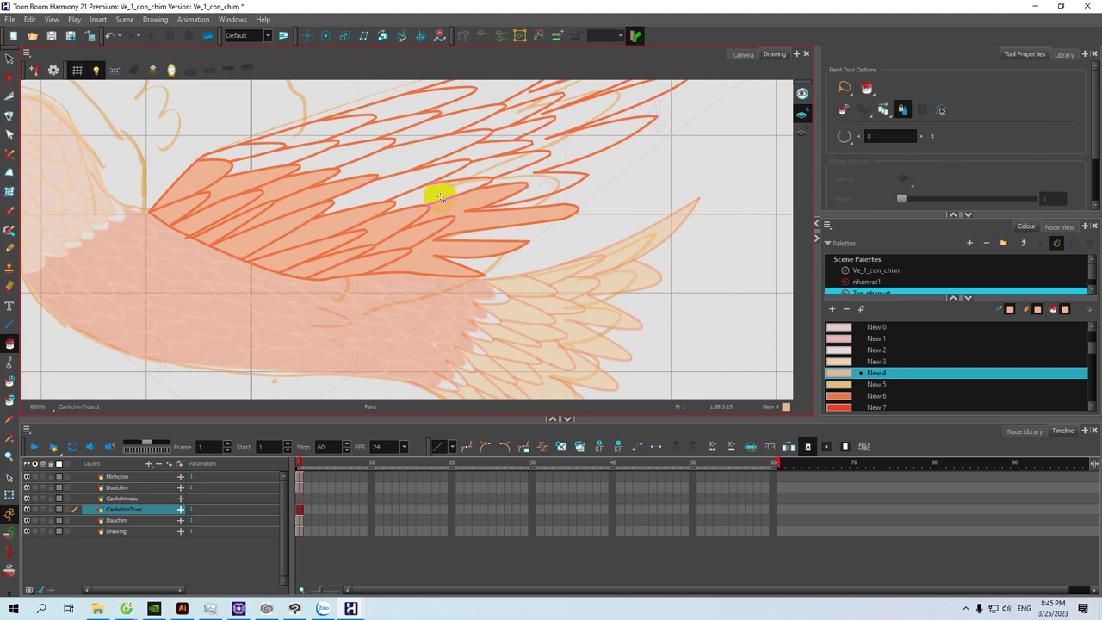
pyautogui.click(416, 183)
pyautogui.click(403, 162)
pyautogui.click(349, 154)
pyautogui.click(301, 147)
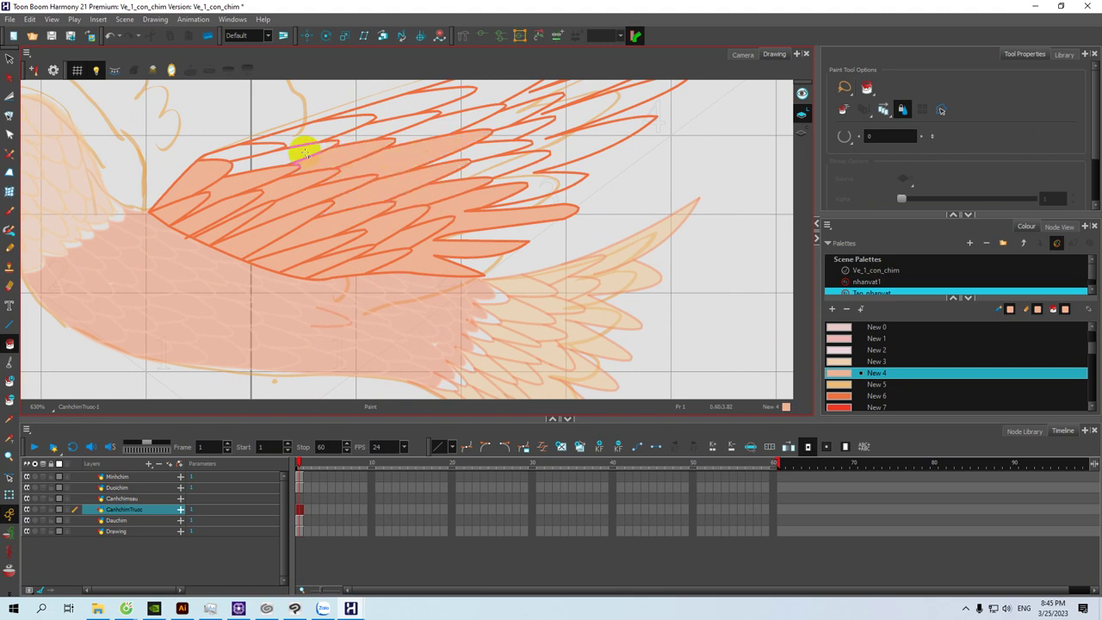
# Step: Paint the feathers along the wing's upper edge and the adjoining outer rows with New 4
pyautogui.click(300, 130)
pyautogui.click(258, 141)
pyautogui.click(283, 148)
pyautogui.click(394, 109)
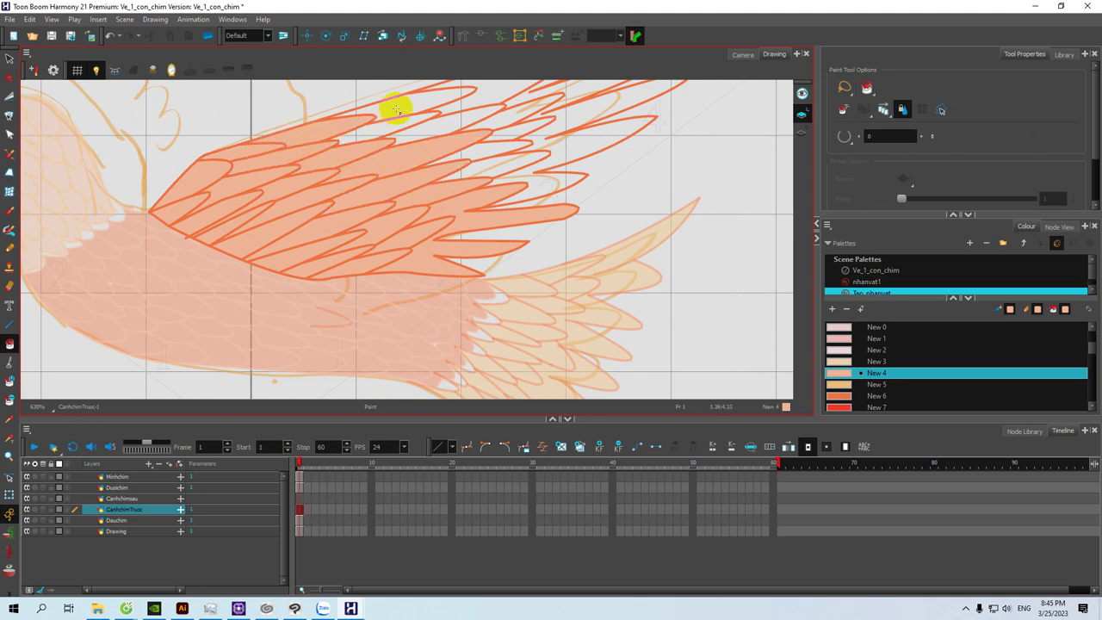
pyautogui.click(387, 123)
pyautogui.click(423, 128)
pyautogui.click(480, 149)
# Step: Paint the remaining unfilled outer feathers with New 4 and check the finished wing against the whole bird
pyautogui.press('space')
pyautogui.moveTo(492, 173); pyautogui.dragTo(439, 185)
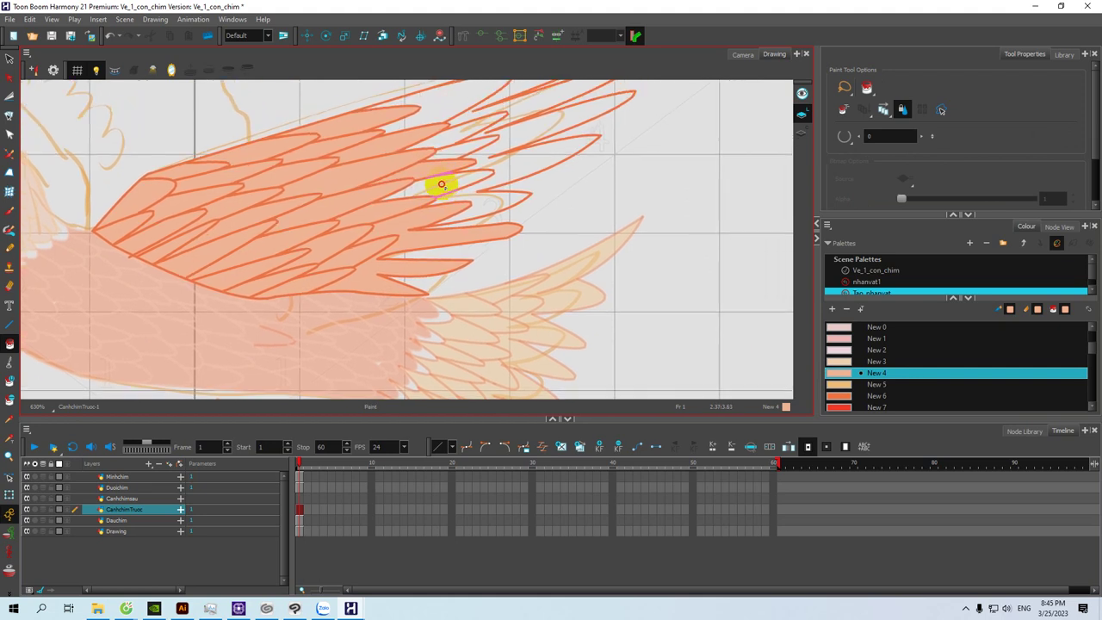
pyautogui.click(507, 179)
pyautogui.click(462, 149)
pyautogui.click(451, 133)
pyautogui.click(441, 108)
pyautogui.press('space')
pyautogui.moveTo(407, 148); pyautogui.dragTo(497, 214)
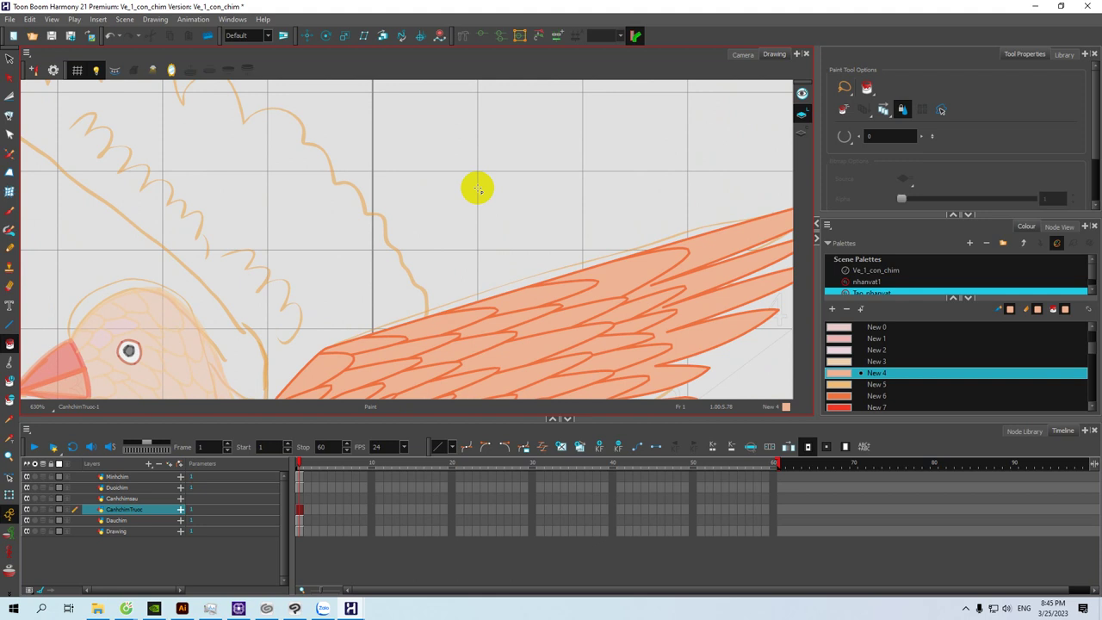
pyautogui.scroll(-5, 478, 191)
pyautogui.moveTo(450, 258); pyautogui.dragTo(422, 238)
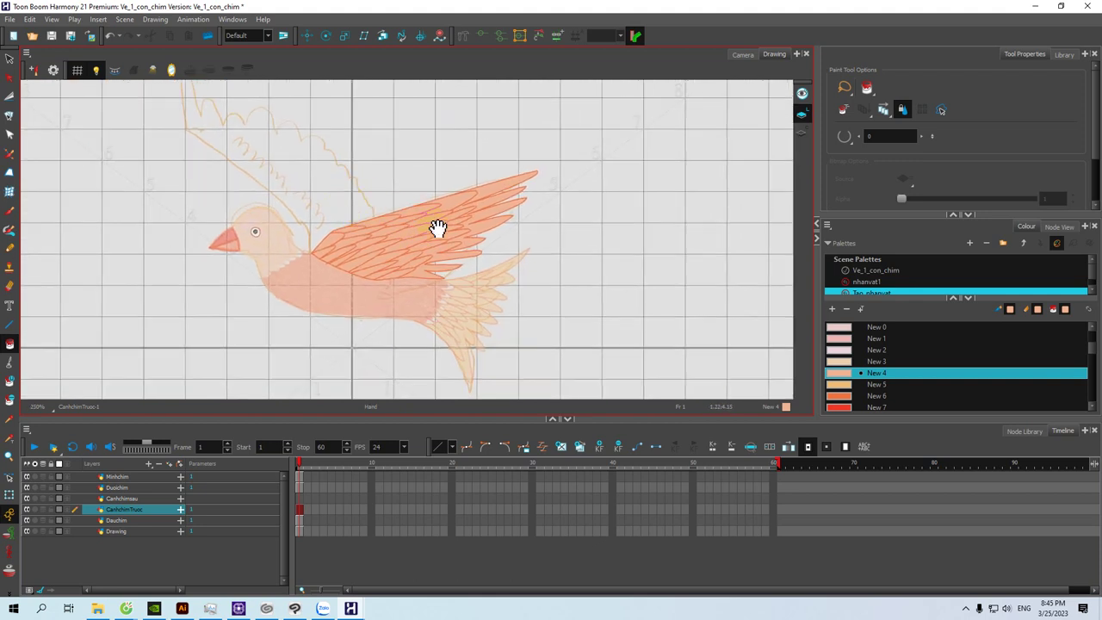
# Step: On the Canhchimsau layer, draw the back wing's leading edge from shoulder to tip with the Line tool in the New 6 colour
pyautogui.moveTo(1092, 349); pyautogui.dragTo(1092, 355)
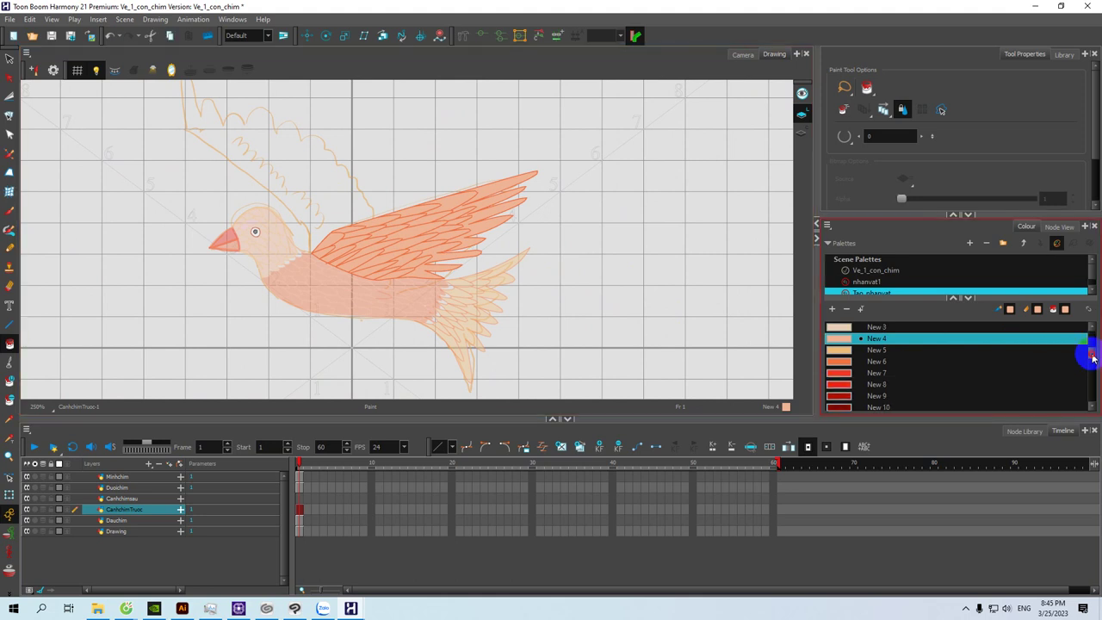
pyautogui.click(847, 365)
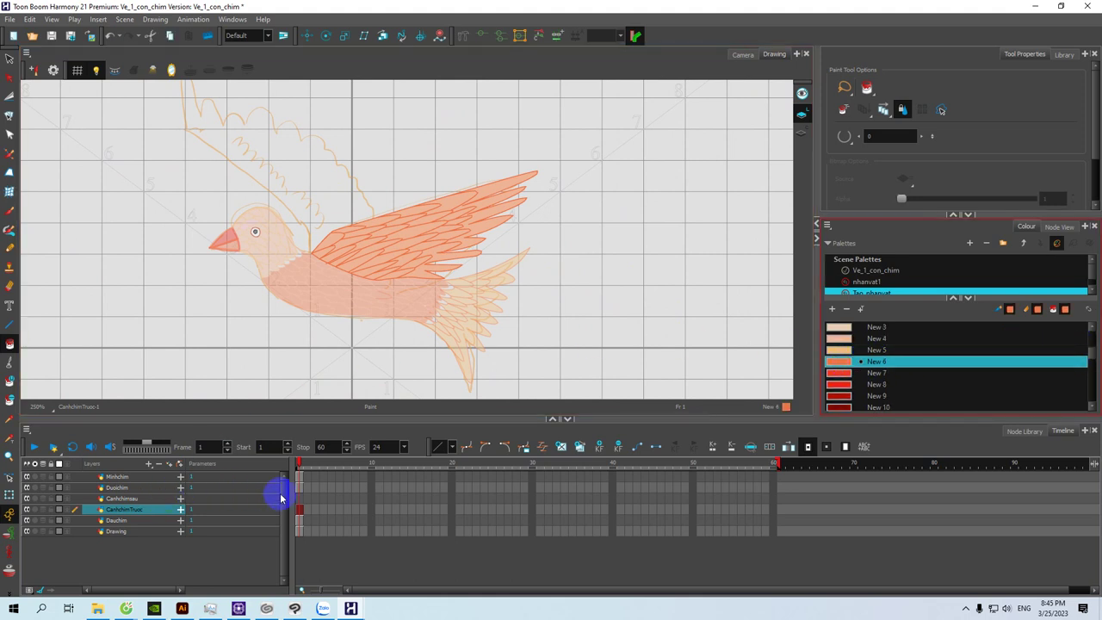
pyautogui.click(299, 499)
pyautogui.moveTo(296, 192); pyautogui.dragTo(321, 233)
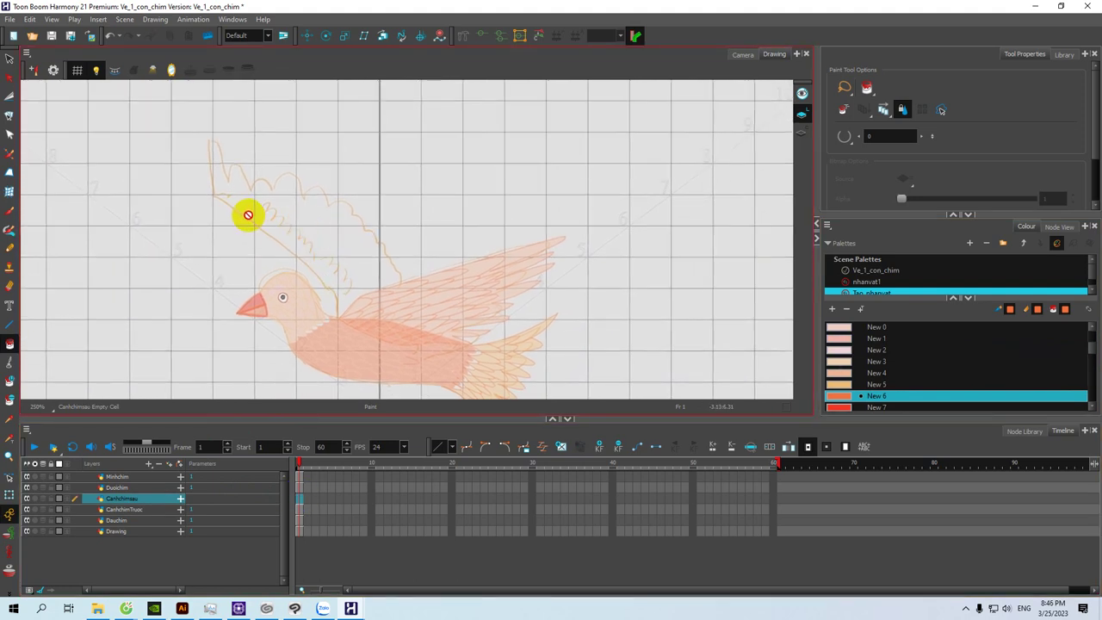
pyautogui.hotkey('alt', 'l')
pyautogui.moveTo(217, 196); pyautogui.dragTo(338, 302)
pyautogui.hotkey('alt', 's')
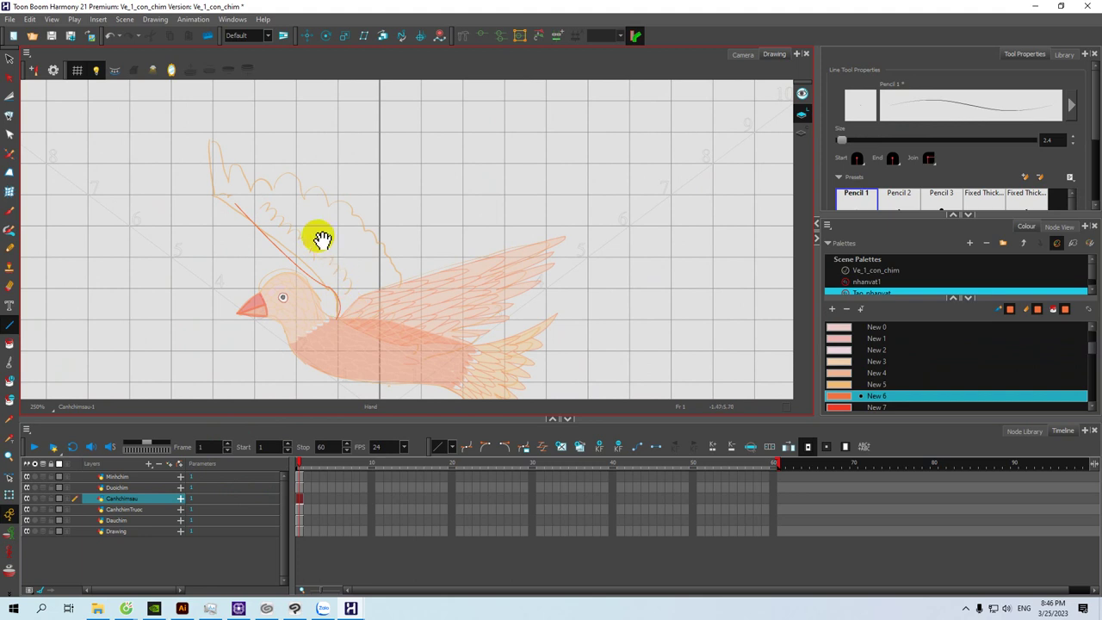
pyautogui.moveTo(319, 234); pyautogui.dragTo(341, 264)
pyautogui.moveTo(247, 168)
pyautogui.mouseDown()
pyautogui.moveTo(256, 222)
pyautogui.moveTo(251, 190)
pyautogui.moveTo(266, 186)
pyautogui.moveTo(226, 169)
pyautogui.mouseUp()
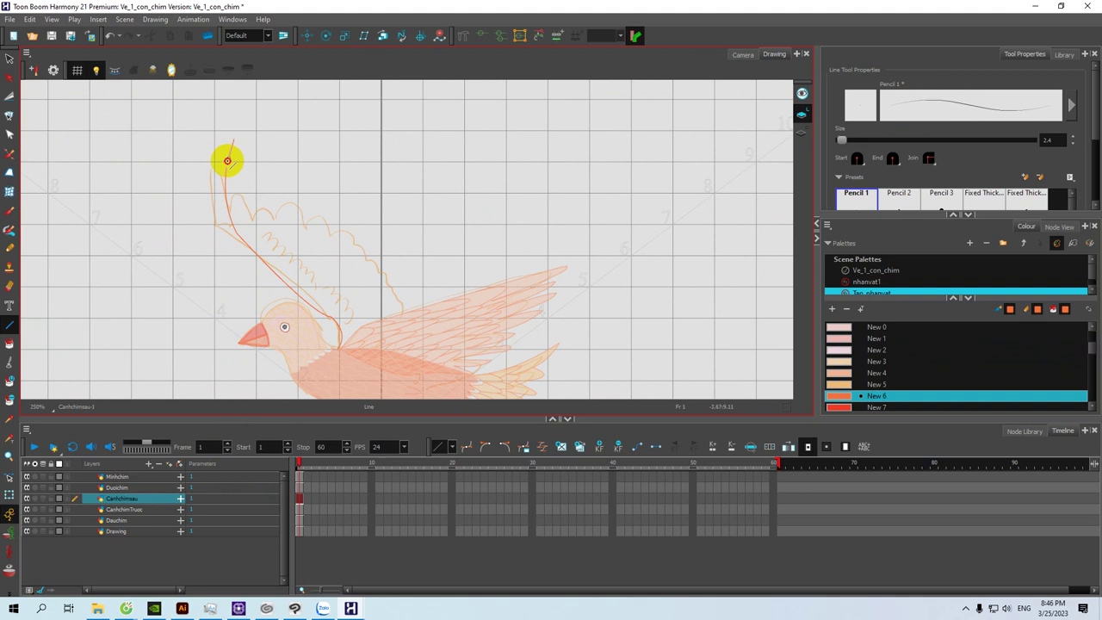
# Step: Draw the pointed feather tips from the back wing's tip along the upper part of its outer edge
pyautogui.press('space')
pyautogui.moveTo(264, 160); pyautogui.dragTo(226, 142)
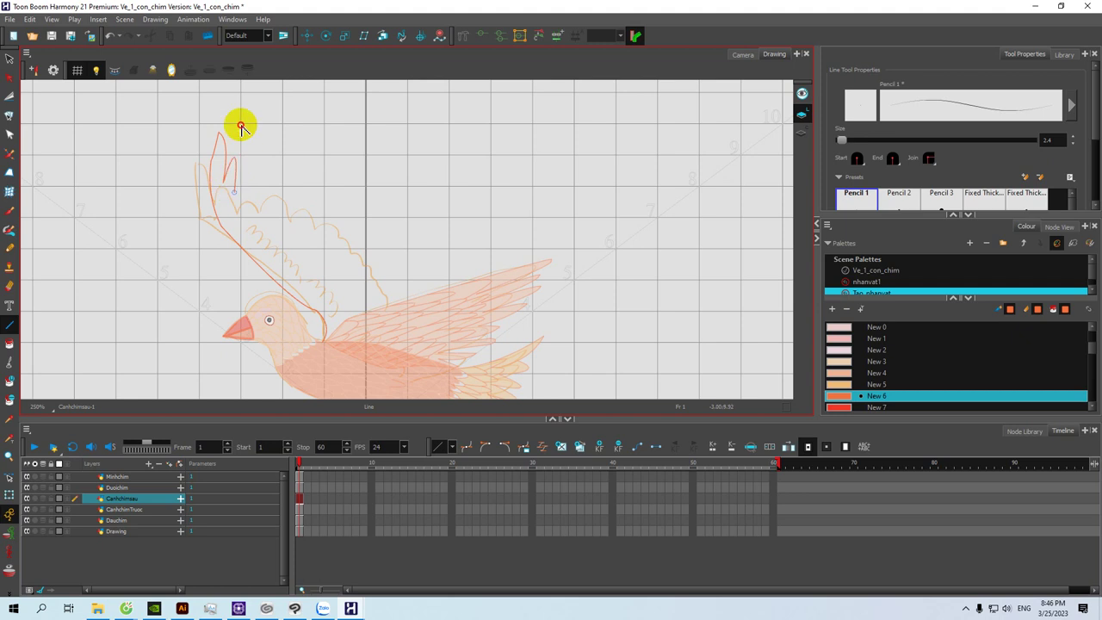
pyautogui.press('space')
pyautogui.moveTo(268, 209)
pyautogui.mouseDown()
pyautogui.moveTo(241, 175)
pyautogui.moveTo(232, 99)
pyautogui.mouseUp()
pyautogui.press('space')
pyautogui.moveTo(241, 180); pyautogui.dragTo(220, 178)
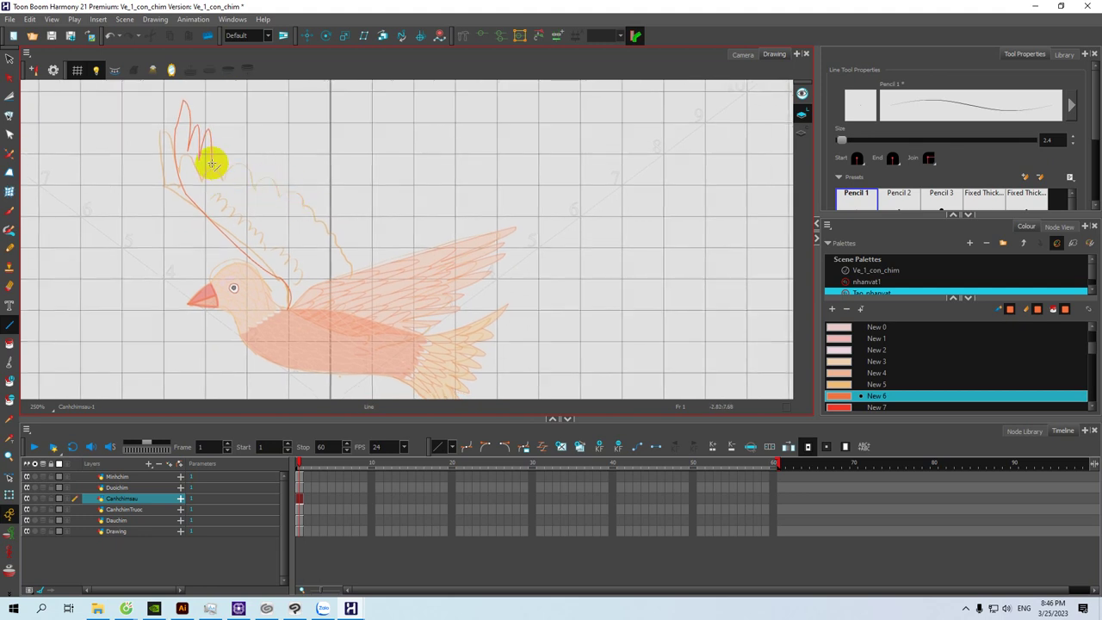
pyautogui.moveTo(221, 163); pyautogui.dragTo(221, 118)
pyautogui.moveTo(238, 166)
pyautogui.mouseDown()
pyautogui.moveTo(233, 123)
pyautogui.moveTo(247, 130)
pyautogui.moveTo(242, 170)
pyautogui.mouseUp()
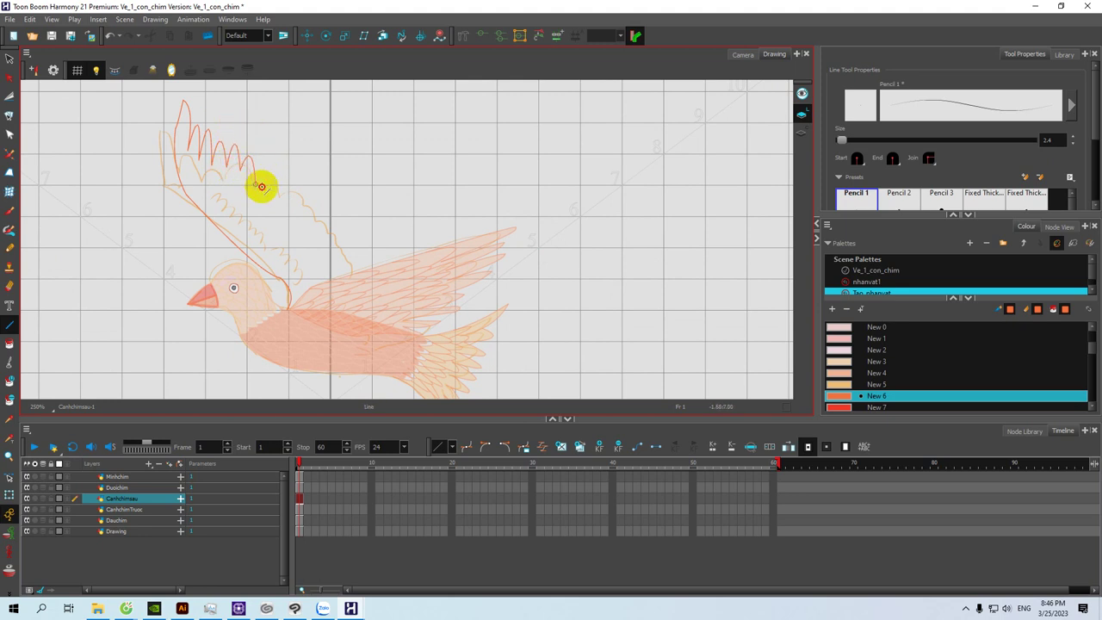
# Step: Continue the row of feather tips down the back wing's outer edge until it reaches the front wing
pyautogui.moveTo(273, 169); pyautogui.dragTo(260, 175)
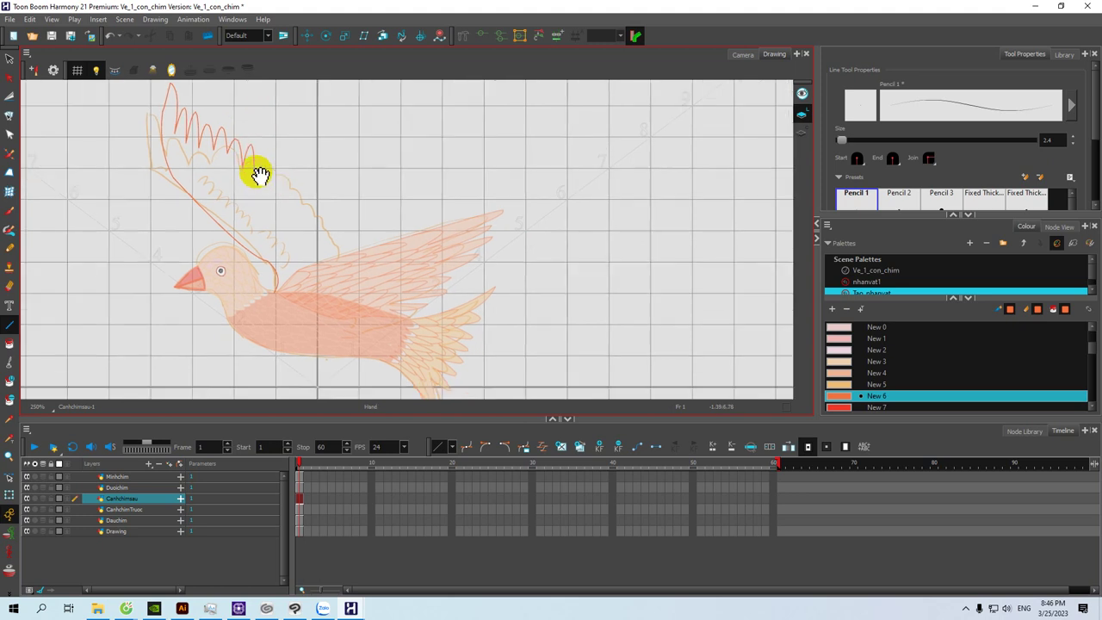
pyautogui.moveTo(266, 136); pyautogui.dragTo(268, 118)
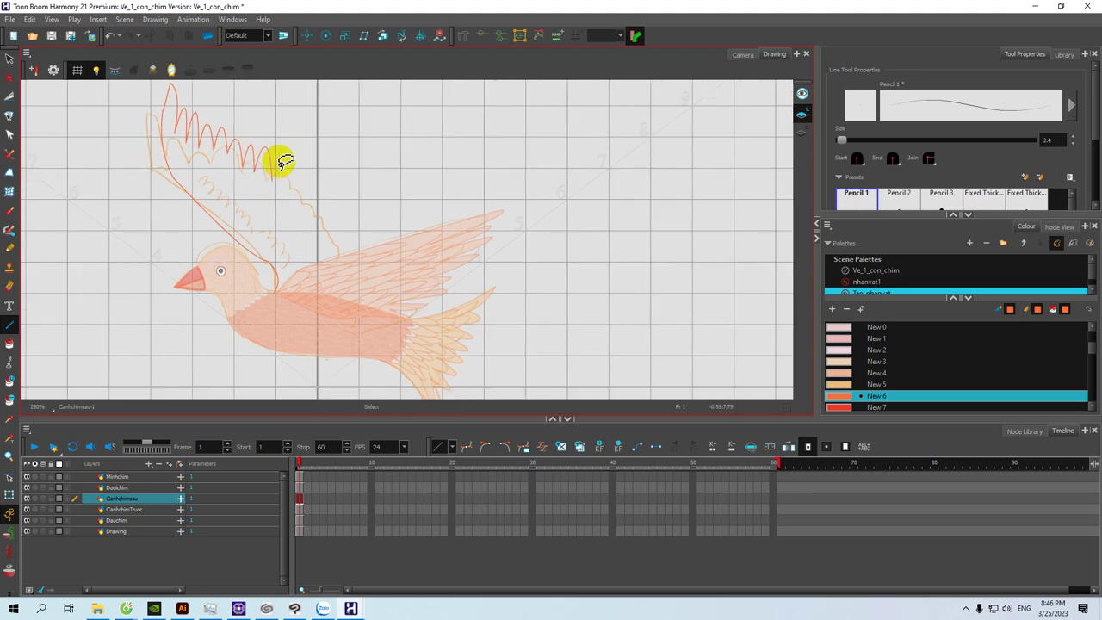
pyautogui.moveTo(287, 188)
pyautogui.mouseDown()
pyautogui.moveTo(288, 111)
pyautogui.moveTo(293, 174)
pyautogui.moveTo(315, 123)
pyautogui.moveTo(305, 201)
pyautogui.moveTo(334, 150)
pyautogui.mouseUp()
pyautogui.moveTo(308, 208)
pyautogui.mouseDown()
pyautogui.moveTo(365, 165)
pyautogui.moveTo(323, 224)
pyautogui.mouseUp()
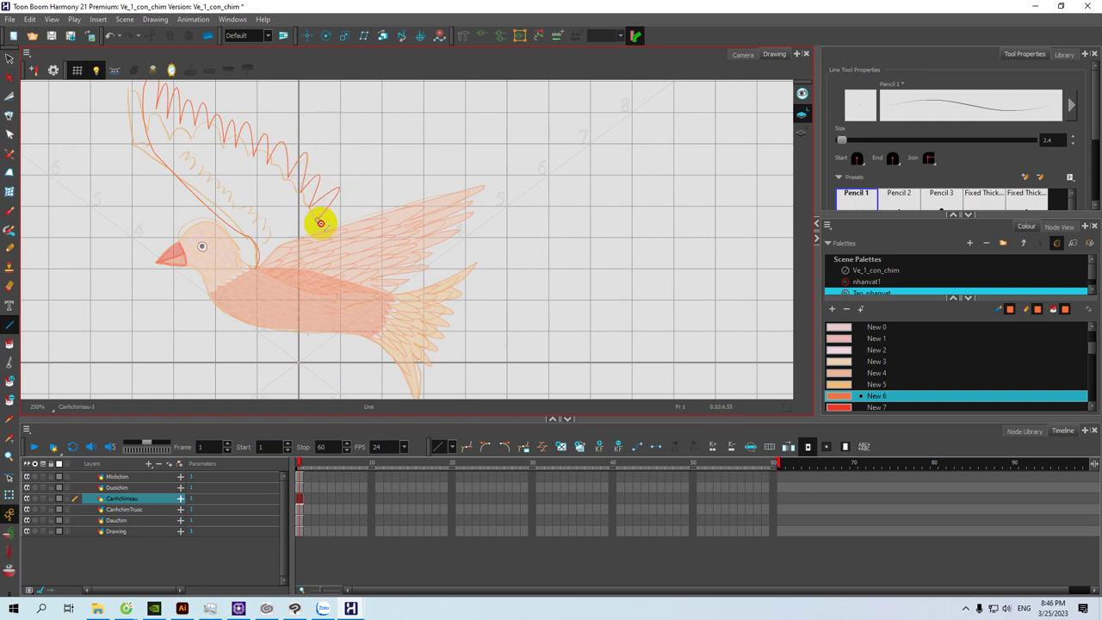
pyautogui.moveTo(277, 203); pyautogui.dragTo(298, 231)
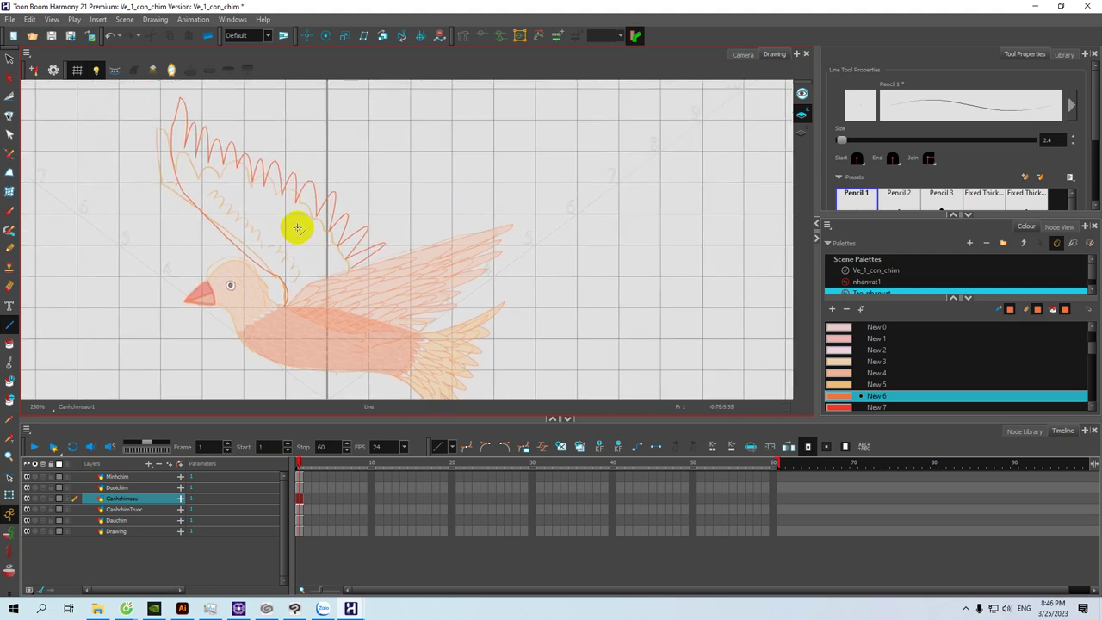
# Step: Draw the innermost row of feathers at the back wing's base and close the outline along the bird's back
pyautogui.scroll(3, 297, 228)
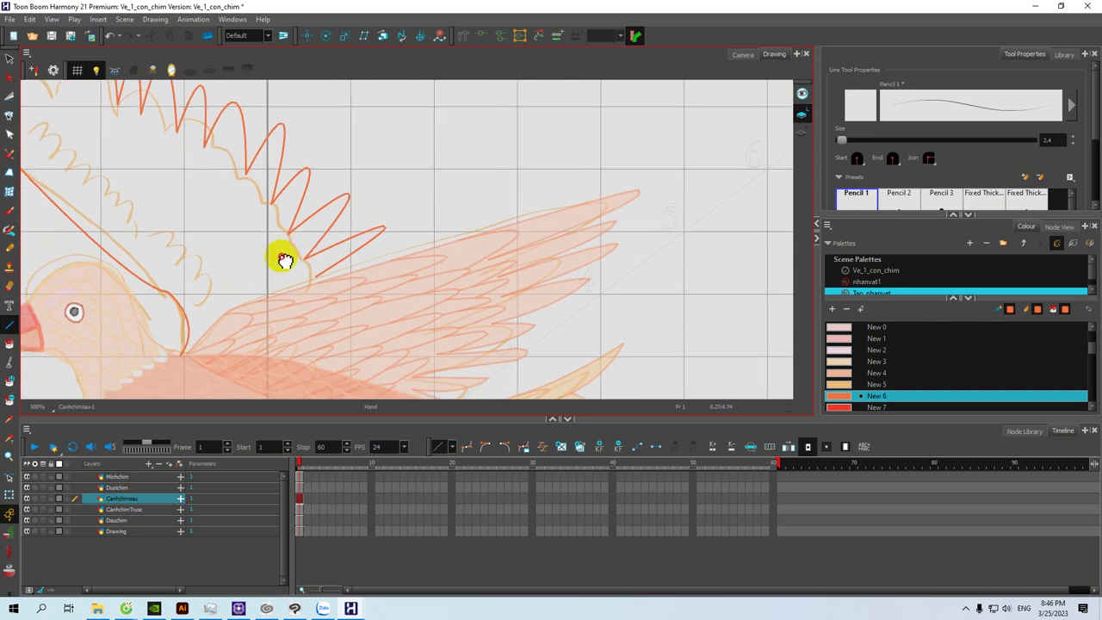
pyautogui.moveTo(208, 308); pyautogui.dragTo(261, 232)
pyautogui.moveTo(240, 308); pyautogui.dragTo(297, 220)
pyautogui.press('space')
pyautogui.moveTo(301, 289)
pyautogui.mouseDown()
pyautogui.moveTo(281, 263)
pyautogui.moveTo(290, 181)
pyautogui.moveTo(282, 268)
pyautogui.mouseUp()
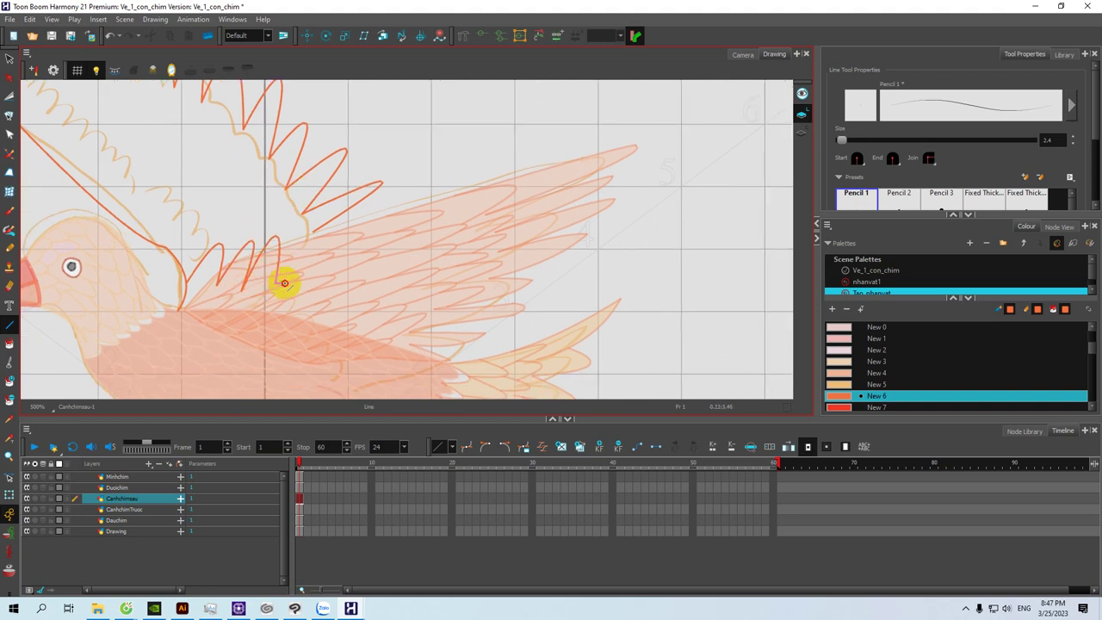
pyautogui.moveTo(292, 285)
pyautogui.mouseDown()
pyautogui.moveTo(295, 202)
pyautogui.moveTo(313, 233)
pyautogui.moveTo(303, 256)
pyautogui.moveTo(194, 310)
pyautogui.mouseUp()
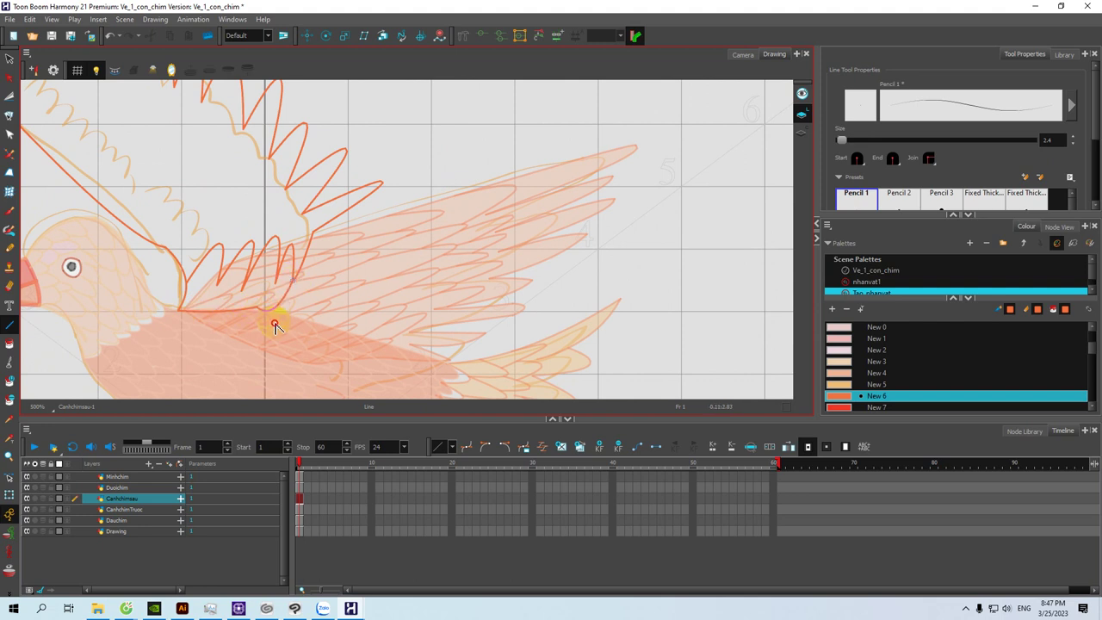
# Step: Draw overlapping feather rows above the base row, filling the lower part of the back wing
pyautogui.moveTo(252, 277)
pyautogui.mouseDown()
pyautogui.moveTo(290, 325)
pyautogui.moveTo(300, 276)
pyautogui.moveTo(267, 312)
pyautogui.moveTo(270, 298)
pyautogui.moveTo(283, 320)
pyautogui.moveTo(288, 301)
pyautogui.moveTo(270, 235)
pyautogui.moveTo(302, 295)
pyautogui.moveTo(270, 283)
pyautogui.moveTo(267, 301)
pyautogui.moveTo(256, 296)
pyautogui.moveTo(281, 223)
pyautogui.mouseUp()
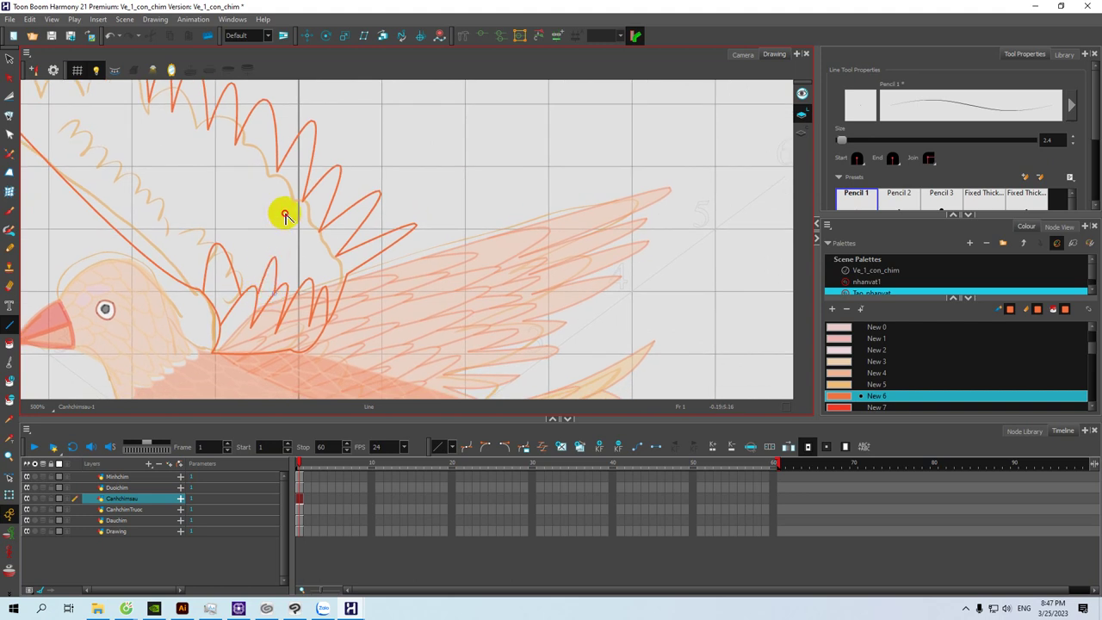
pyautogui.moveTo(262, 273)
pyautogui.mouseDown()
pyautogui.moveTo(278, 198)
pyautogui.moveTo(298, 190)
pyautogui.moveTo(247, 266)
pyautogui.mouseUp()
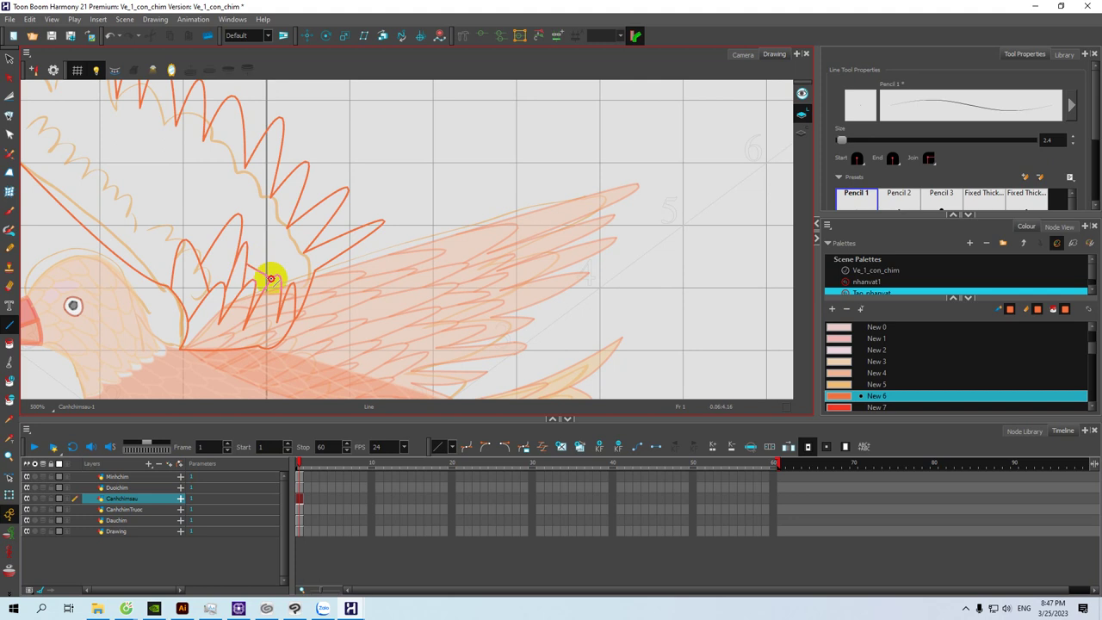
pyautogui.moveTo(292, 224)
pyautogui.mouseDown()
pyautogui.moveTo(295, 180)
pyautogui.moveTo(288, 261)
pyautogui.mouseUp()
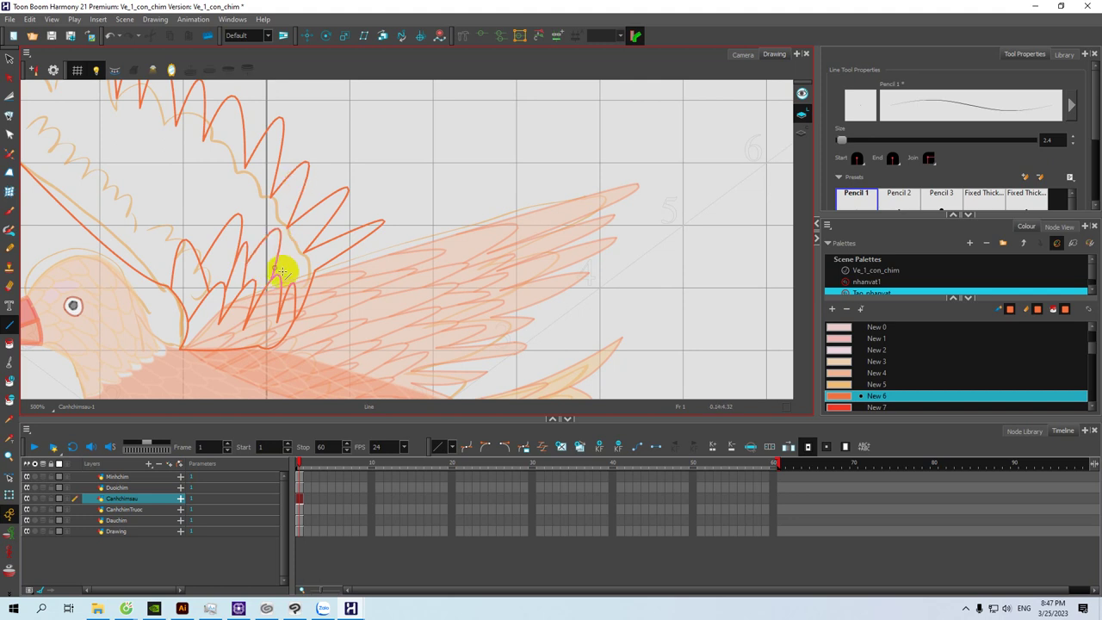
pyautogui.moveTo(311, 229)
pyautogui.mouseDown()
pyautogui.moveTo(290, 229)
pyautogui.moveTo(285, 274)
pyautogui.moveTo(315, 216)
pyautogui.moveTo(281, 226)
pyautogui.moveTo(231, 312)
pyautogui.moveTo(246, 301)
pyautogui.moveTo(263, 216)
pyautogui.moveTo(253, 224)
pyautogui.moveTo(273, 260)
pyautogui.moveTo(228, 326)
pyautogui.moveTo(238, 333)
pyautogui.moveTo(251, 318)
pyautogui.moveTo(262, 227)
pyautogui.moveTo(261, 241)
pyautogui.mouseUp()
pyautogui.moveTo(267, 282)
pyautogui.mouseDown()
pyautogui.moveTo(290, 242)
pyautogui.moveTo(298, 170)
pyautogui.moveTo(258, 227)
pyautogui.moveTo(235, 316)
pyautogui.moveTo(249, 308)
pyautogui.moveTo(273, 326)
pyautogui.moveTo(313, 173)
pyautogui.mouseUp()
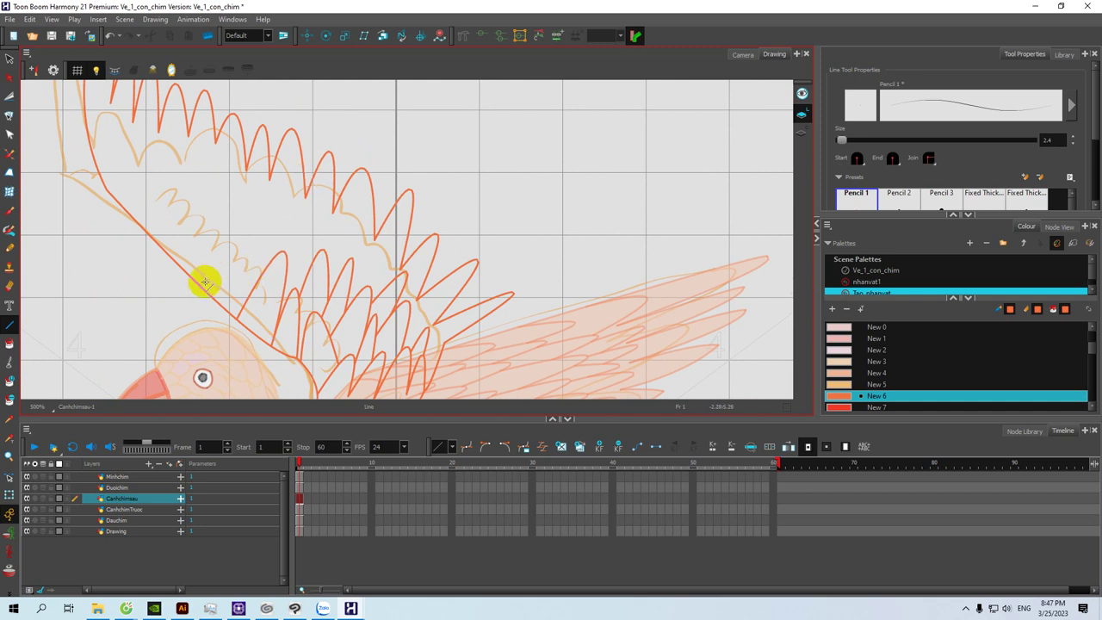
# Step: Draw short feathers up along the back wing's leading edge and add the adjoining middle rows
pyautogui.moveTo(205, 286)
pyautogui.mouseDown()
pyautogui.moveTo(235, 316)
pyautogui.moveTo(292, 177)
pyautogui.mouseUp()
pyautogui.moveTo(253, 221)
pyautogui.mouseDown()
pyautogui.moveTo(263, 214)
pyautogui.moveTo(241, 184)
pyautogui.moveTo(249, 225)
pyautogui.mouseUp()
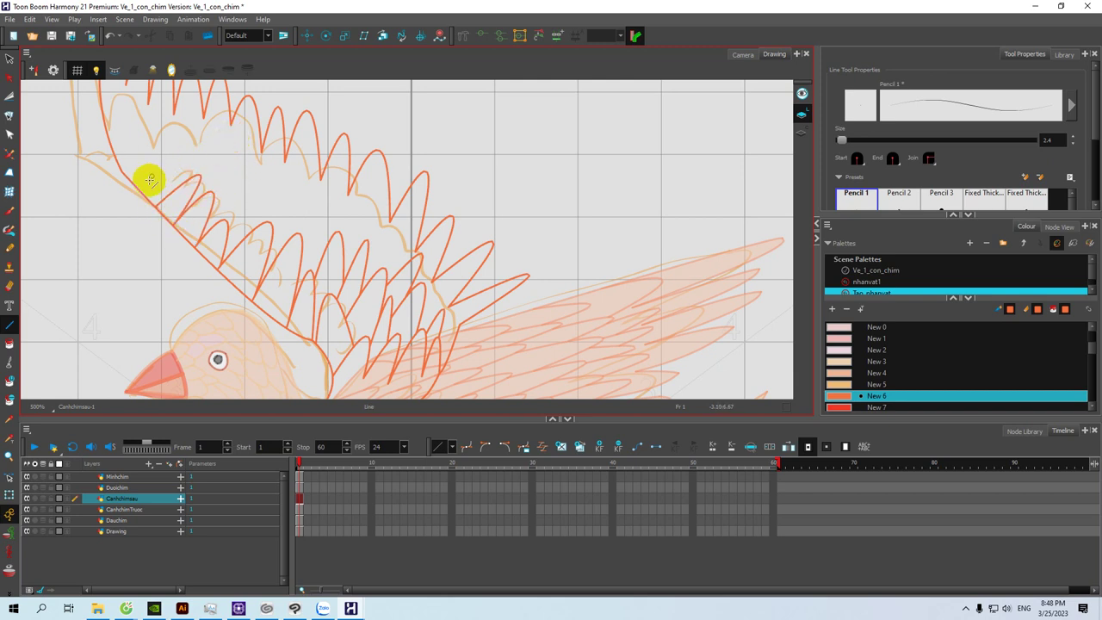
pyautogui.moveTo(139, 188)
pyautogui.mouseDown()
pyautogui.moveTo(154, 205)
pyautogui.moveTo(206, 123)
pyautogui.moveTo(113, 160)
pyautogui.moveTo(132, 176)
pyautogui.moveTo(154, 78)
pyautogui.moveTo(159, 162)
pyautogui.moveTo(172, 95)
pyautogui.moveTo(167, 143)
pyautogui.moveTo(190, 174)
pyautogui.moveTo(195, 91)
pyautogui.moveTo(167, 144)
pyautogui.moveTo(184, 86)
pyautogui.moveTo(259, 204)
pyautogui.moveTo(228, 222)
pyautogui.moveTo(249, 216)
pyautogui.moveTo(253, 143)
pyautogui.moveTo(226, 202)
pyautogui.moveTo(213, 196)
pyautogui.moveTo(236, 199)
pyautogui.moveTo(254, 112)
pyautogui.mouseUp()
pyautogui.press('space')
pyautogui.moveTo(268, 198); pyautogui.dragTo(234, 185)
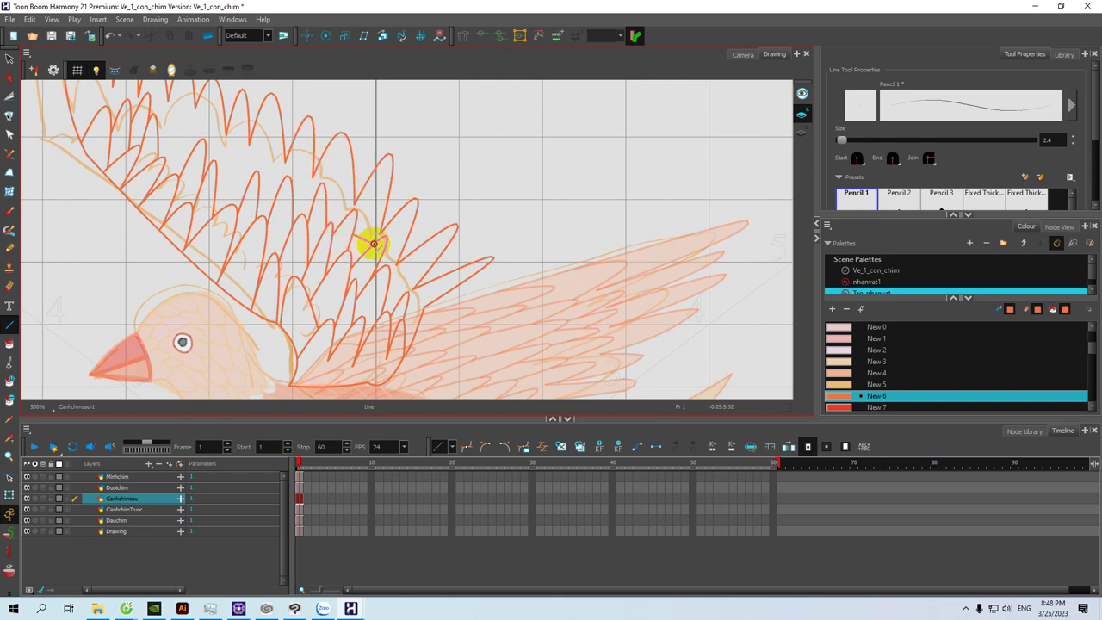
# Step: Extend the inner feather rows through the upper part of the back wing to its tip
pyautogui.moveTo(290, 178); pyautogui.dragTo(348, 226)
pyautogui.moveTo(280, 252)
pyautogui.mouseDown()
pyautogui.moveTo(311, 254)
pyautogui.moveTo(312, 165)
pyautogui.mouseUp()
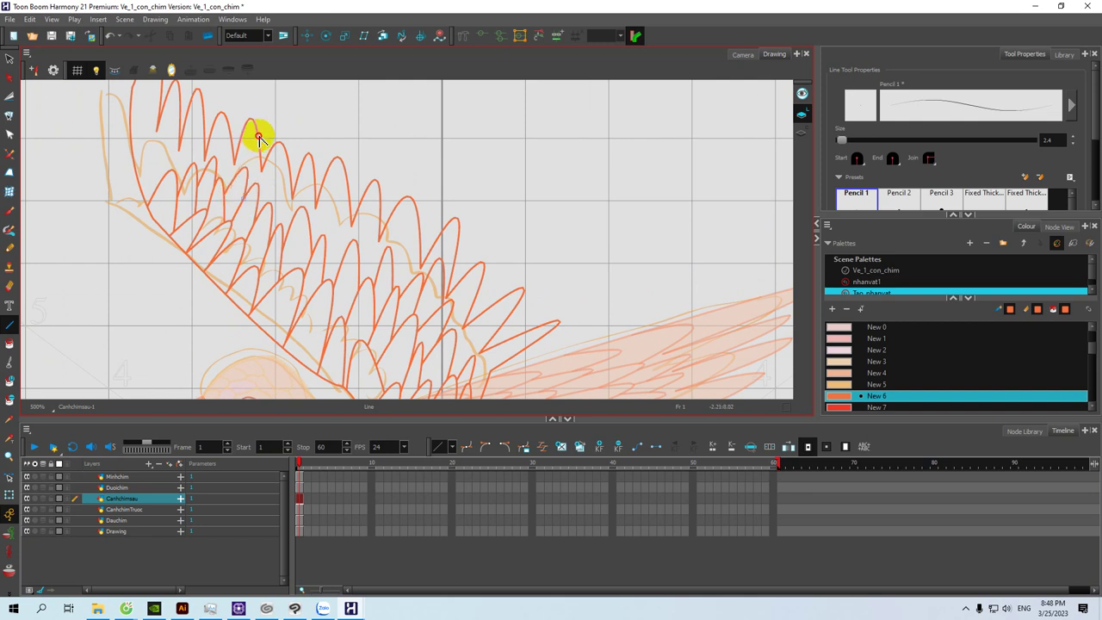
pyautogui.moveTo(177, 160); pyautogui.dragTo(202, 198)
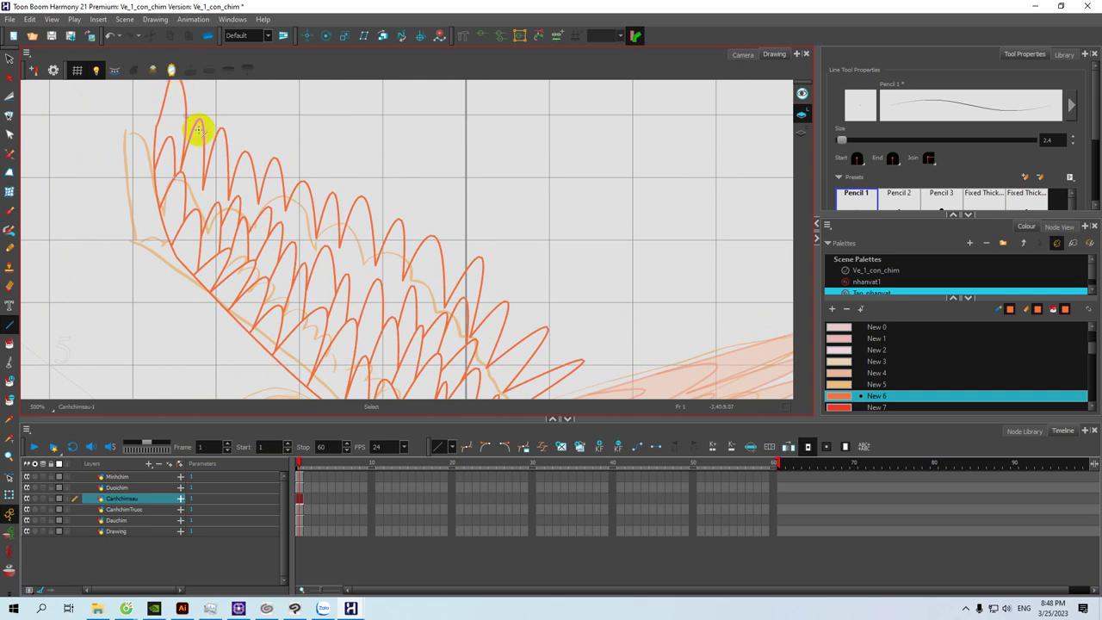
pyautogui.moveTo(292, 264); pyautogui.dragTo(239, 188)
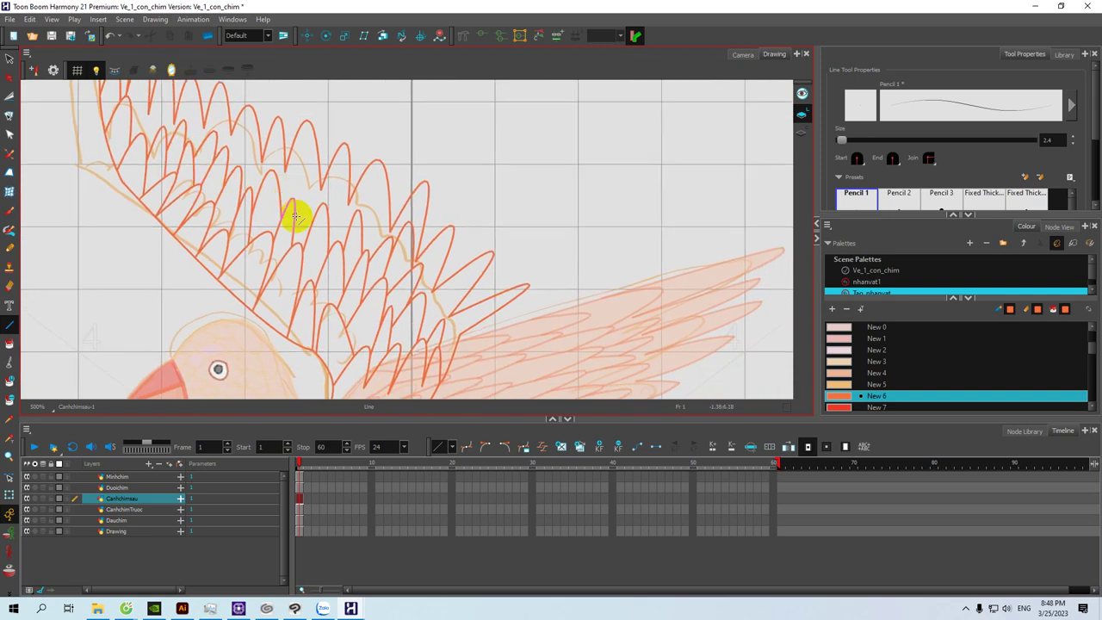
# Step: Add the missing feather lines in the middle of the back wing and check its rows for gaps
pyautogui.moveTo(285, 193); pyautogui.dragTo(308, 146)
pyautogui.press('space')
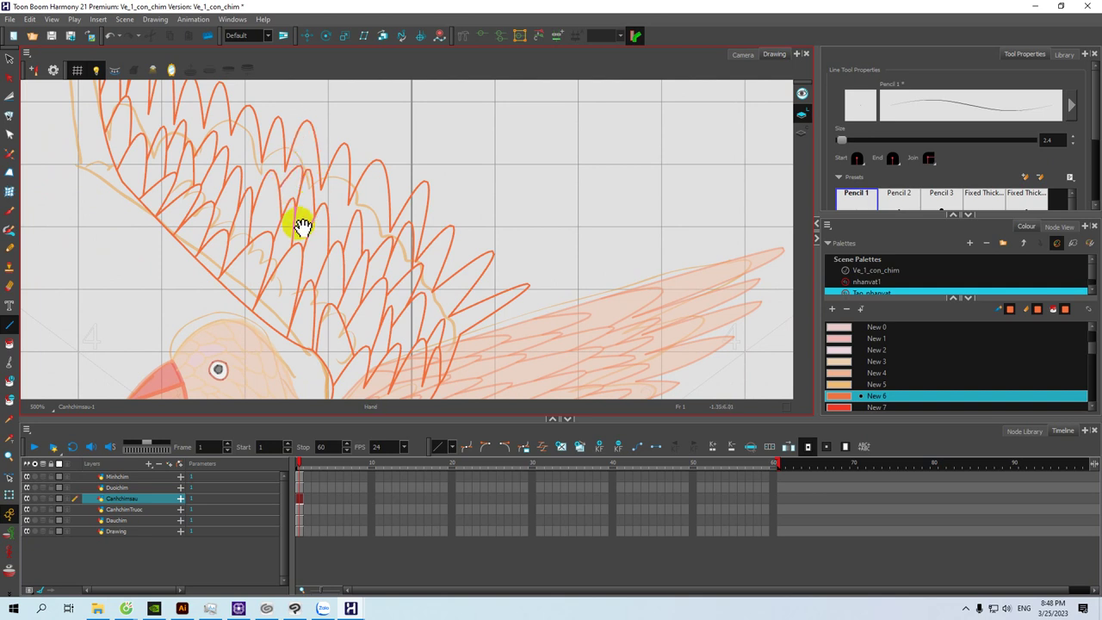
pyautogui.moveTo(303, 227); pyautogui.dragTo(300, 194)
pyautogui.moveTo(276, 256)
pyautogui.mouseDown()
pyautogui.moveTo(276, 234)
pyautogui.moveTo(290, 268)
pyautogui.mouseUp()
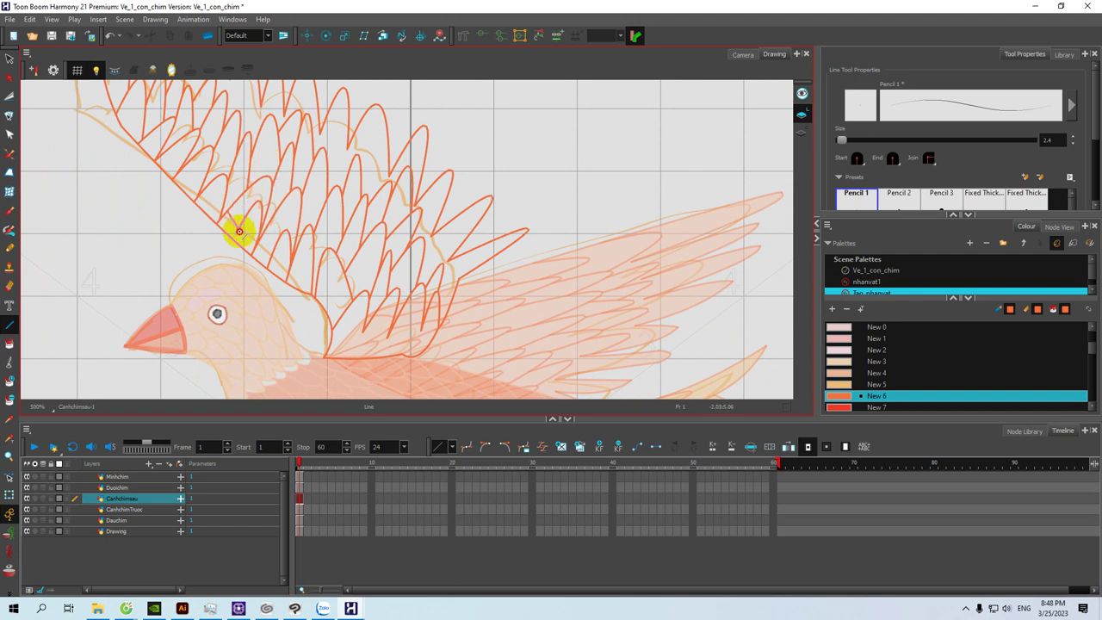
pyautogui.scroll(4, 250, 207)
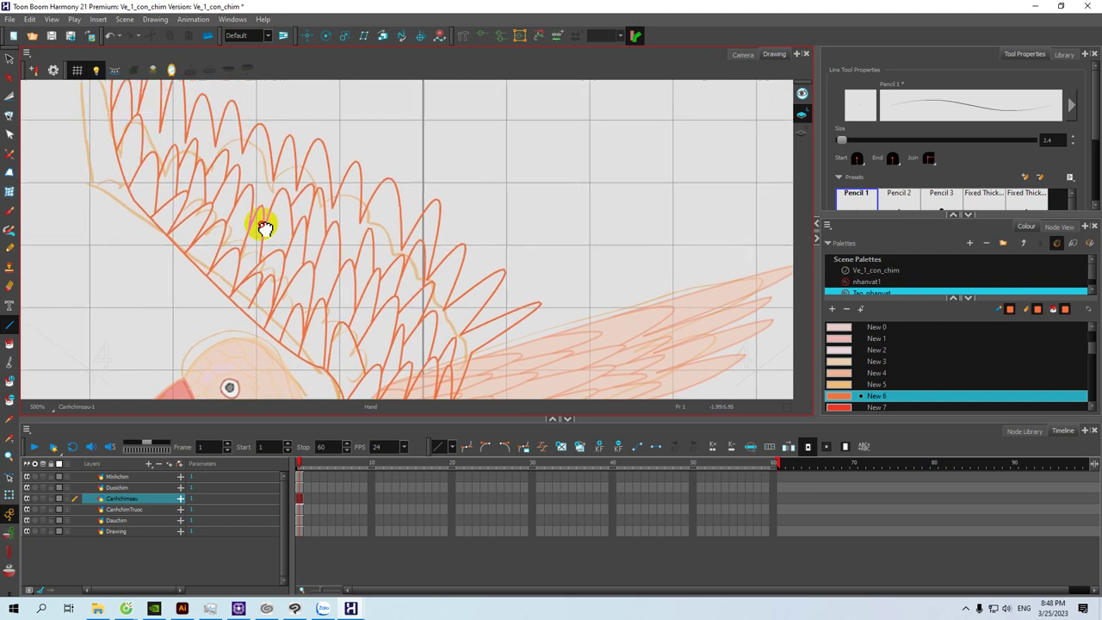
pyautogui.moveTo(295, 244); pyautogui.dragTo(291, 232)
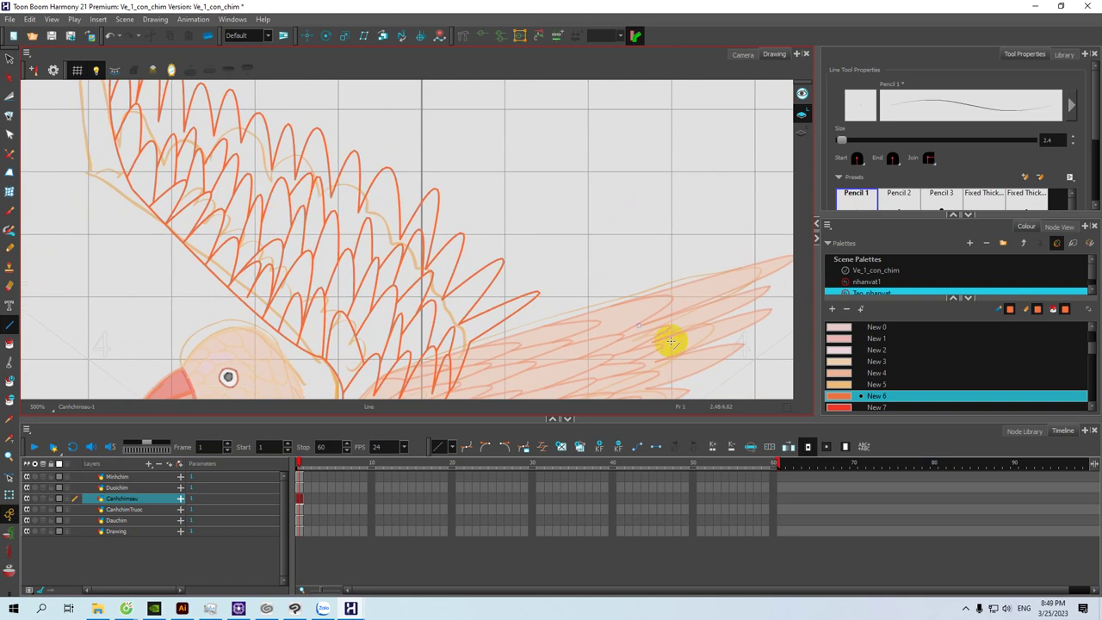
# Step: Choose the New 4 colour and paint the back wing's feathers from the base up to the tip
pyautogui.click(842, 376)
pyautogui.scroll(-4, 316, 241)
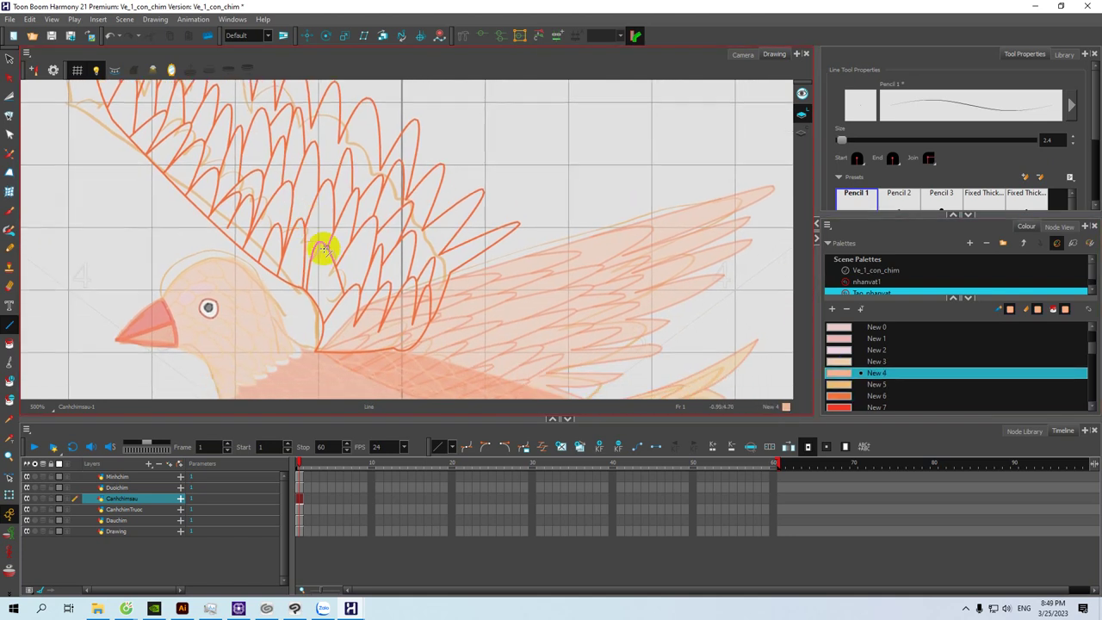
pyautogui.hotkey('alt', 'i')
pyautogui.click(361, 329)
pyautogui.click(332, 289)
pyautogui.moveTo(353, 273)
pyautogui.mouseDown()
pyautogui.moveTo(366, 251)
pyautogui.moveTo(399, 270)
pyautogui.moveTo(376, 281)
pyautogui.moveTo(451, 253)
pyautogui.moveTo(428, 235)
pyautogui.moveTo(452, 256)
pyautogui.mouseUp()
pyautogui.moveTo(363, 206)
pyautogui.mouseDown()
pyautogui.moveTo(341, 228)
pyautogui.moveTo(320, 217)
pyautogui.moveTo(305, 185)
pyautogui.moveTo(344, 174)
pyautogui.moveTo(292, 250)
pyautogui.moveTo(273, 247)
pyautogui.moveTo(279, 220)
pyautogui.moveTo(246, 218)
pyautogui.moveTo(254, 189)
pyautogui.moveTo(296, 162)
pyautogui.moveTo(264, 174)
pyautogui.moveTo(305, 209)
pyautogui.moveTo(289, 194)
pyautogui.moveTo(263, 206)
pyautogui.moveTo(246, 189)
pyautogui.moveTo(222, 204)
pyautogui.moveTo(244, 232)
pyautogui.moveTo(229, 139)
pyautogui.moveTo(205, 180)
pyautogui.moveTo(214, 152)
pyautogui.moveTo(232, 174)
pyautogui.moveTo(205, 197)
pyautogui.moveTo(199, 168)
pyautogui.mouseUp()
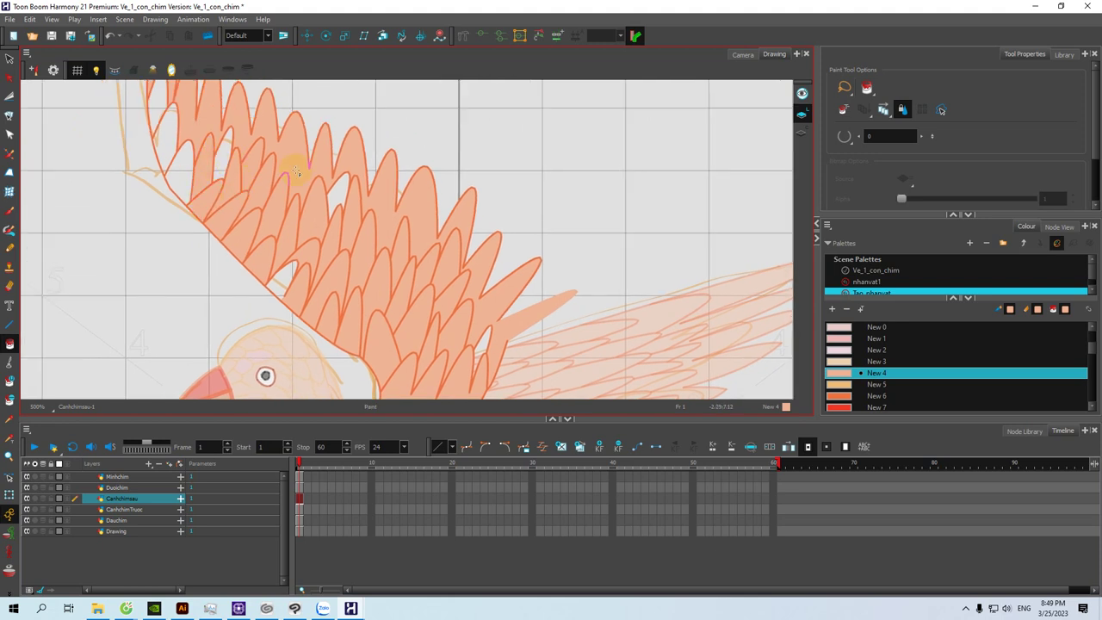
# Step: Paint the remaining unfilled feathers near the back wing's tip and leading edge with New 4
pyautogui.click(187, 168)
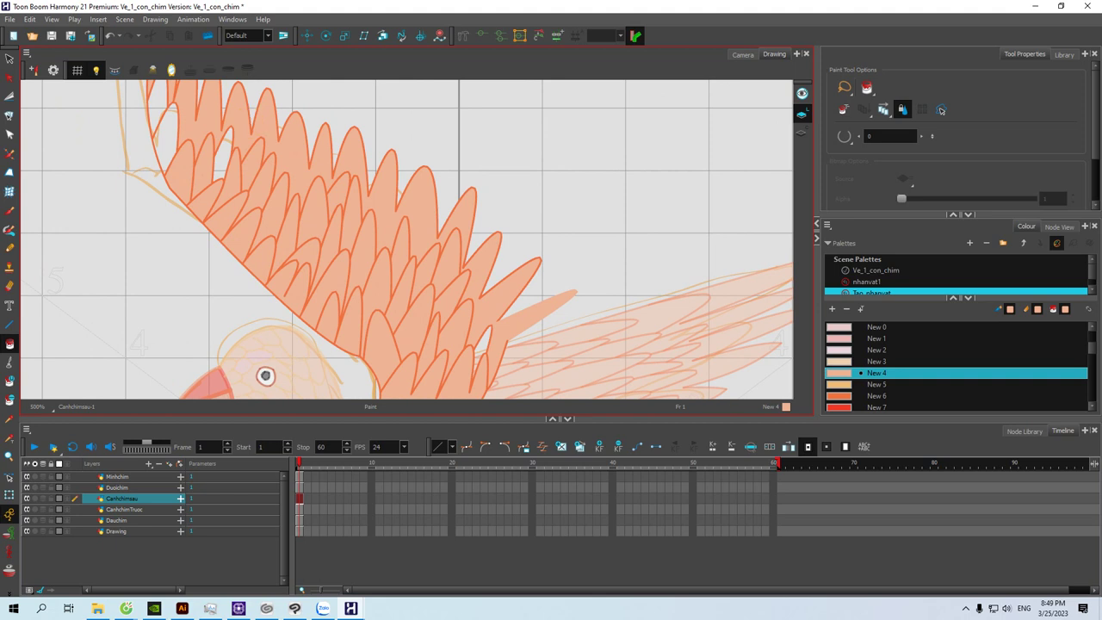
pyautogui.hotkey('alt', 'Tab')
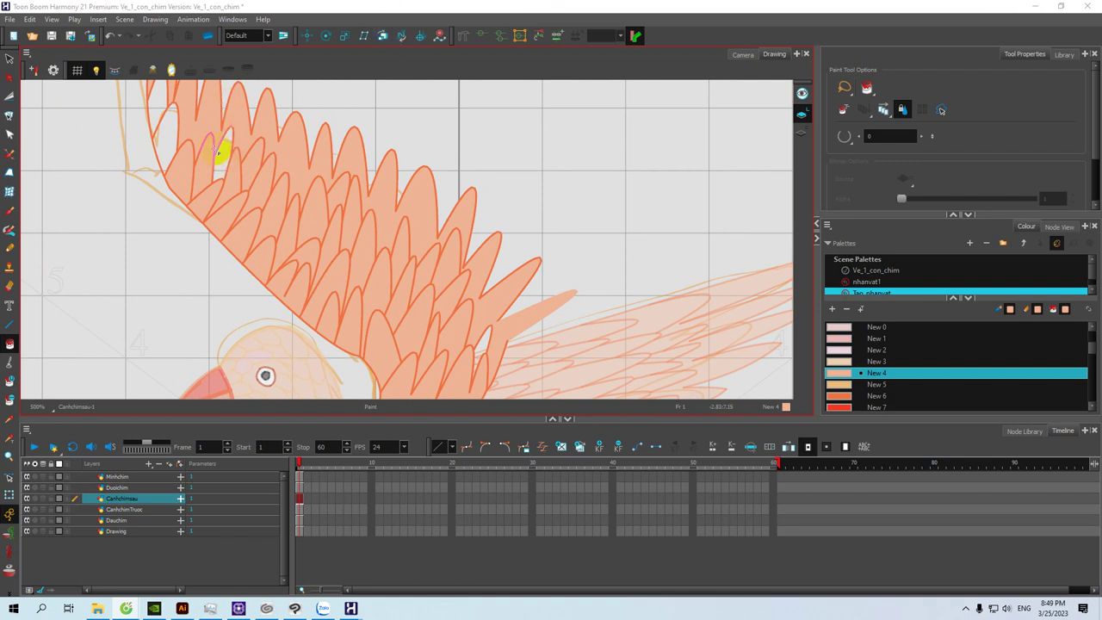
pyautogui.click(165, 142)
pyautogui.moveTo(169, 115); pyautogui.dragTo(180, 153)
pyautogui.click(175, 144)
pyautogui.moveTo(255, 227); pyautogui.dragTo(236, 197)
pyautogui.scroll(-4, 236, 189)
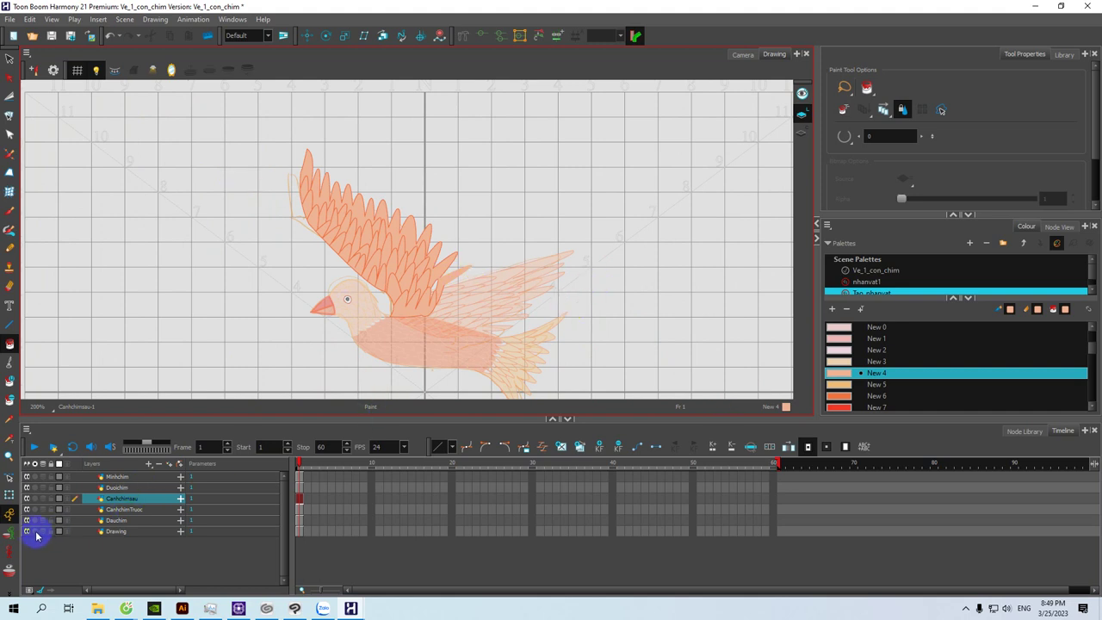
# Step: Hide the Drawing sketch layer and show the coloured bird up close in the Camera view
pyautogui.click(739, 55)
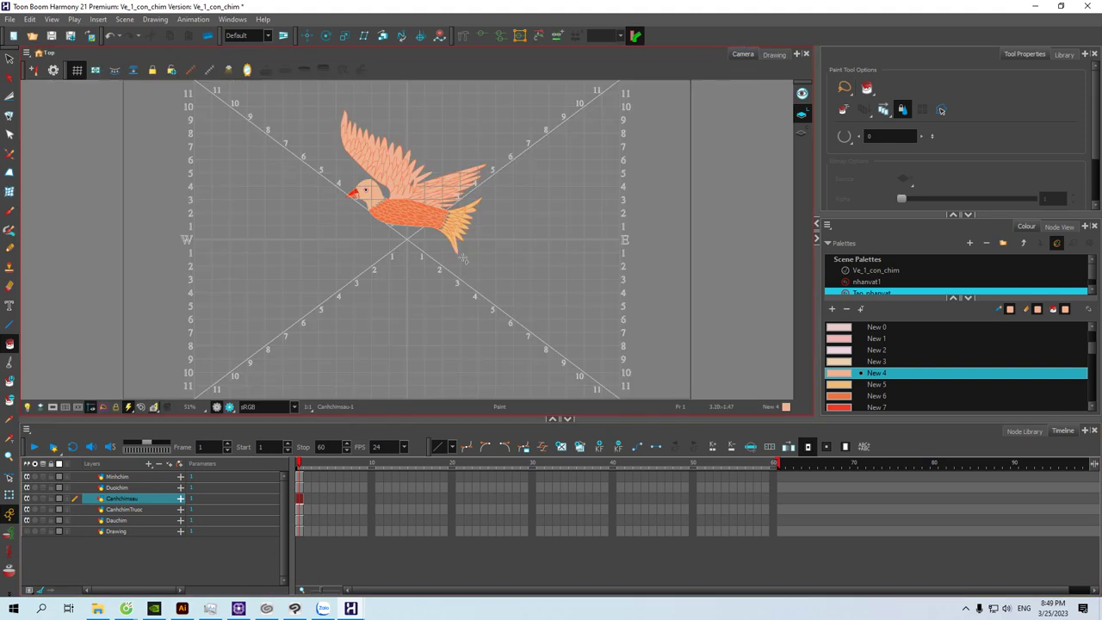
pyautogui.click(396, 229)
pyautogui.scroll(2, 374, 285)
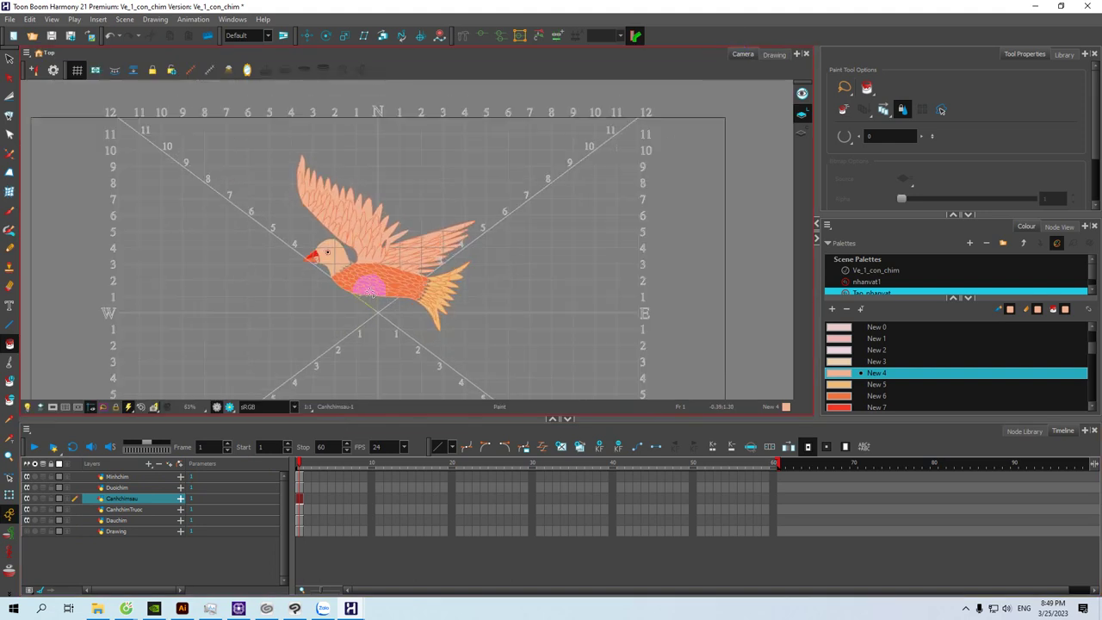
pyautogui.scroll(2, 371, 293)
pyautogui.moveTo(436, 315)
pyautogui.mouseDown()
pyautogui.moveTo(416, 290)
pyautogui.moveTo(488, 330)
pyautogui.moveTo(470, 340)
pyautogui.moveTo(444, 318)
pyautogui.mouseUp()
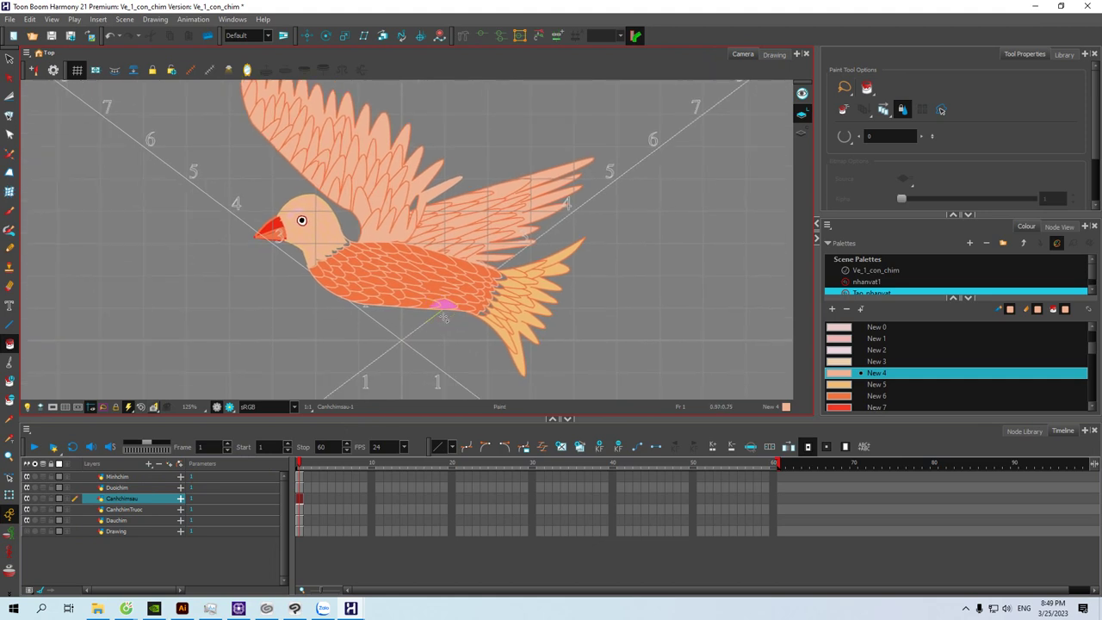
# Step: Enlarge the Camera view area, examine where the wings join the body, and select the Canhchimsau drawing at frame 1
pyautogui.moveTo(453, 411); pyautogui.dragTo(457, 465)
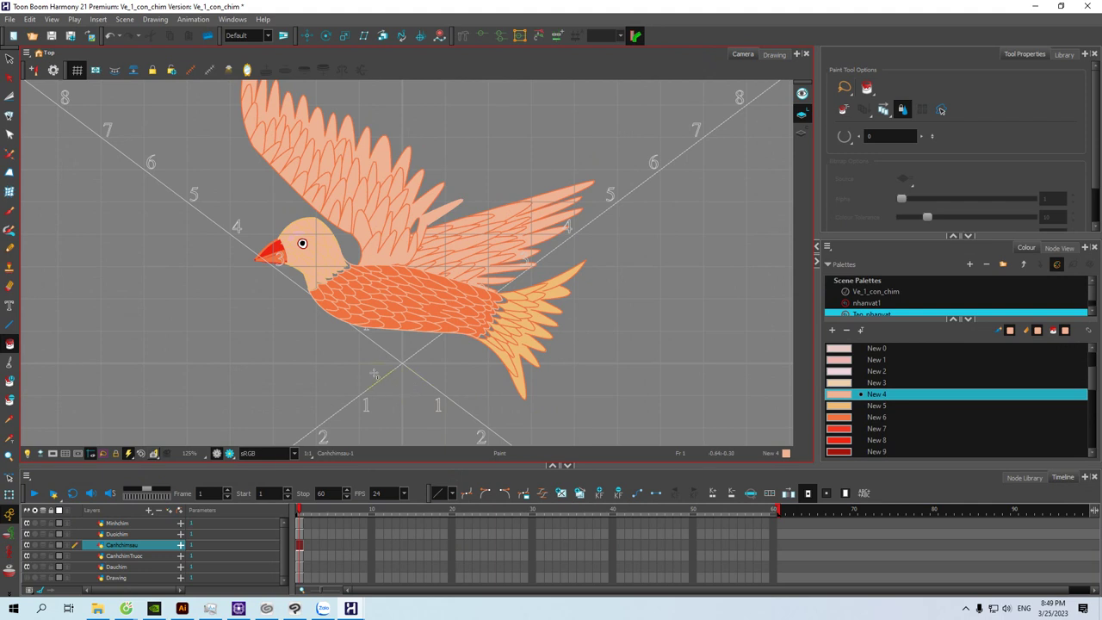
pyautogui.moveTo(401, 462); pyautogui.dragTo(416, 466)
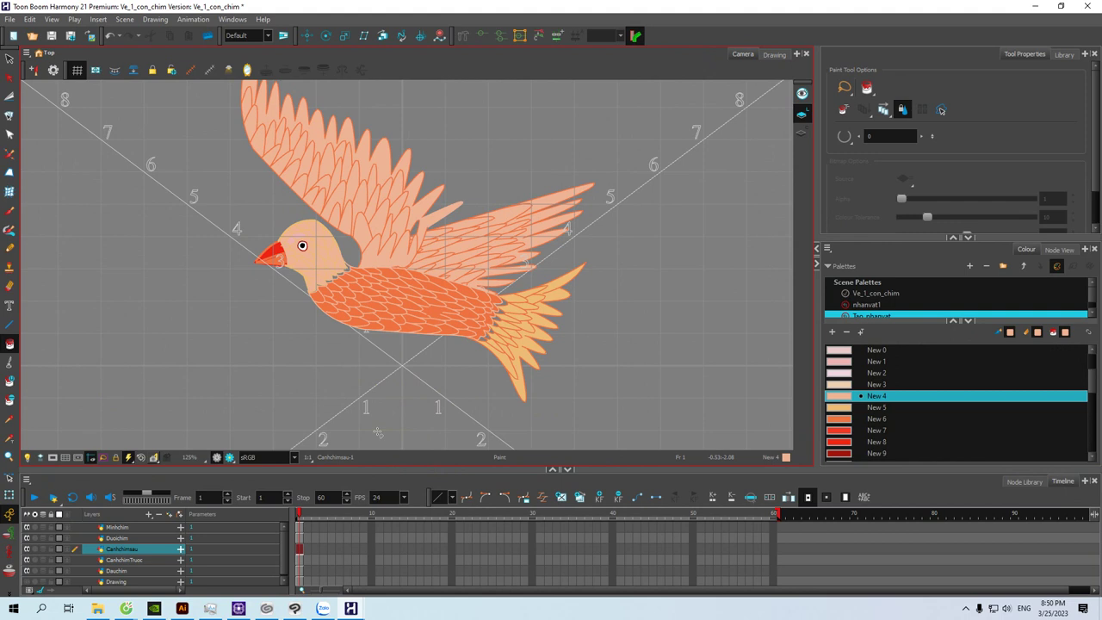
pyautogui.scroll(4, 405, 272)
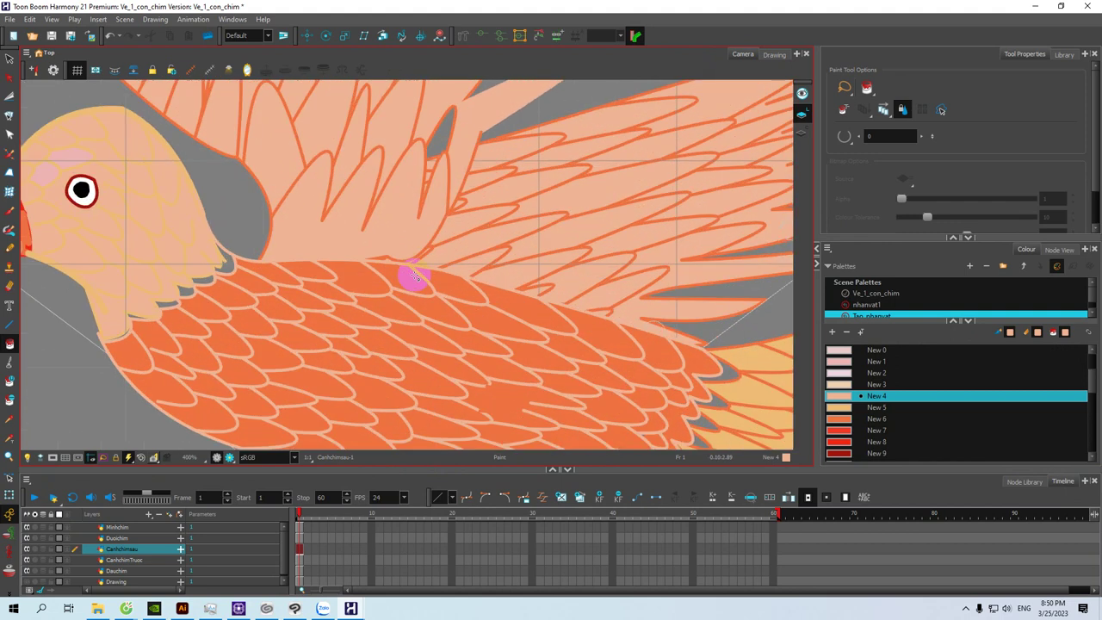
pyautogui.click(299, 549)
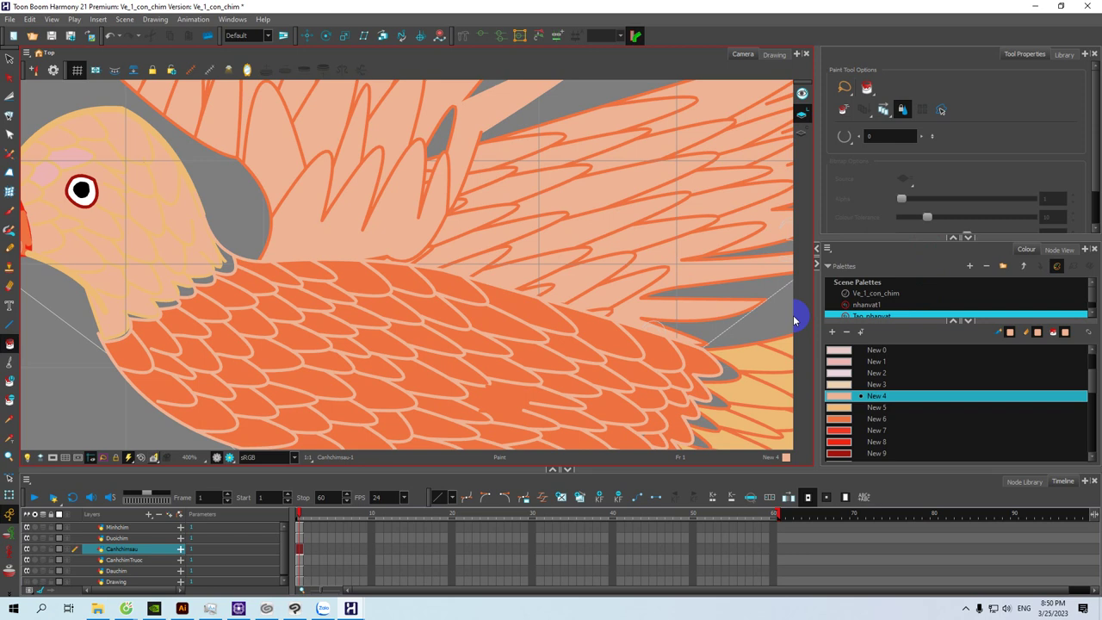
# Step: Fill the remaining gap in the wing where it meets the other wing on the Canhchimsau layer with colour New 4
pyautogui.click(444, 138)
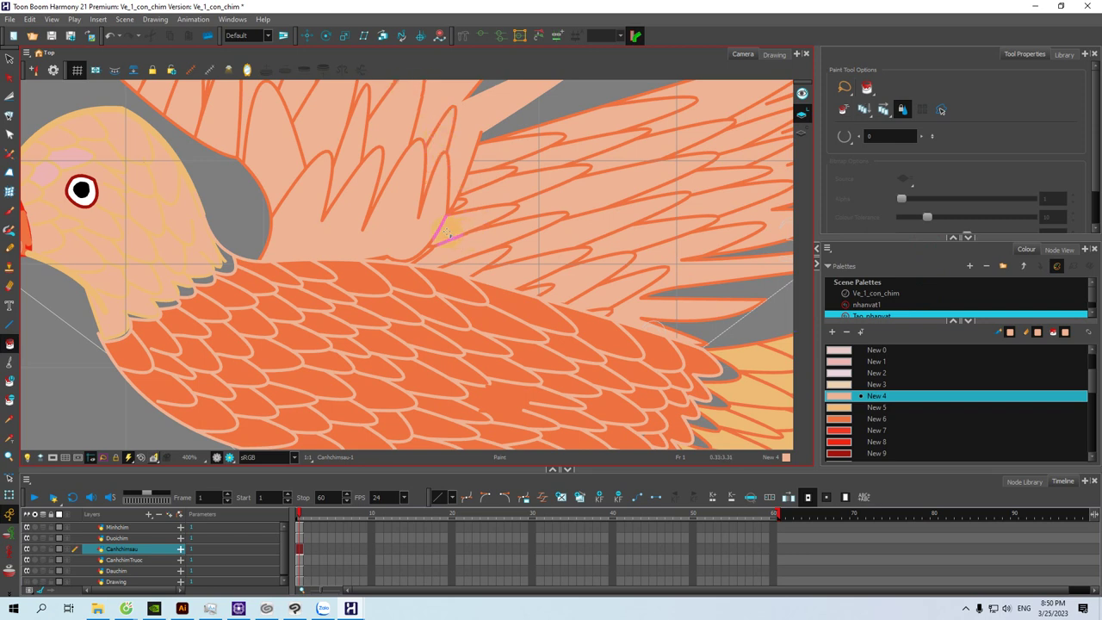
pyautogui.scroll(-3, 450, 232)
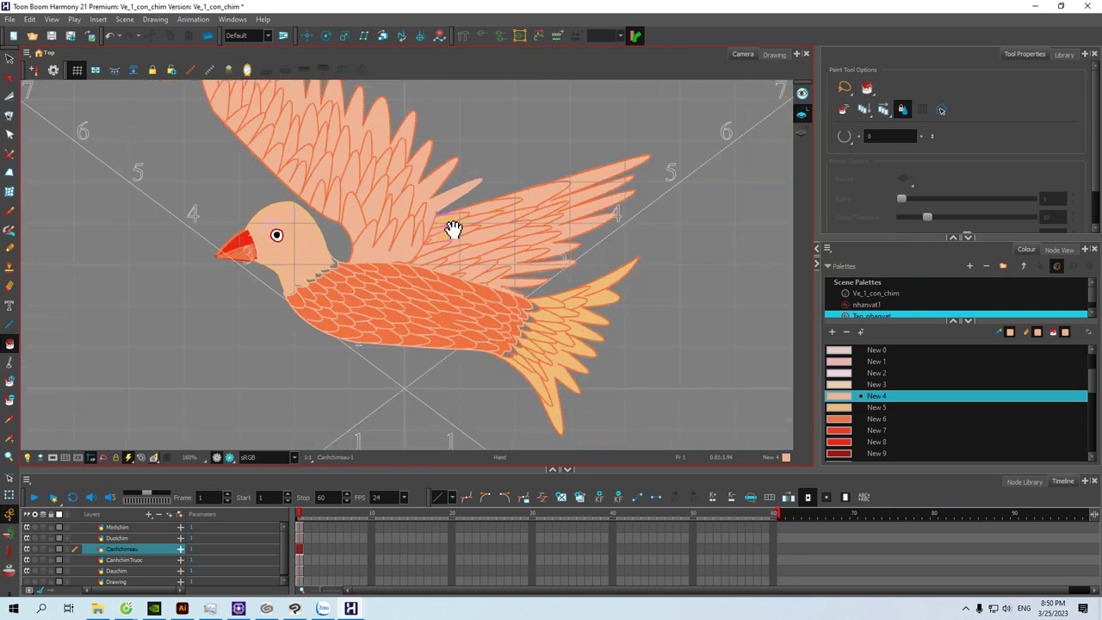
pyautogui.moveTo(522, 298); pyautogui.dragTo(492, 292)
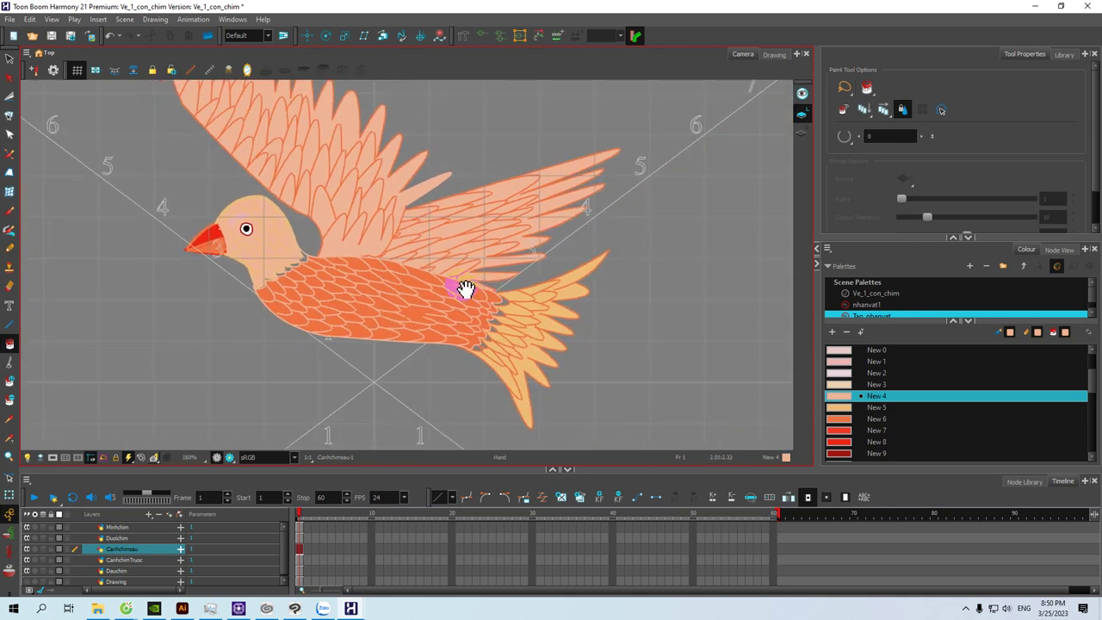
pyautogui.scroll(3, 433, 299)
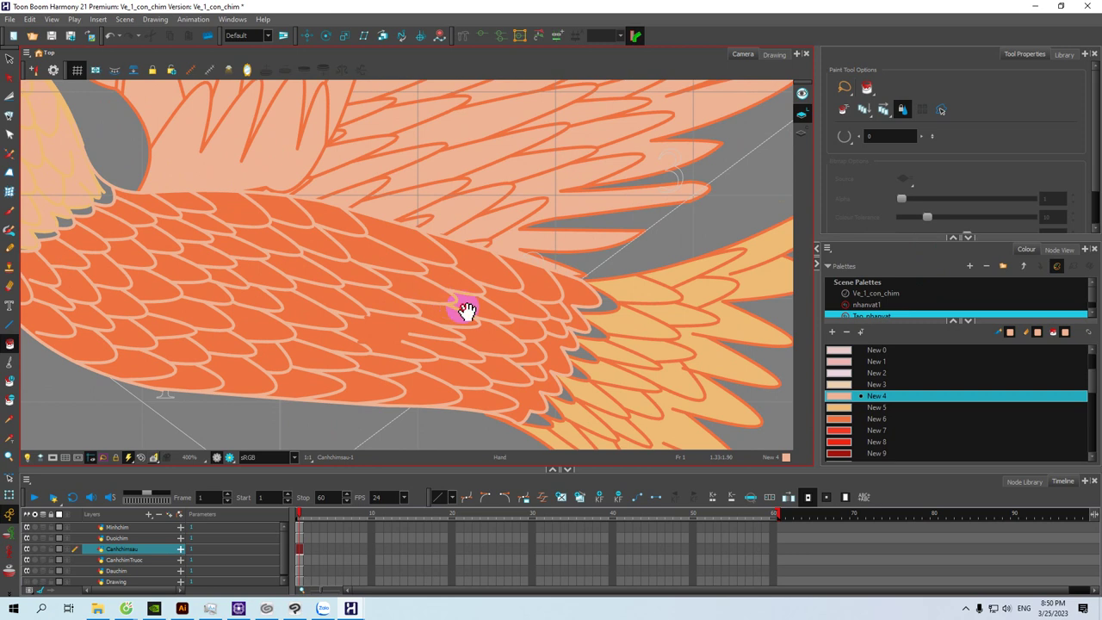
pyautogui.moveTo(465, 310); pyautogui.dragTo(561, 304)
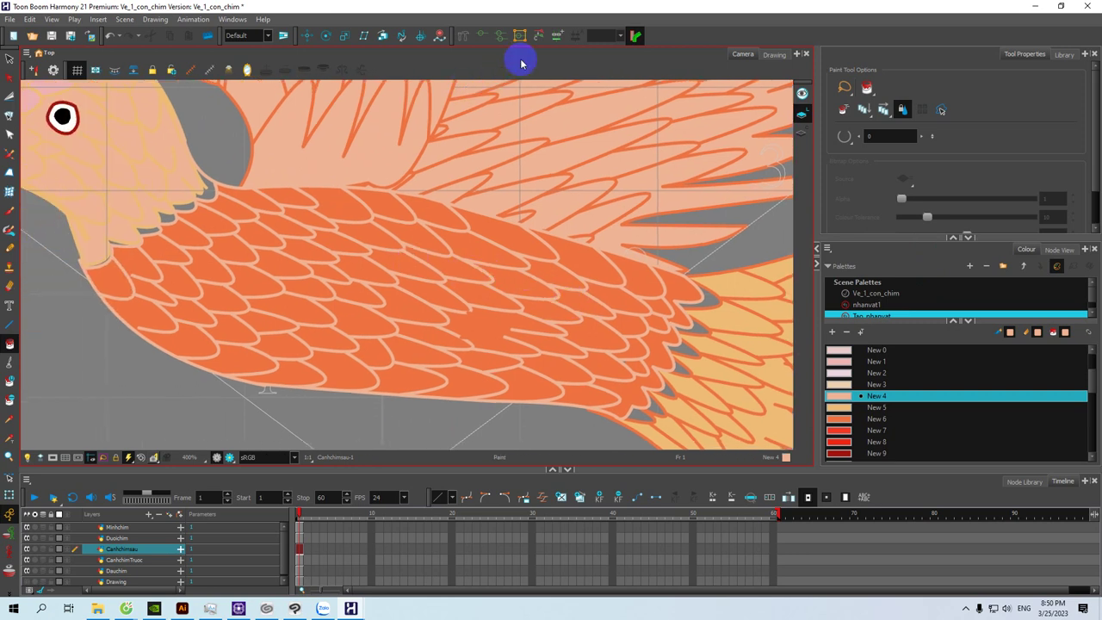
pyautogui.scroll(-2, 308, 140)
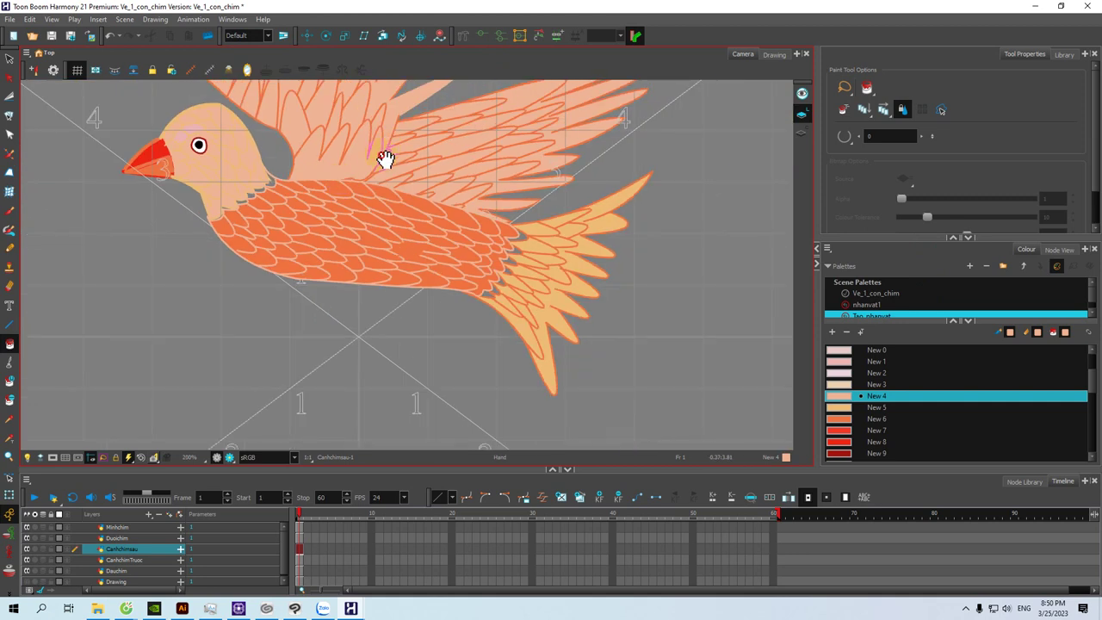
pyautogui.moveTo(389, 143); pyautogui.dragTo(376, 229)
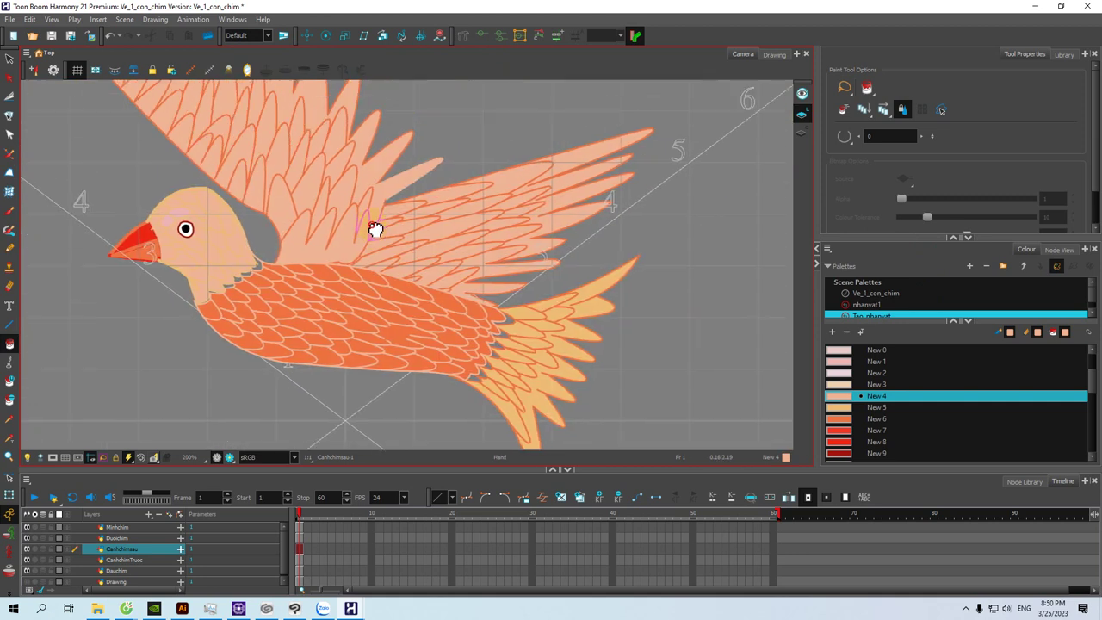
# Step: Open a floating Node View window and add another Node View tab to it
pyautogui.click(231, 21)
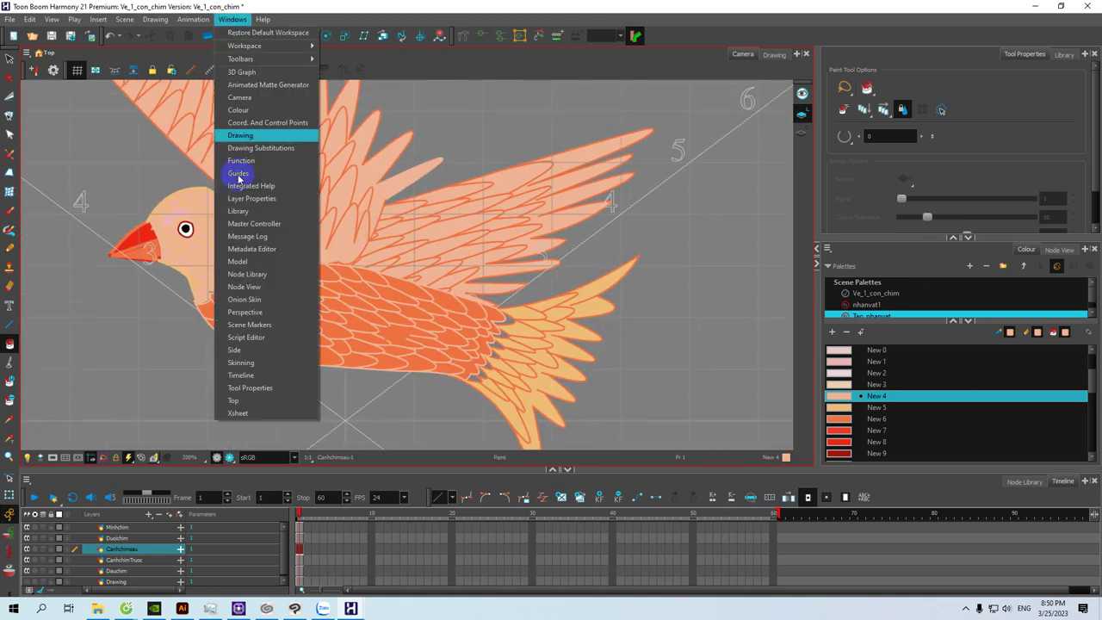
pyautogui.click(258, 291)
pyautogui.moveTo(0, 58); pyautogui.dragTo(543, 71)
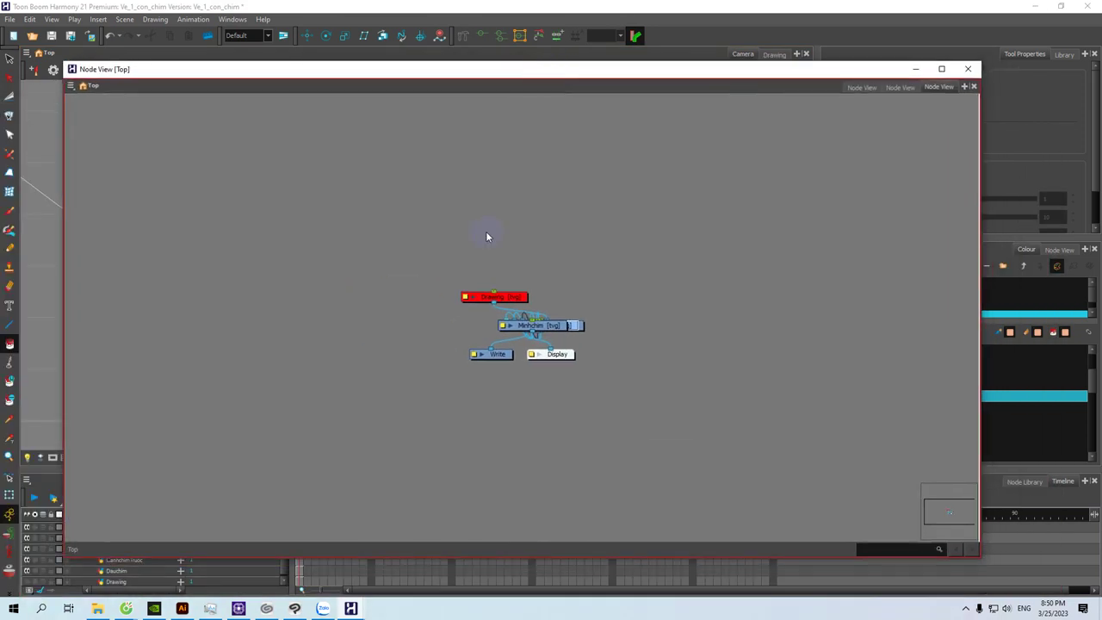
pyautogui.moveTo(408, 254); pyautogui.dragTo(612, 419)
pyautogui.click(945, 86)
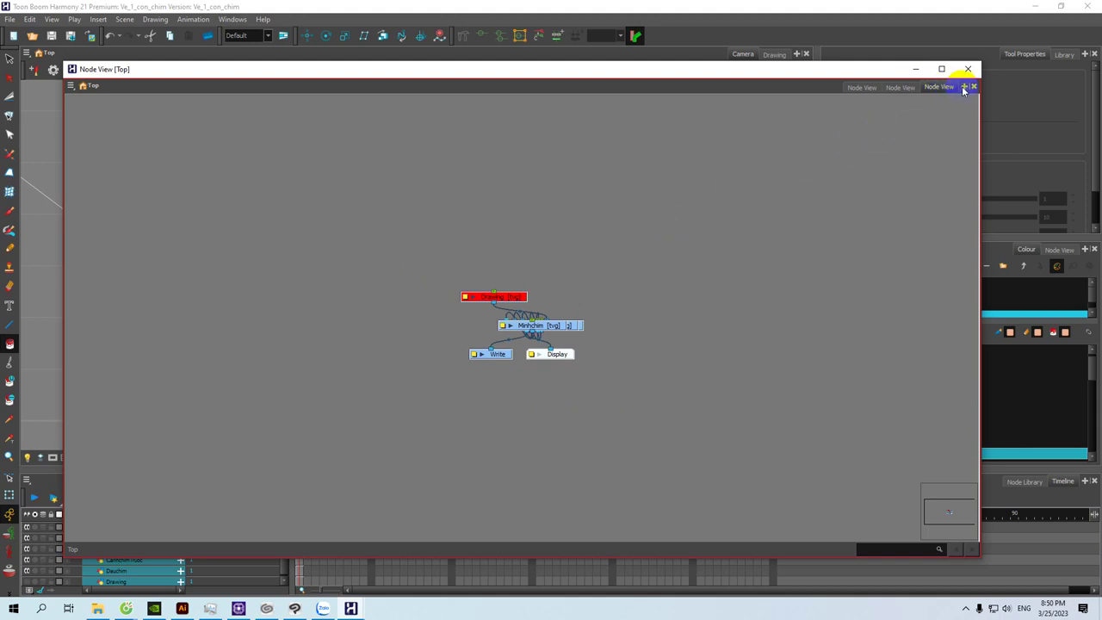
pyautogui.click(965, 86)
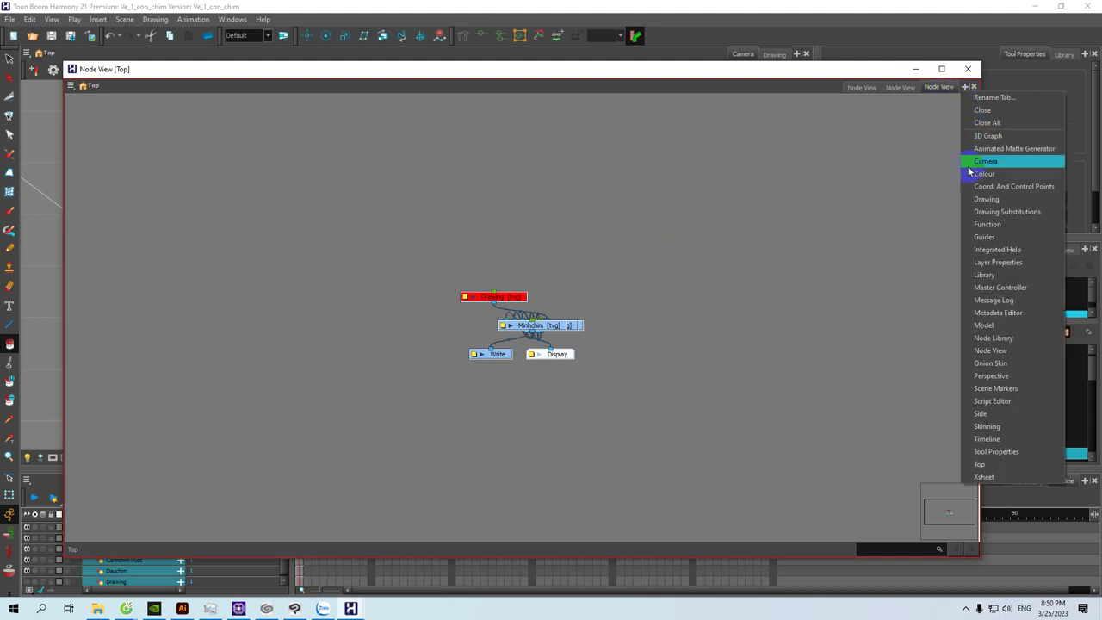
pyautogui.click(990, 352)
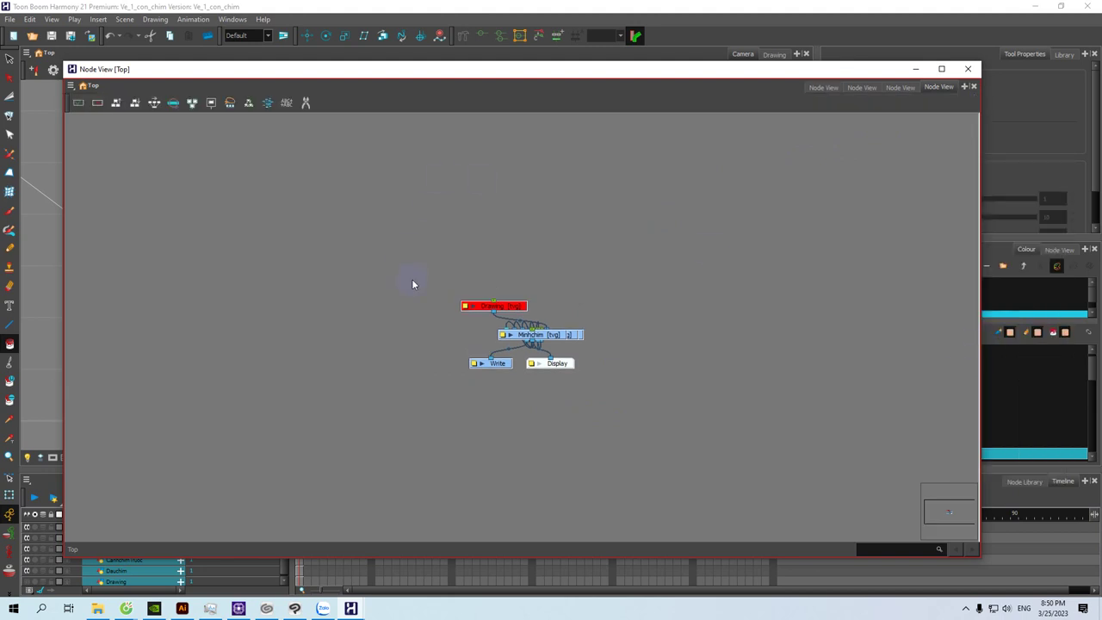
# Step: Order all the stacked nodes in the network with X overlap 25%, layer spacing 60 and vertical spacing 5
pyautogui.moveTo(398, 268); pyautogui.dragTo(630, 420)
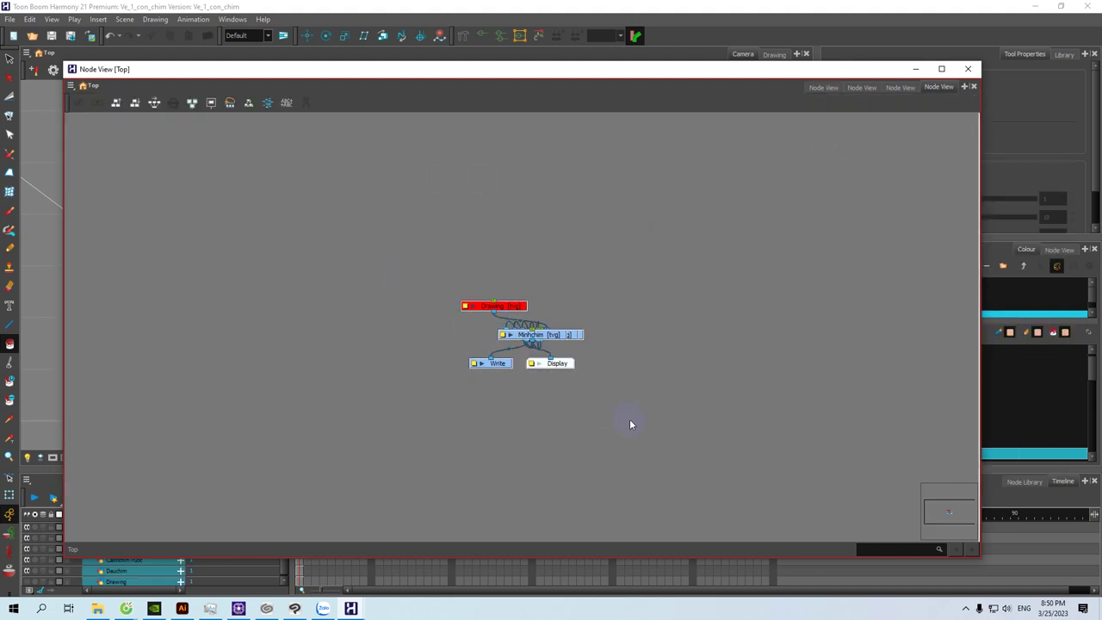
pyautogui.click(117, 104)
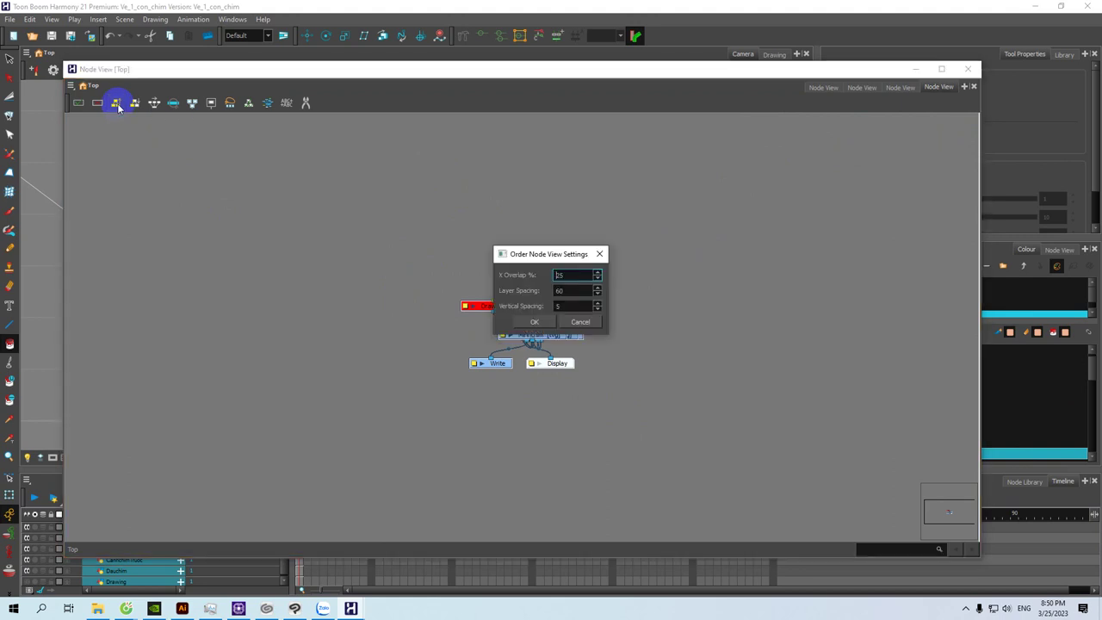
pyautogui.click(534, 322)
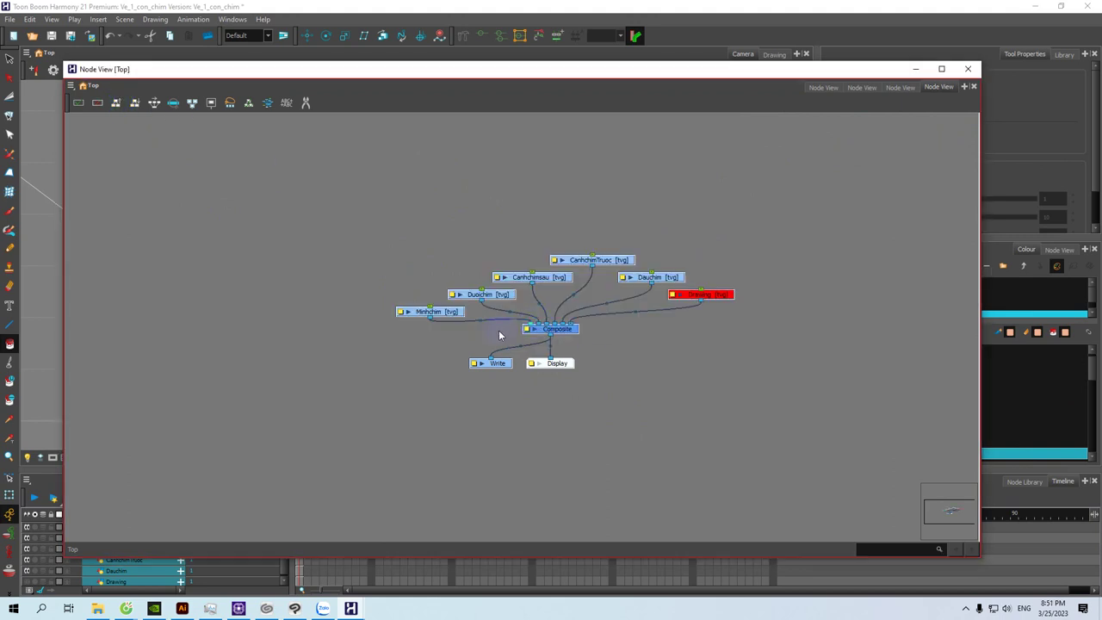
# Step: Spread the Minhchim, Duoichim and Canhchimsau nodes upward and apart from one another above the Composite
pyautogui.scroll(4, 508, 333)
pyautogui.moveTo(645, 266); pyautogui.dragTo(583, 278)
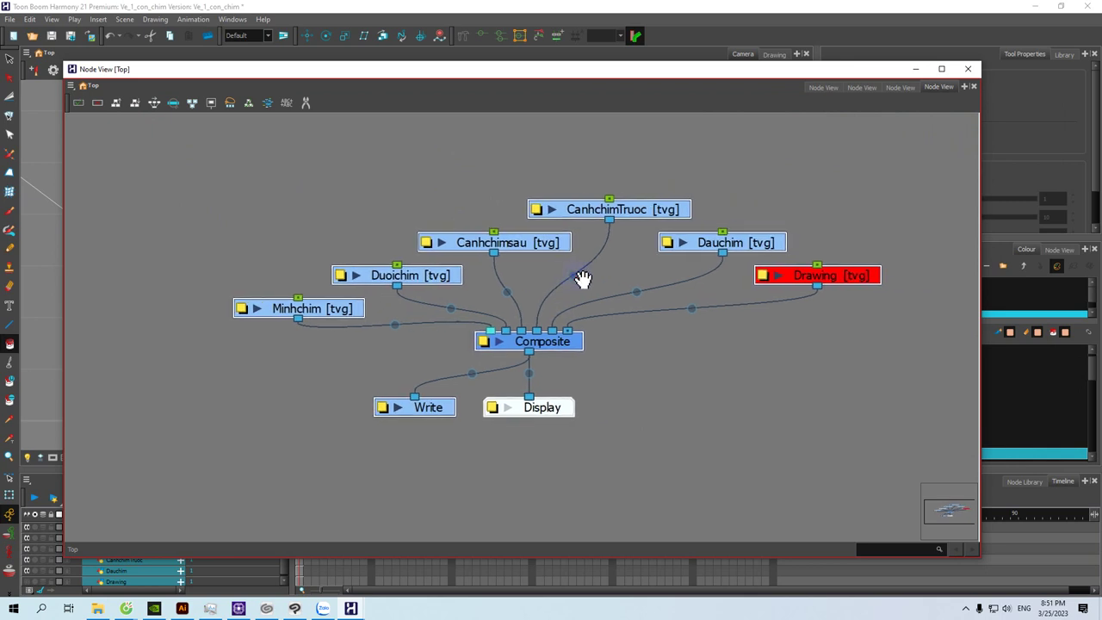
pyautogui.moveTo(338, 311); pyautogui.dragTo(245, 265)
pyautogui.click(293, 240)
pyautogui.moveTo(424, 289); pyautogui.dragTo(383, 222)
pyautogui.moveTo(502, 248); pyautogui.dragTo(508, 176)
# Step: Move the CanhchimTruoc and Dauchim nodes away from the Composite and set the red Drawing node apart below them
pyautogui.click(644, 221)
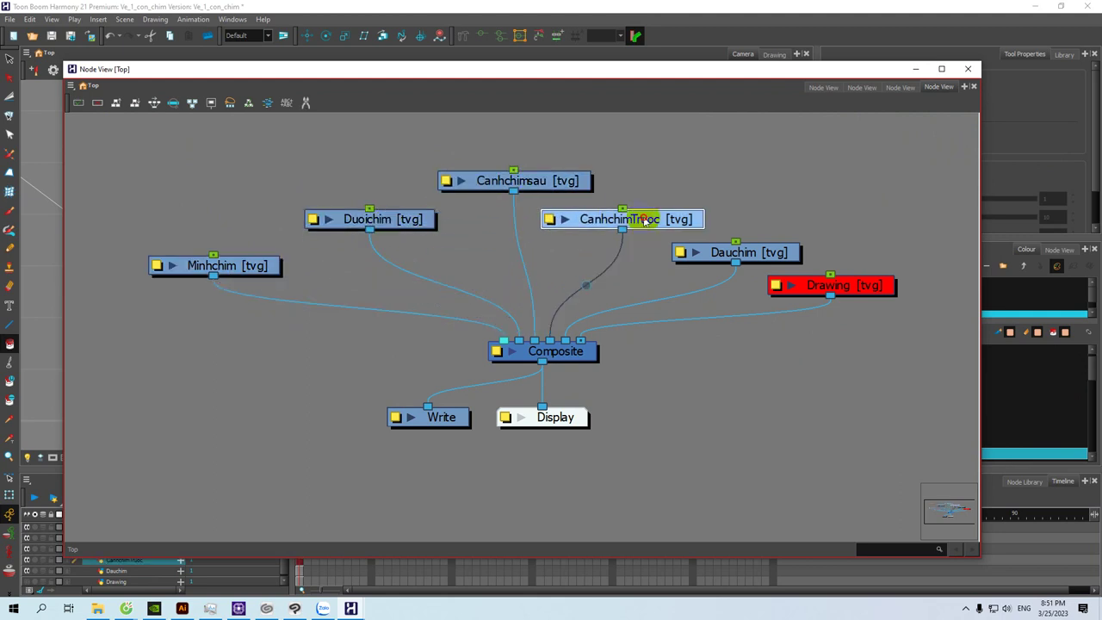
pyautogui.moveTo(644, 221); pyautogui.dragTo(690, 196)
pyautogui.moveTo(732, 252); pyautogui.dragTo(809, 226)
pyautogui.click(834, 290)
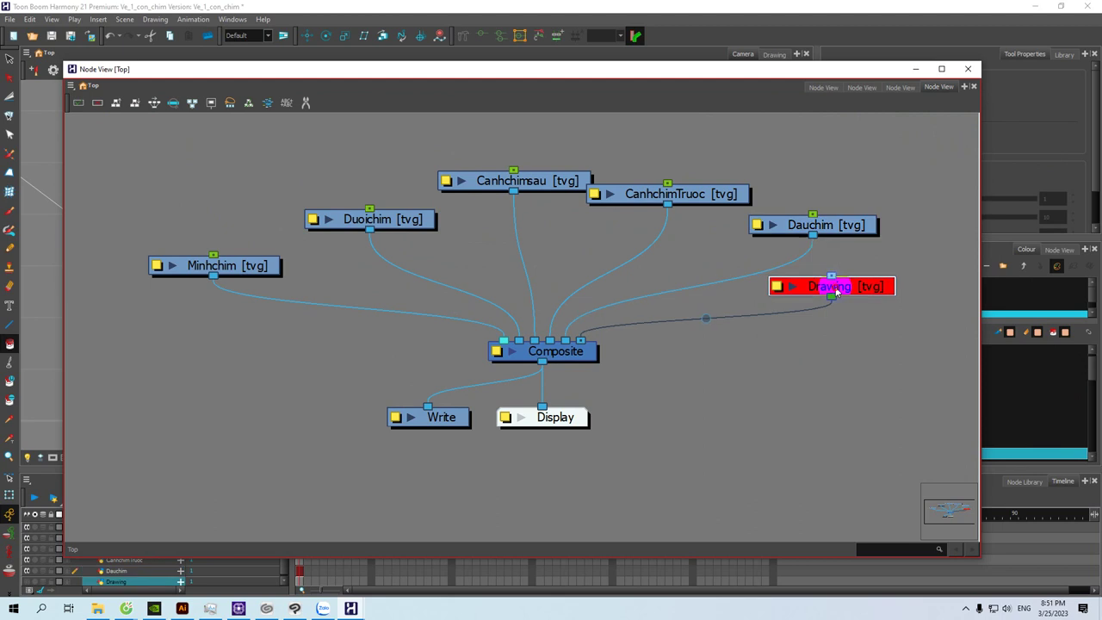
pyautogui.moveTo(835, 293); pyautogui.dragTo(894, 368)
pyautogui.moveTo(775, 314); pyautogui.dragTo(721, 342)
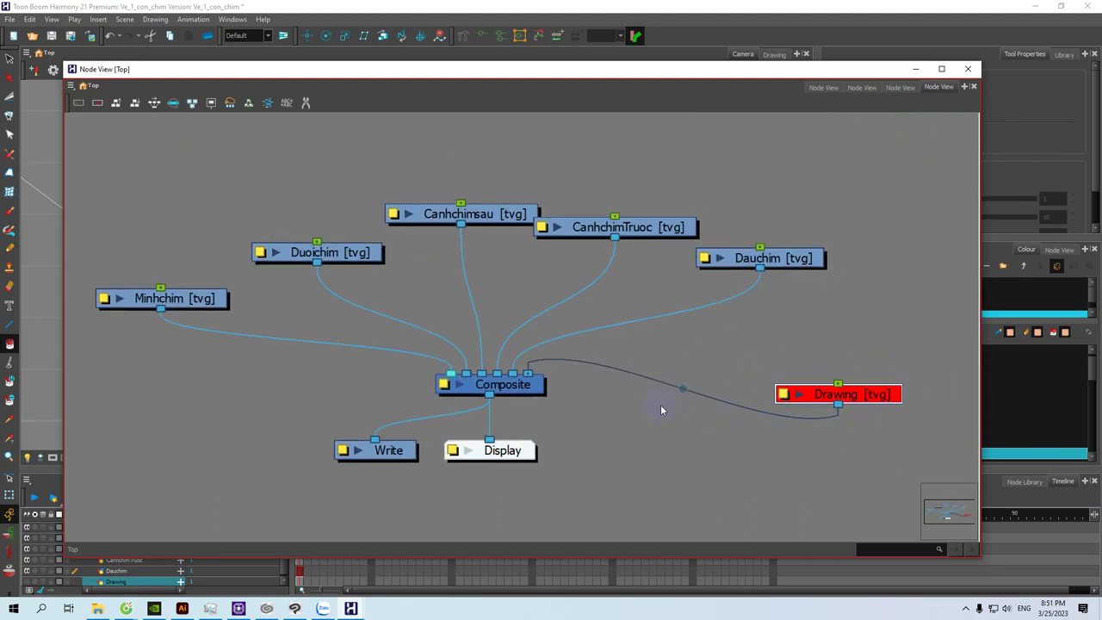
# Step: Move Display farther from Write and space Duoichim, Canhchimsau, CanhchimTruoc and Dauchim out in a row above the Composite
pyautogui.moveTo(520, 453); pyautogui.dragTo(560, 455)
pyautogui.moveTo(806, 324); pyautogui.dragTo(838, 355)
pyautogui.moveTo(386, 281); pyautogui.dragTo(359, 254)
pyautogui.moveTo(452, 248); pyautogui.dragTo(438, 252)
pyautogui.moveTo(581, 259); pyautogui.dragTo(594, 250)
pyautogui.moveTo(780, 294); pyautogui.dragTo(810, 274)
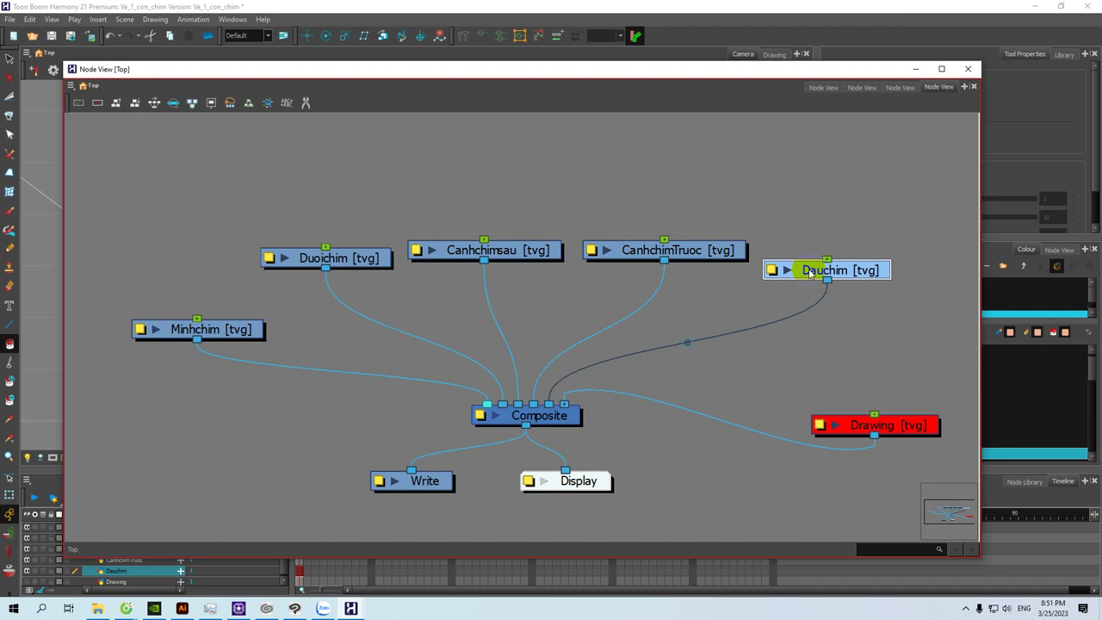
# Step: Add a parent peg to Dauchim, move Minhchim above the other nodes and connect the peg to Minhchim's output
pyautogui.hotkey('ctrl', 'p')
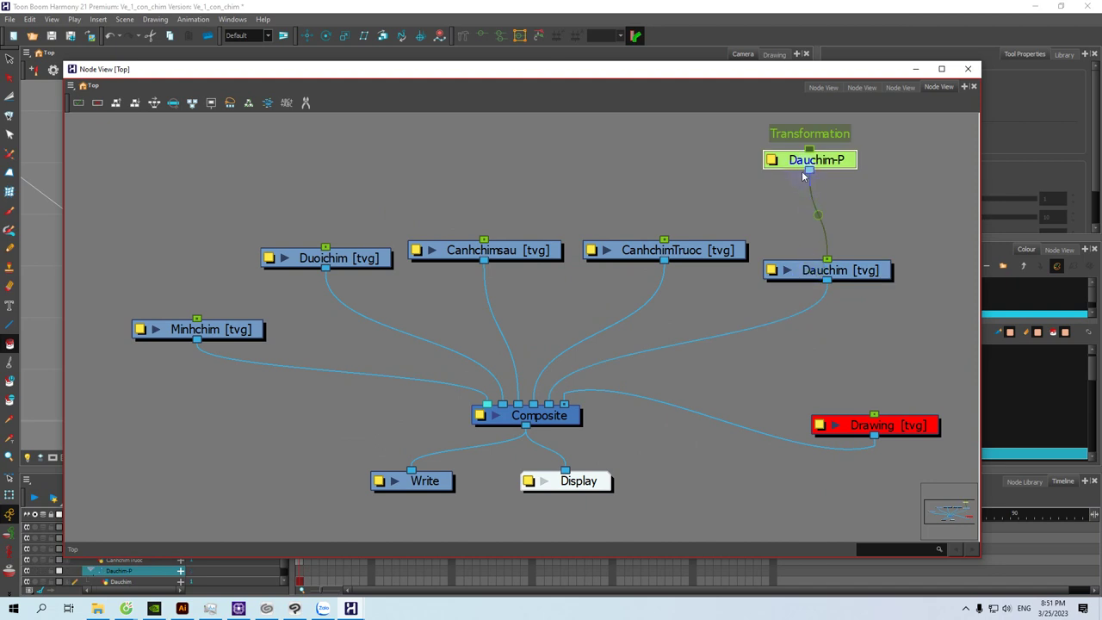
pyautogui.moveTo(799, 165); pyautogui.dragTo(803, 213)
pyautogui.moveTo(248, 330); pyautogui.dragTo(649, 193)
pyautogui.moveTo(758, 225); pyautogui.dragTo(601, 173)
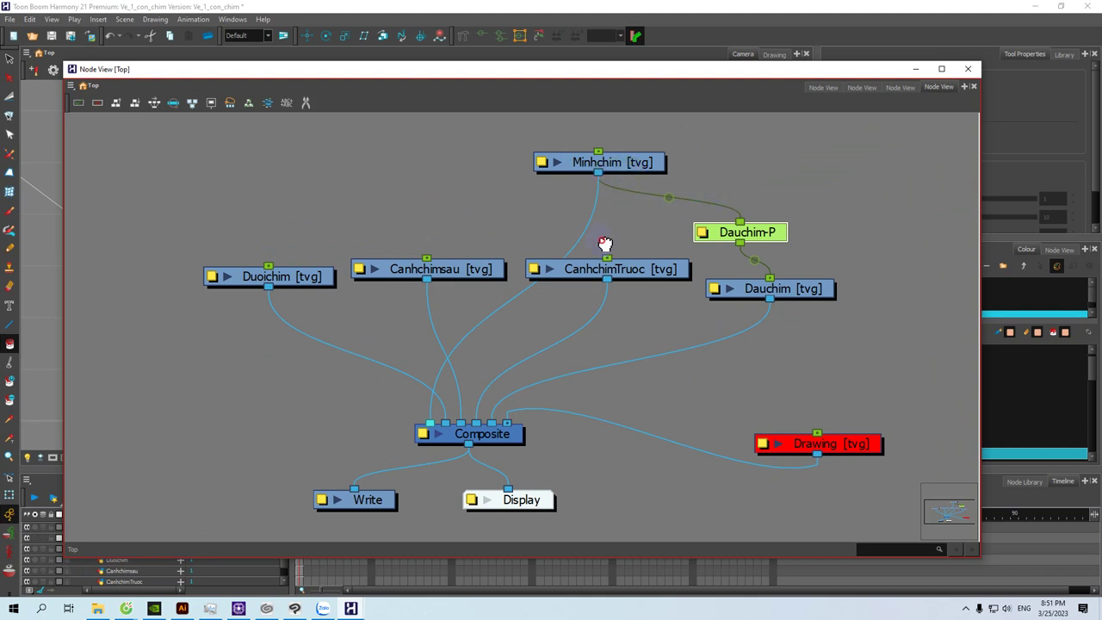
# Step: Add a parent peg to the Canhchimsau node and connect the peg to Minhchim's output
pyautogui.click(488, 261)
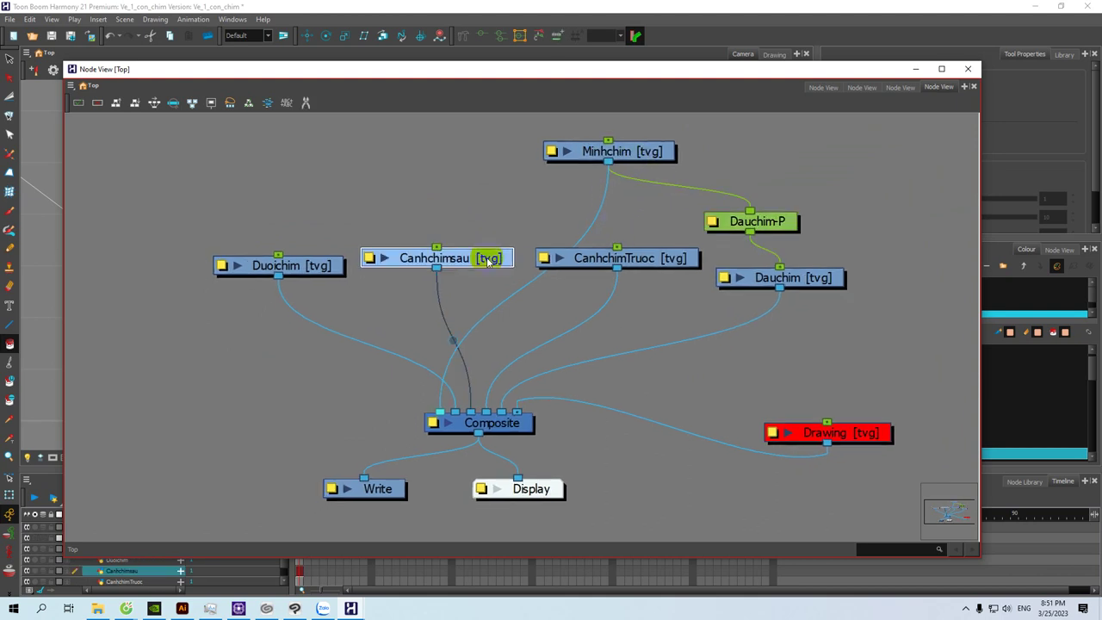
pyautogui.hotkey('ctrl', 'p')
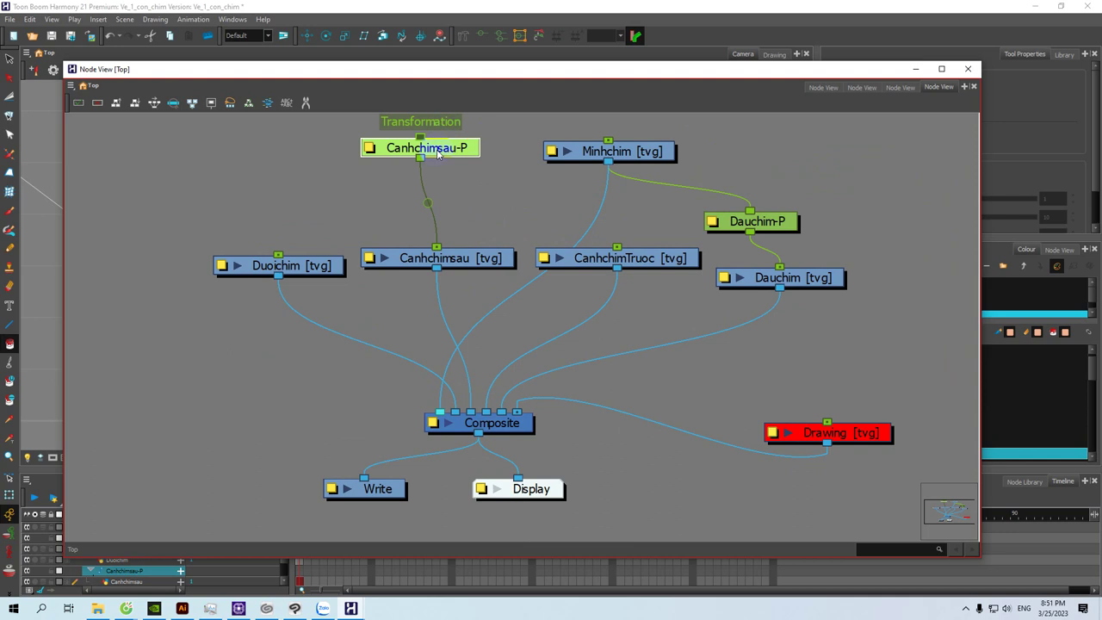
pyautogui.moveTo(466, 150)
pyautogui.mouseDown()
pyautogui.moveTo(505, 208)
pyautogui.moveTo(606, 166)
pyautogui.mouseUp()
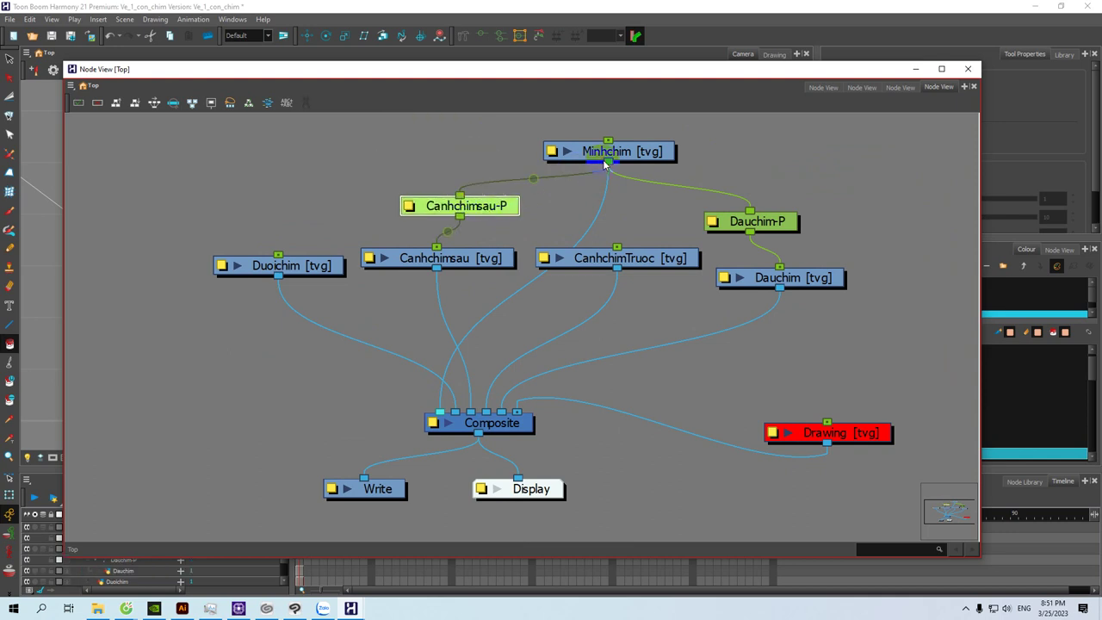
# Step: Add a parent peg to CanhchimTruoc, place it just above that node and connect it to Minhchim's output
pyautogui.click(627, 258)
pyautogui.hotkey('ctrl', 'p')
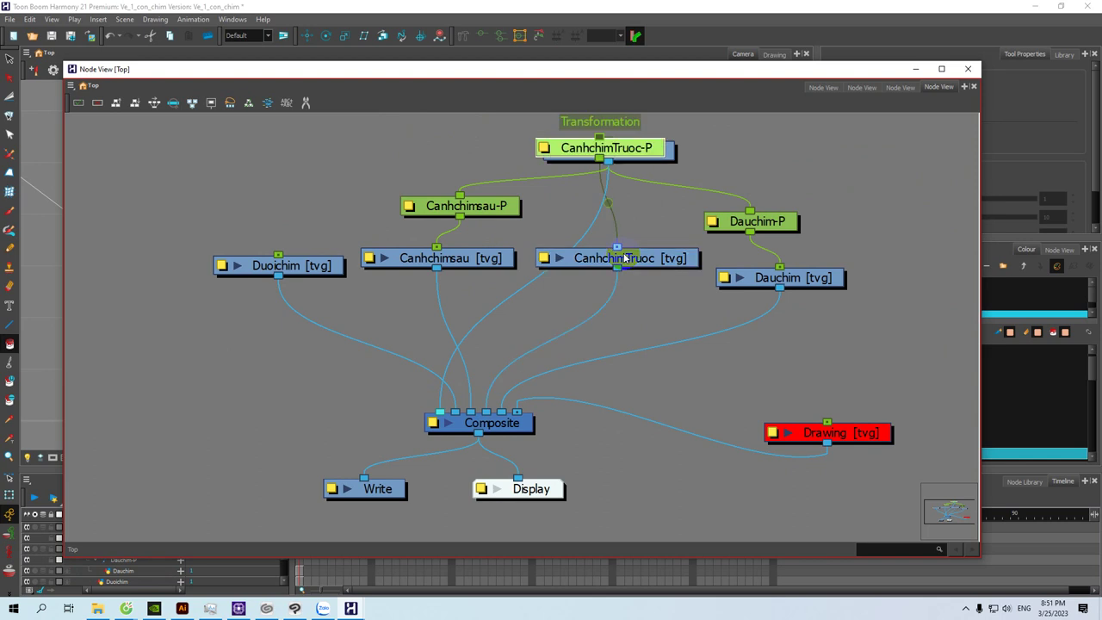
pyautogui.click(582, 152)
pyautogui.moveTo(582, 152); pyautogui.dragTo(477, 125)
pyautogui.moveTo(640, 209); pyautogui.dragTo(535, 209)
pyautogui.moveTo(538, 264); pyautogui.dragTo(544, 285)
pyautogui.moveTo(414, 128); pyautogui.dragTo(554, 244)
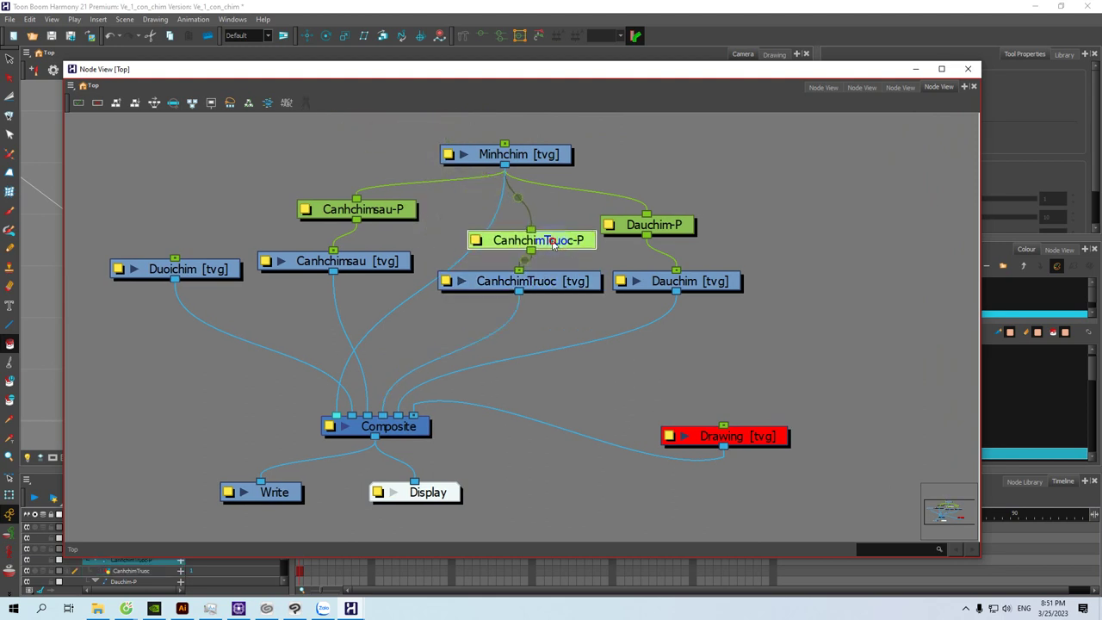
# Step: Add a parent peg to the Duoichim node and connect the peg to Minhchim's output
pyautogui.moveTo(198, 269); pyautogui.dragTo(187, 252)
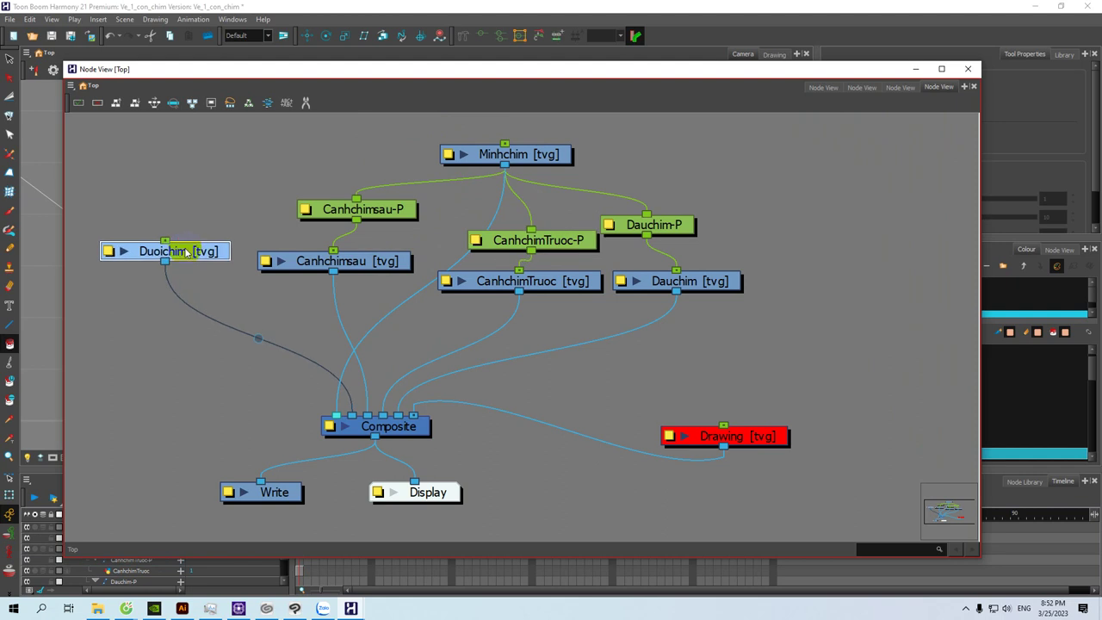
pyautogui.hotkey('ctrl', 'p')
pyautogui.moveTo(332, 207); pyautogui.dragTo(345, 285)
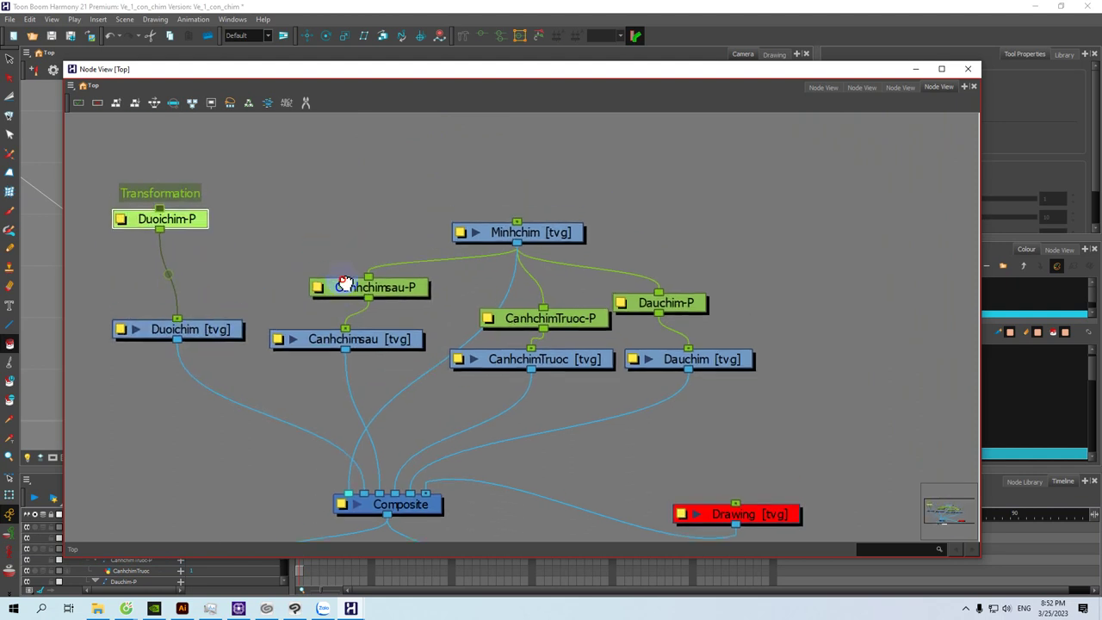
pyautogui.moveTo(509, 231); pyautogui.dragTo(492, 176)
pyautogui.moveTo(156, 213); pyautogui.dragTo(500, 188)
# Step: Tidy the CanhchimTruoc, Dauchim and Canhchimsau pegs above their drawings and centre Minhchim over the four pegs
pyautogui.scroll(-2, 488, 252)
pyautogui.moveTo(466, 393); pyautogui.dragTo(509, 419)
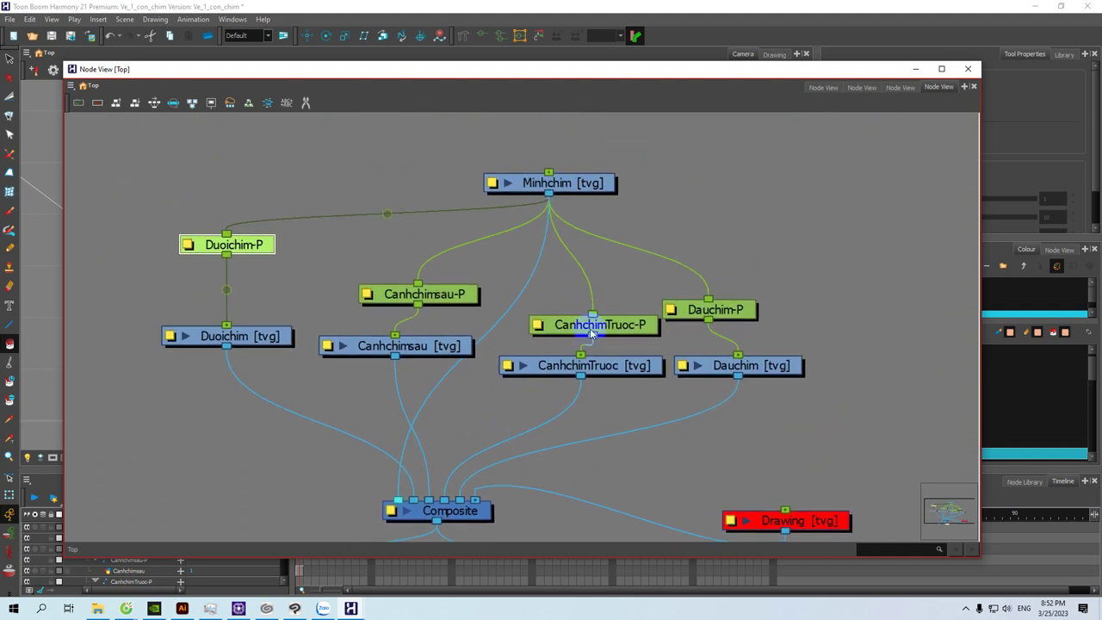
pyautogui.moveTo(594, 324); pyautogui.dragTo(595, 309)
pyautogui.moveTo(700, 312); pyautogui.dragTo(741, 284)
pyautogui.moveTo(627, 316); pyautogui.dragTo(634, 300)
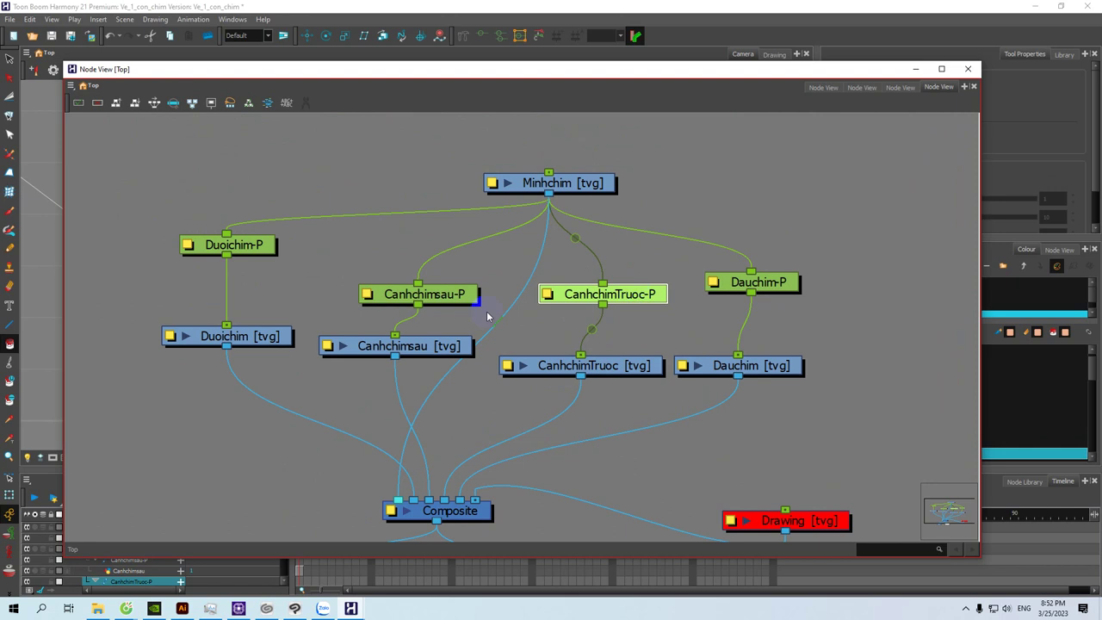
pyautogui.moveTo(455, 300); pyautogui.dragTo(455, 289)
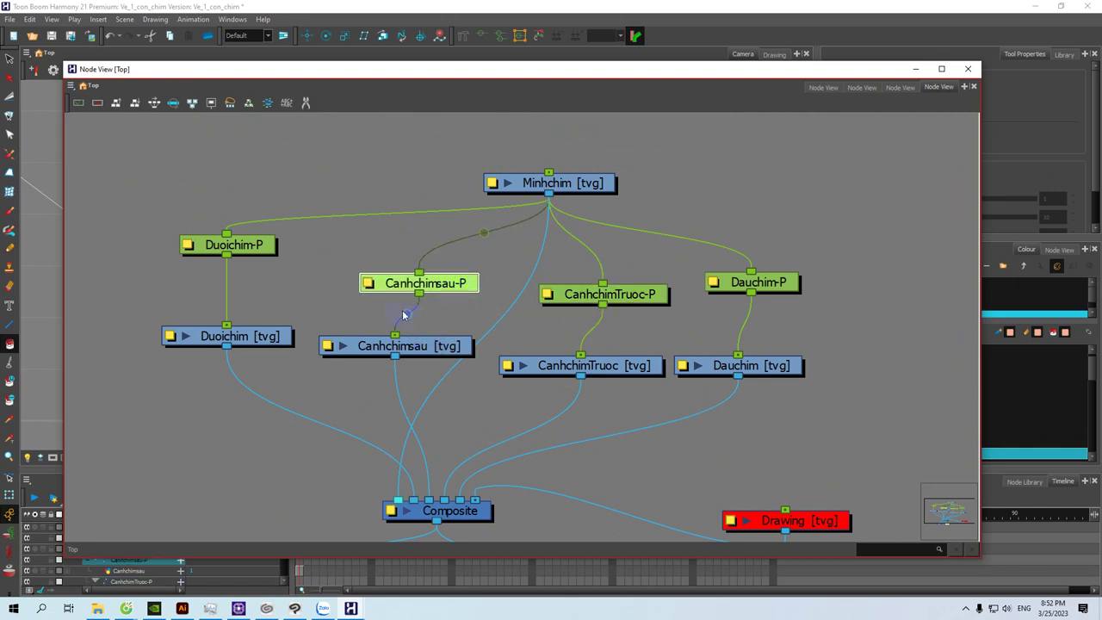
pyautogui.moveTo(585, 187); pyautogui.dragTo(566, 178)
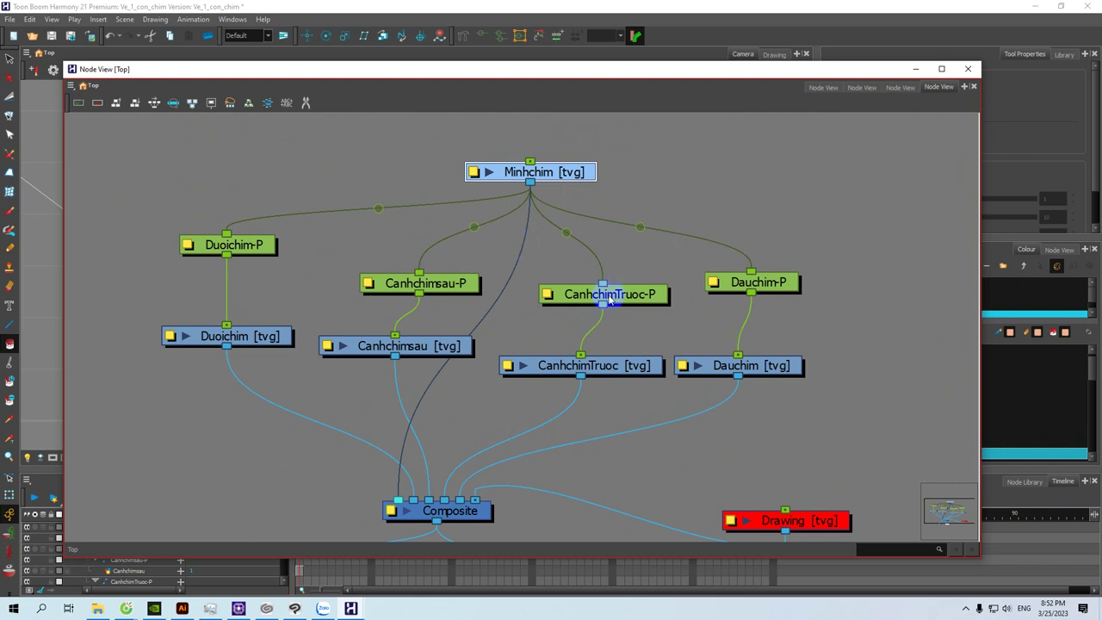
# Step: Align the Canhchimsau, Duoichim and Dauchim drawing nodes under their pegs and raise the CanhchimTruoc peg level with its neighbours
pyautogui.moveTo(339, 348); pyautogui.dragTo(341, 358)
pyautogui.moveTo(274, 339); pyautogui.dragTo(274, 358)
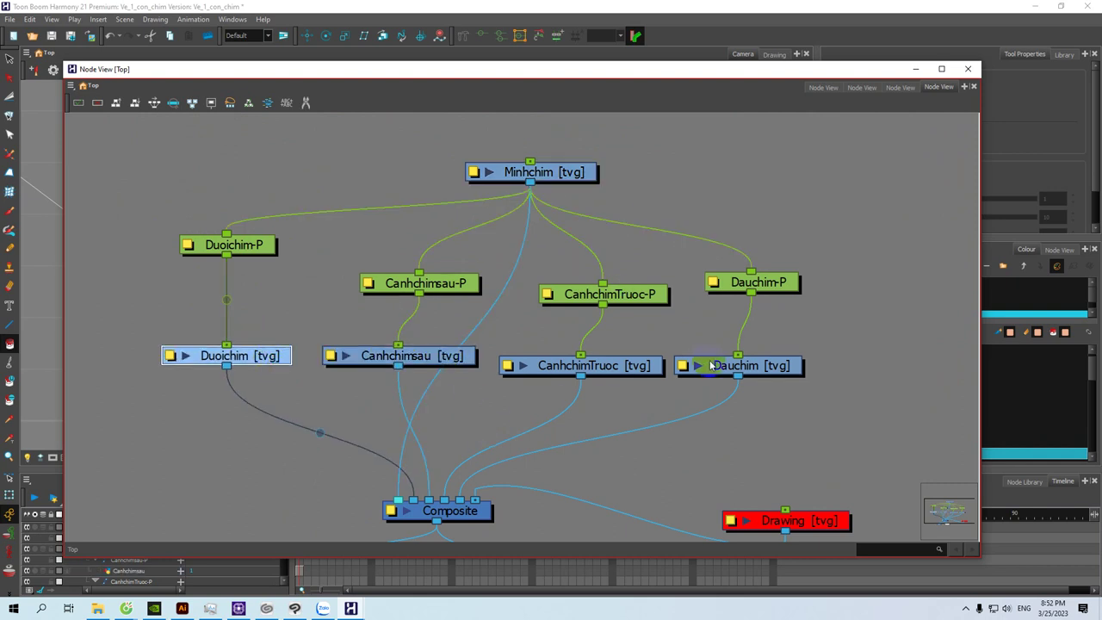
pyautogui.moveTo(698, 367); pyautogui.dragTo(712, 367)
pyautogui.click(651, 301)
pyautogui.moveTo(651, 303); pyautogui.dragTo(650, 291)
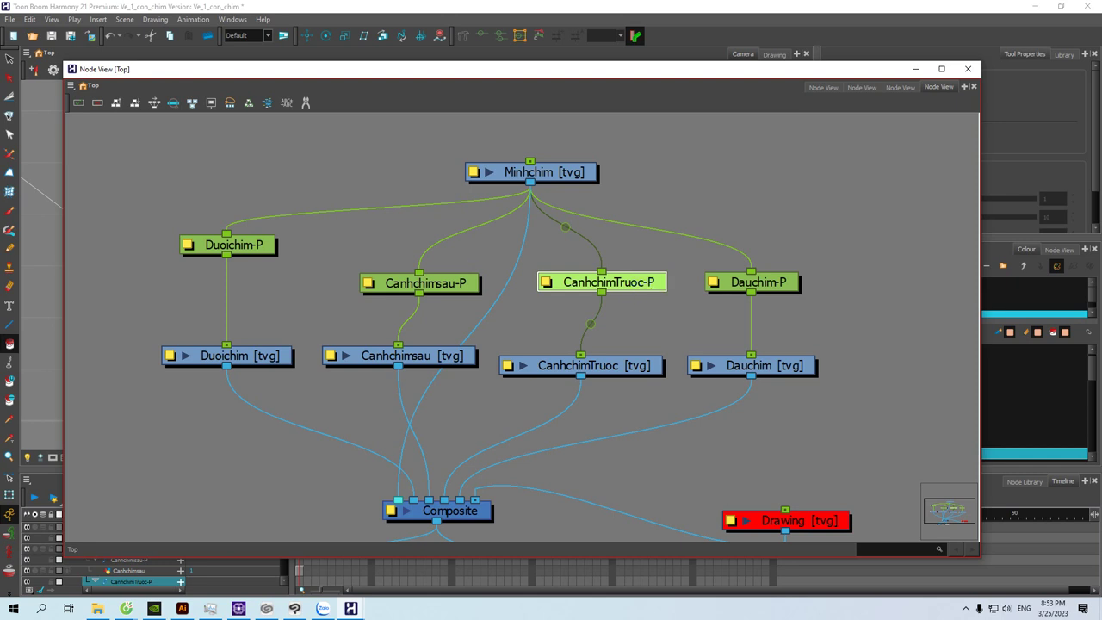
# Step: Minimise the floating Node View, enlarge the Timeline and expand the CanhchimTruoc-P peg's parameters with the Select tool active
pyautogui.click(915, 71)
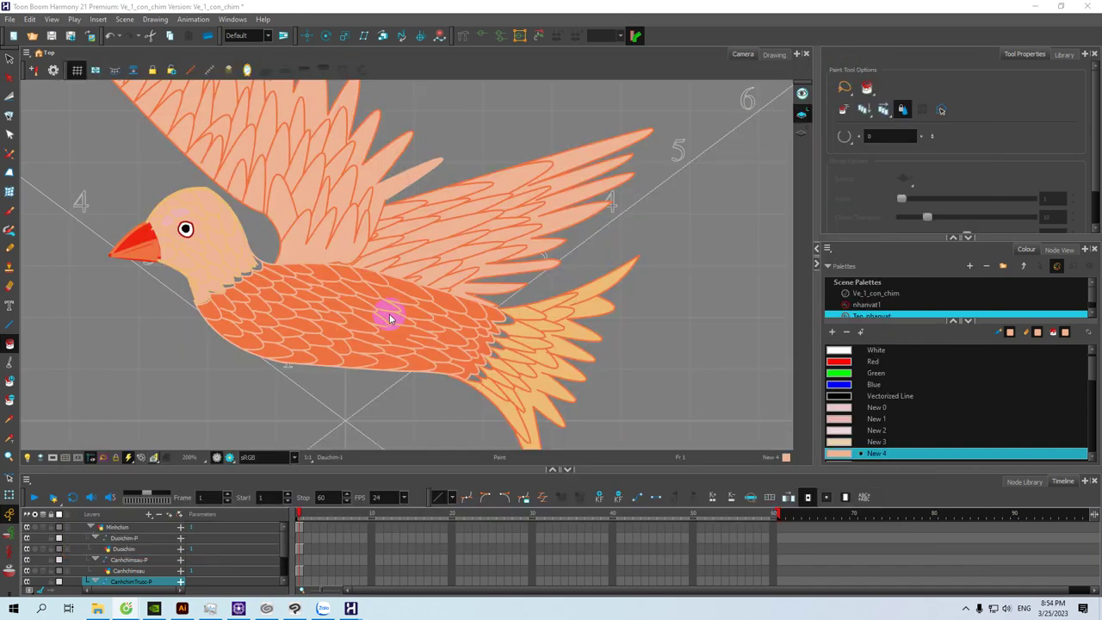
pyautogui.click(313, 359)
pyautogui.scroll(-1, 313, 360)
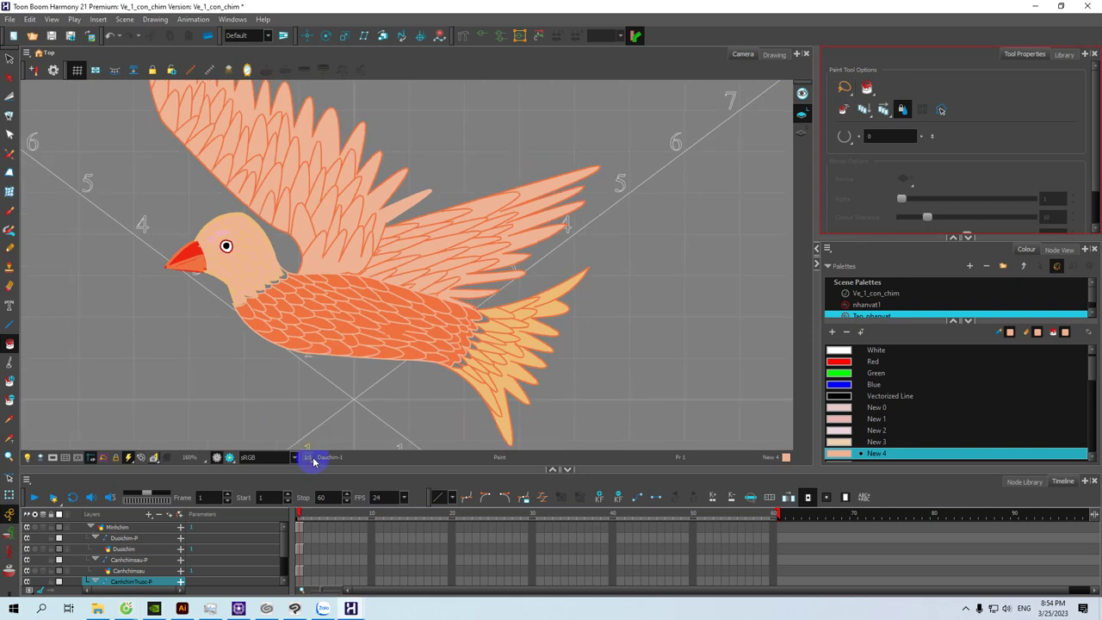
pyautogui.moveTo(314, 463); pyautogui.dragTo(320, 443)
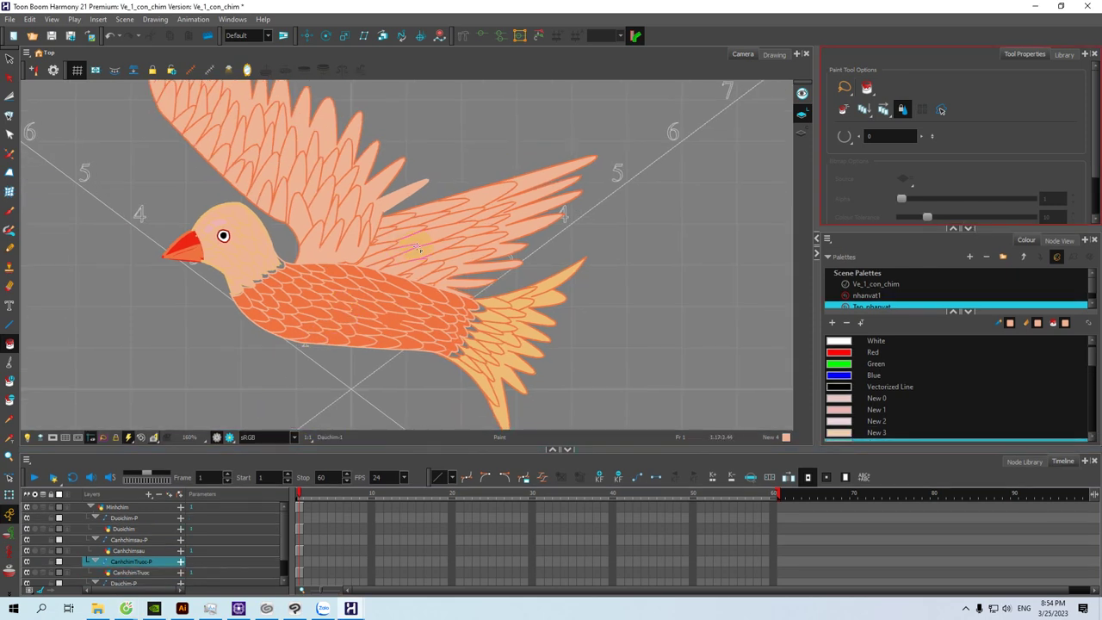
pyautogui.click(10, 66)
pyautogui.moveTo(167, 313); pyautogui.dragTo(173, 284)
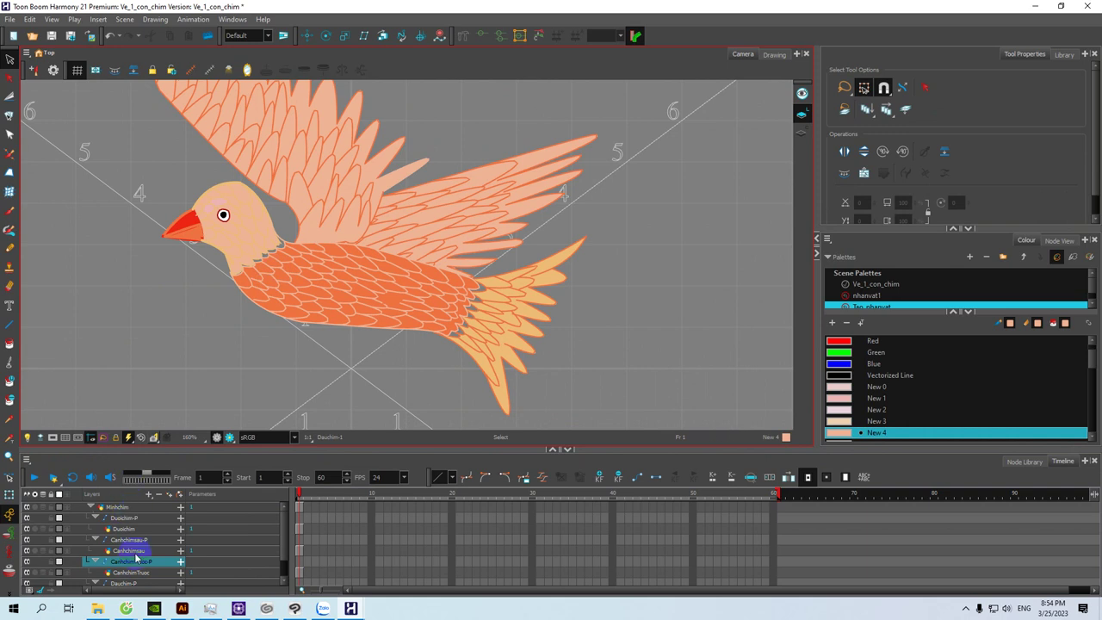
pyautogui.click(183, 564)
pyautogui.moveTo(216, 446); pyautogui.dragTo(215, 367)
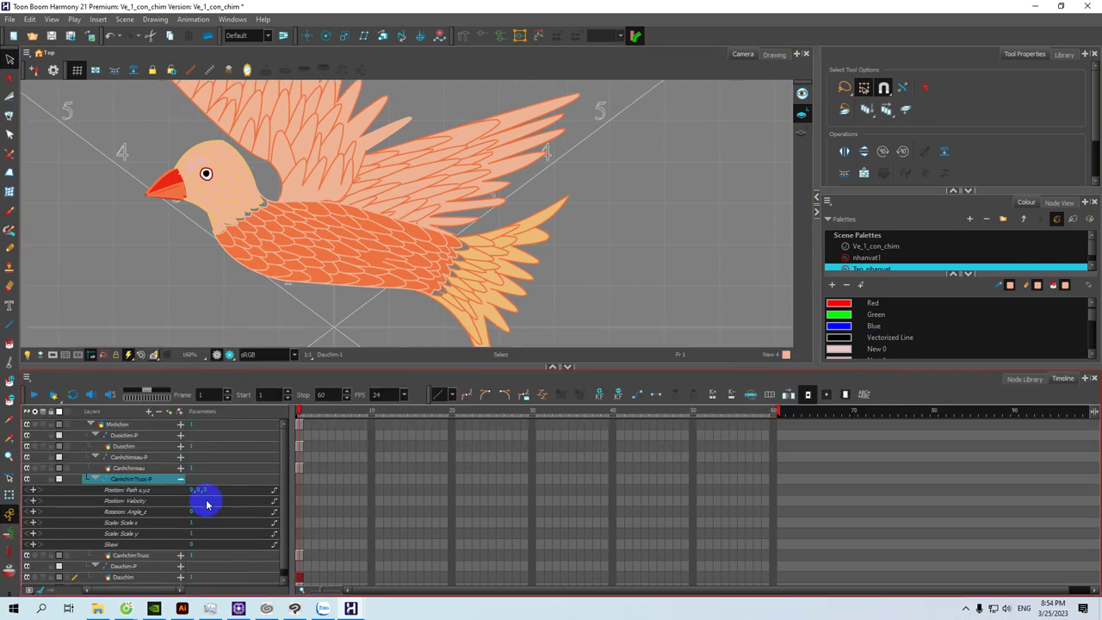
# Step: Set the CanhchimTruoc-P peg's Rotation Angle_z to 0
pyautogui.click(198, 511)
pyautogui.click(198, 512)
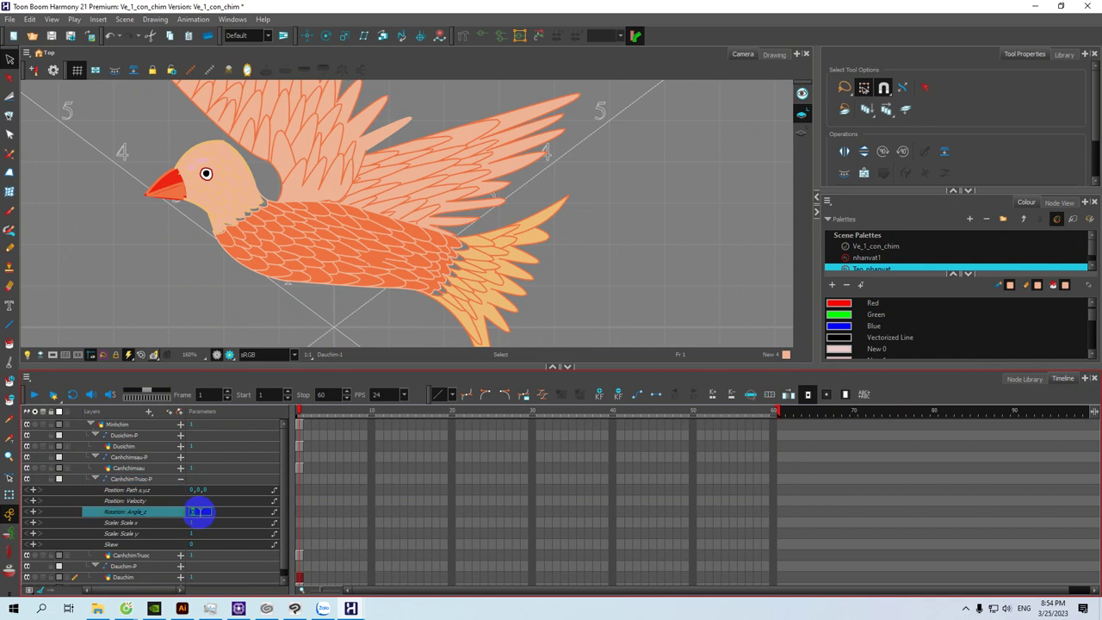
pyautogui.write('0')
pyautogui.press('Return')
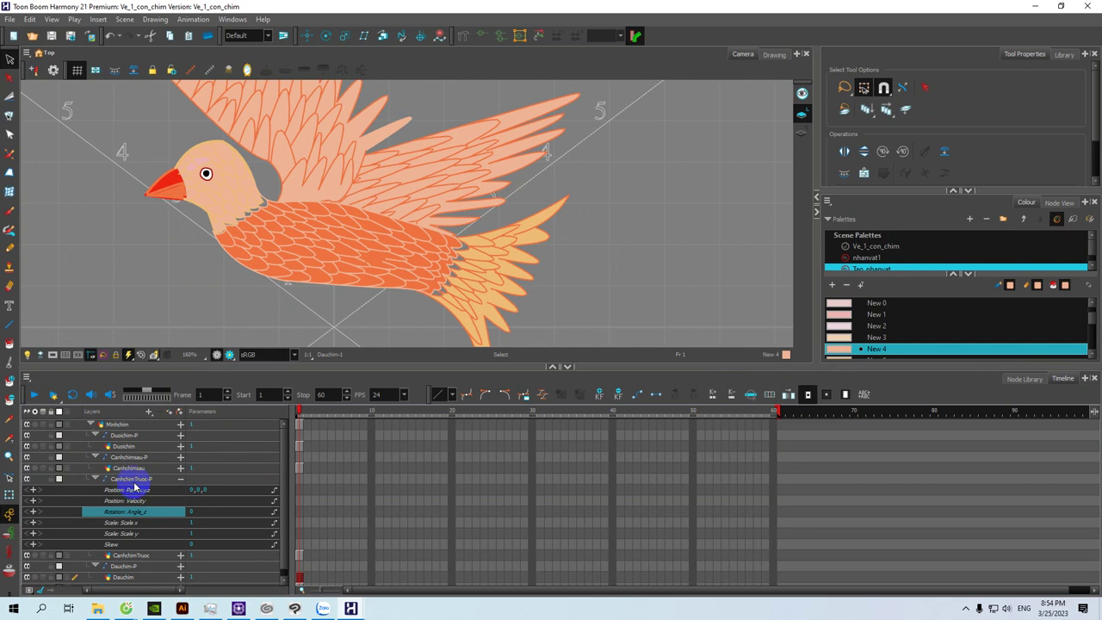
# Step: Expand the CanhchimTruoc drawing's parameters and set its Position Pos z to 0.004
pyautogui.scroll(-1, 162, 526)
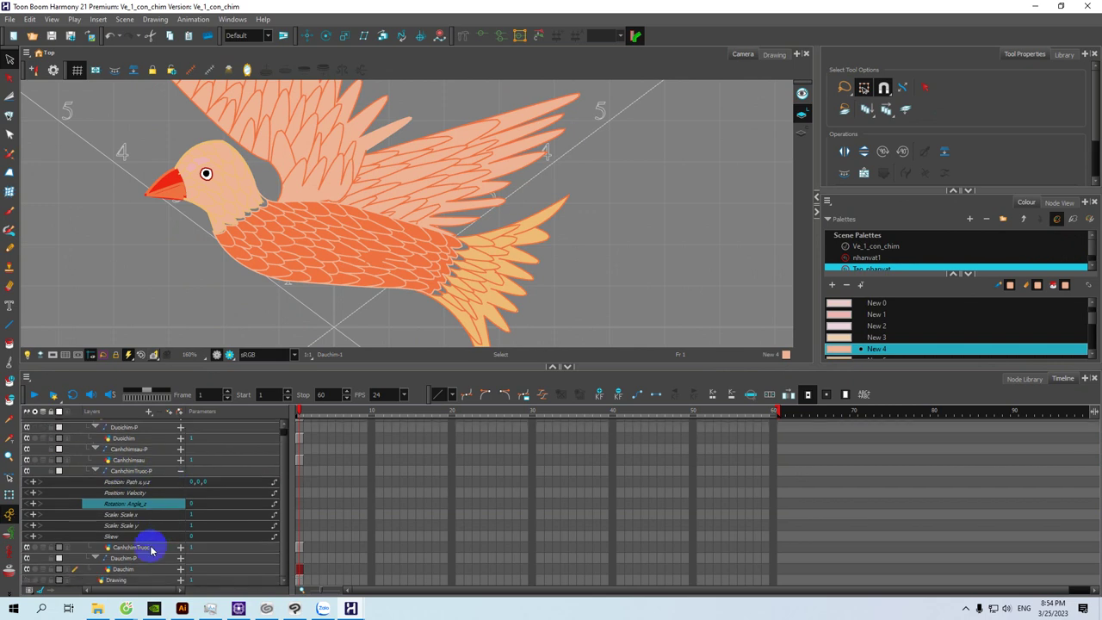
pyautogui.click(181, 547)
pyautogui.scroll(-2, 187, 549)
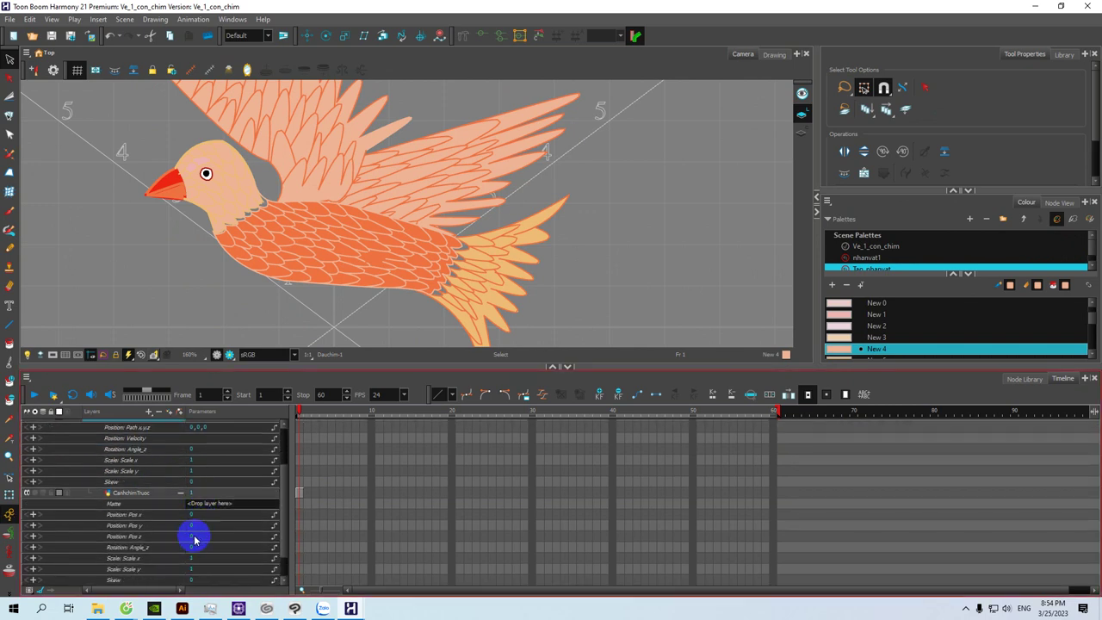
pyautogui.doubleClick(199, 536)
pyautogui.write('001')
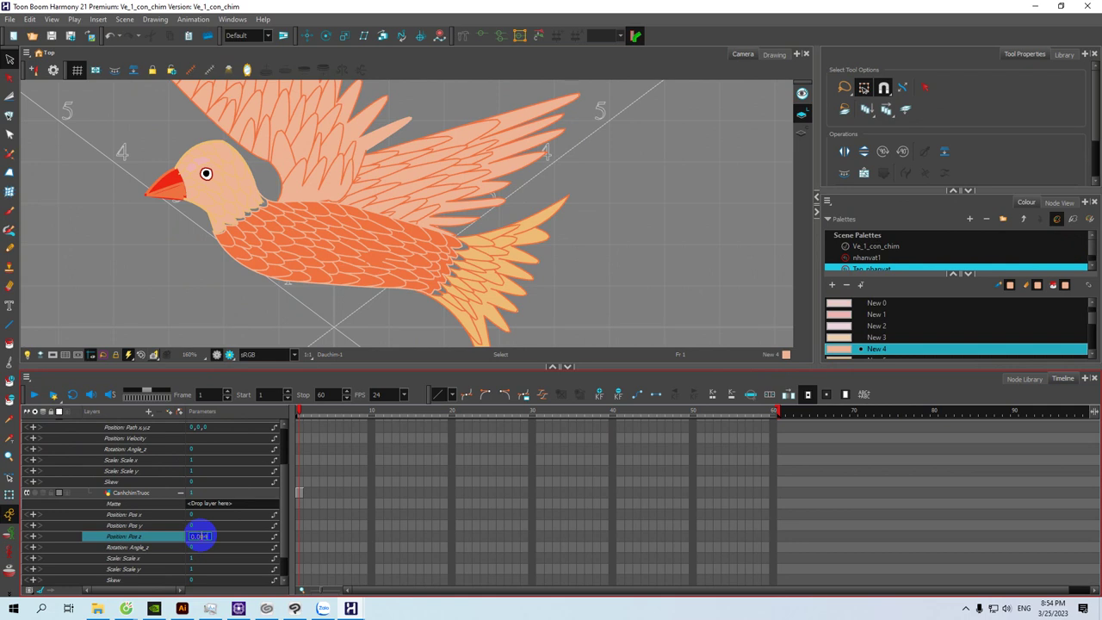
pyautogui.press('Return')
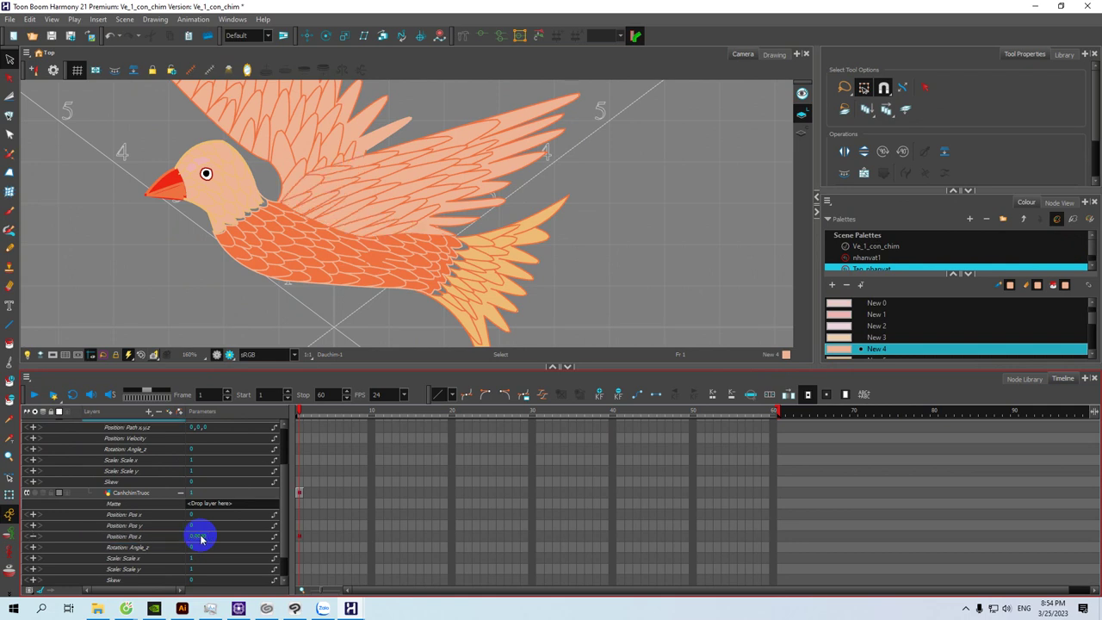
# Step: Move the CanhchimTruoc wing through its peg to about 0.125 W, 0.333 S using the Transform tool
pyautogui.moveTo(296, 318); pyautogui.dragTo(290, 365)
pyautogui.click(9, 495)
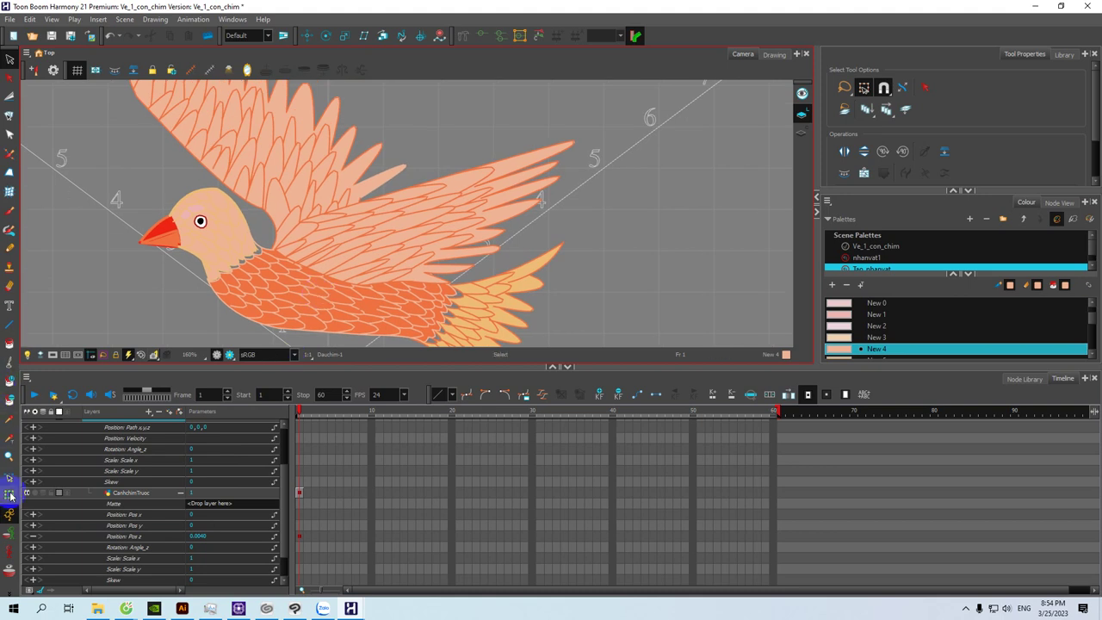
pyautogui.moveTo(381, 258); pyautogui.dragTo(372, 272)
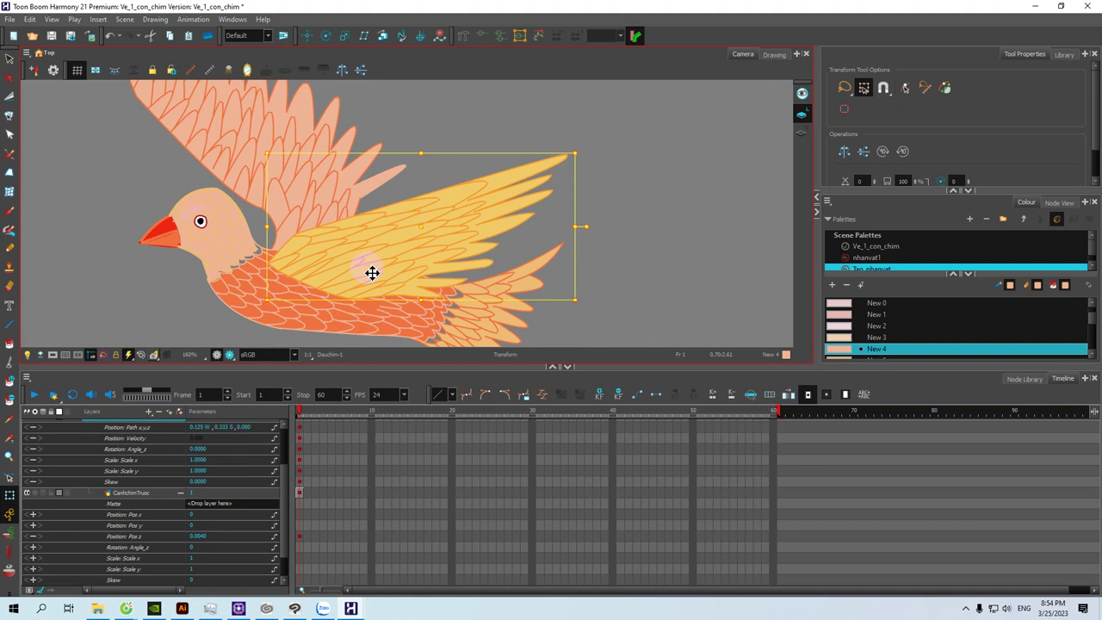
# Step: Set the CanhchimTruoc drawing's Position Pos z to 0
pyautogui.click(207, 535)
pyautogui.doubleClick(217, 538)
pyautogui.press('BackSpace')
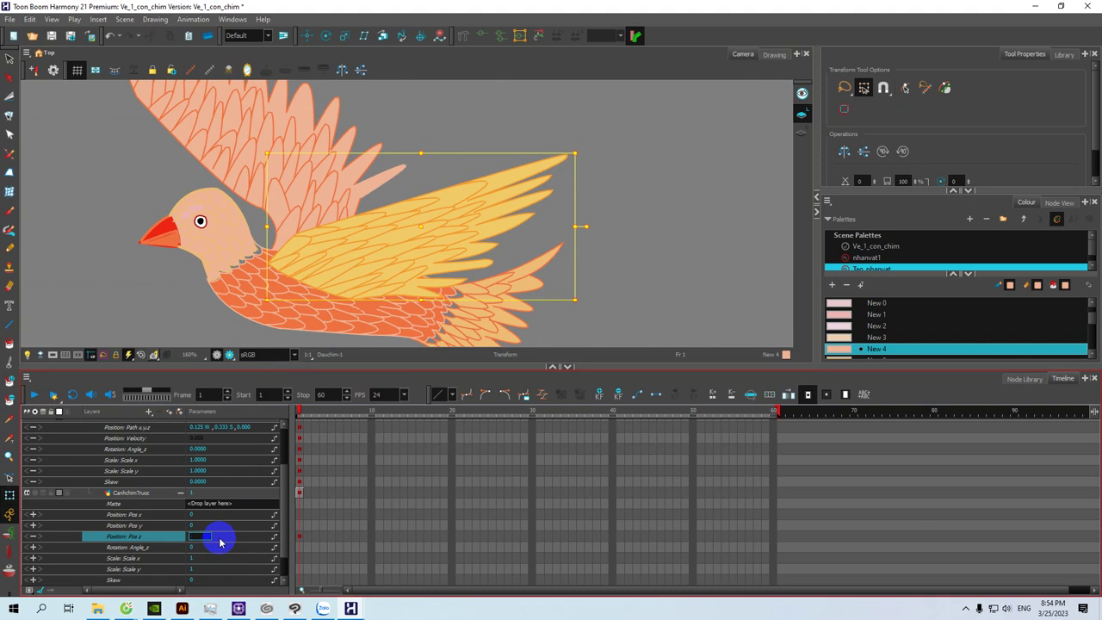
pyautogui.write('0')
pyautogui.press('Return')
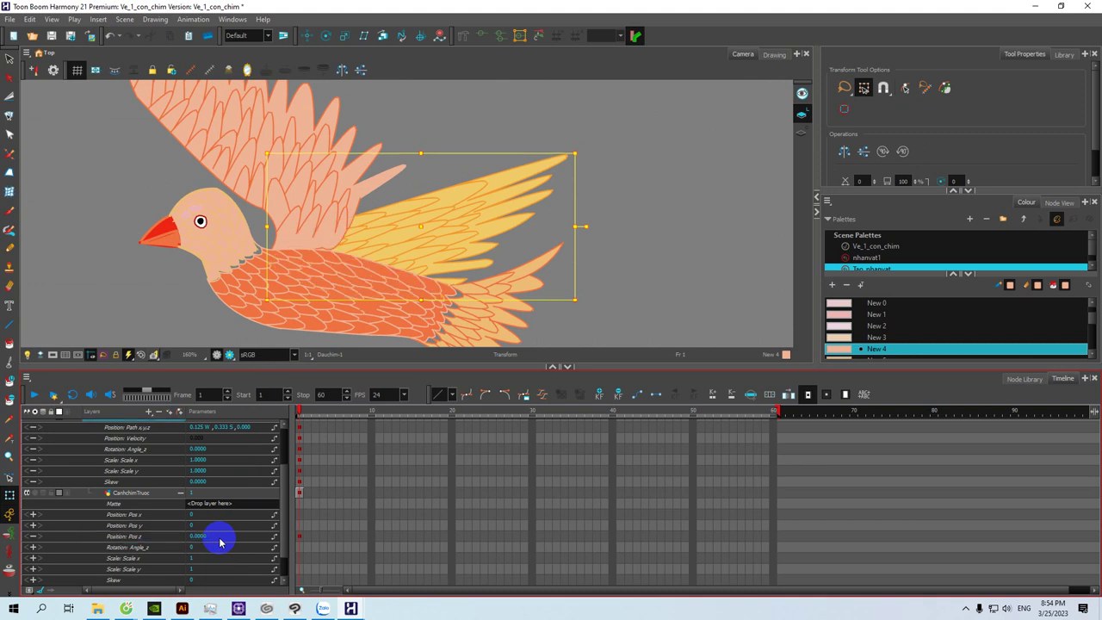
# Step: Collapse the parameter lists of the CanhchimTruoc-P peg and the CanhchimTruoc drawing in the Timeline
pyautogui.scroll(1, 251, 491)
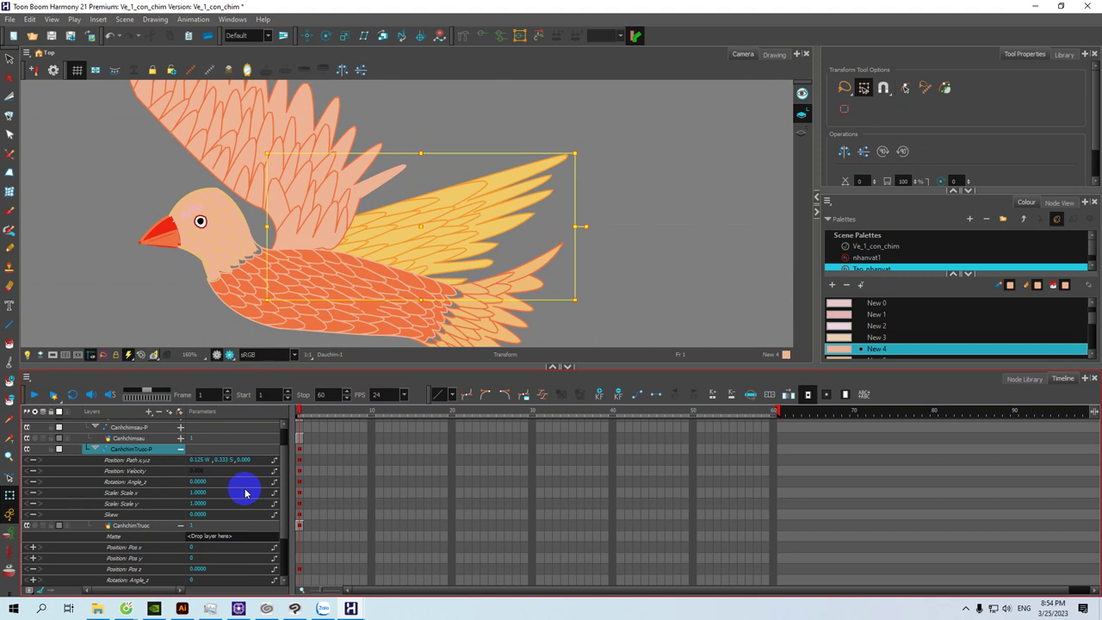
pyautogui.click(95, 450)
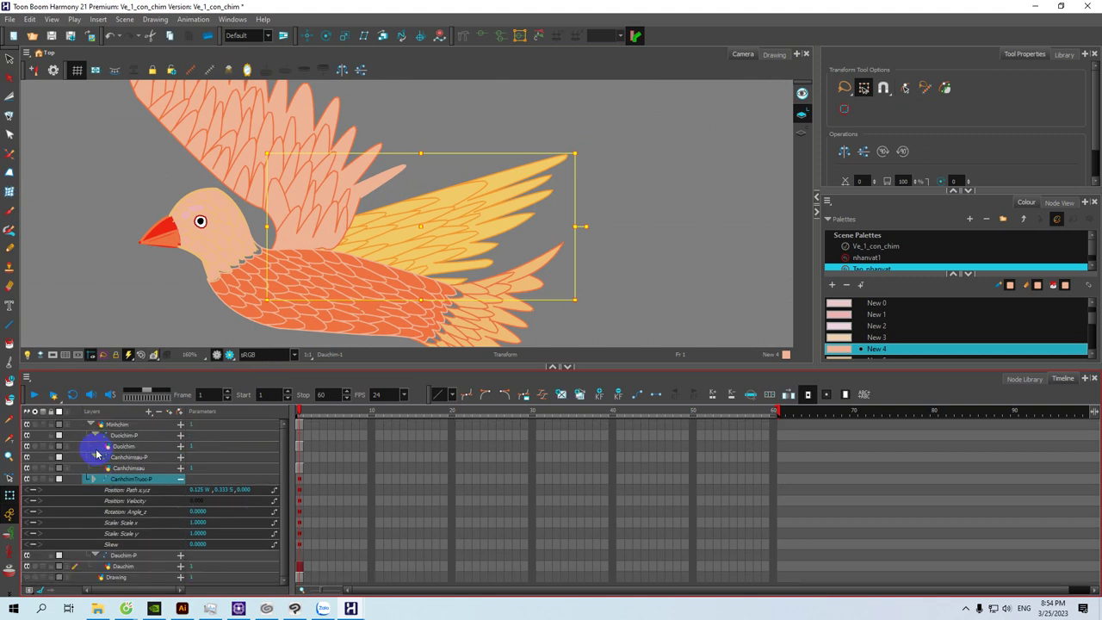
pyautogui.click(95, 481)
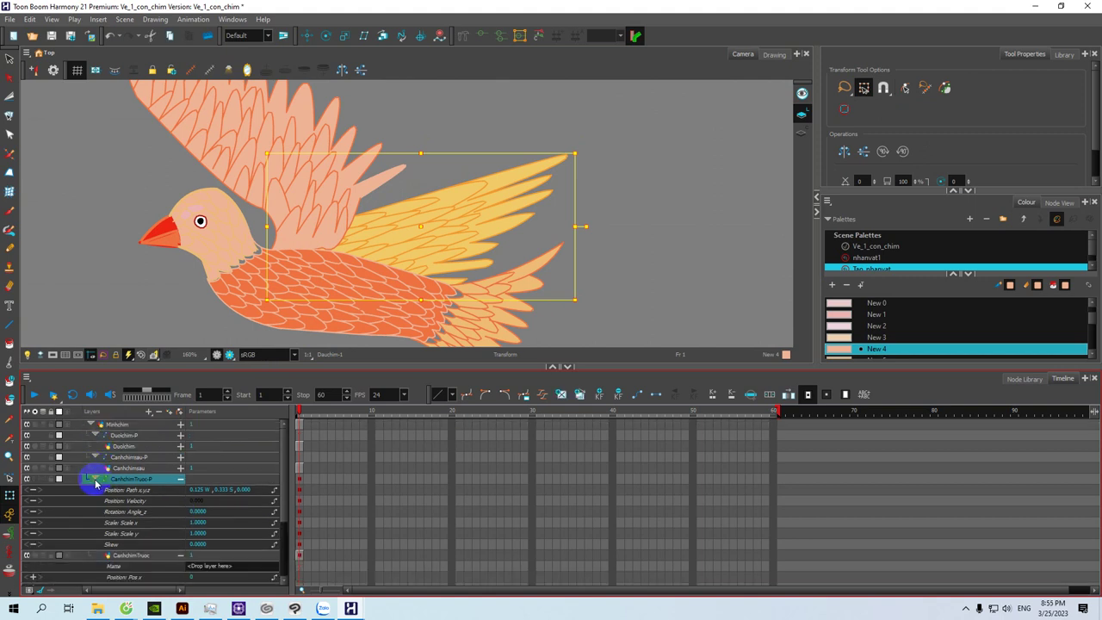
pyautogui.click(181, 480)
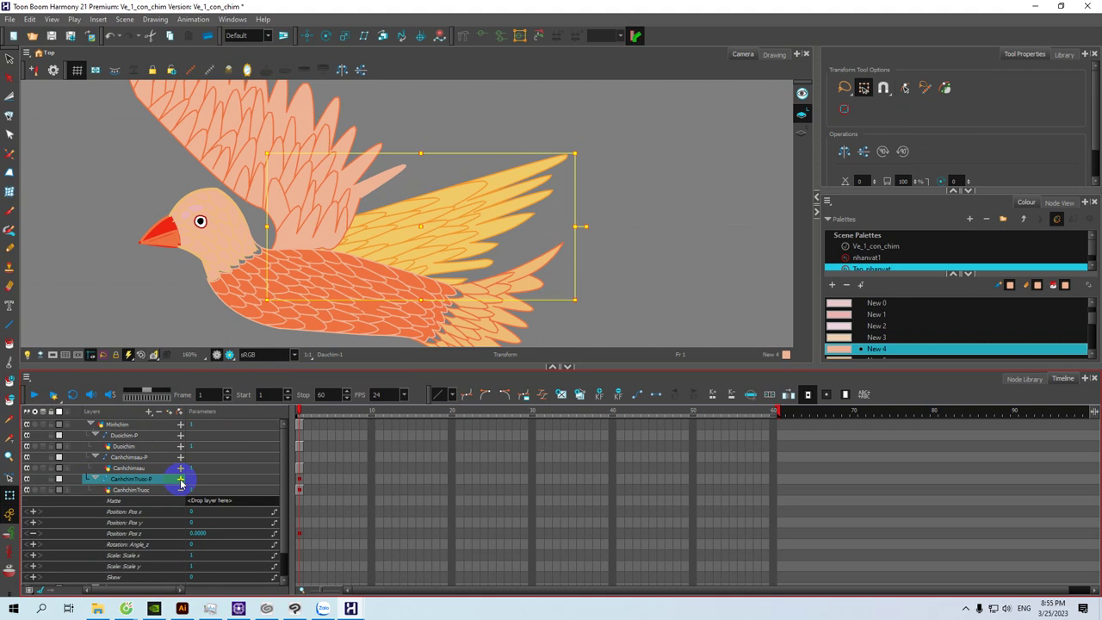
pyautogui.click(181, 490)
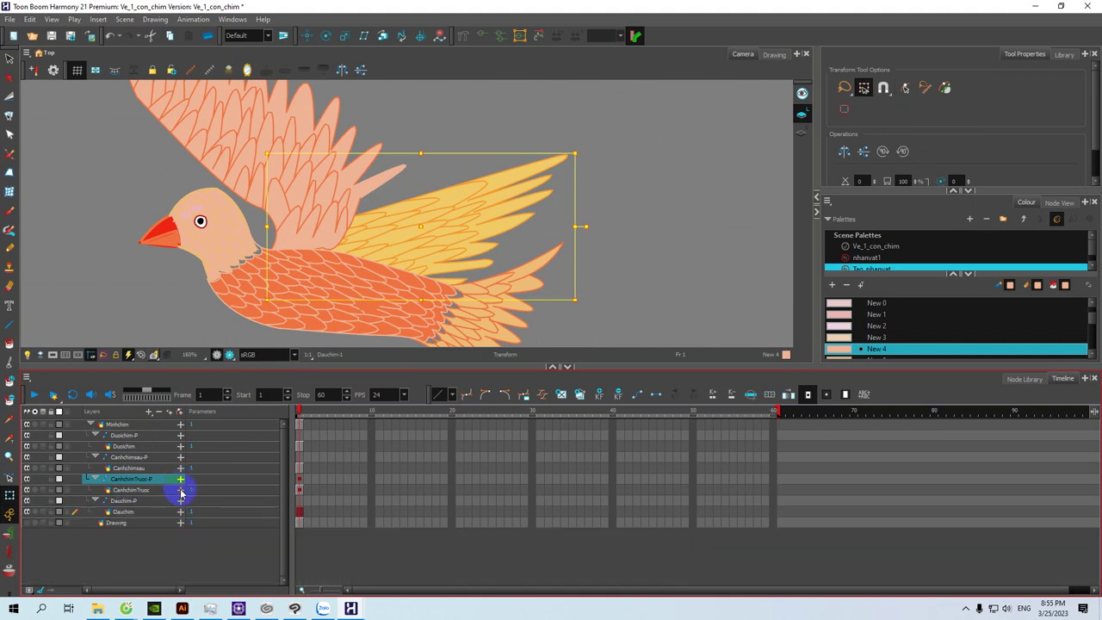
# Step: Expand the Canhchimsau drawing's parameters and set its Position Pos z to 0.004
pyautogui.click(134, 469)
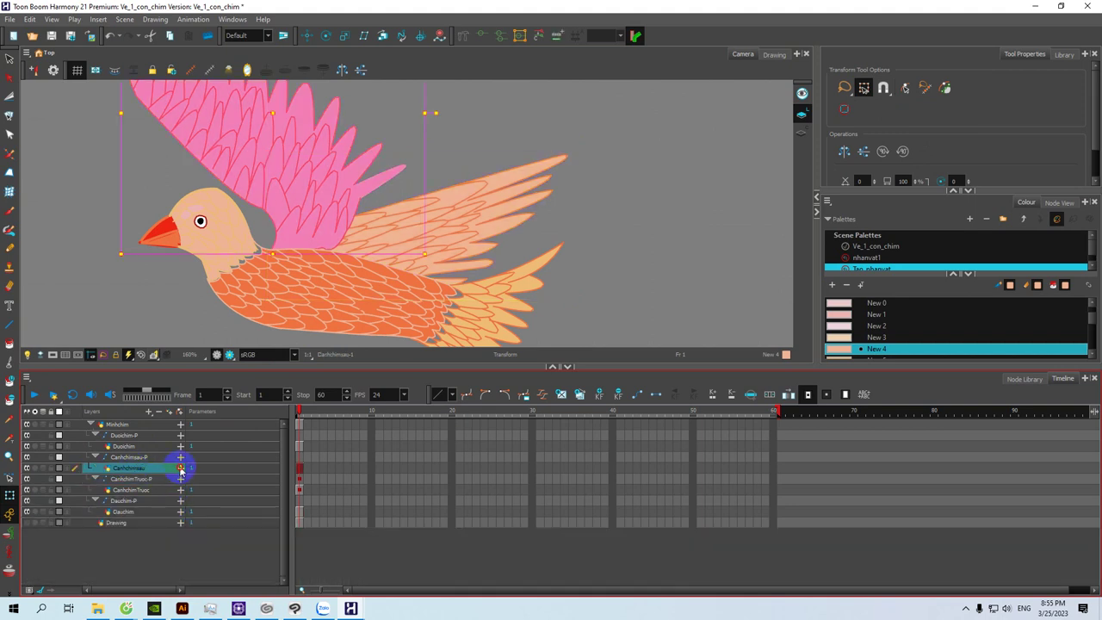
pyautogui.click(181, 469)
pyautogui.click(192, 512)
pyautogui.click(196, 513)
pyautogui.press('BackSpace')
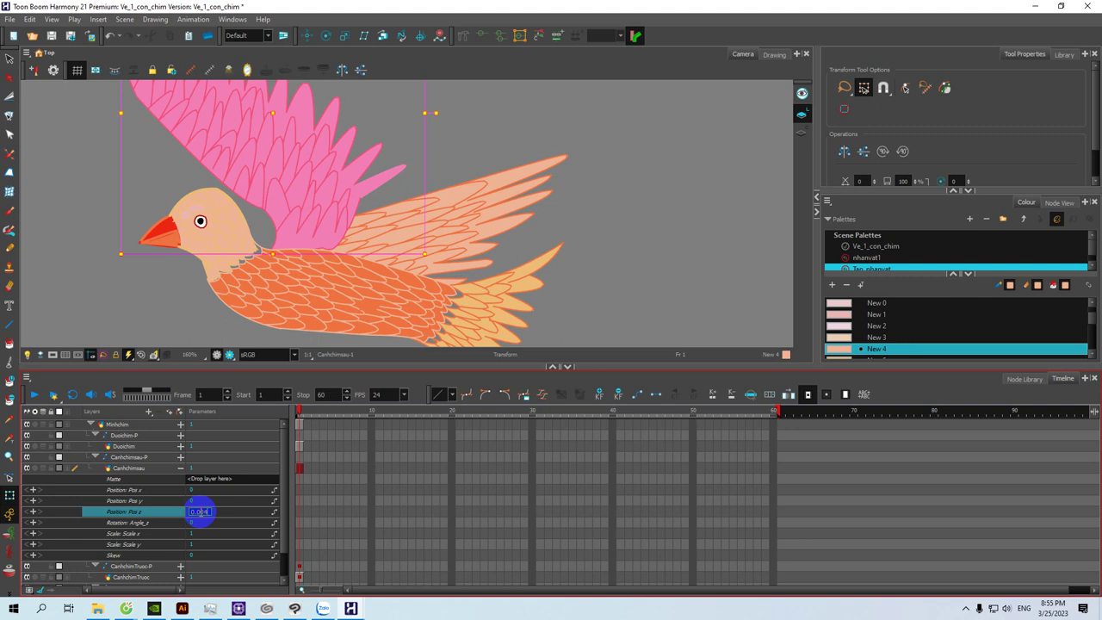
pyautogui.write('0.004')
pyautogui.press('Return')
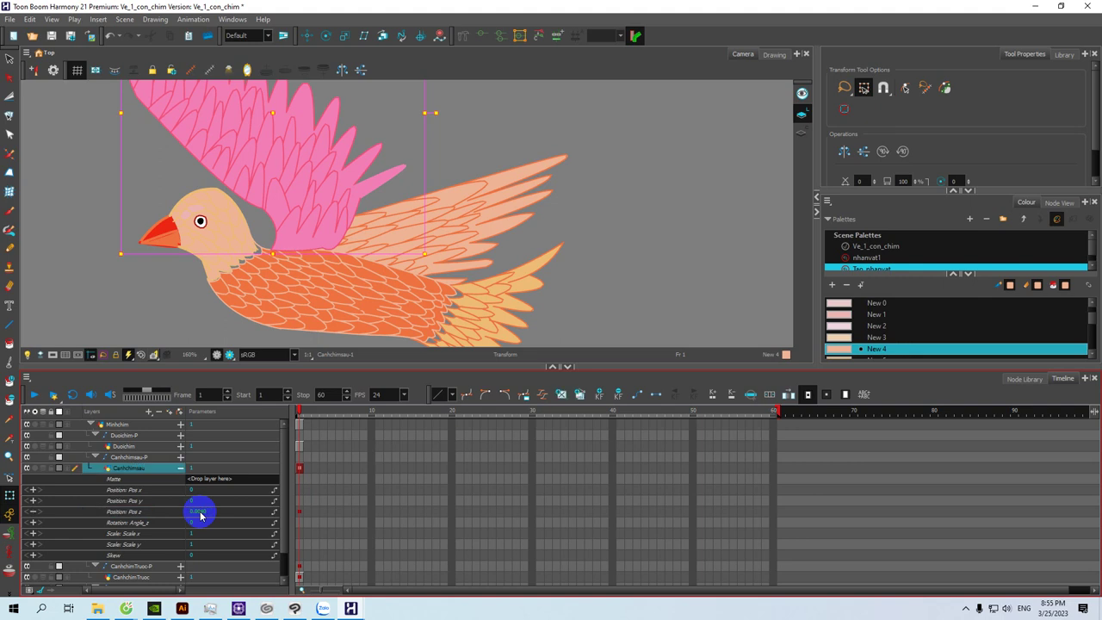
# Step: Move the Canhchimsau wing down over the body by about 0.44 units and clear the selection
pyautogui.moveTo(322, 227); pyautogui.dragTo(320, 248)
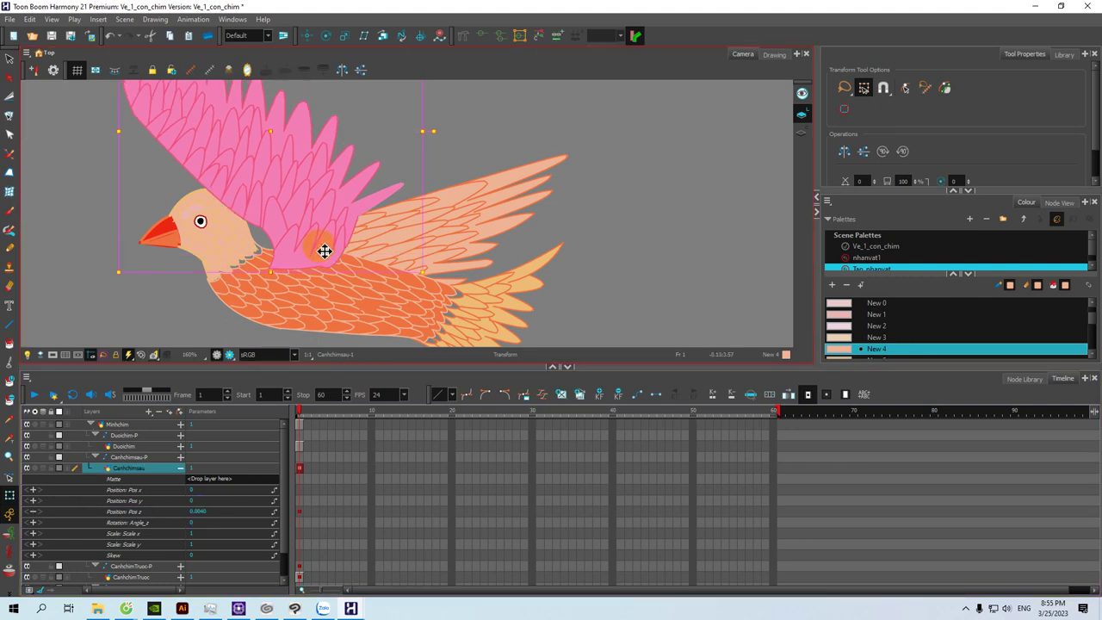
pyautogui.click(158, 312)
pyautogui.press('space')
pyautogui.moveTo(263, 290); pyautogui.dragTo(216, 276)
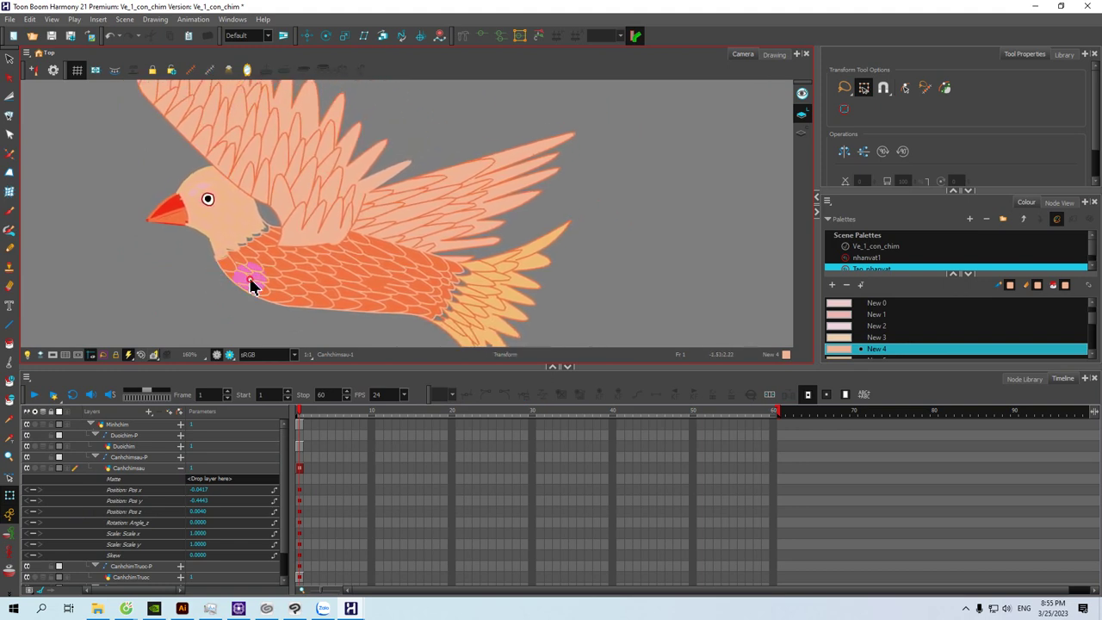
# Step: Expand the Minhchim body's parameters and set its Position Pos z to 0.002
pyautogui.click(252, 287)
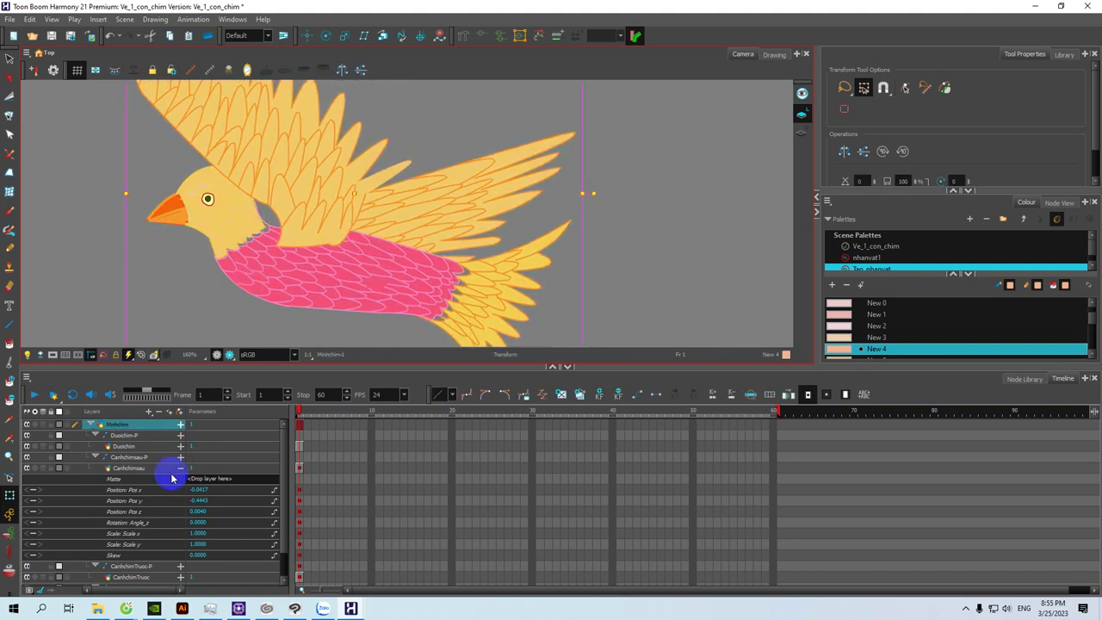
pyautogui.click(181, 426)
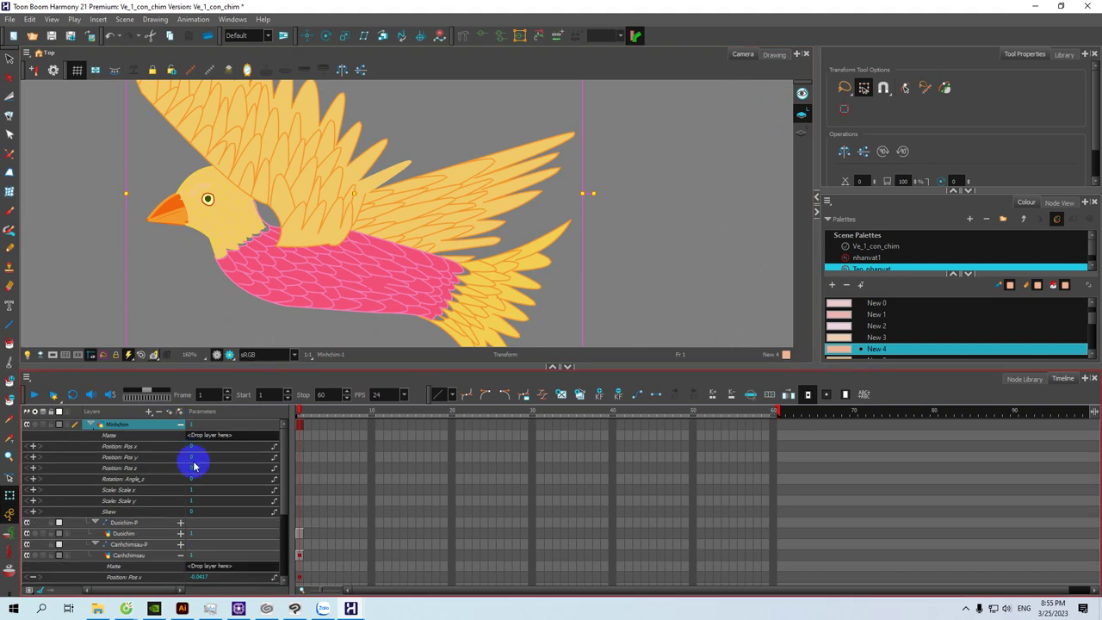
pyautogui.click(193, 468)
pyautogui.doubleClick(194, 468)
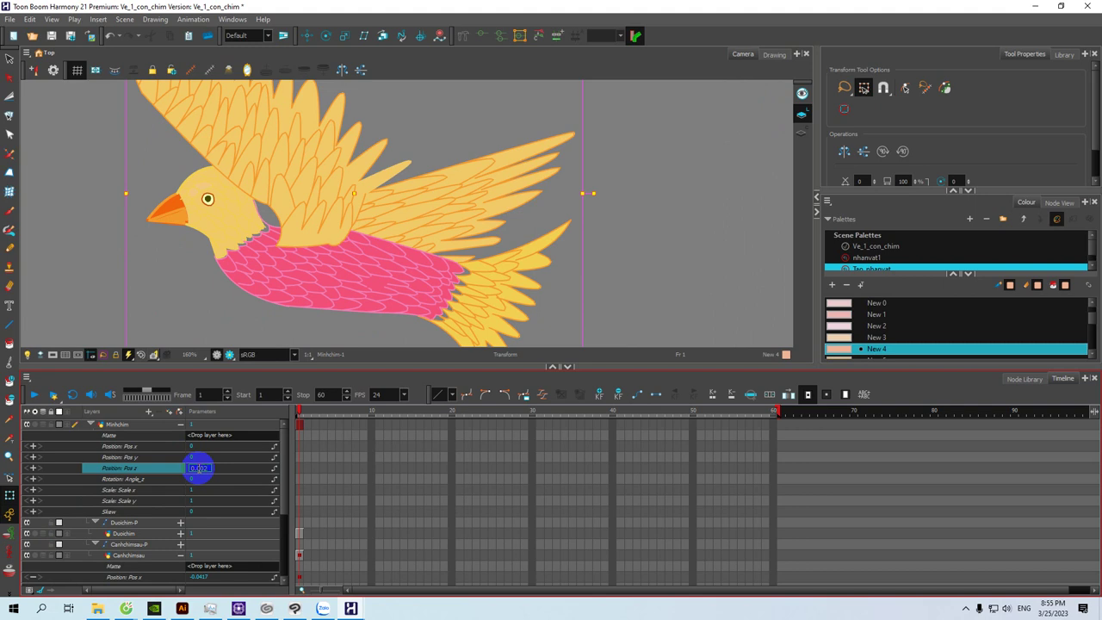
pyautogui.press('Return')
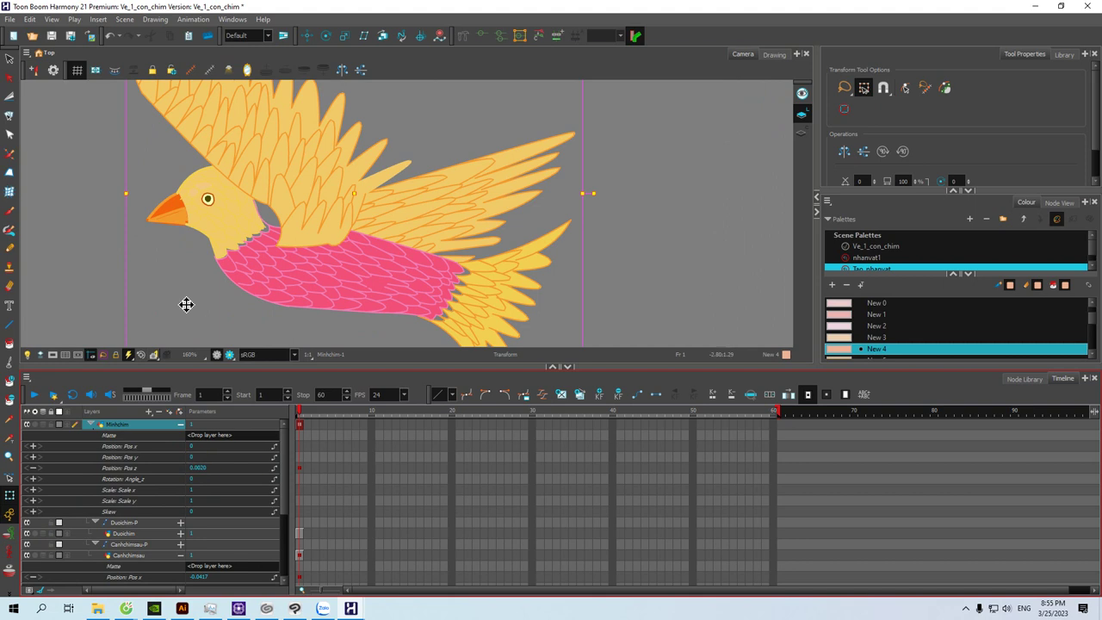
# Step: Move the whole bird by its Minhchim body horizontally towards the centre of the scene, then deselect it and enlarge the camera view
pyautogui.scroll(-3, 254, 276)
pyautogui.moveTo(287, 373); pyautogui.dragTo(307, 410)
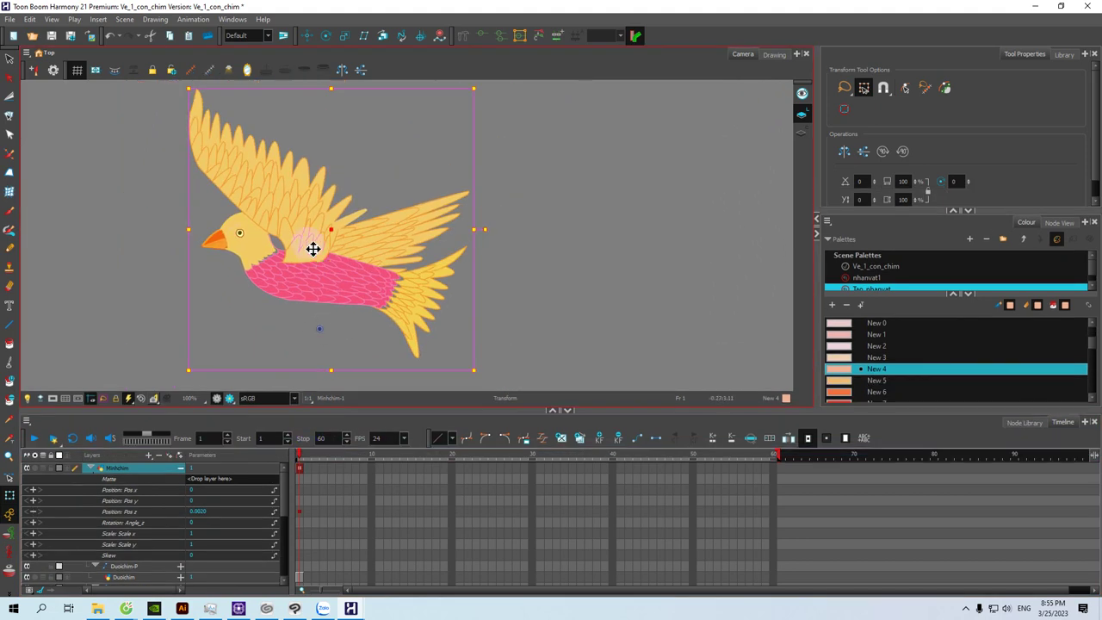
pyautogui.click(198, 290)
pyautogui.click(288, 285)
pyautogui.moveTo(306, 293)
pyautogui.mouseDown()
pyautogui.moveTo(455, 293)
pyautogui.moveTo(364, 290)
pyautogui.moveTo(379, 288)
pyautogui.moveTo(442, 292)
pyautogui.moveTo(359, 300)
pyautogui.moveTo(405, 295)
pyautogui.mouseUp()
pyautogui.click(376, 402)
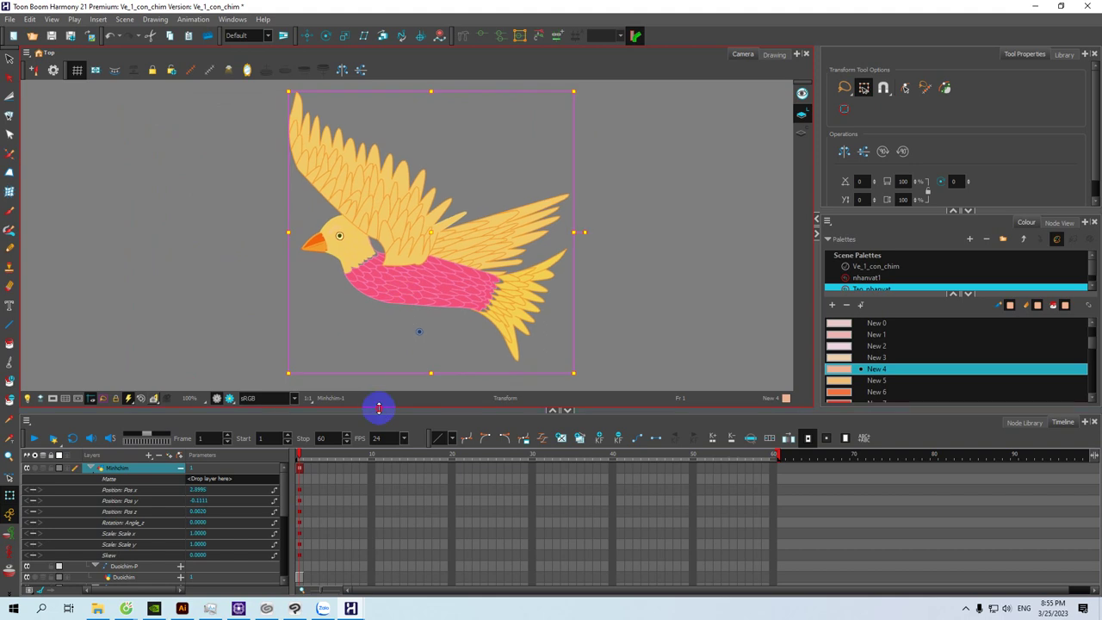
pyautogui.moveTo(378, 408); pyautogui.dragTo(379, 454)
pyautogui.click(255, 331)
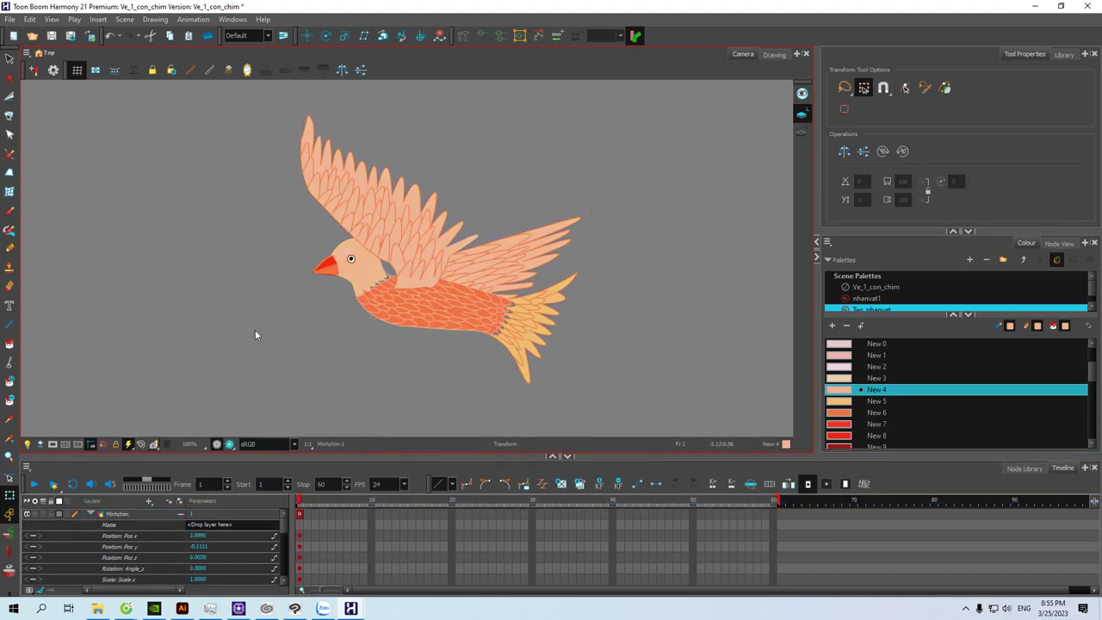
# Step: Select the Canhchimsau wing and collapse the Minhchim and Canhchimsau parameter lists in the Timeline
pyautogui.click(418, 290)
pyautogui.click(346, 457)
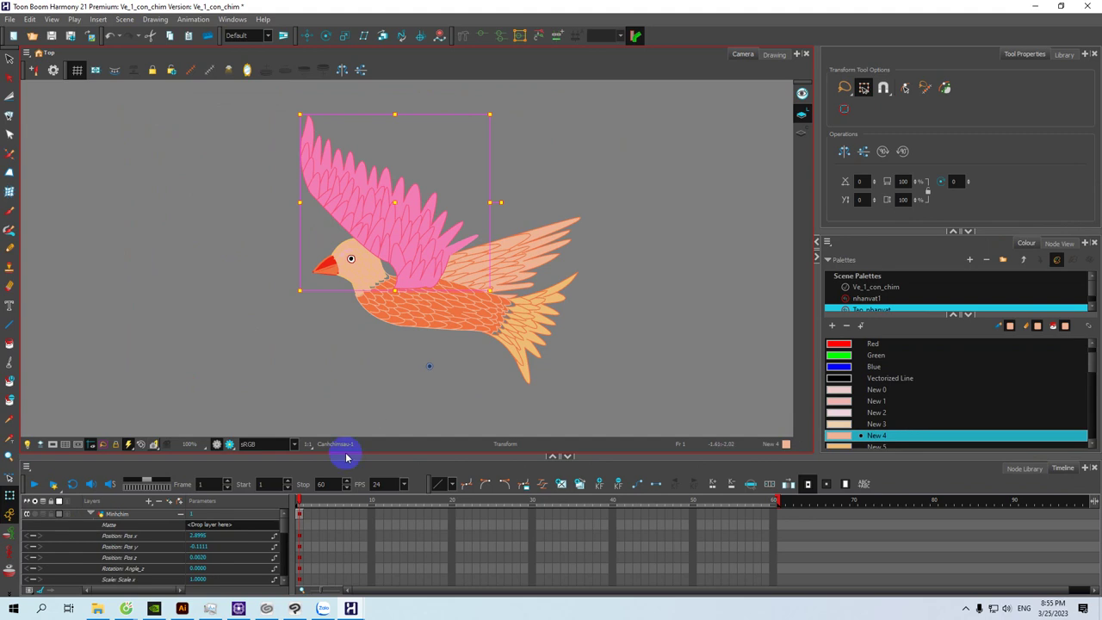
pyautogui.click(181, 515)
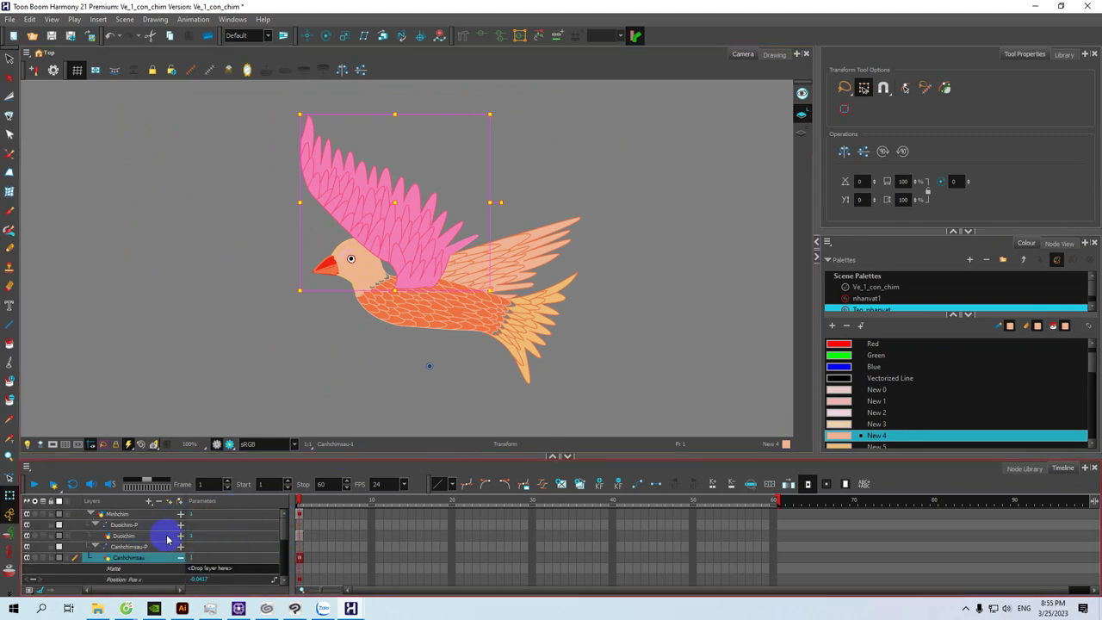
pyautogui.click(181, 558)
pyautogui.scroll(-1, 182, 562)
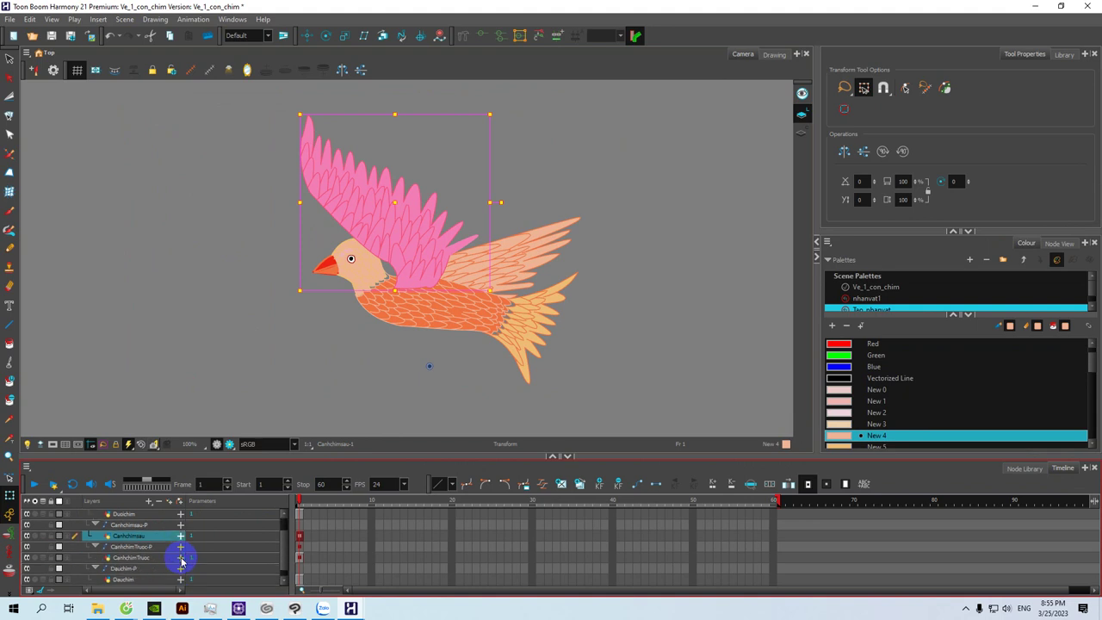
# Step: Move the Canhchimsau wing's pivot to the base of the wing, where it joins the body, using the Translate tool
pyautogui.scroll(-1, 180, 560)
pyautogui.scroll(2, 177, 556)
pyautogui.click(358, 374)
pyautogui.click(412, 274)
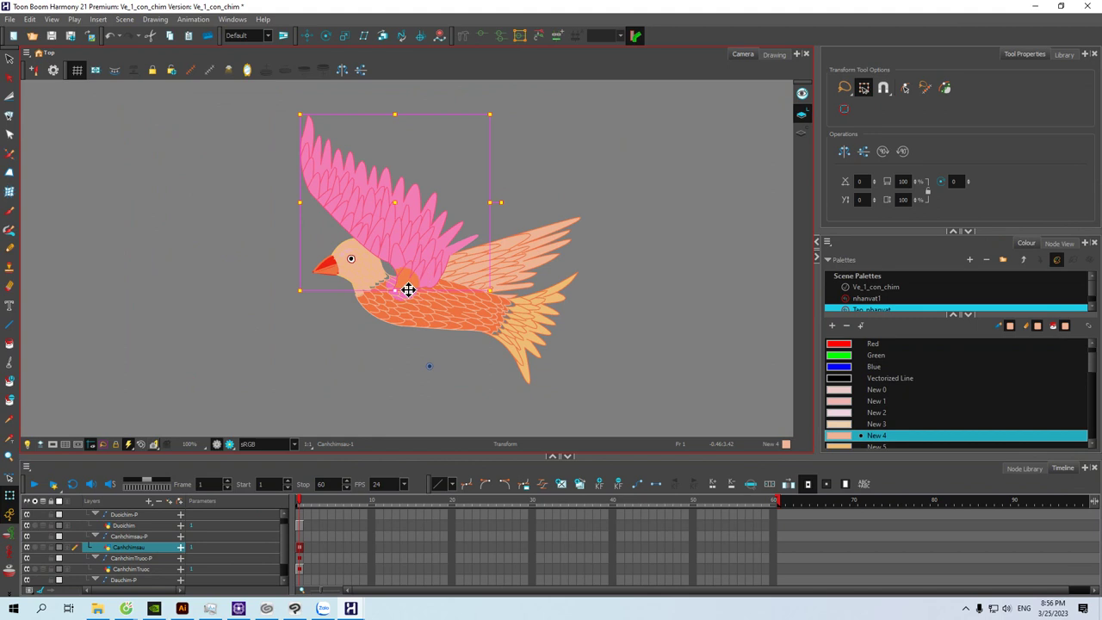
pyautogui.click(308, 37)
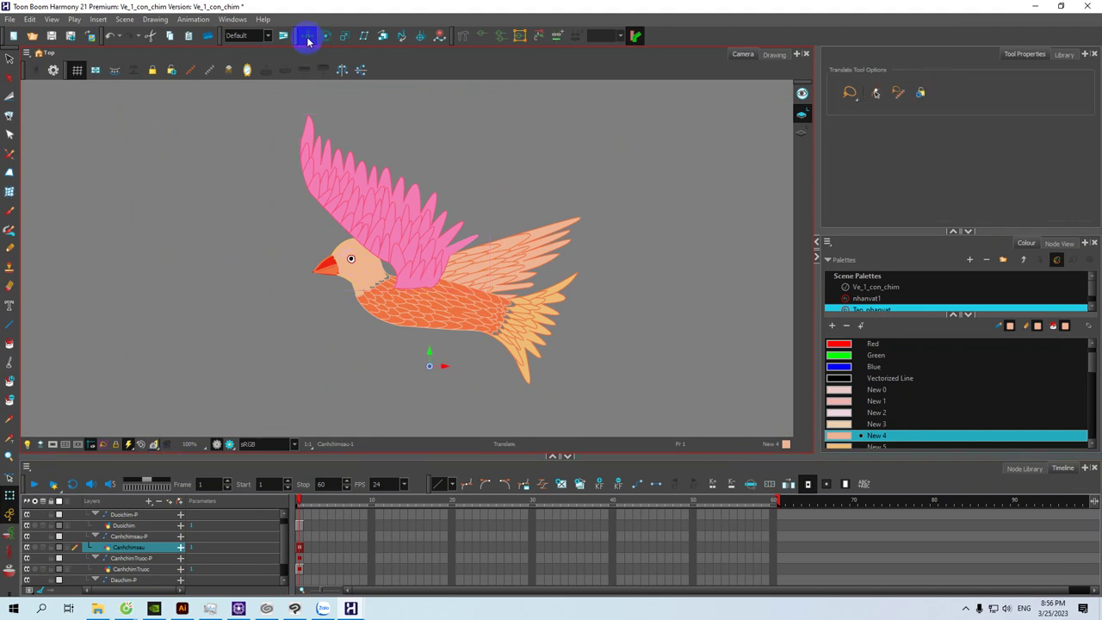
pyautogui.moveTo(435, 363); pyautogui.dragTo(419, 287)
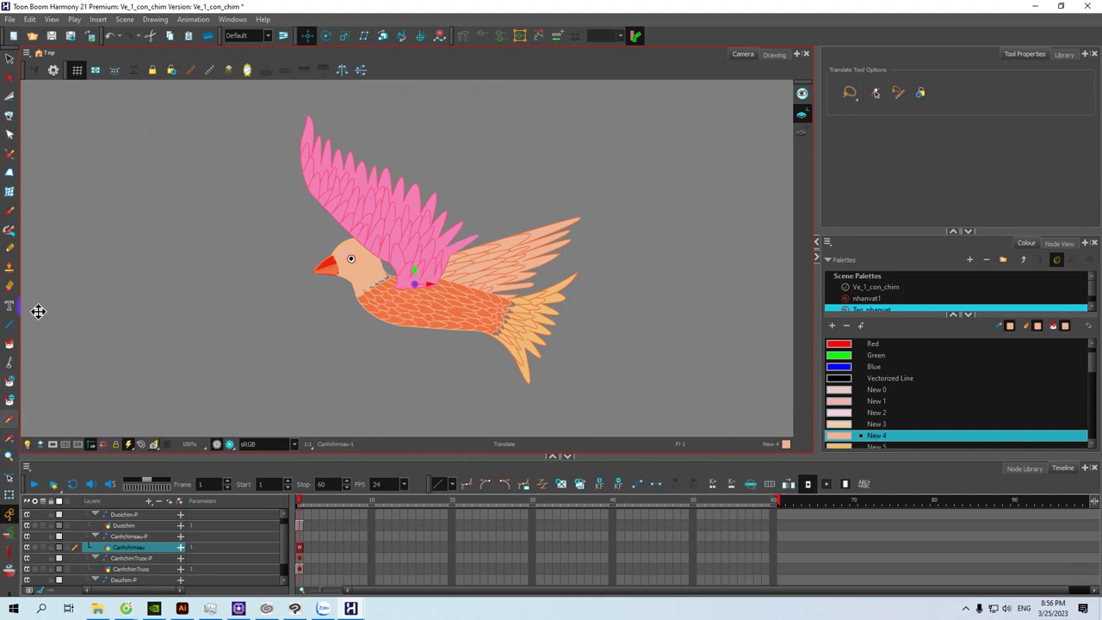
pyautogui.click(10, 59)
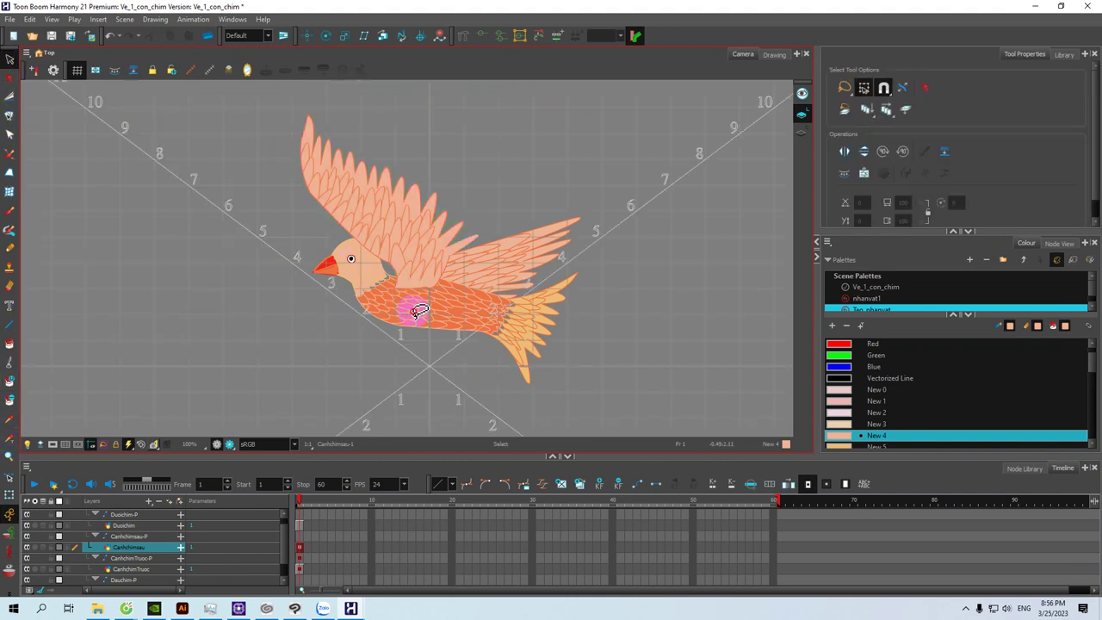
# Step: Select the Minhchim body and move its pivot to the middle of the body
pyautogui.click(11, 496)
pyautogui.click(419, 320)
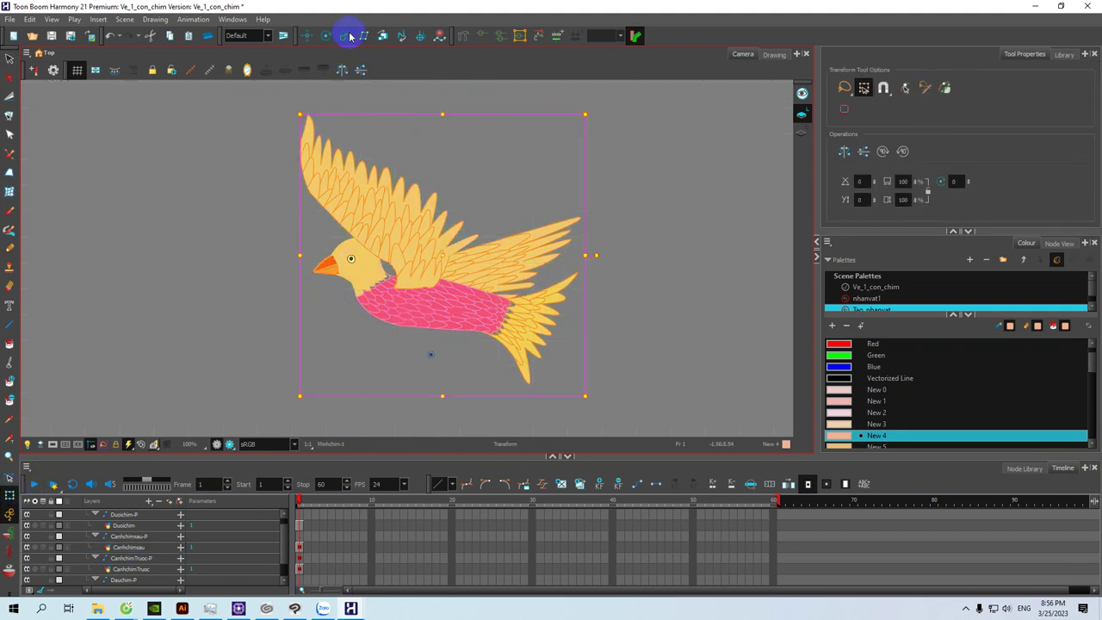
pyautogui.click(307, 35)
pyautogui.moveTo(434, 358); pyautogui.dragTo(418, 310)
pyautogui.click(101, 500)
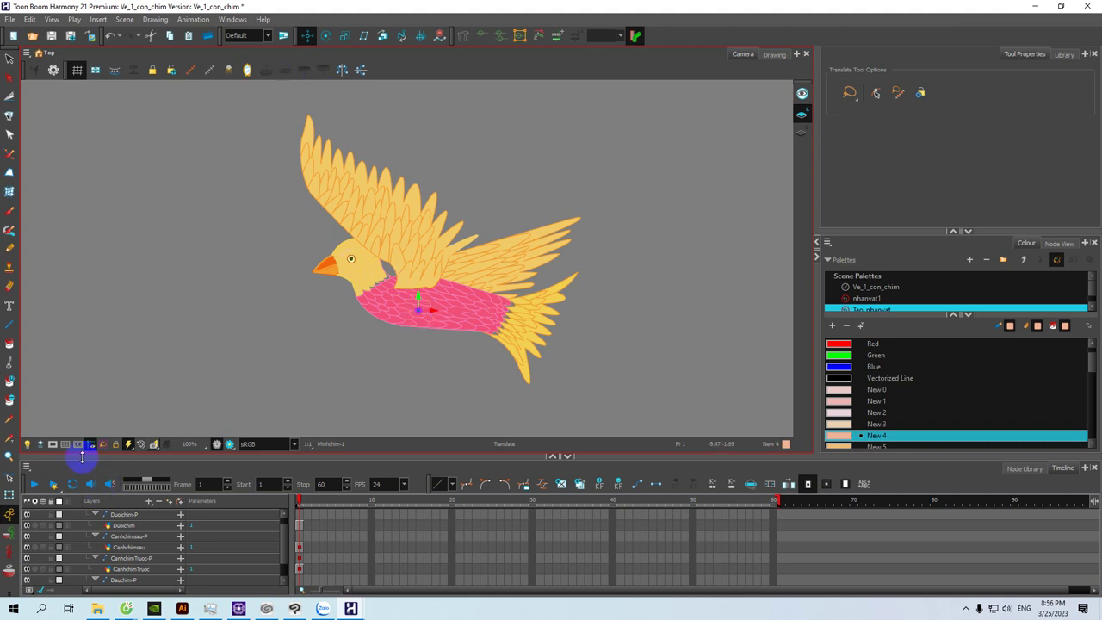
pyautogui.click(9, 495)
# Step: Select the Dauchim head, move its pivot to the neck joint on the body, and clear the selection
pyautogui.moveTo(385, 288); pyautogui.dragTo(370, 281)
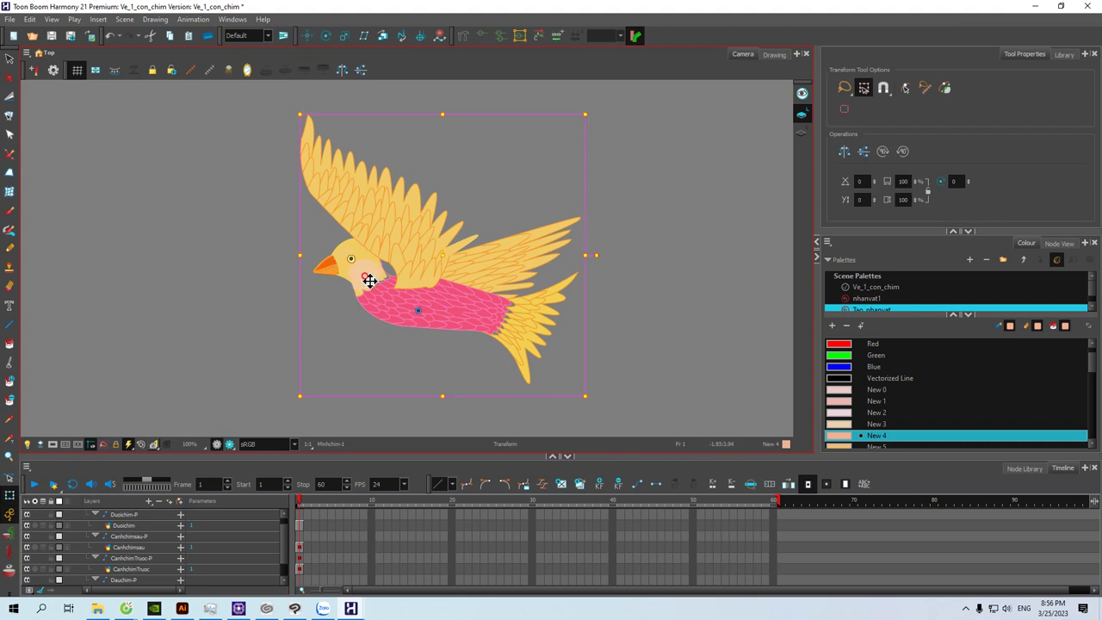
pyautogui.click(256, 328)
pyautogui.click(351, 278)
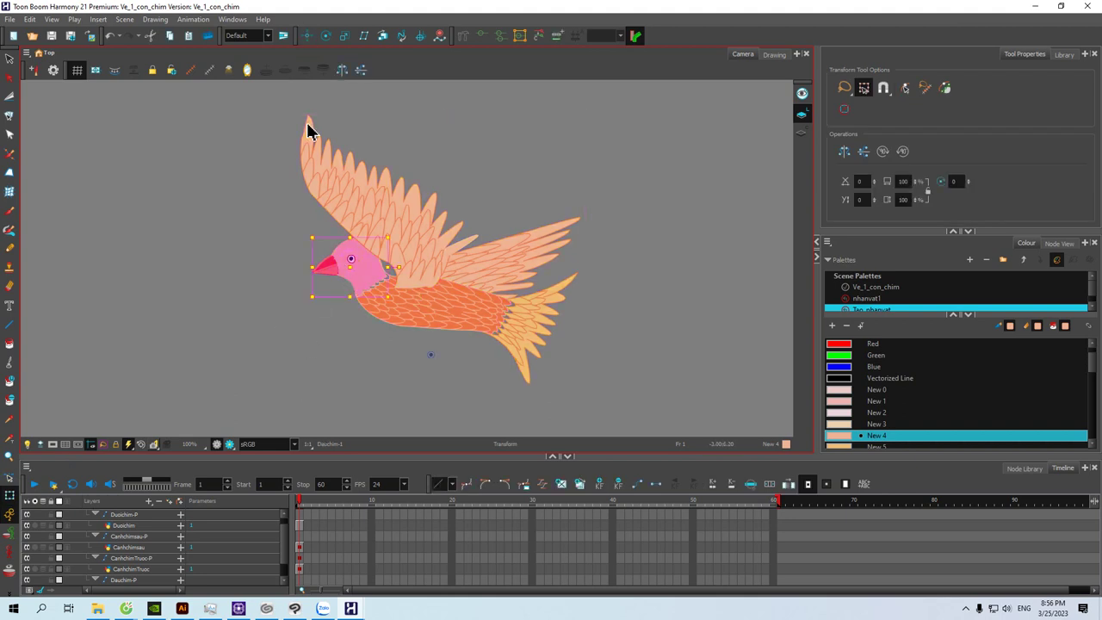
pyautogui.moveTo(439, 361); pyautogui.dragTo(365, 275)
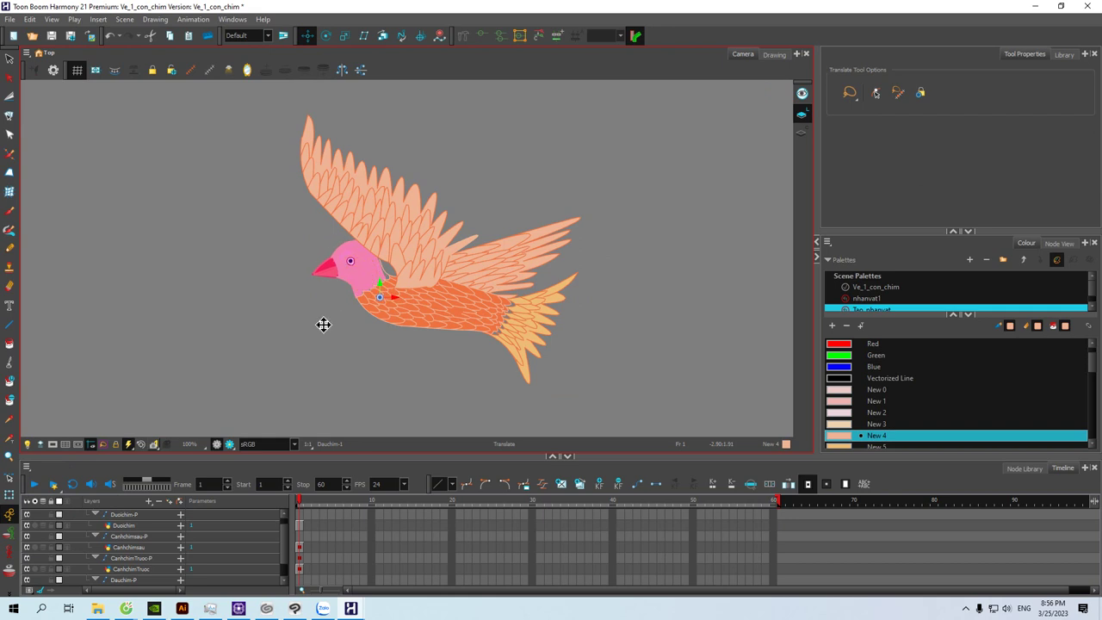
pyautogui.click(9, 495)
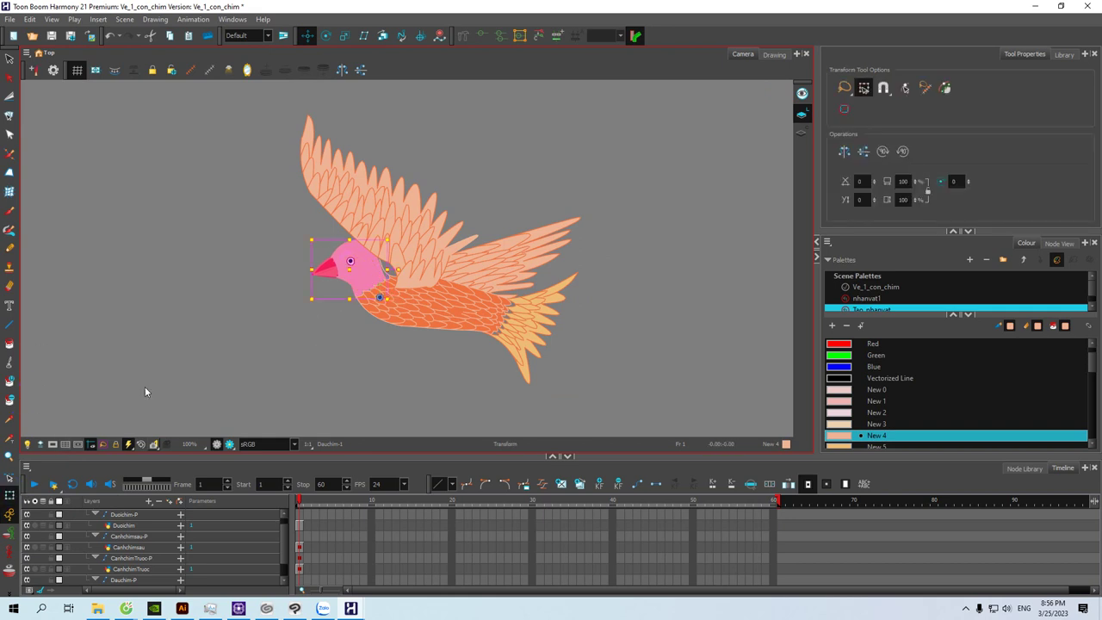
pyautogui.click(209, 377)
pyautogui.moveTo(306, 385); pyautogui.dragTo(276, 380)
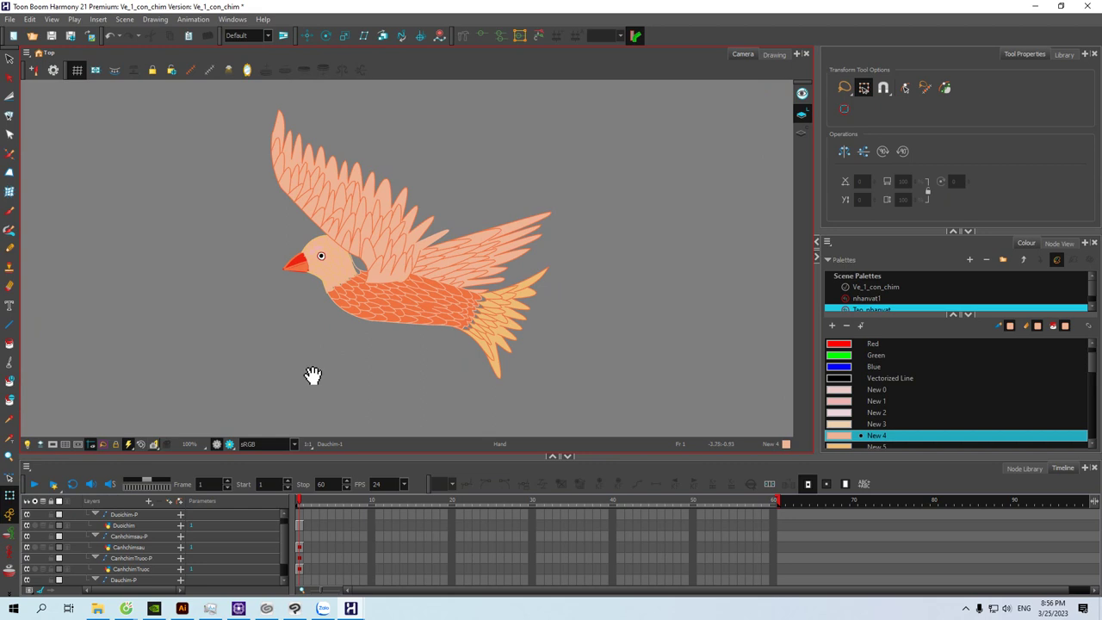
# Step: Move the Duoichim tail's pivot to where the tail joins the body, and nudge the tail slightly towards the body
pyautogui.click(491, 340)
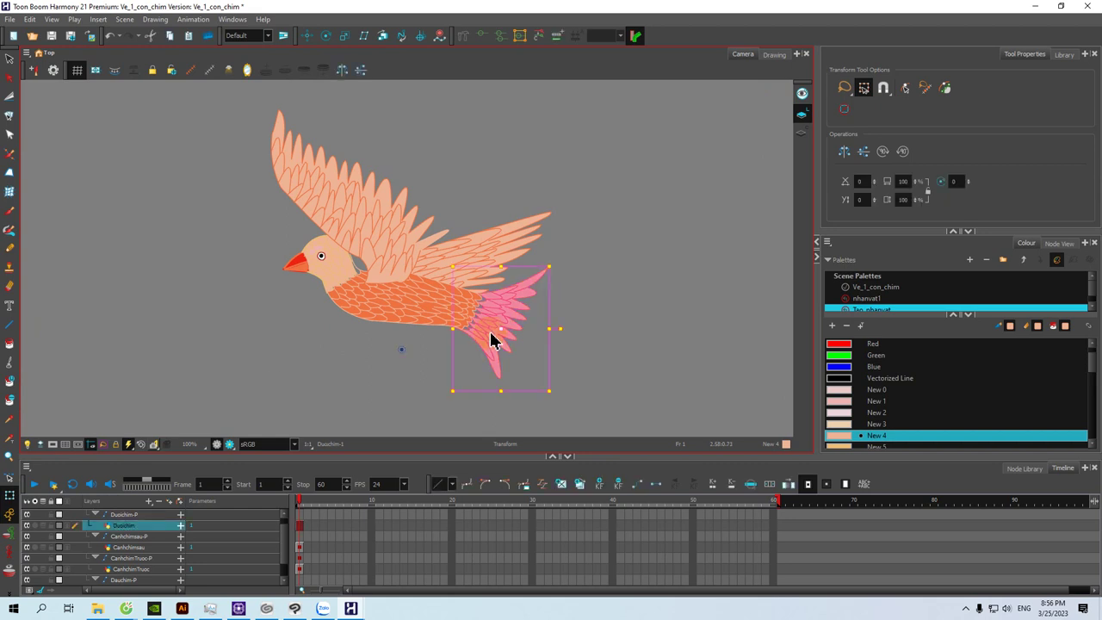
pyautogui.click(307, 35)
pyautogui.moveTo(404, 354); pyautogui.dragTo(467, 320)
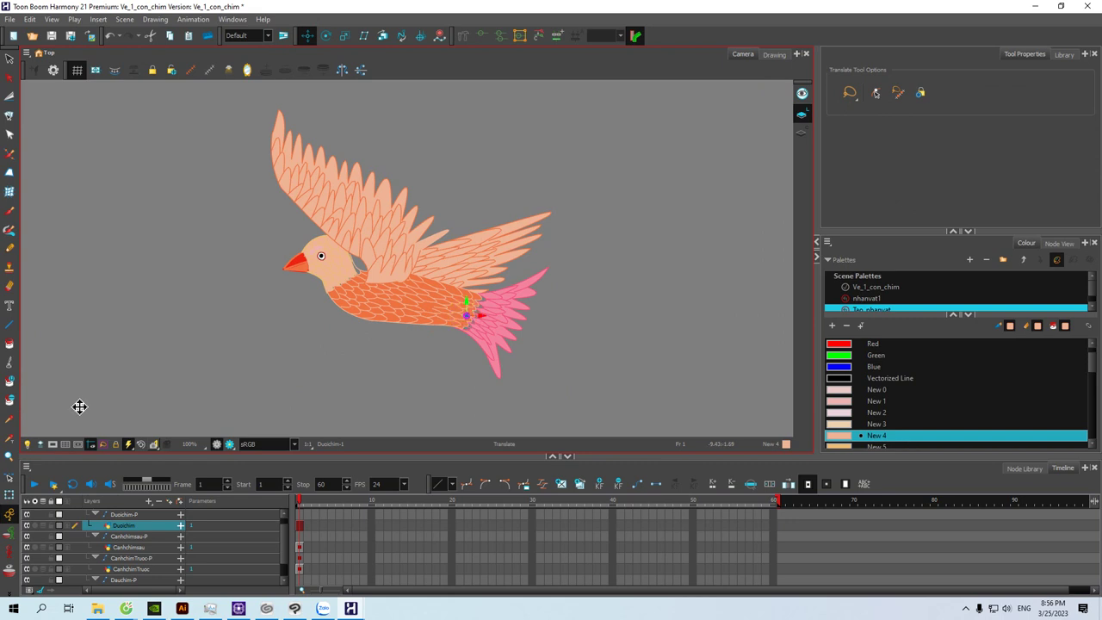
pyautogui.click(10, 496)
pyautogui.moveTo(505, 325); pyautogui.dragTo(500, 322)
pyautogui.click(290, 335)
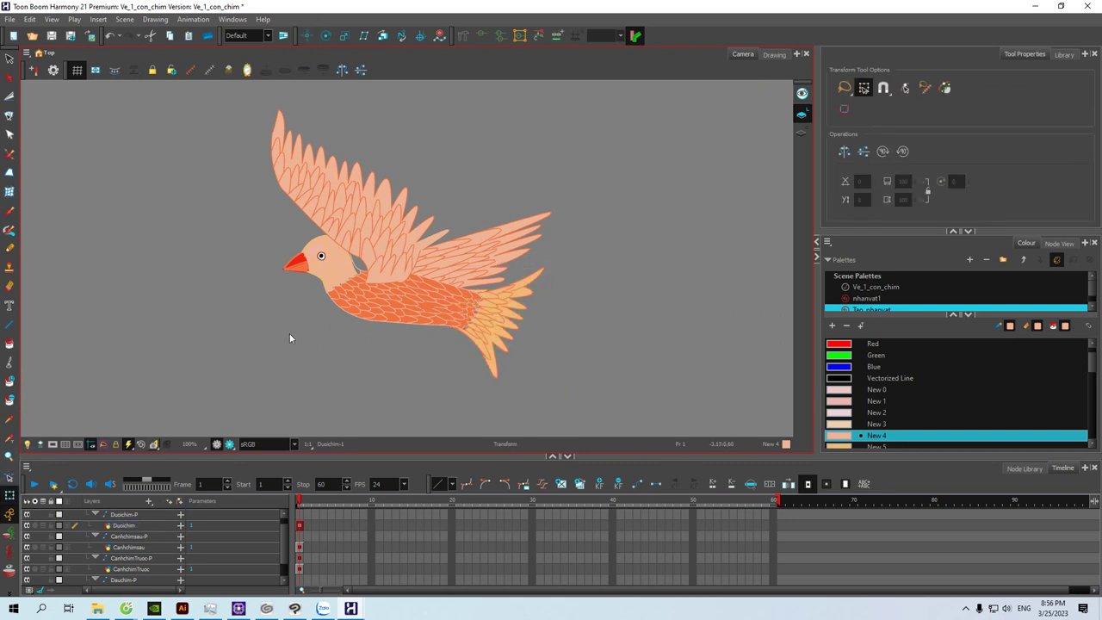
# Step: Move the CanhchimTruoc wing's pivot to the wing's joint on the upper edge of the body
pyautogui.click(461, 276)
pyautogui.click(308, 35)
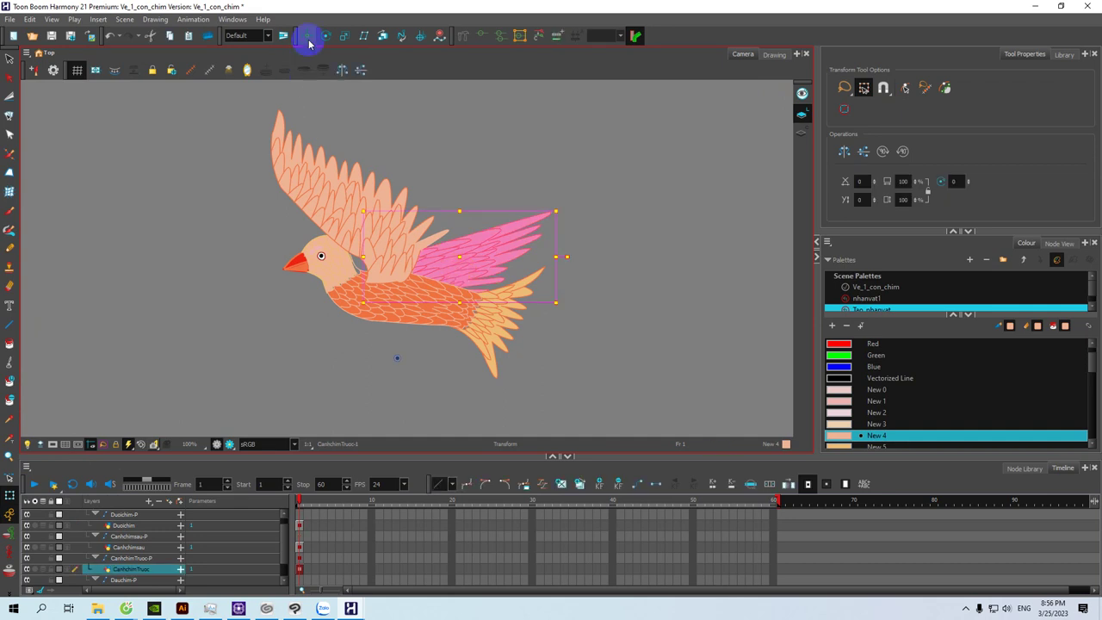
pyautogui.moveTo(404, 359); pyautogui.dragTo(393, 281)
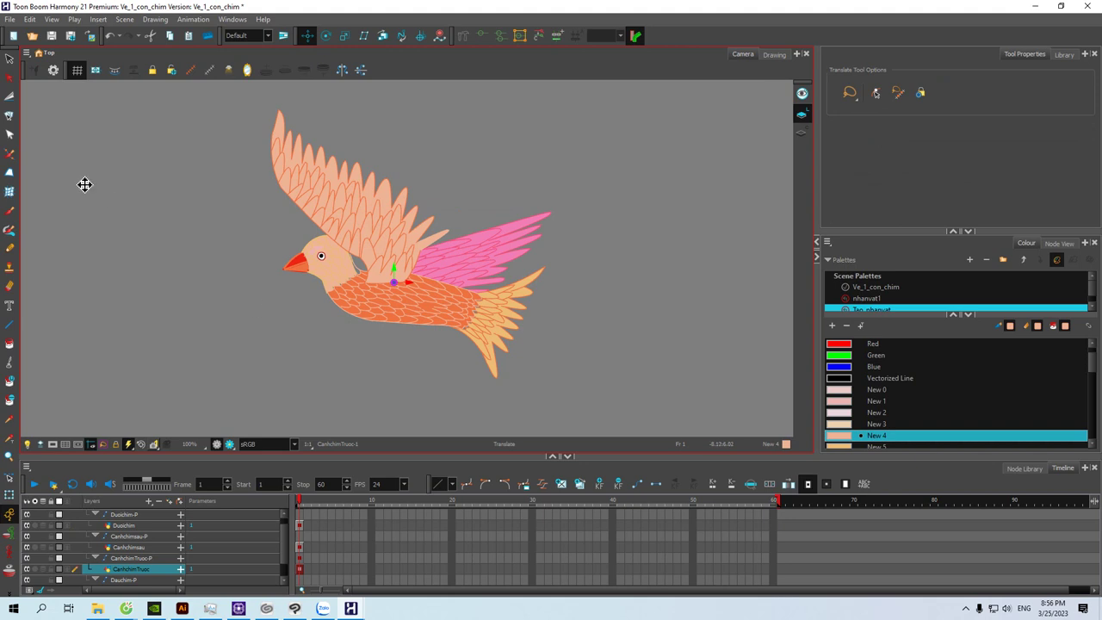
pyautogui.click(9, 58)
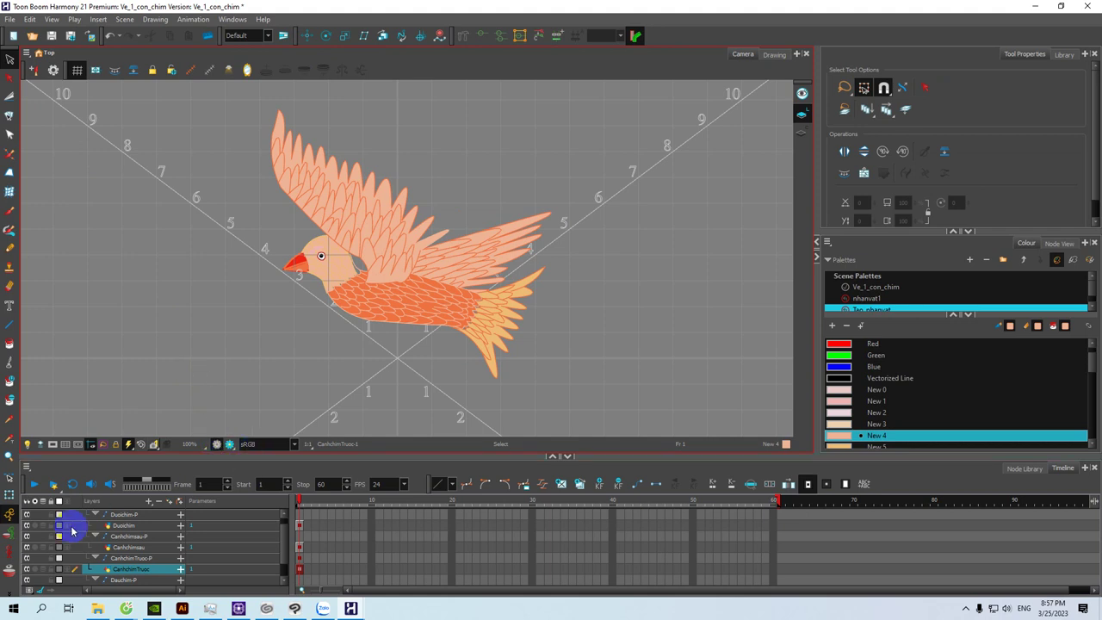
pyautogui.click(10, 496)
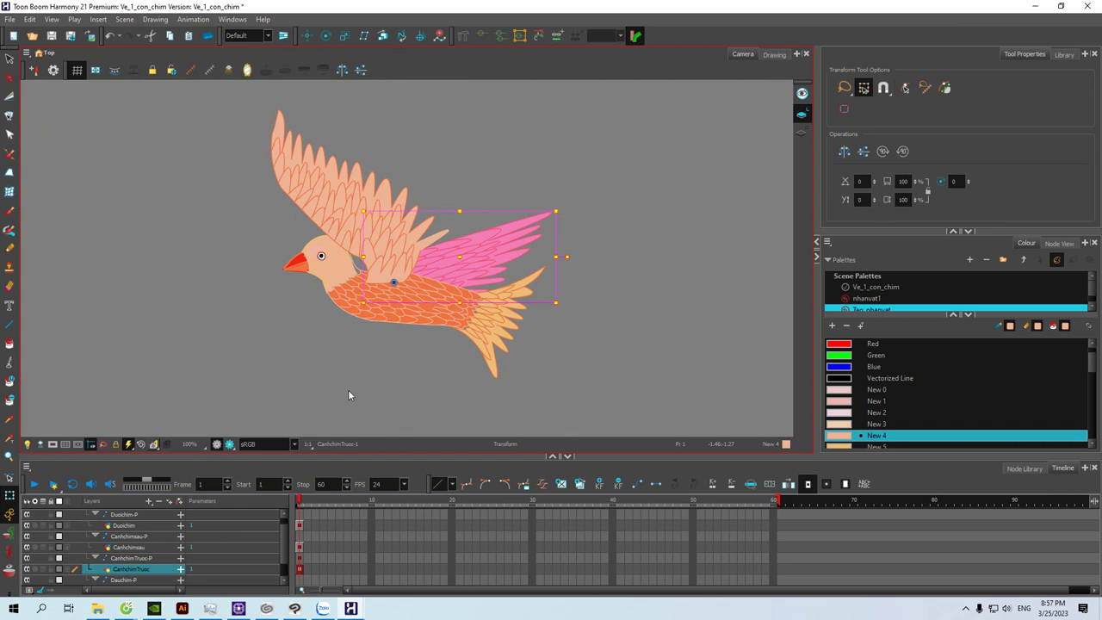
# Step: Rig the Canhchimsau wing with a chain of three bones from its base to its tip, using bone and curve influence radius 4
pyautogui.click(344, 223)
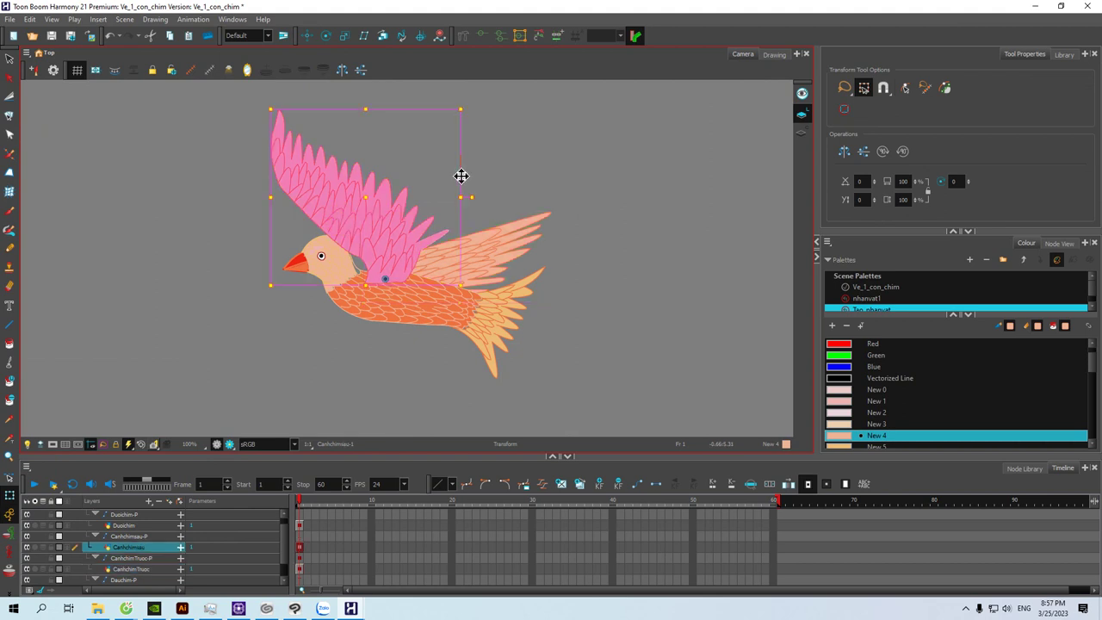
pyautogui.click(463, 36)
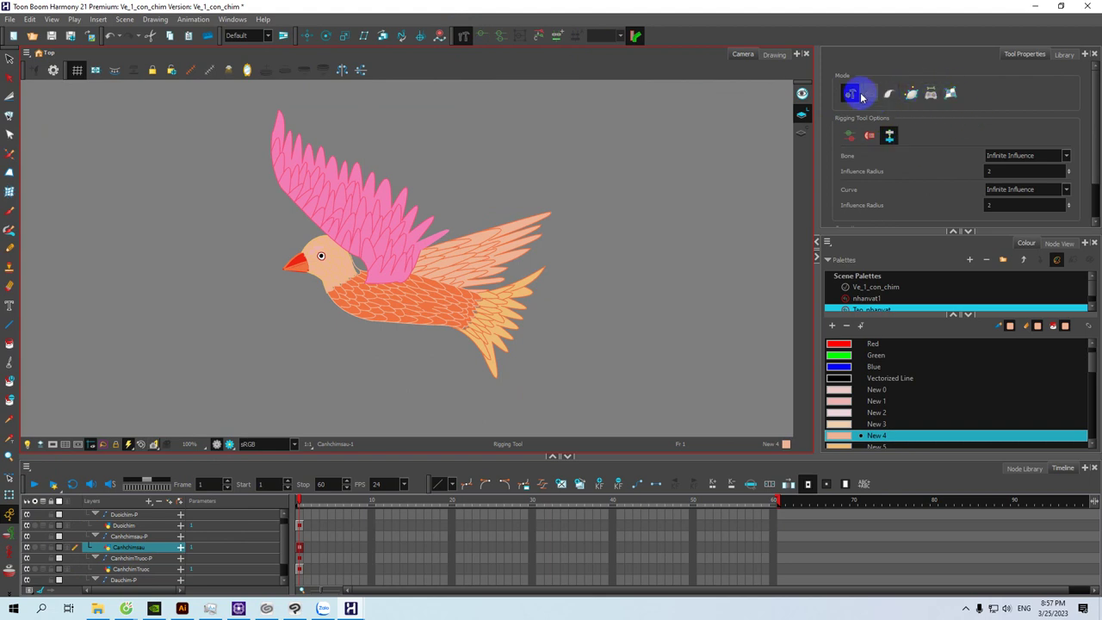
pyautogui.click(1072, 173)
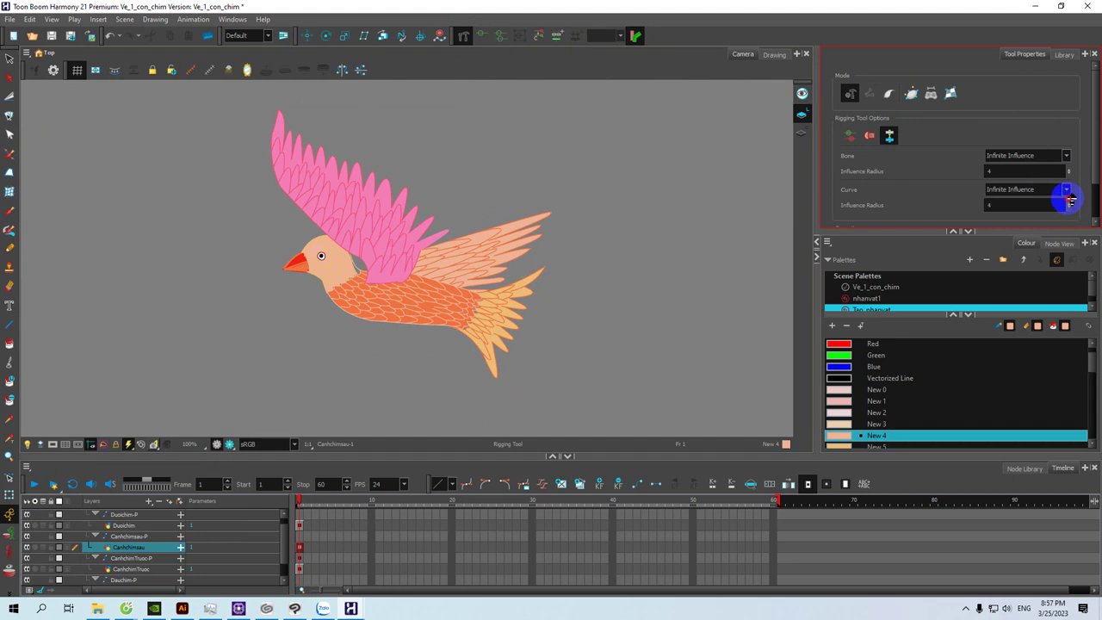
pyautogui.moveTo(387, 285)
pyautogui.mouseDown()
pyautogui.moveTo(396, 246)
pyautogui.moveTo(384, 239)
pyautogui.mouseUp()
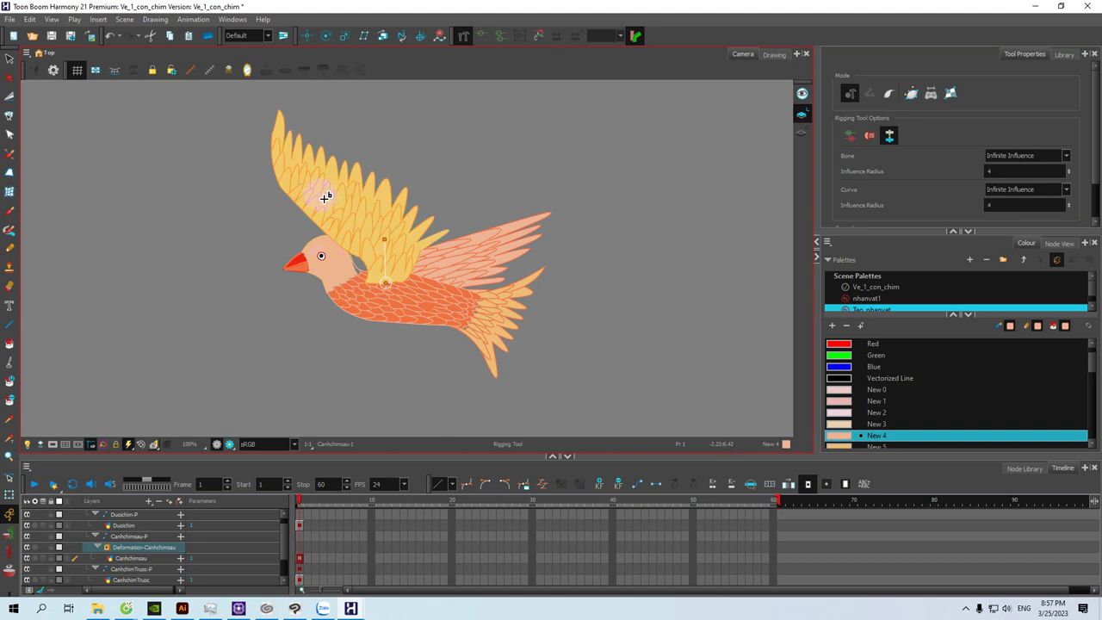
pyautogui.click(298, 177)
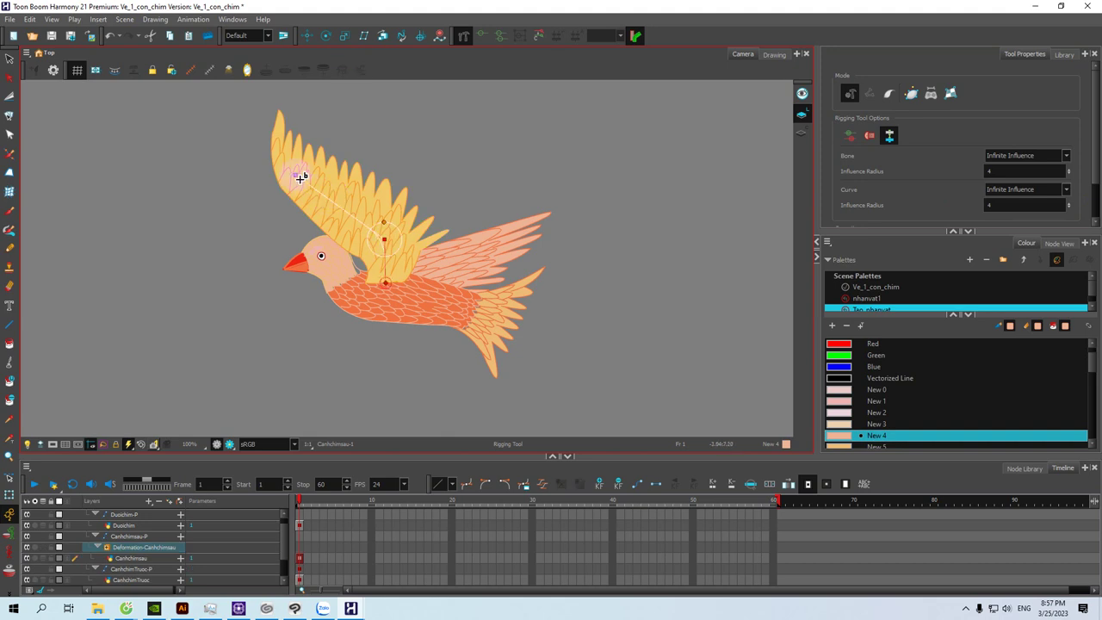
pyautogui.click(278, 107)
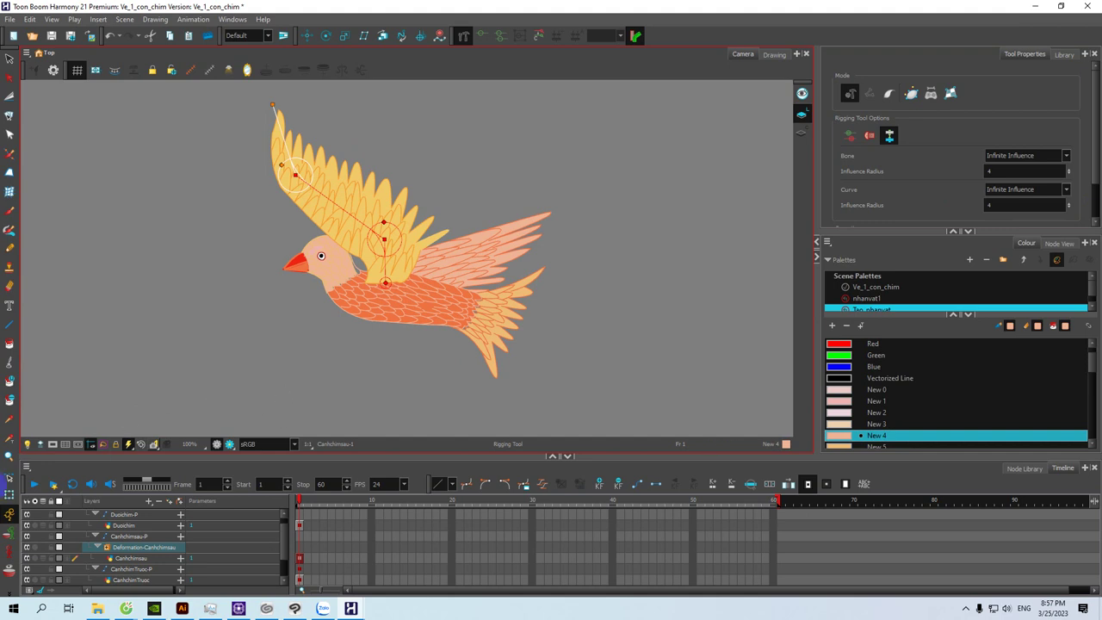
pyautogui.click(9, 495)
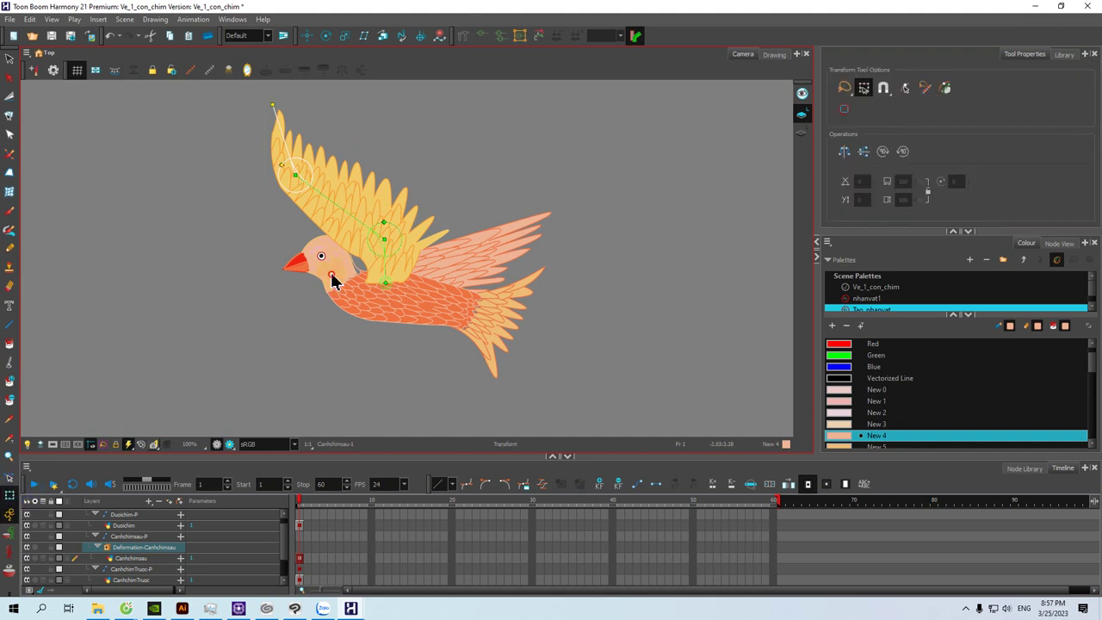
# Step: Rig the Dauchim head with two bones, from the neck to the middle of the head and on to the beak tip
pyautogui.click(335, 283)
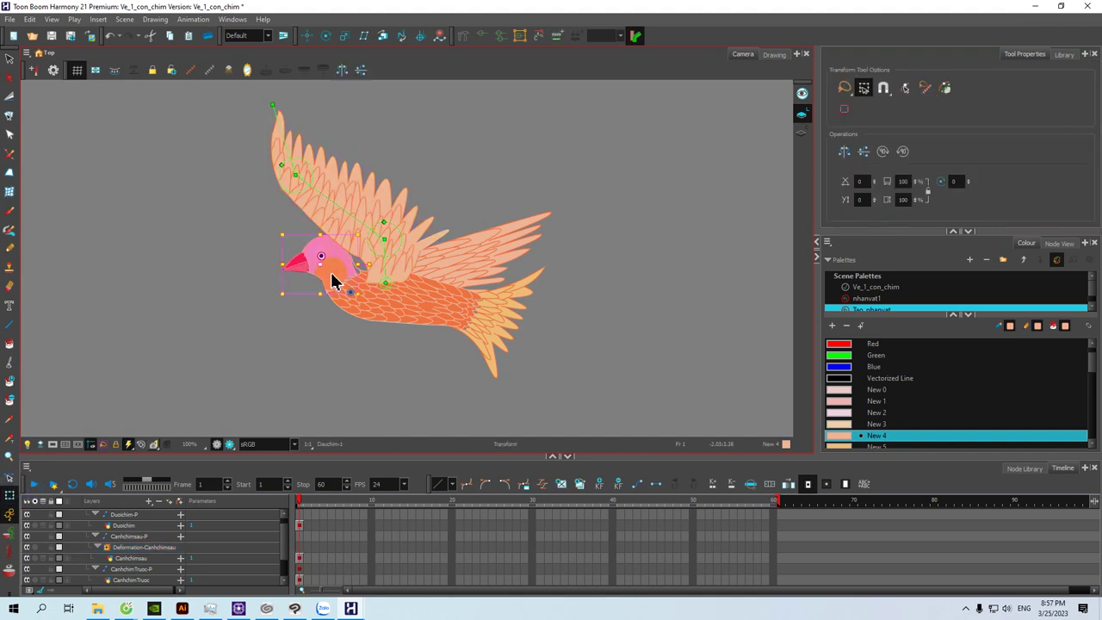
pyautogui.click(465, 38)
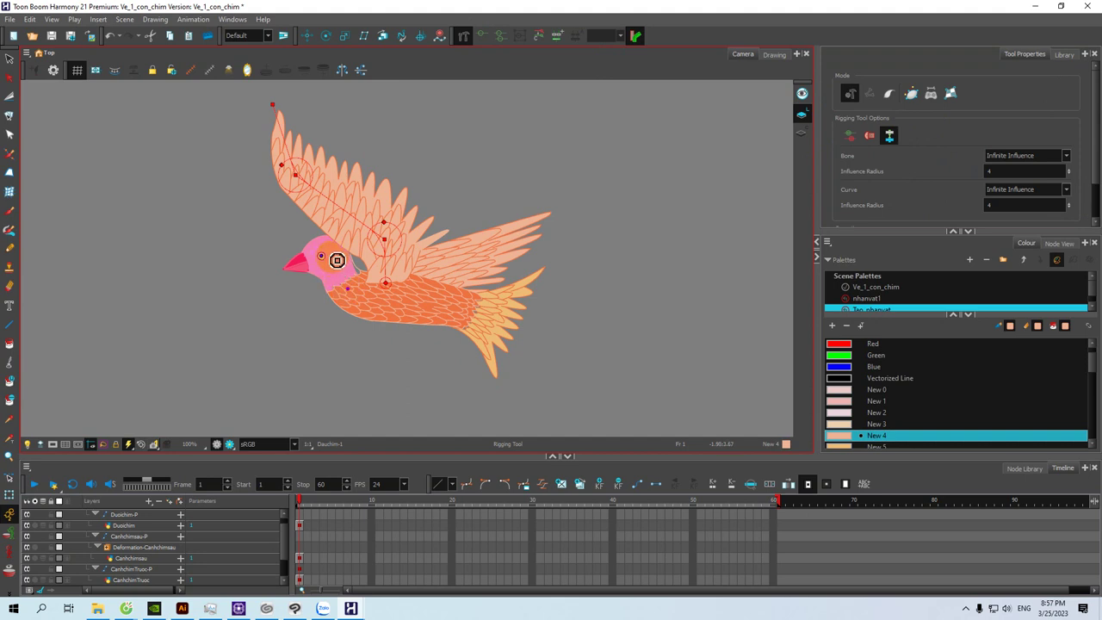
pyautogui.click(335, 259)
pyautogui.click(278, 274)
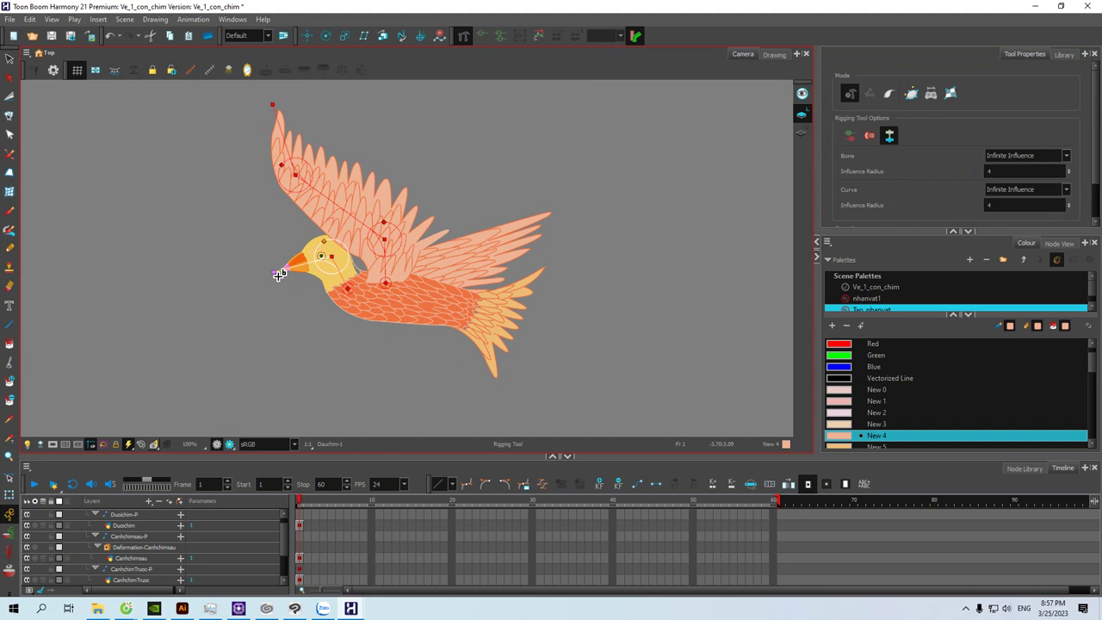
pyautogui.click(10, 493)
# Step: Rig the CanhchimTruoc wing with two bones running from its base on the body through mid-wing to the tip
pyautogui.click(460, 261)
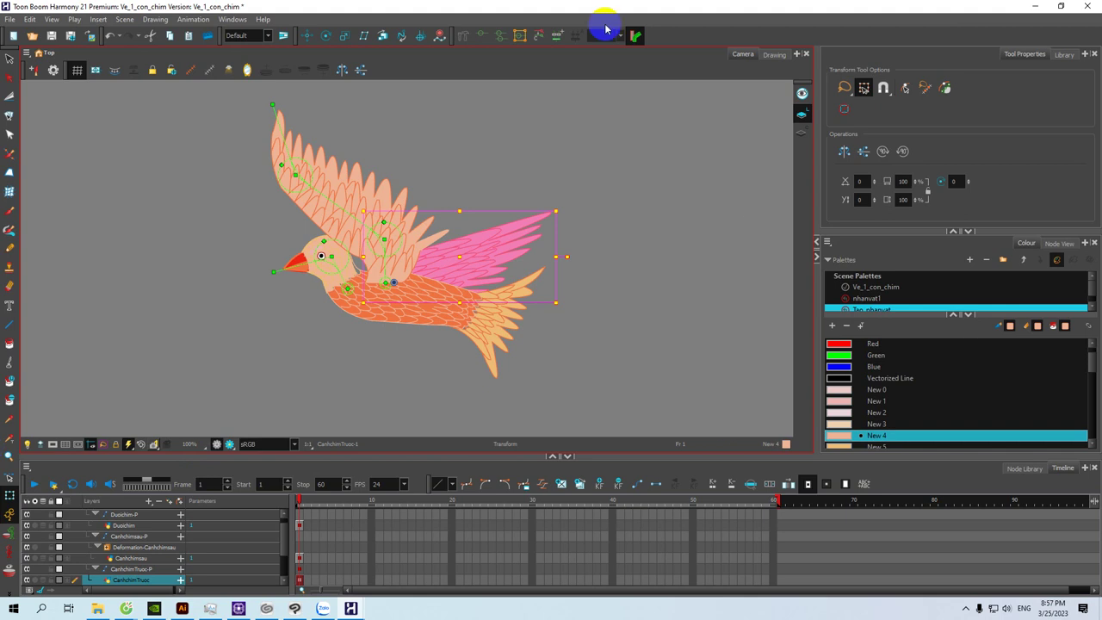
pyautogui.click(465, 37)
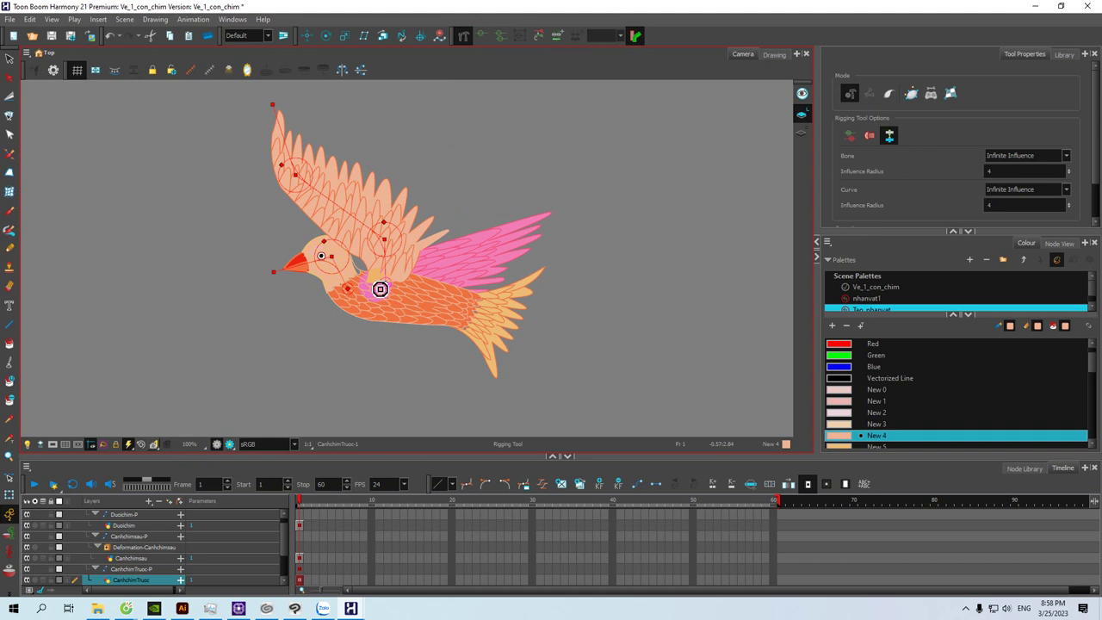
pyautogui.moveTo(380, 289); pyautogui.dragTo(449, 262)
pyautogui.click(567, 210)
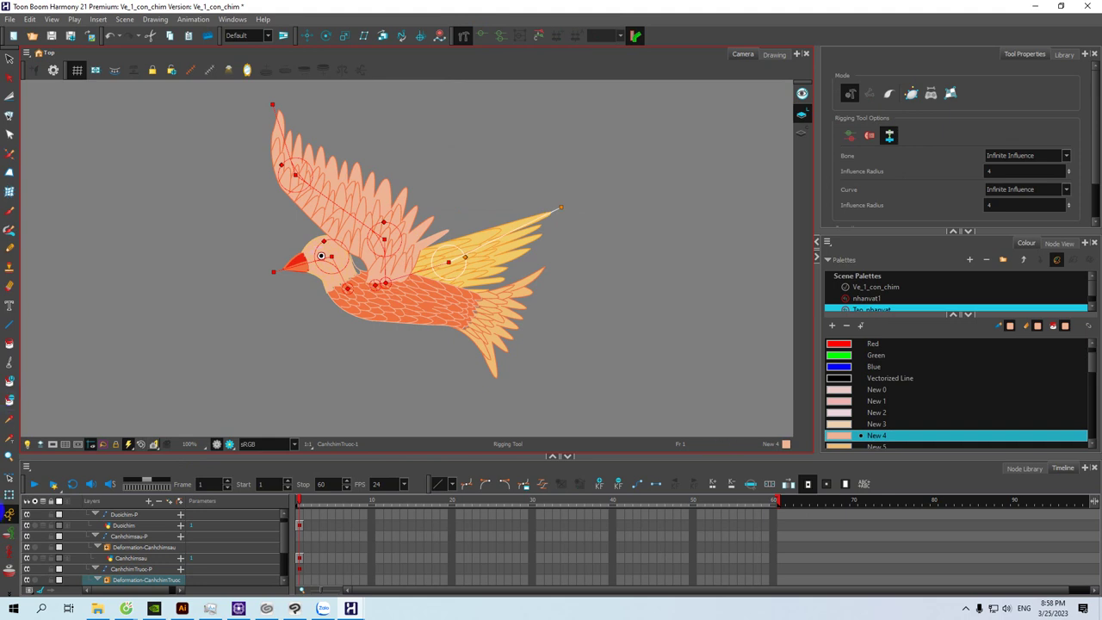
pyautogui.click(9, 496)
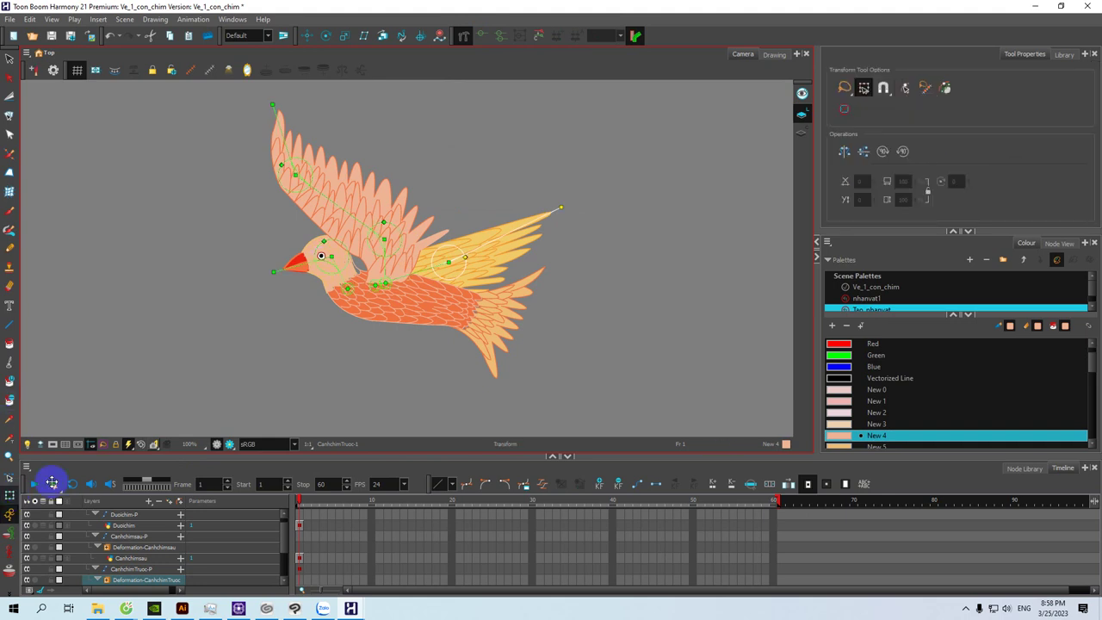
# Step: Rig the Duoichim tail with a single bone running from the body joint into the tail feathers
pyautogui.click(497, 328)
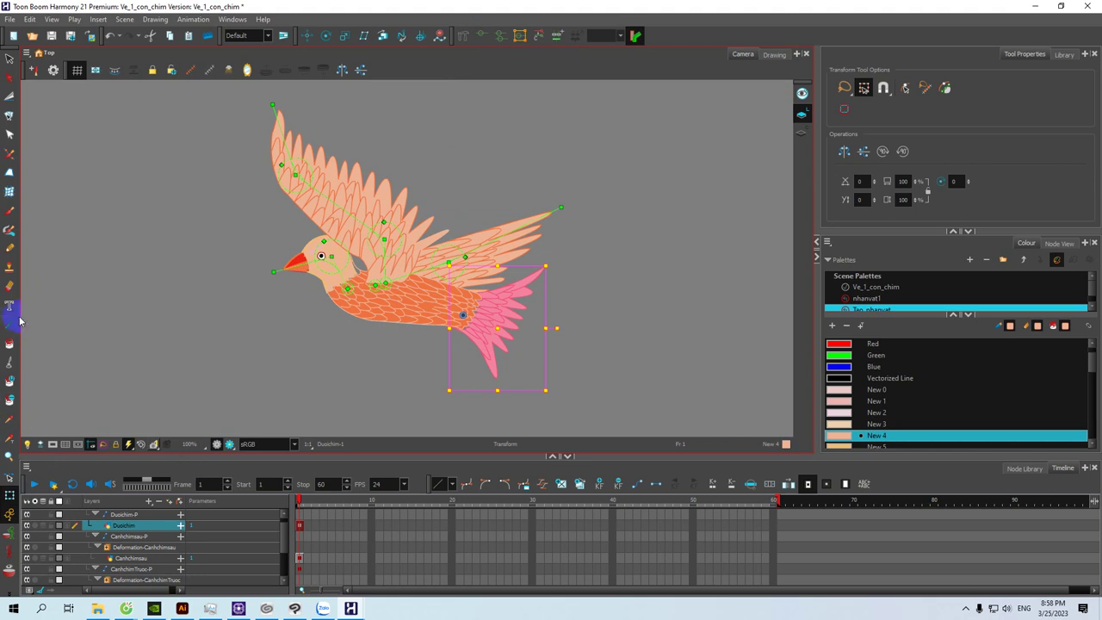
pyautogui.click(462, 36)
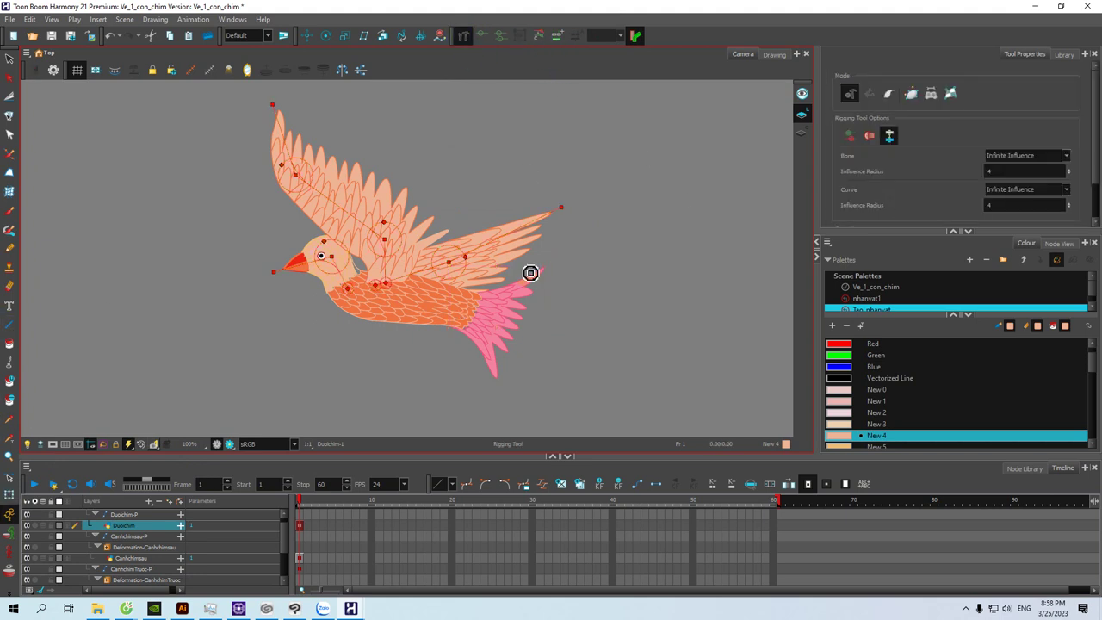
pyautogui.click(523, 329)
pyautogui.click(10, 58)
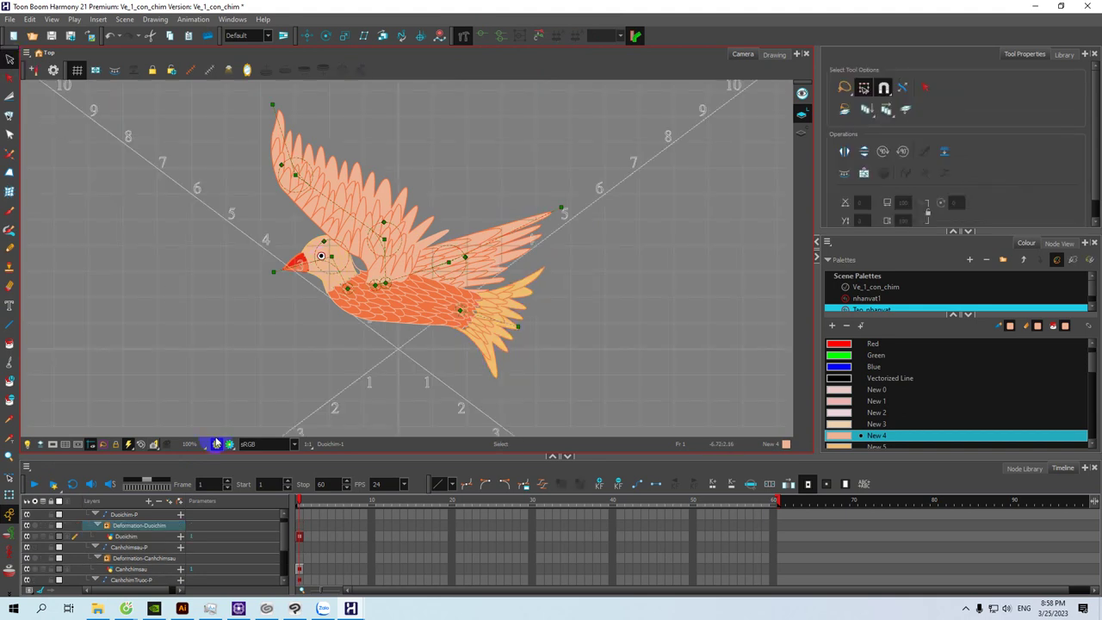
# Step: Collapse the Minhchim layer's children and extend the layer's exposure to frame 59
pyautogui.scroll(1, 319, 560)
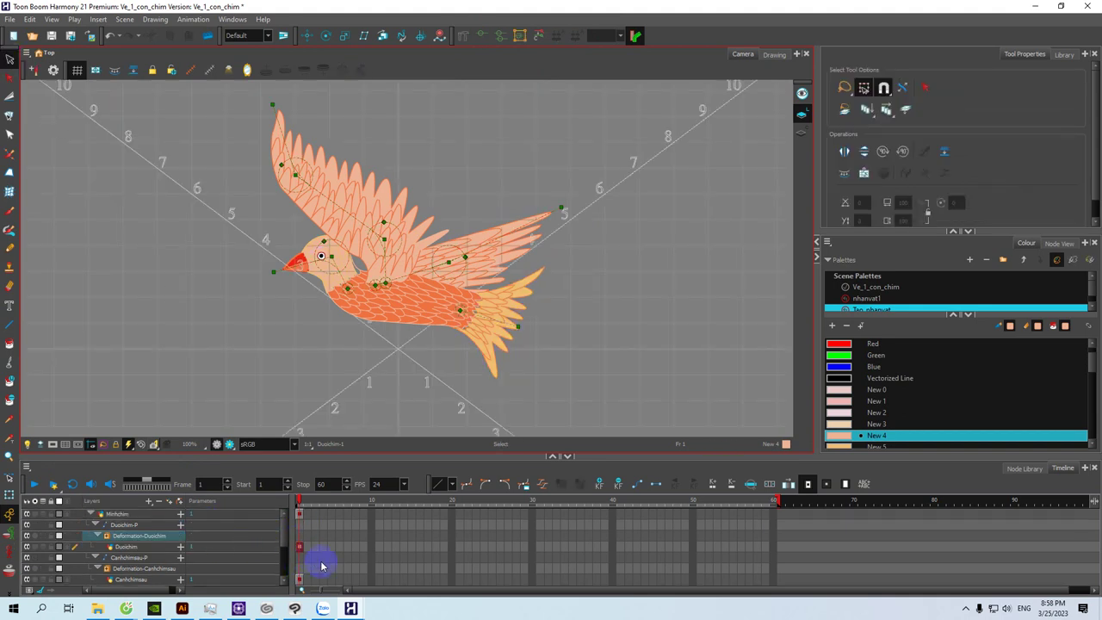
pyautogui.click(299, 524)
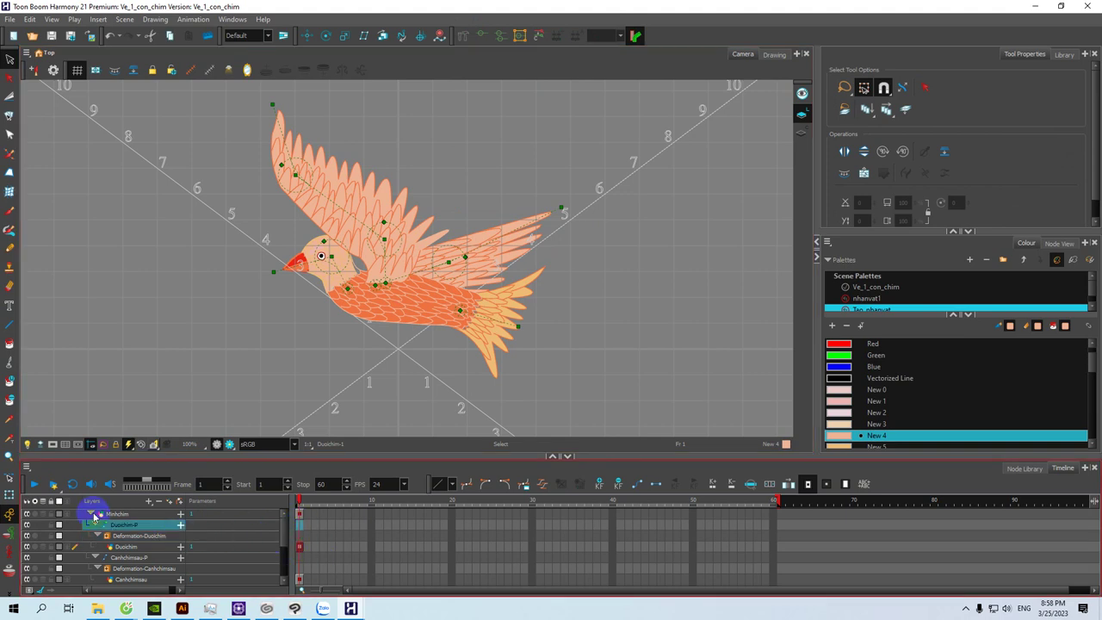
pyautogui.click(88, 514)
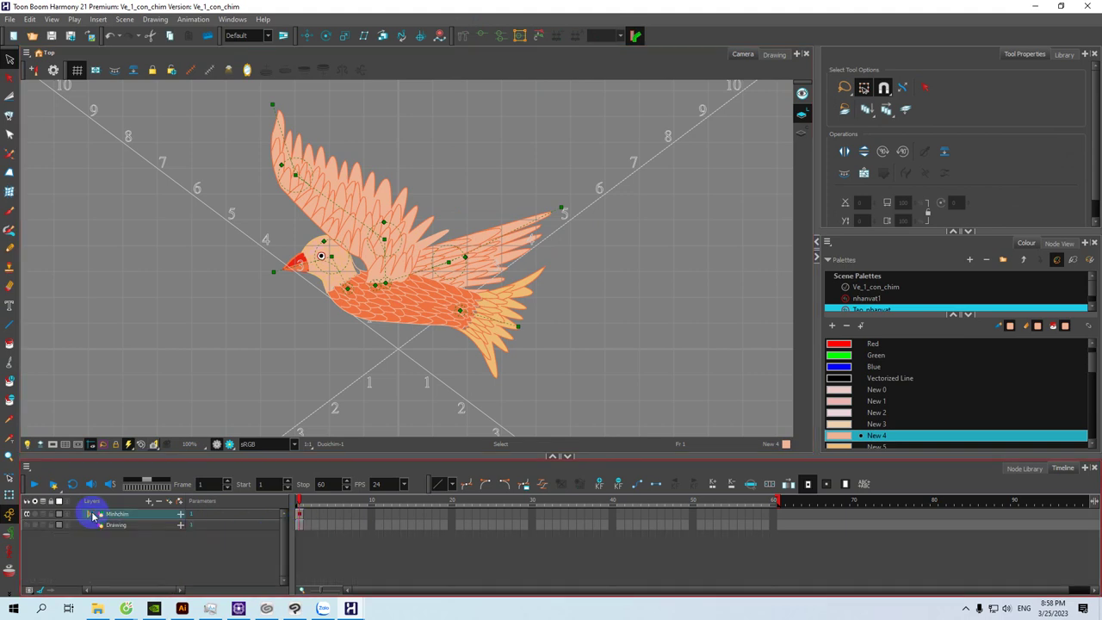
pyautogui.click(767, 515)
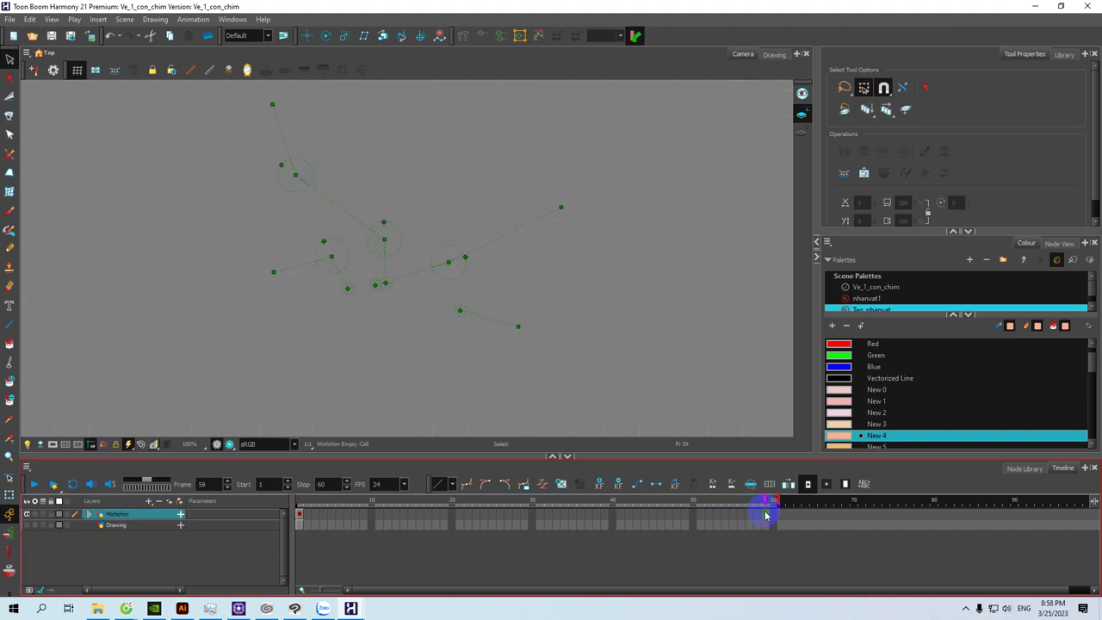
pyautogui.press('F5')
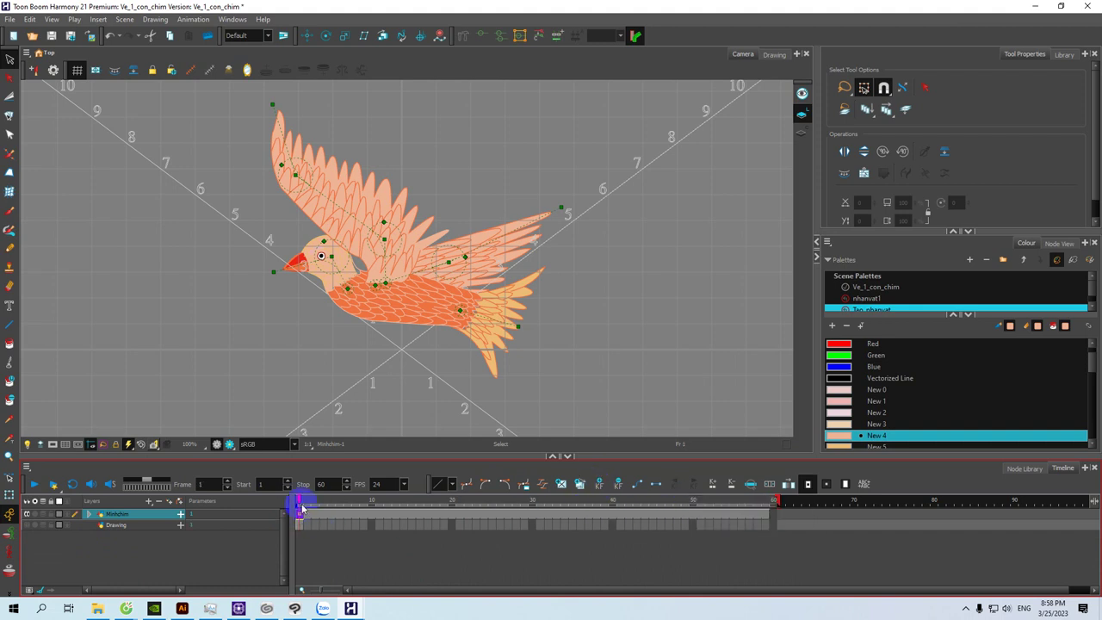
# Step: At frame 7, swing the Canhchimsau wing down on its bones until it stretches forward over the bird's head
pyautogui.moveTo(299, 502); pyautogui.dragTo(345, 507)
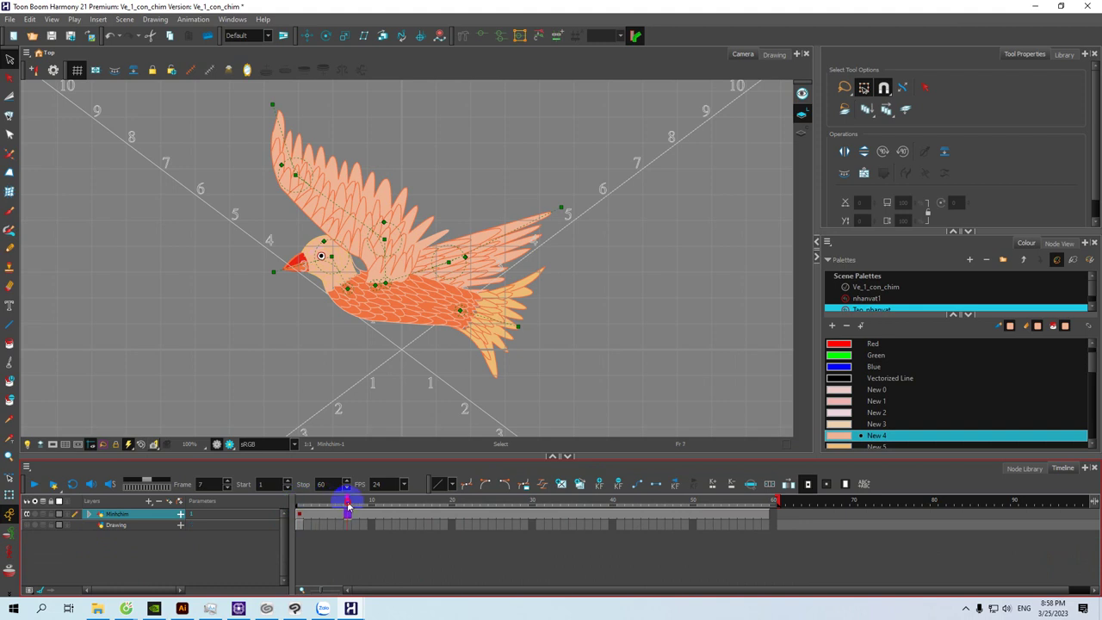
pyautogui.click(6, 497)
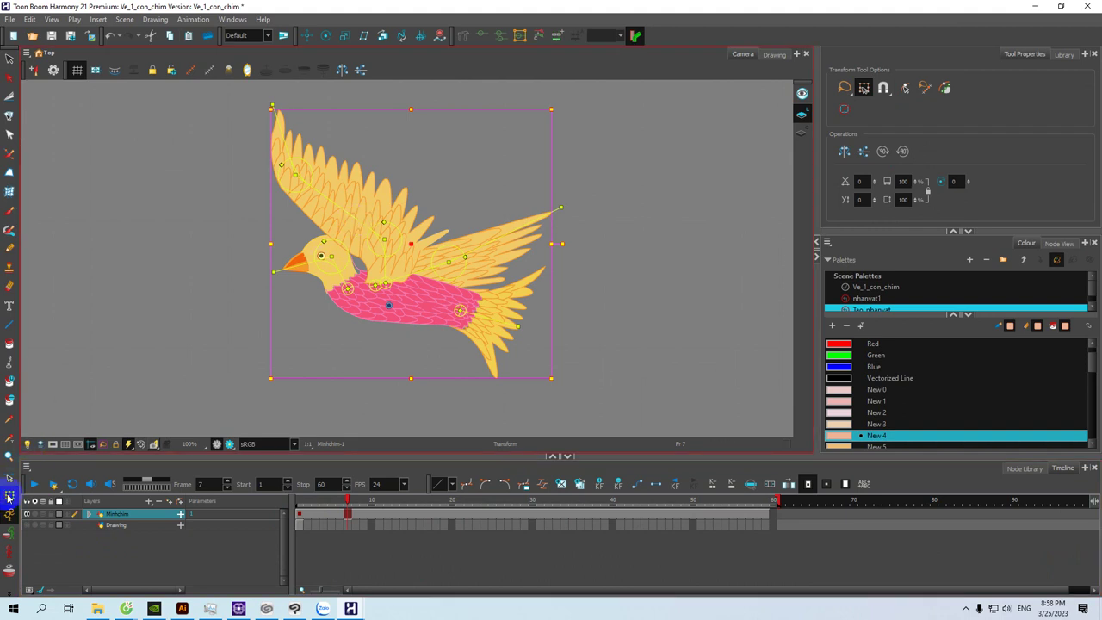
pyautogui.click(127, 343)
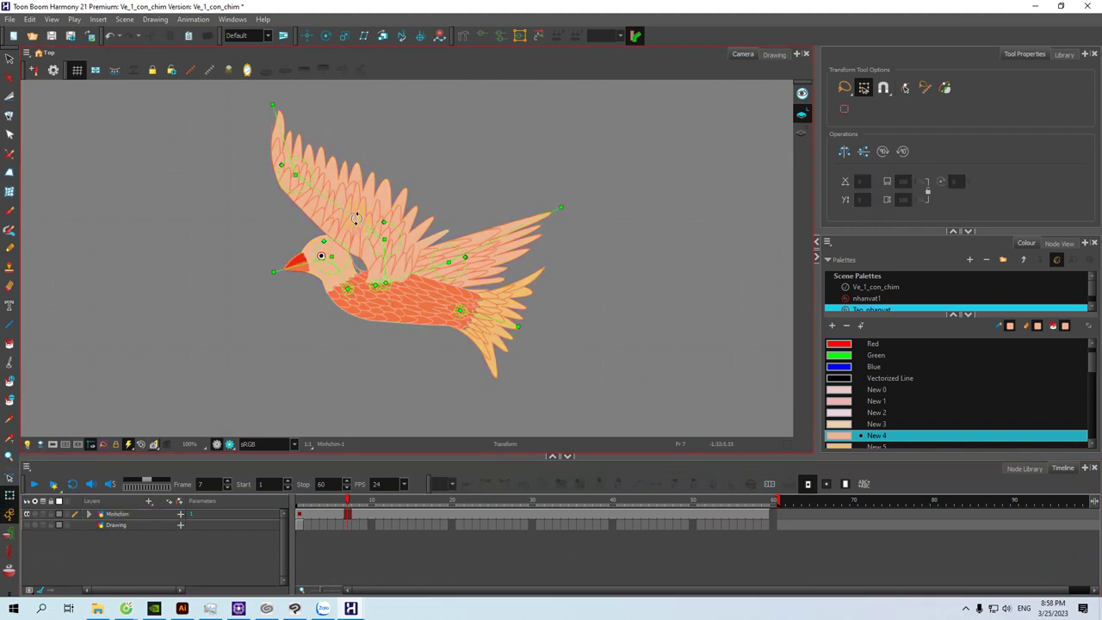
pyautogui.moveTo(356, 218); pyautogui.dragTo(375, 261)
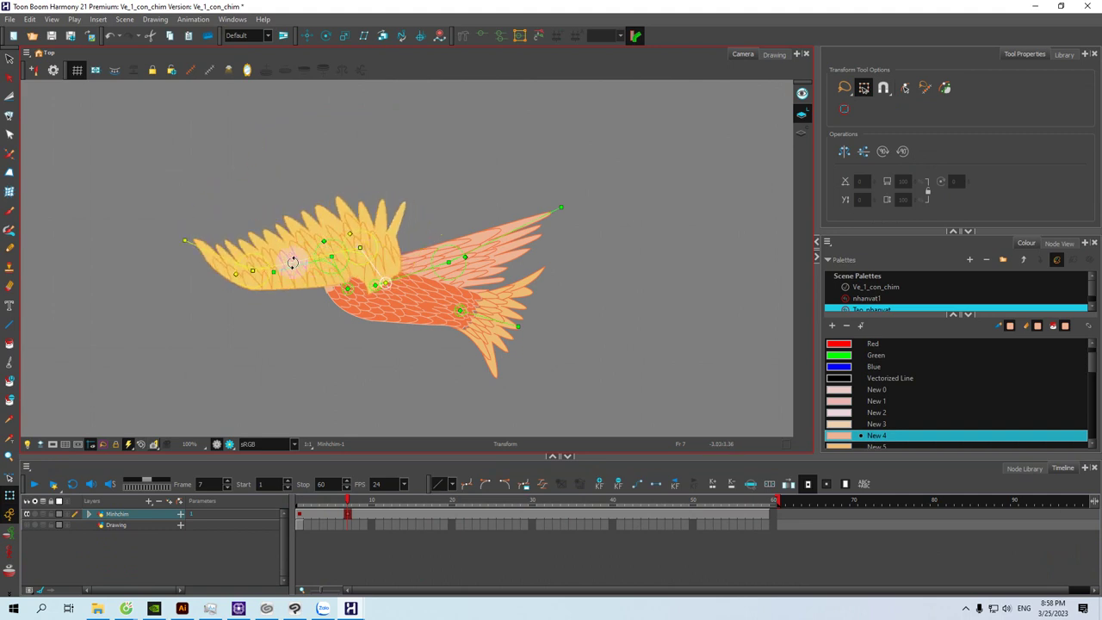
pyautogui.moveTo(293, 263); pyautogui.dragTo(296, 258)
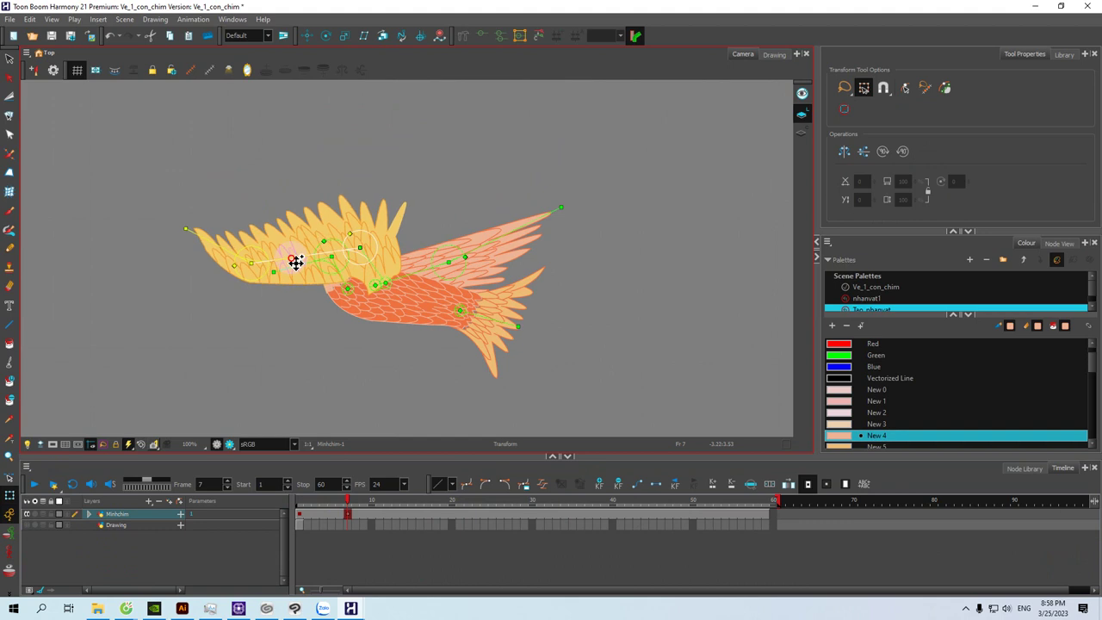
# Step: At frame 7, rotate the CanhchimTruoc wing upward from its base, bend its outer bone down, and scrub through the motion
pyautogui.click(425, 278)
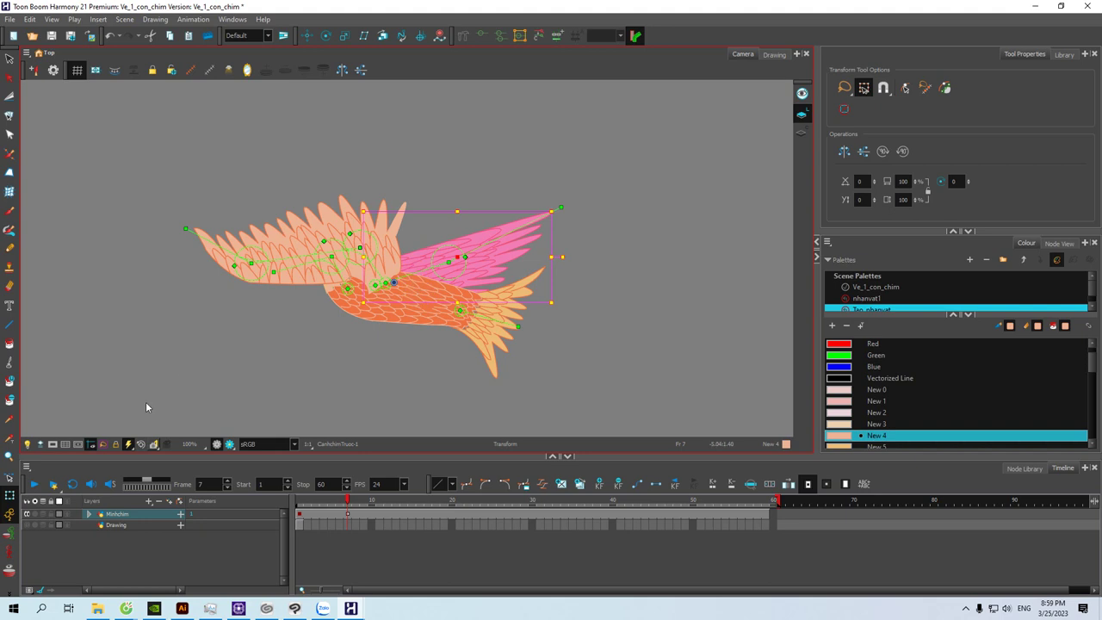
pyautogui.click(78, 369)
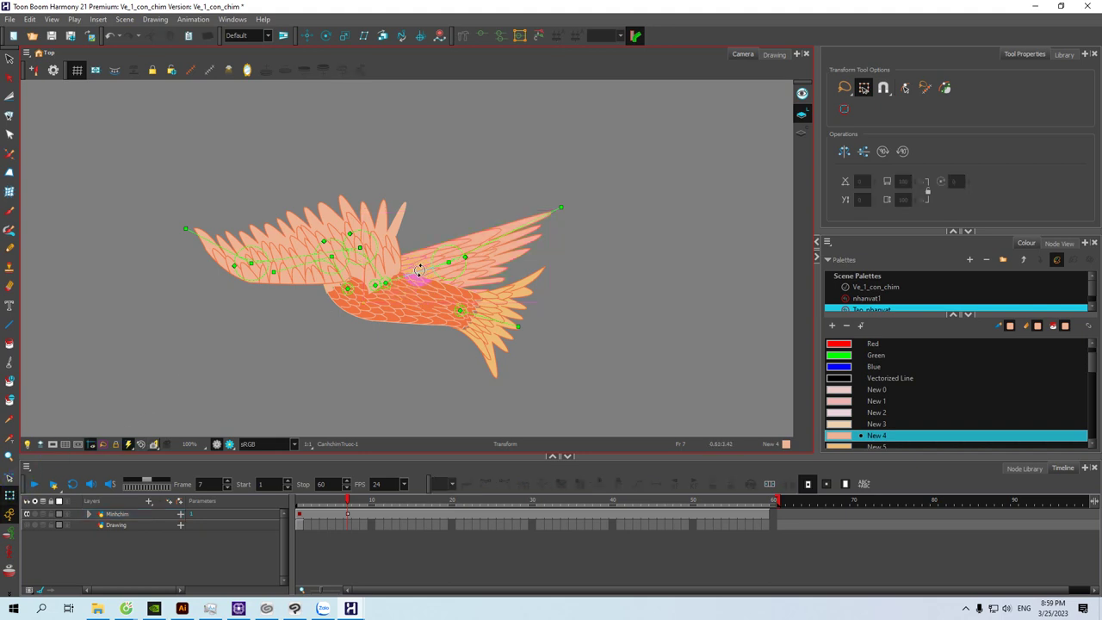
pyautogui.moveTo(421, 274); pyautogui.dragTo(417, 243)
pyautogui.moveTo(452, 208); pyautogui.dragTo(466, 221)
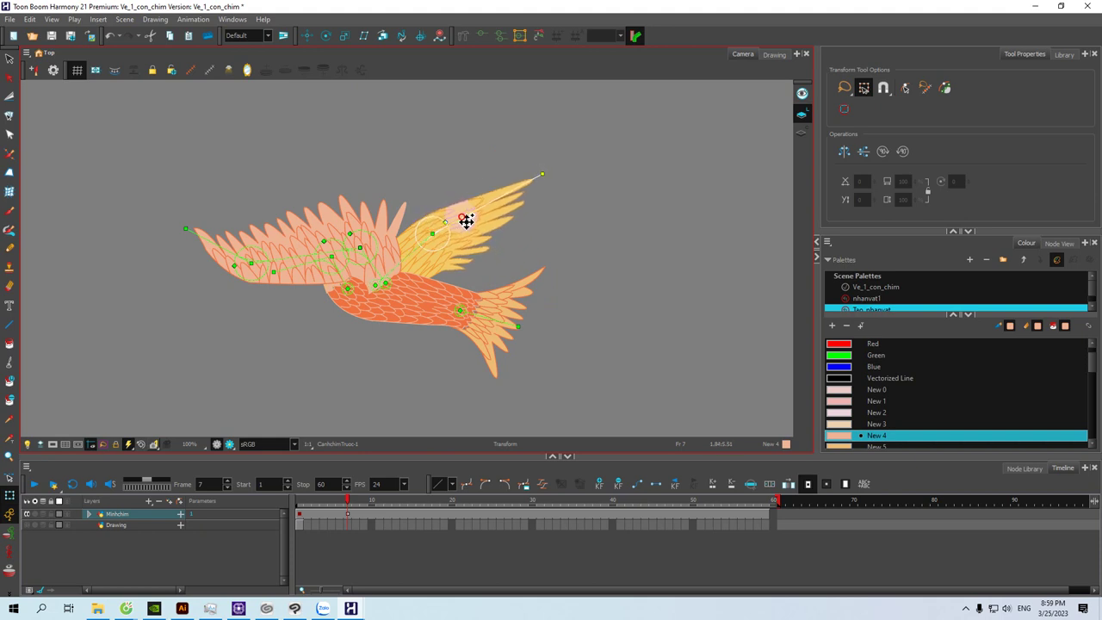
pyautogui.click(354, 501)
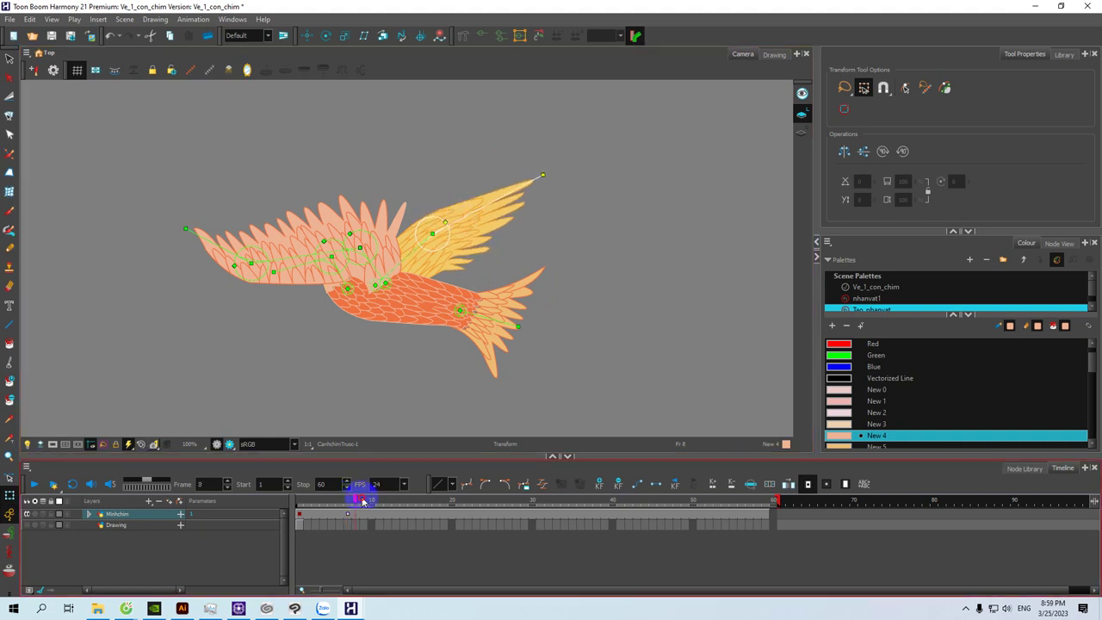
pyautogui.click(311, 503)
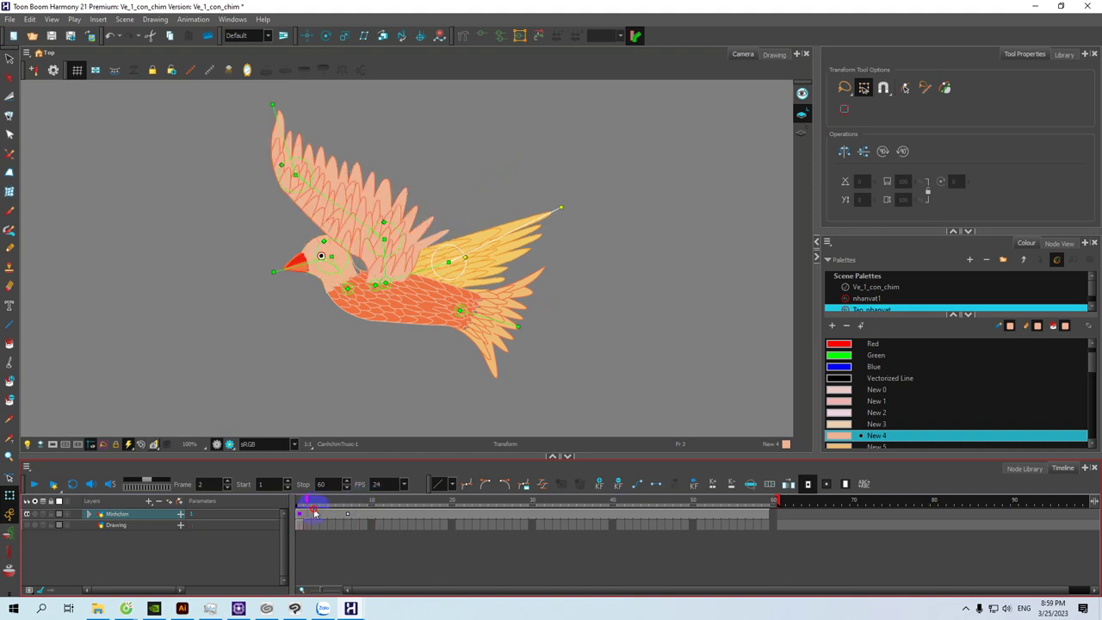
pyautogui.click(350, 514)
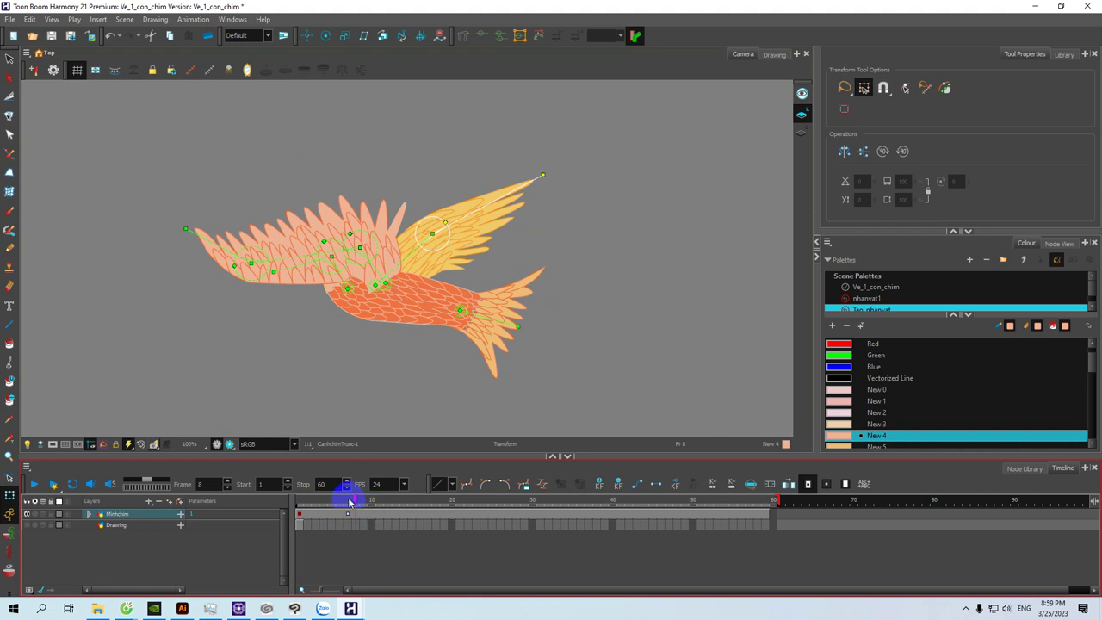
# Step: At frame 13, swing the Canhchimsau wing back up on its bones until it rises steeply above the head
pyautogui.moveTo(350, 503)
pyautogui.mouseDown()
pyautogui.moveTo(295, 508)
pyautogui.moveTo(388, 515)
pyautogui.mouseUp()
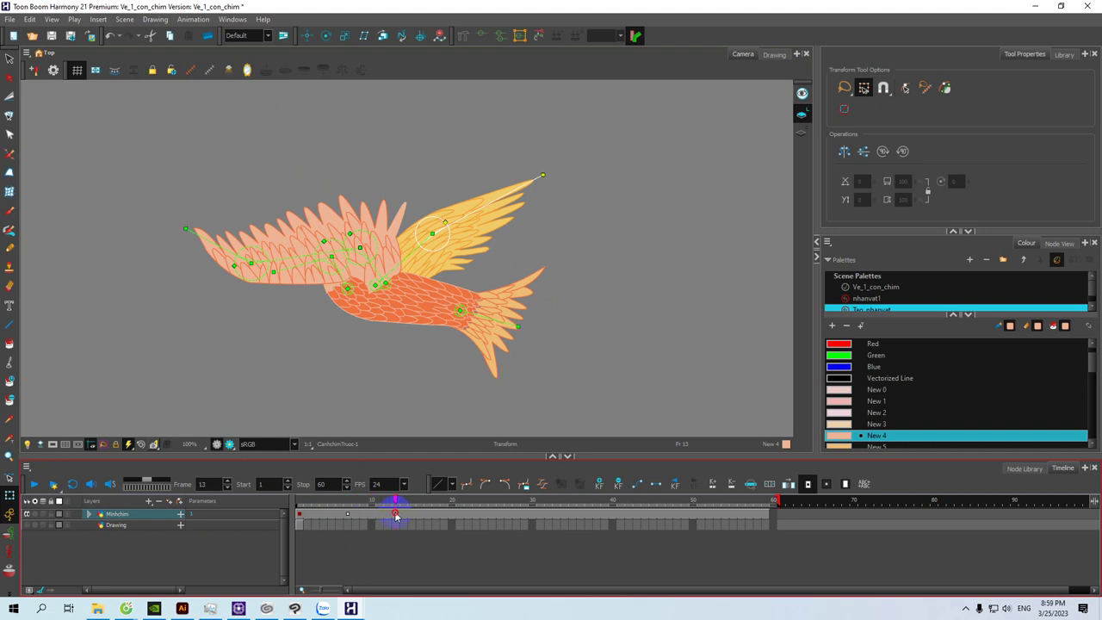
pyautogui.click(398, 518)
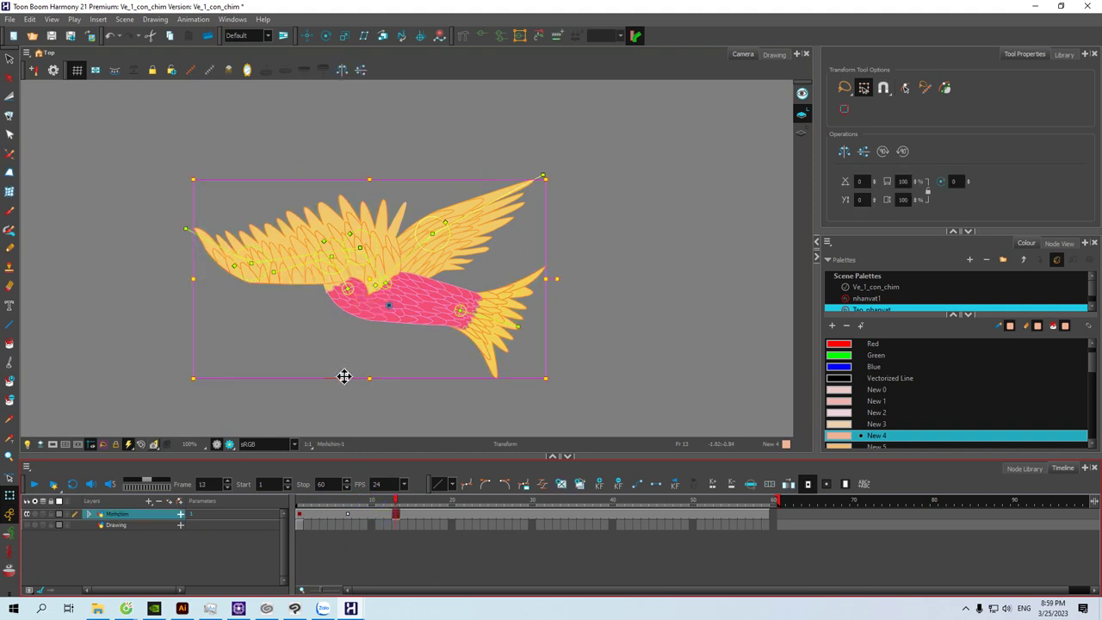
pyautogui.scroll(1, 344, 377)
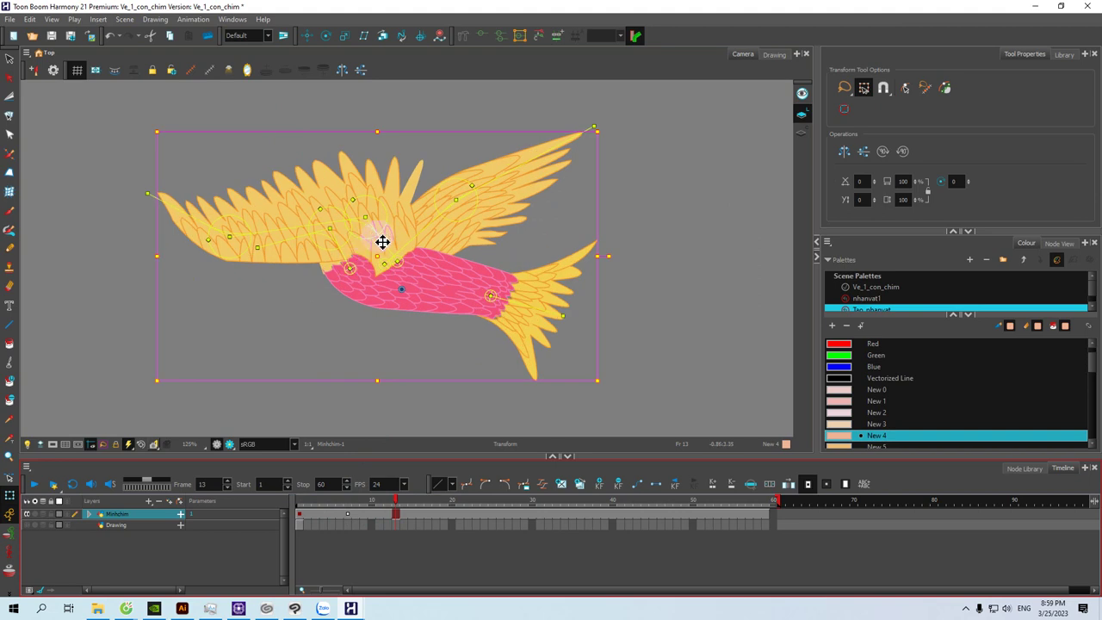
pyautogui.click(69, 384)
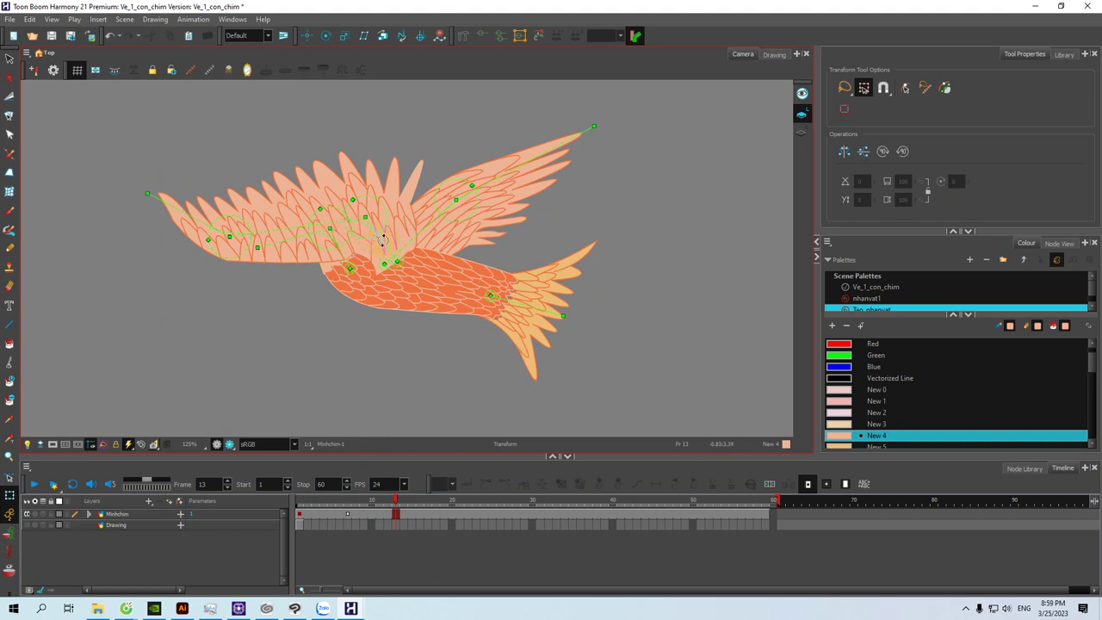
pyautogui.moveTo(384, 241); pyautogui.dragTo(396, 234)
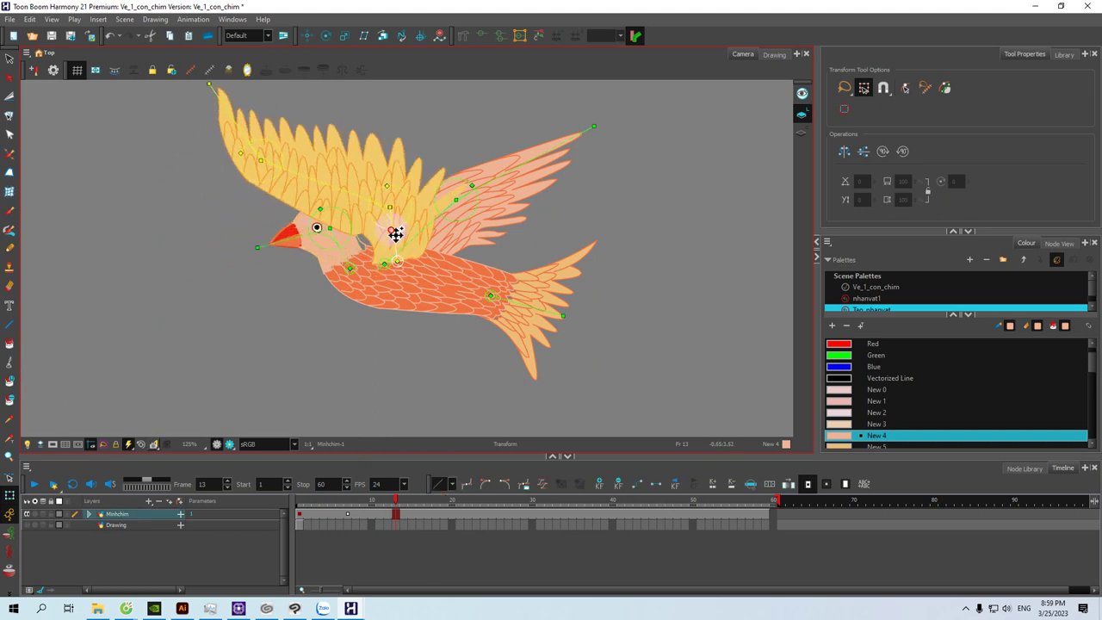
pyautogui.moveTo(349, 192); pyautogui.dragTo(364, 258)
pyautogui.press('space')
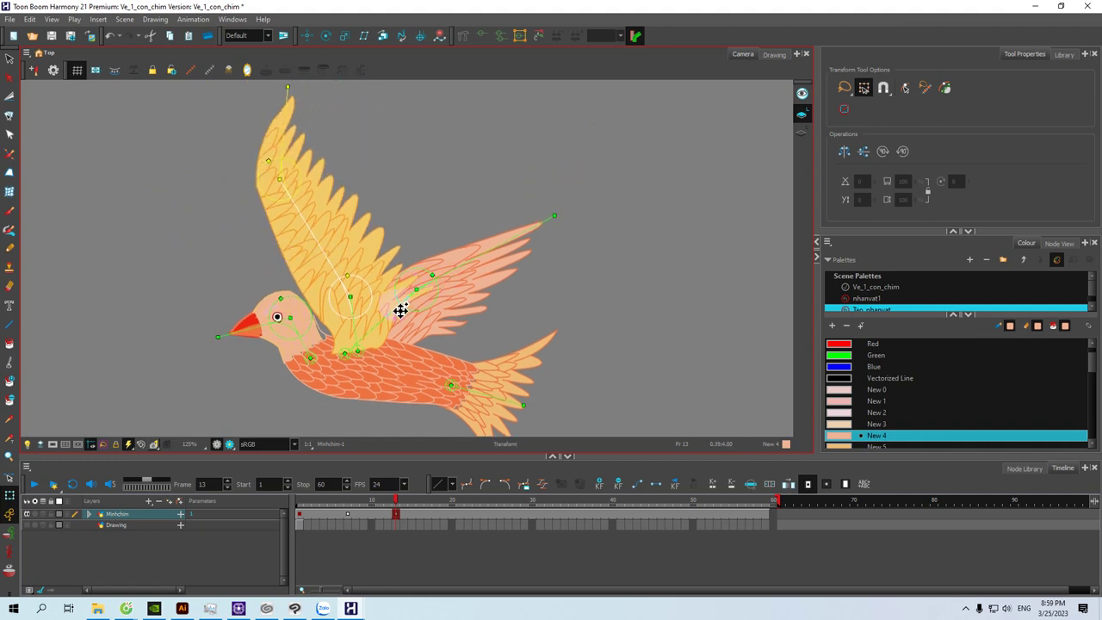
# Step: At frame 13, raise the CanhchimTruoc wing from its base and rotate the tail slightly upward
pyautogui.moveTo(397, 308); pyautogui.dragTo(393, 293)
pyautogui.press('space')
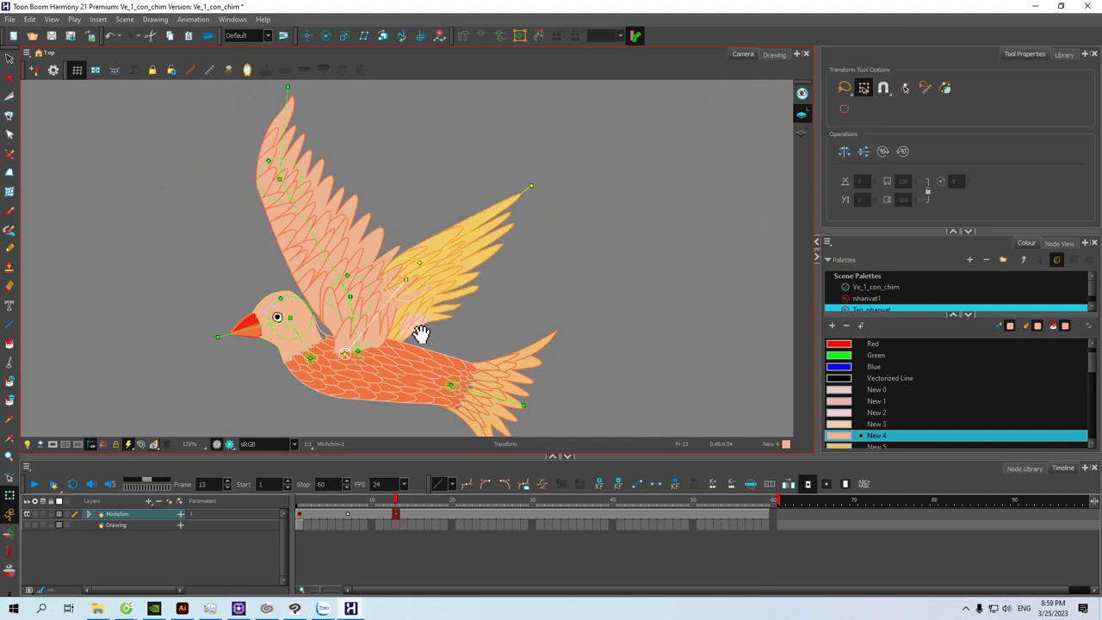
pyautogui.moveTo(472, 365); pyautogui.dragTo(480, 295)
pyautogui.moveTo(496, 327); pyautogui.dragTo(503, 322)
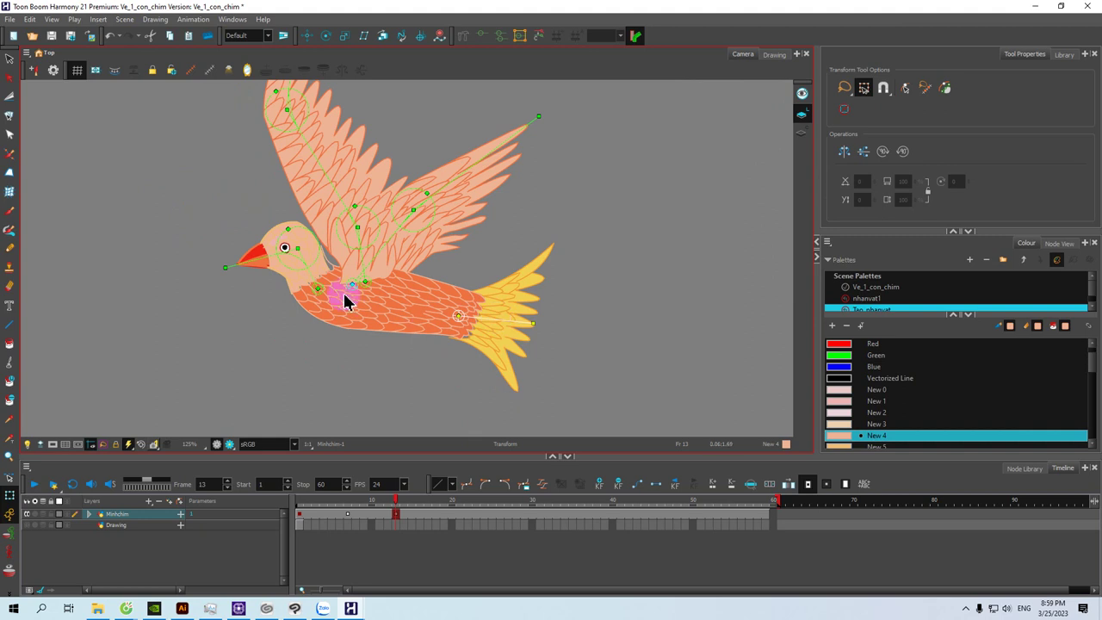
# Step: At frame 13, adjust the neck and beak bones to lower the head slightly, and scrub between frames 7 and 13
pyautogui.moveTo(229, 273); pyautogui.dragTo(215, 265)
pyautogui.moveTo(310, 273); pyautogui.dragTo(327, 291)
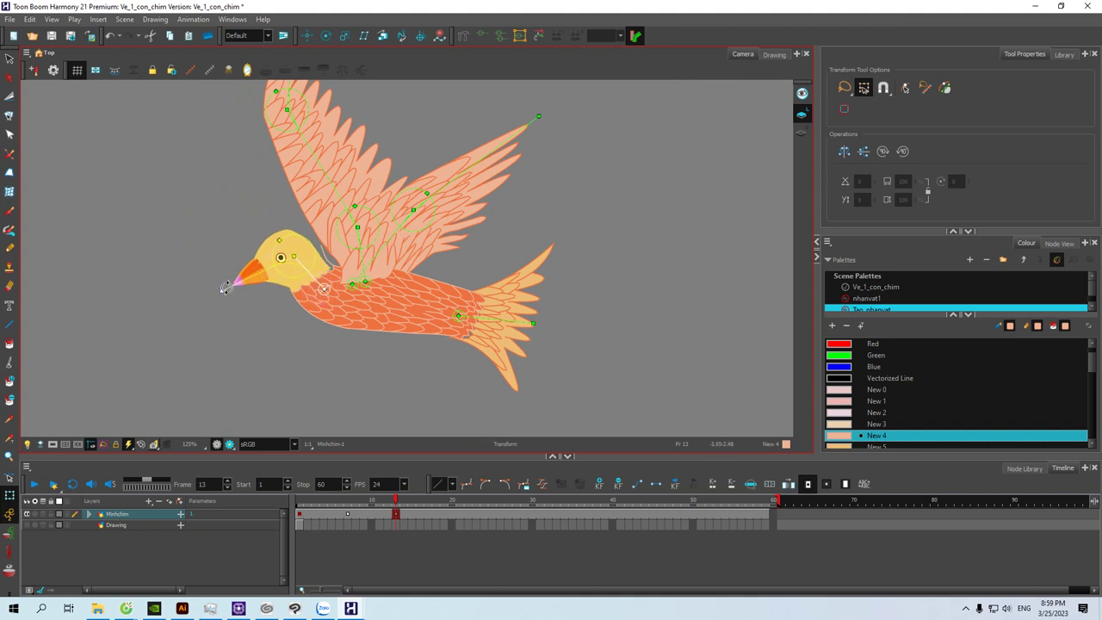
pyautogui.moveTo(226, 288); pyautogui.dragTo(217, 271)
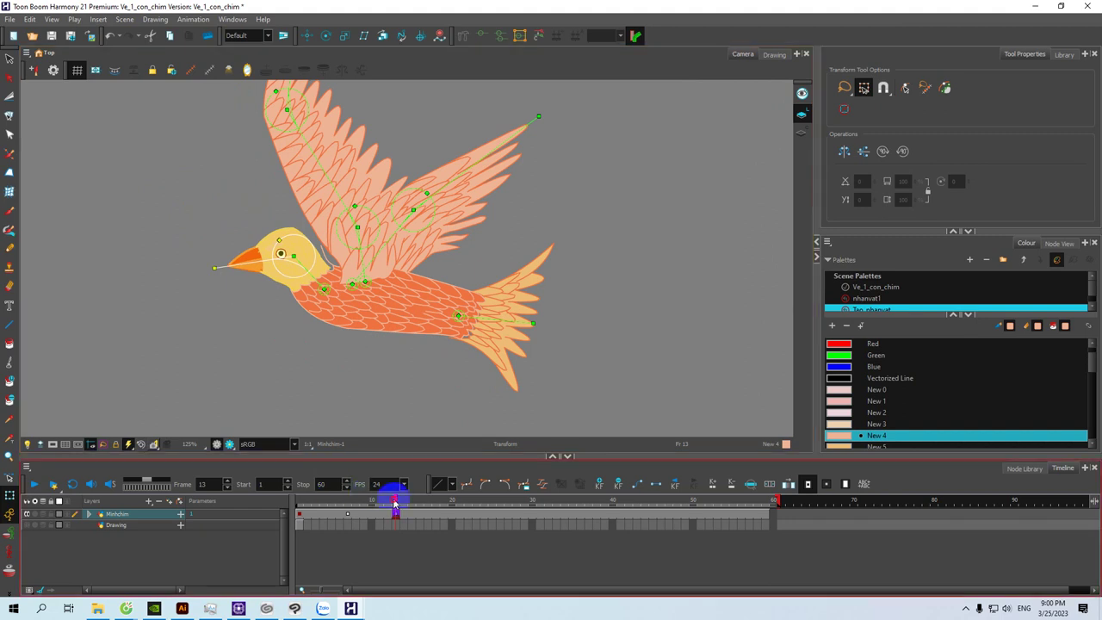
pyautogui.click(344, 505)
pyautogui.moveTo(345, 506); pyautogui.dragTo(395, 510)
pyautogui.click(126, 609)
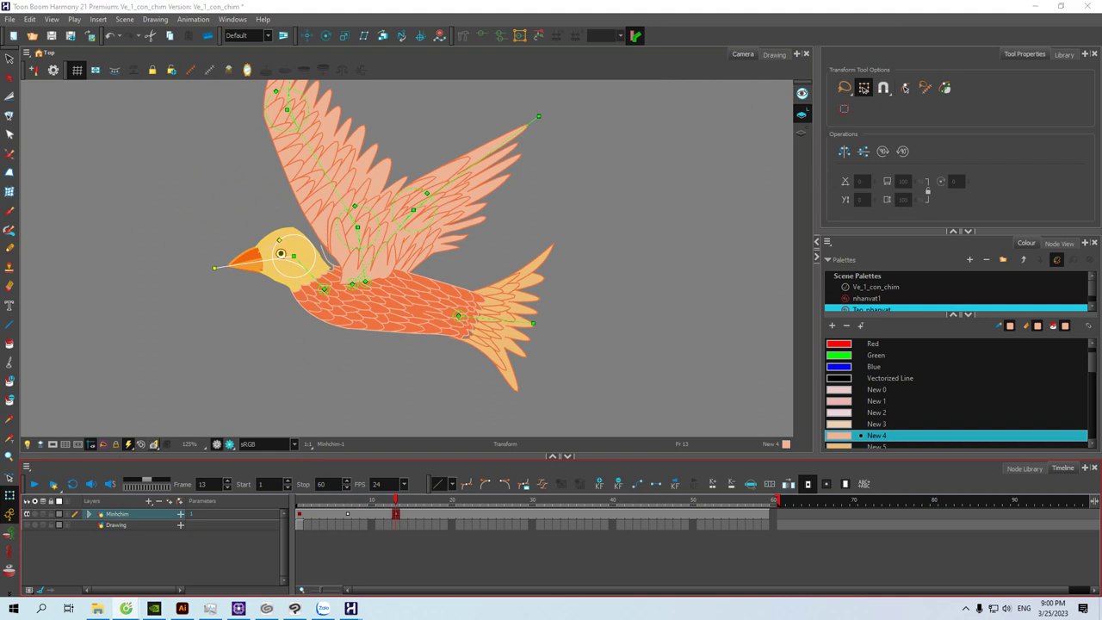
# Step: Add a keyframe at frame 20, shift the tail slightly into the body and rotate it upward, and save the scene
pyautogui.click(452, 514)
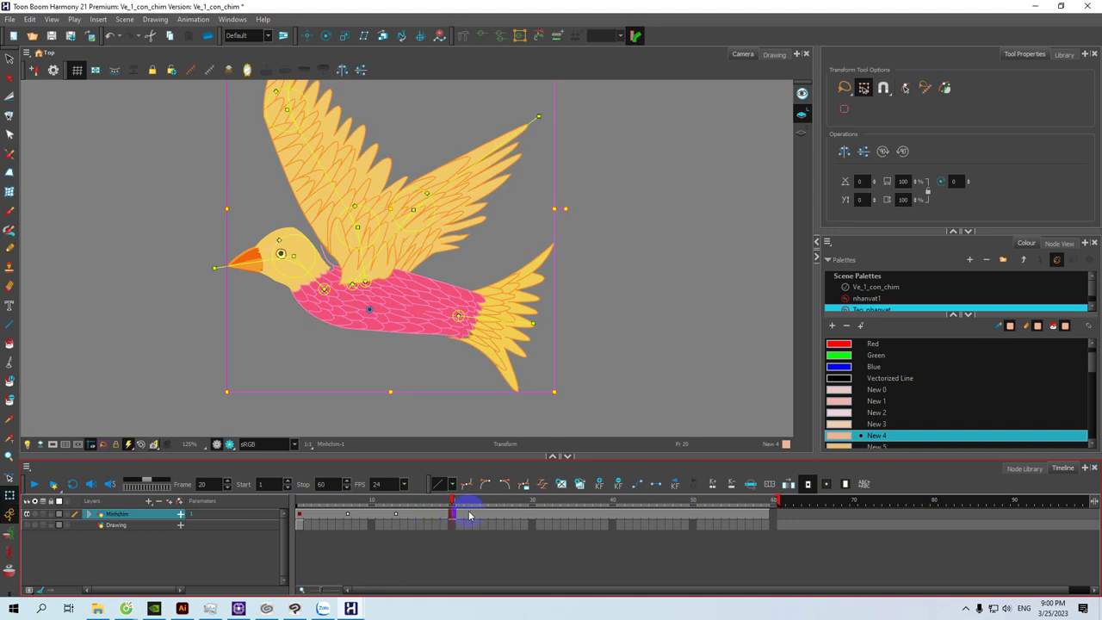
pyautogui.click(652, 486)
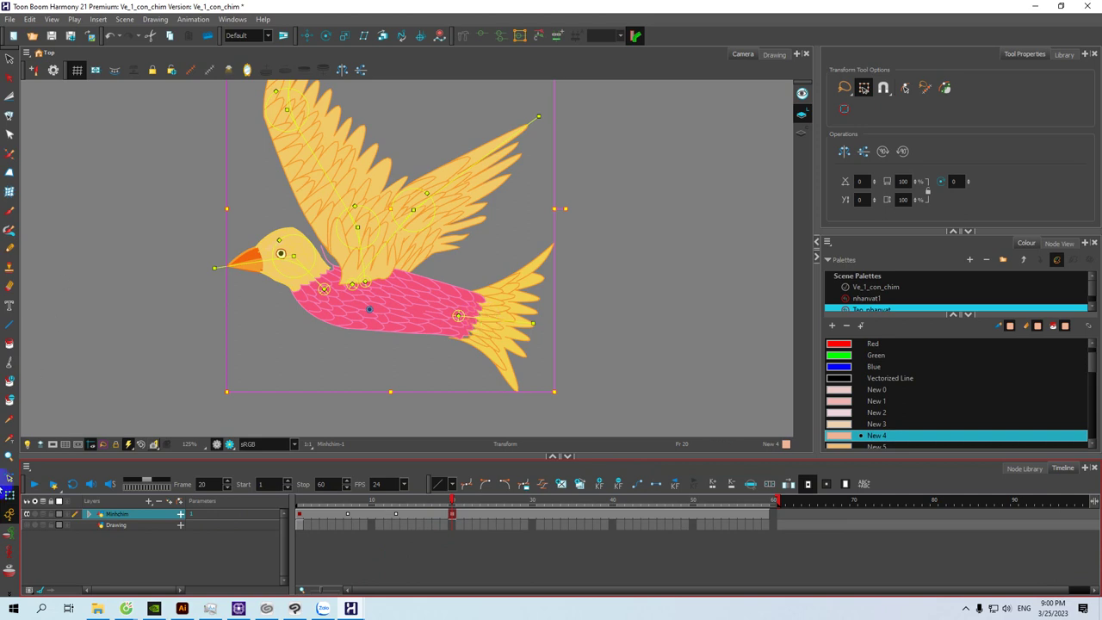
pyautogui.click(590, 332)
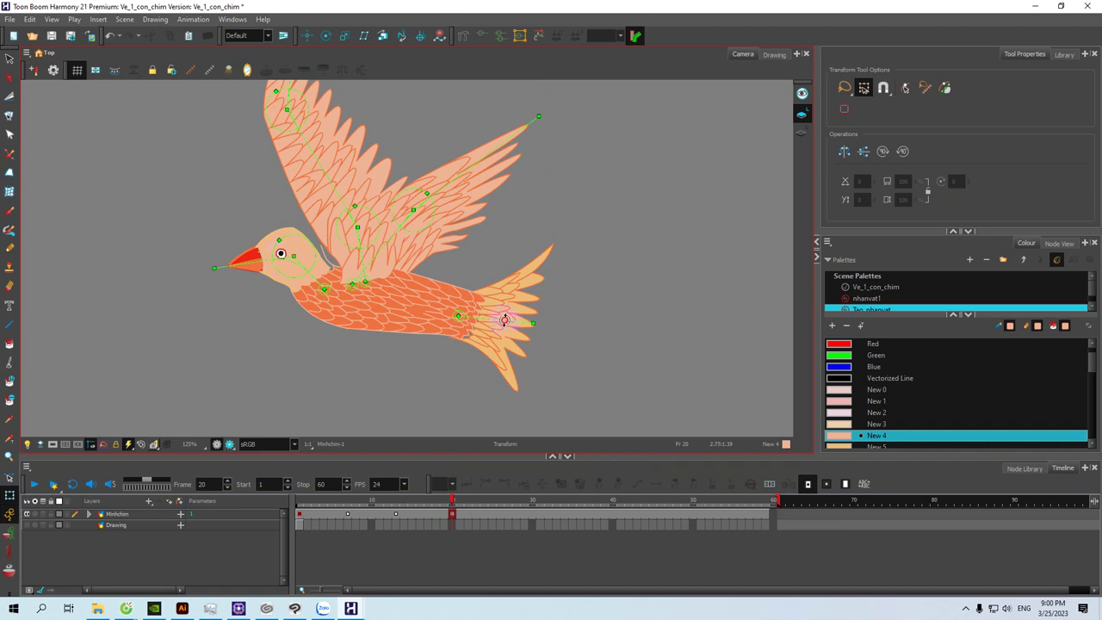
pyautogui.click(505, 321)
pyautogui.moveTo(500, 317); pyautogui.dragTo(454, 315)
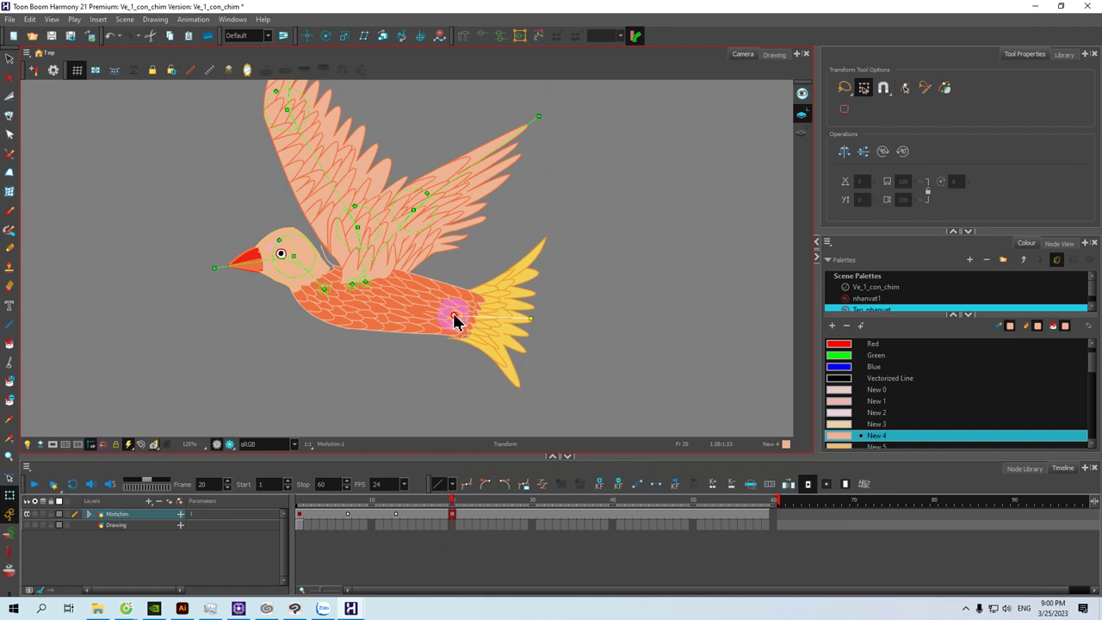
pyautogui.hotkey('ctrl', 's')
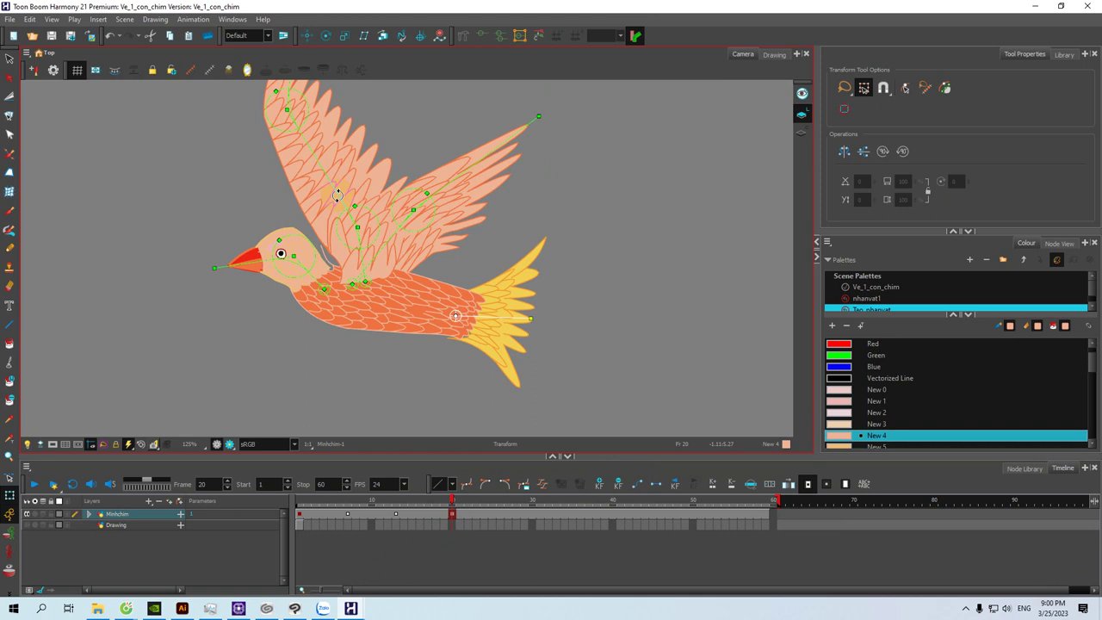
# Step: At frame 20, lower the middle and tip bones of the Canhchimsau wing and the outer bone of the CanhchimTruoc wing
pyautogui.moveTo(338, 195); pyautogui.dragTo(329, 206)
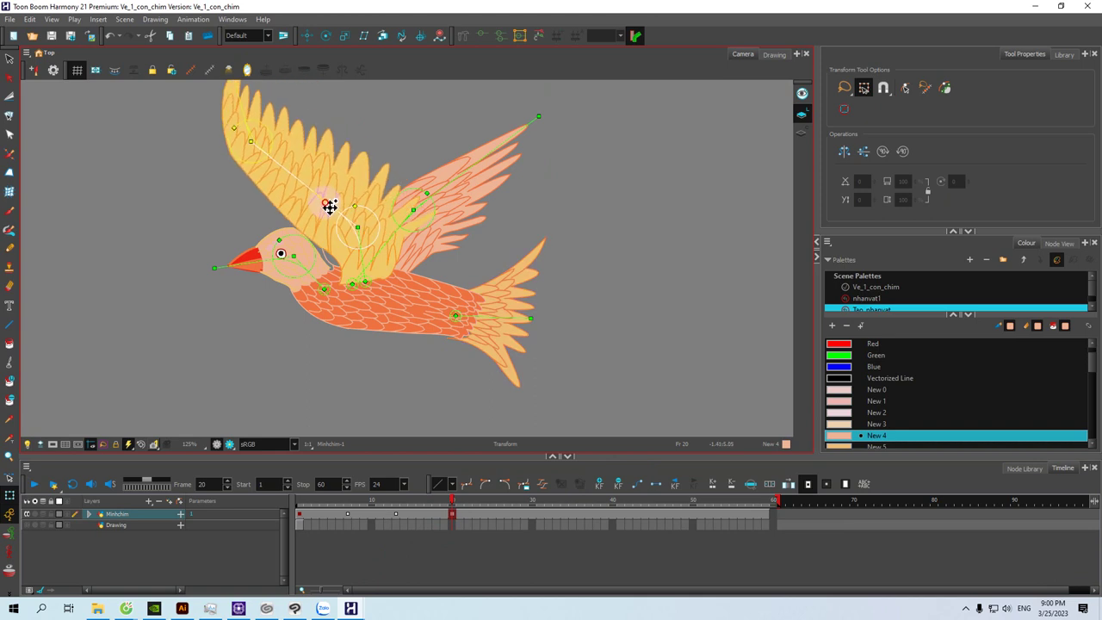
pyautogui.moveTo(242, 112); pyautogui.dragTo(234, 127)
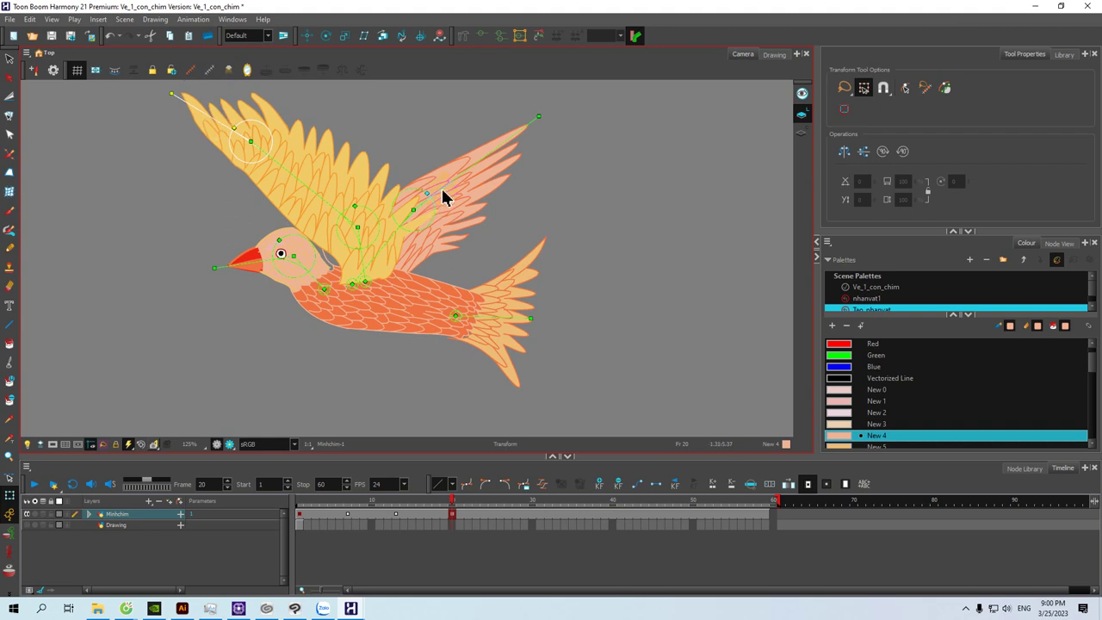
pyautogui.moveTo(441, 187); pyautogui.dragTo(458, 201)
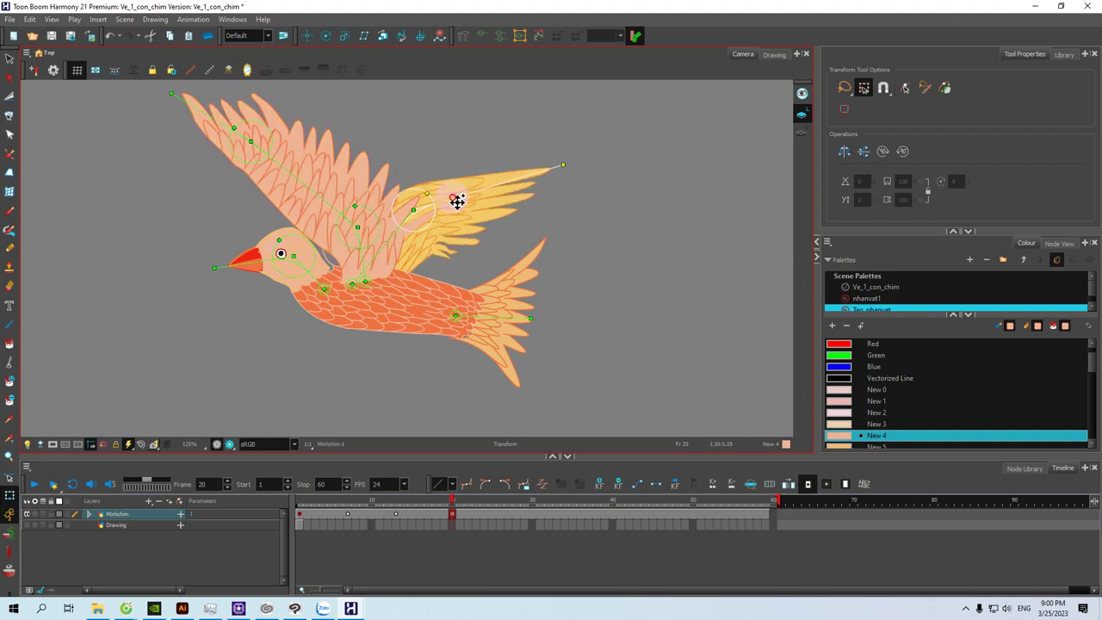
# Step: At frame 20, lower the tail-side wing and rotate the head slightly upward, seating the neck against the body
pyautogui.moveTo(393, 235); pyautogui.dragTo(414, 247)
pyautogui.moveTo(451, 505)
pyautogui.mouseDown()
pyautogui.moveTo(308, 504)
pyautogui.moveTo(451, 517)
pyautogui.mouseUp()
pyautogui.click(451, 515)
pyautogui.moveTo(316, 280); pyautogui.dragTo(322, 278)
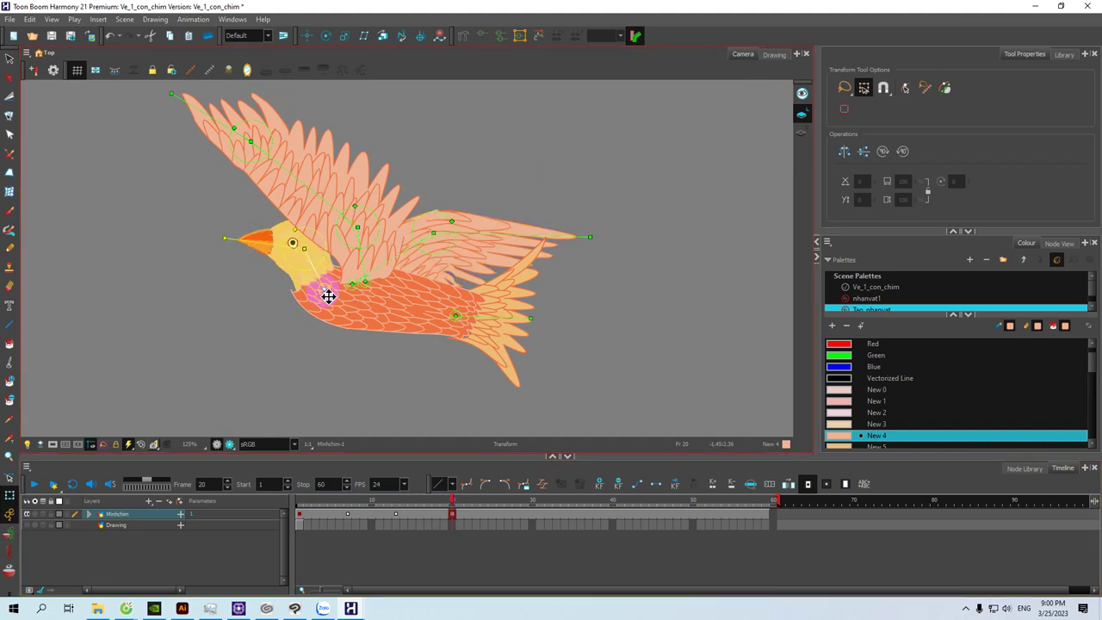
pyautogui.moveTo(328, 295); pyautogui.dragTo(320, 290)
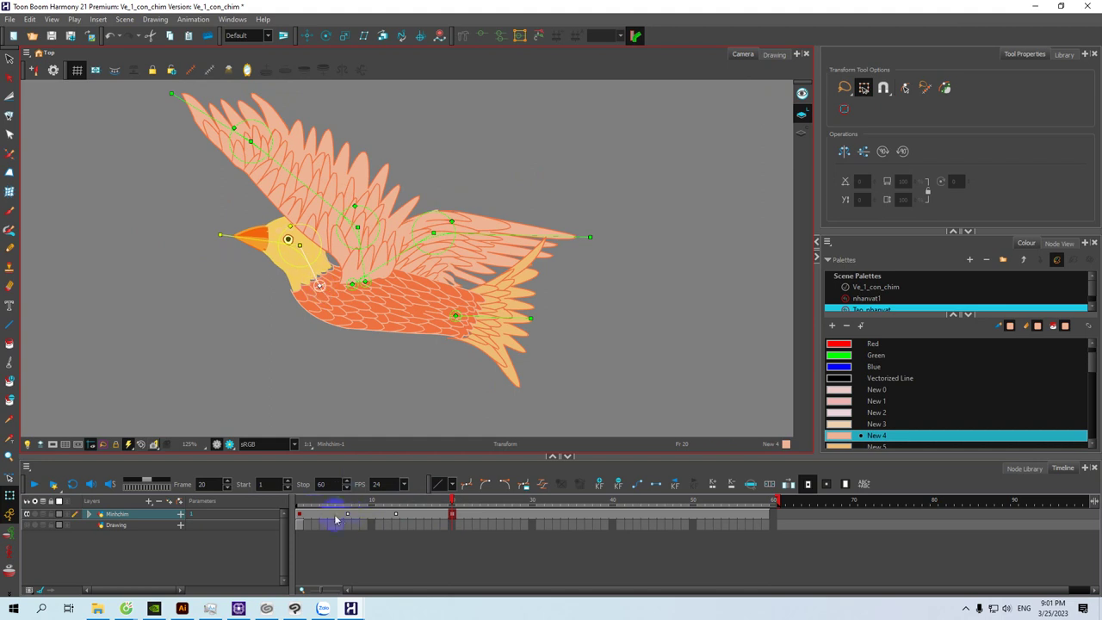
# Step: Copy the Minhchim layer's cells from frames 1 to 20 and go to frame 27
pyautogui.click(300, 516)
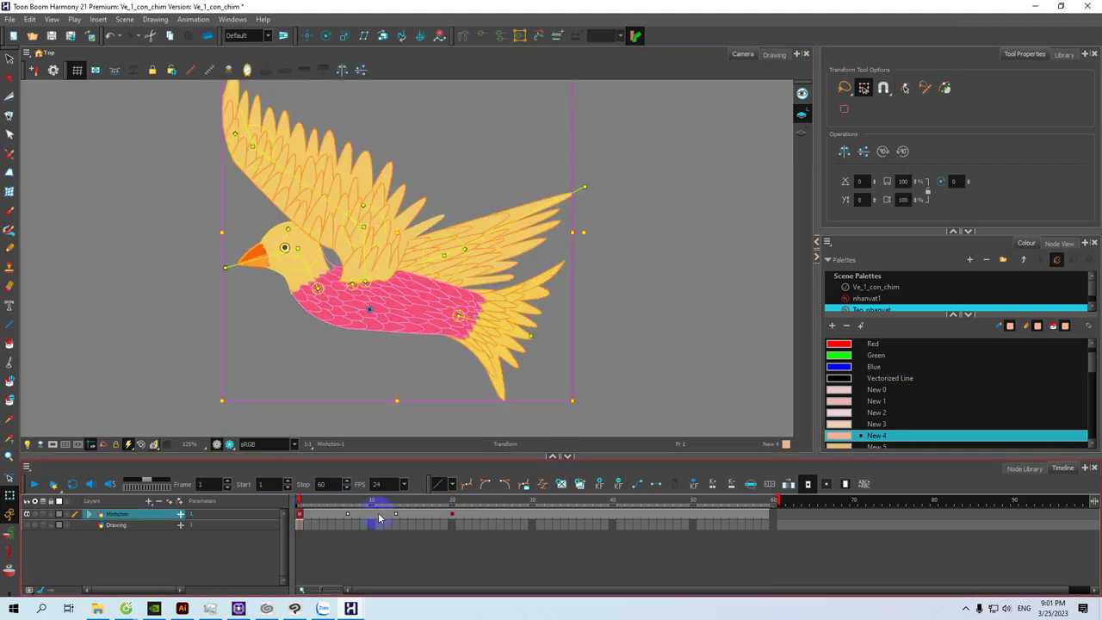
pyautogui.keyDown('shift'); pyautogui.click(452, 515); pyautogui.keyUp('shift')
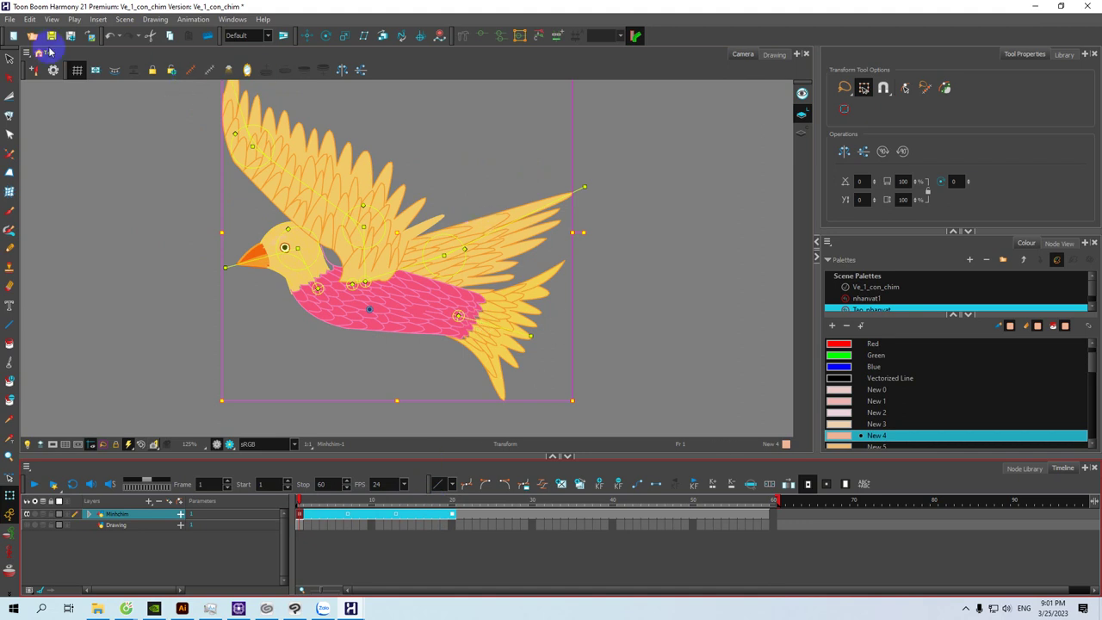
pyautogui.click(30, 20)
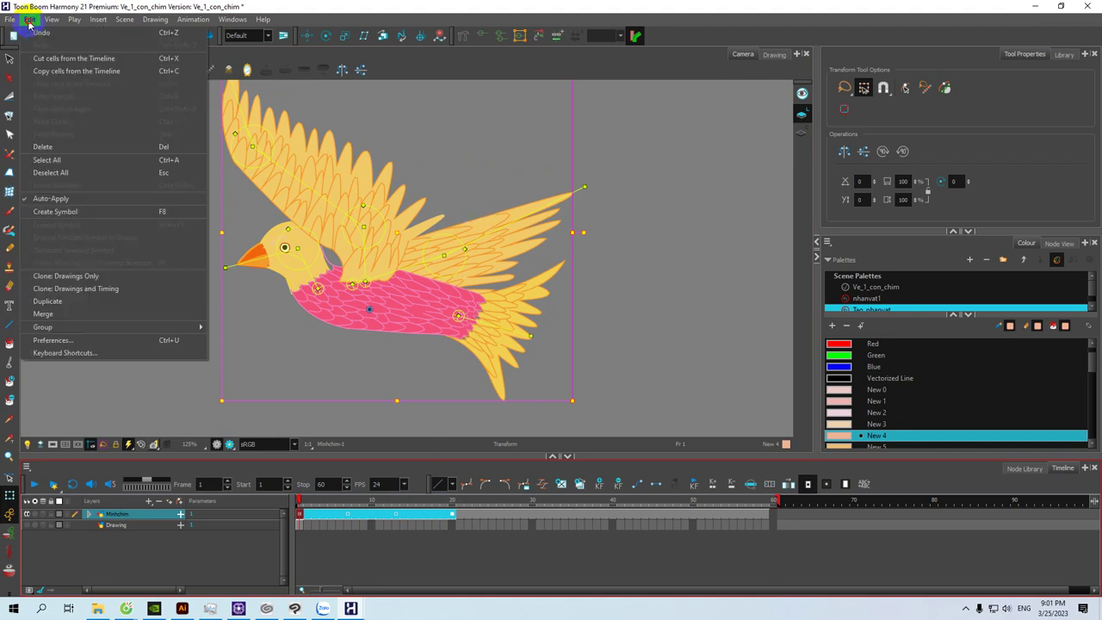
pyautogui.click(52, 71)
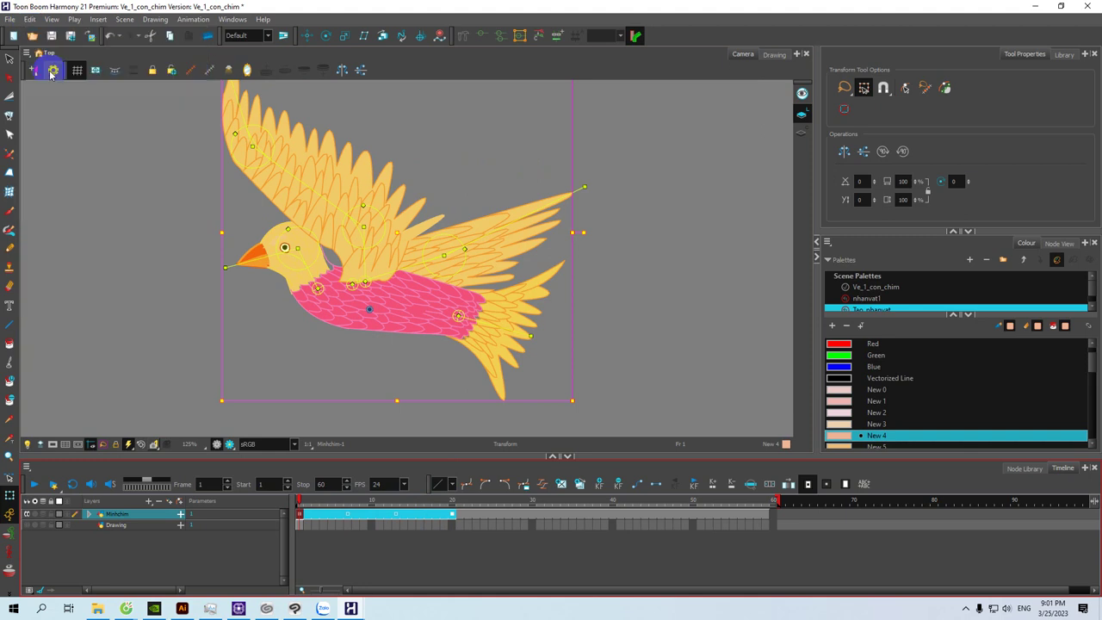
pyautogui.click(506, 519)
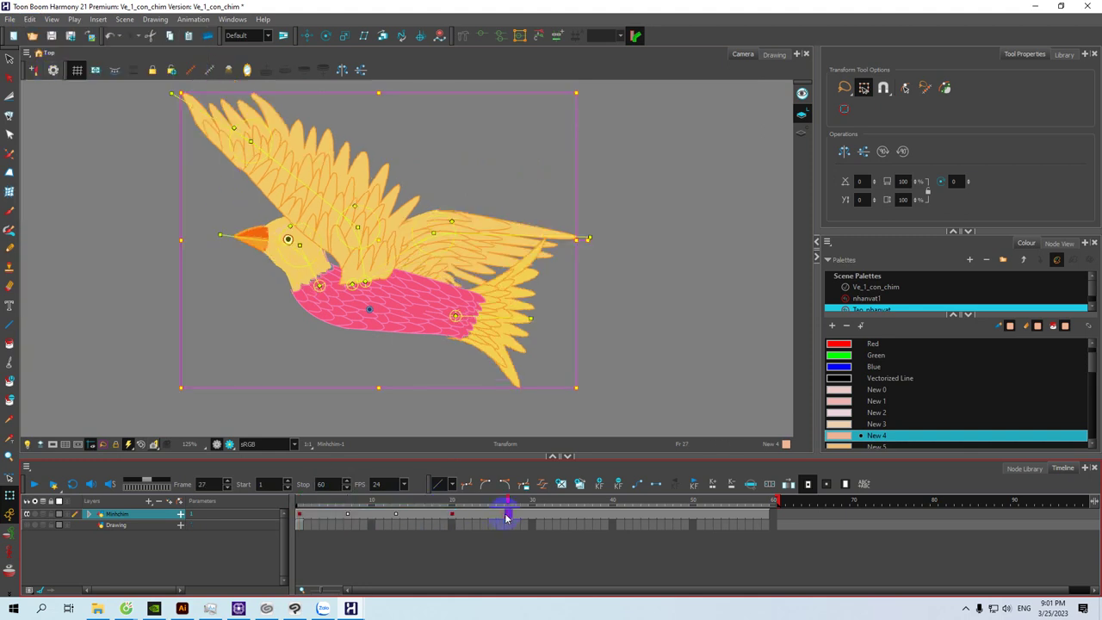
pyautogui.click(30, 20)
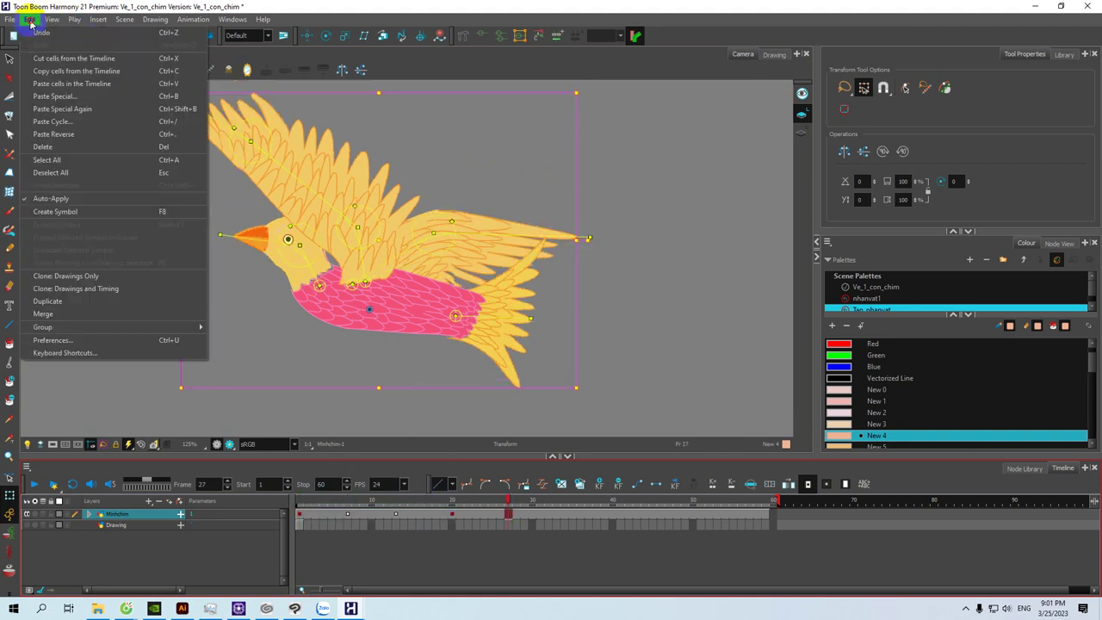
pyautogui.click(59, 124)
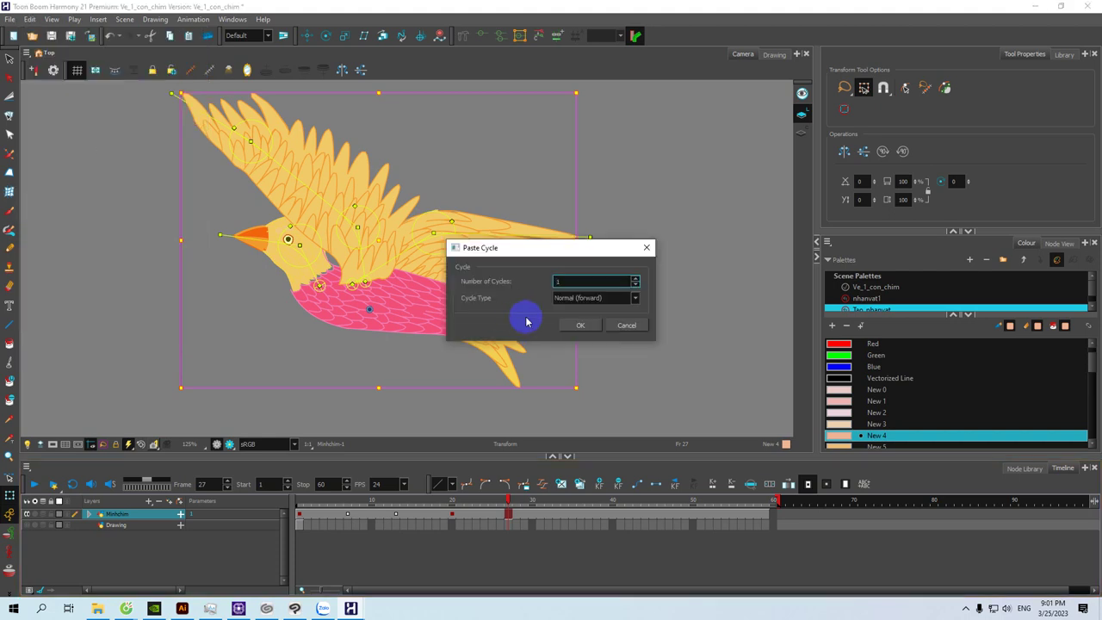
pyautogui.click(627, 325)
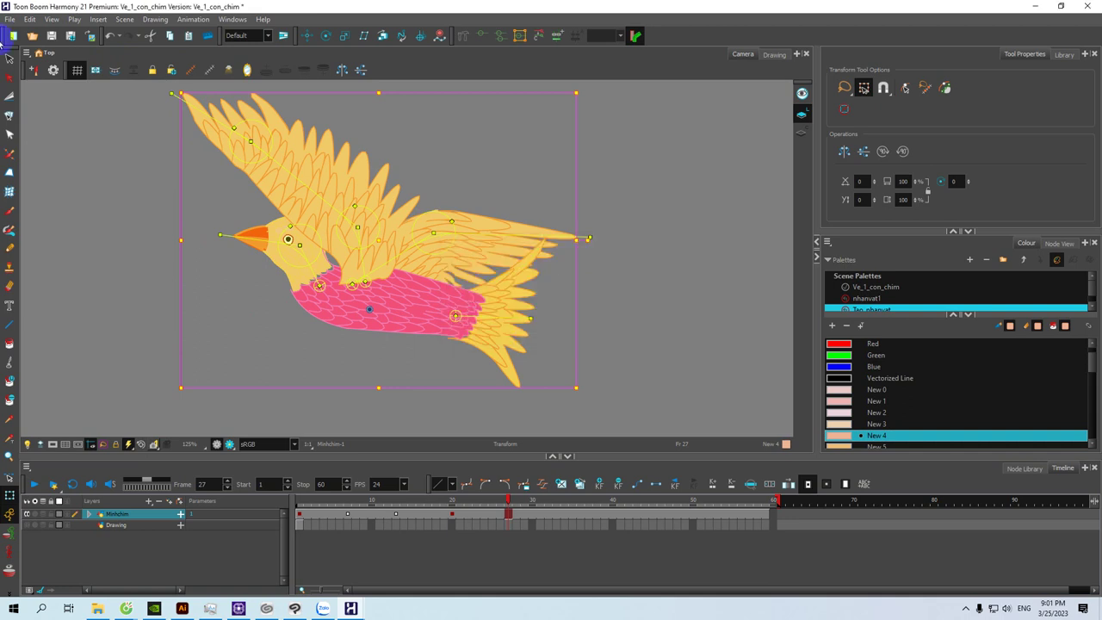
# Step: Paste the copied flight cells at frame 27 using Paste Special with Fill Gap with Previous Drawing enabled
pyautogui.click(29, 19)
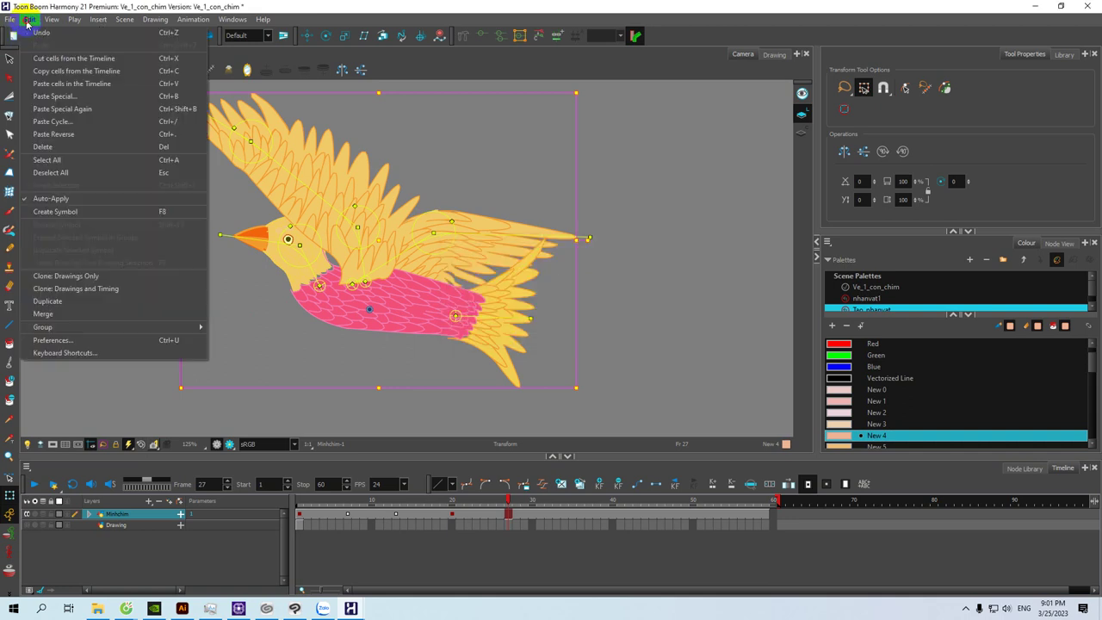
pyautogui.click(48, 94)
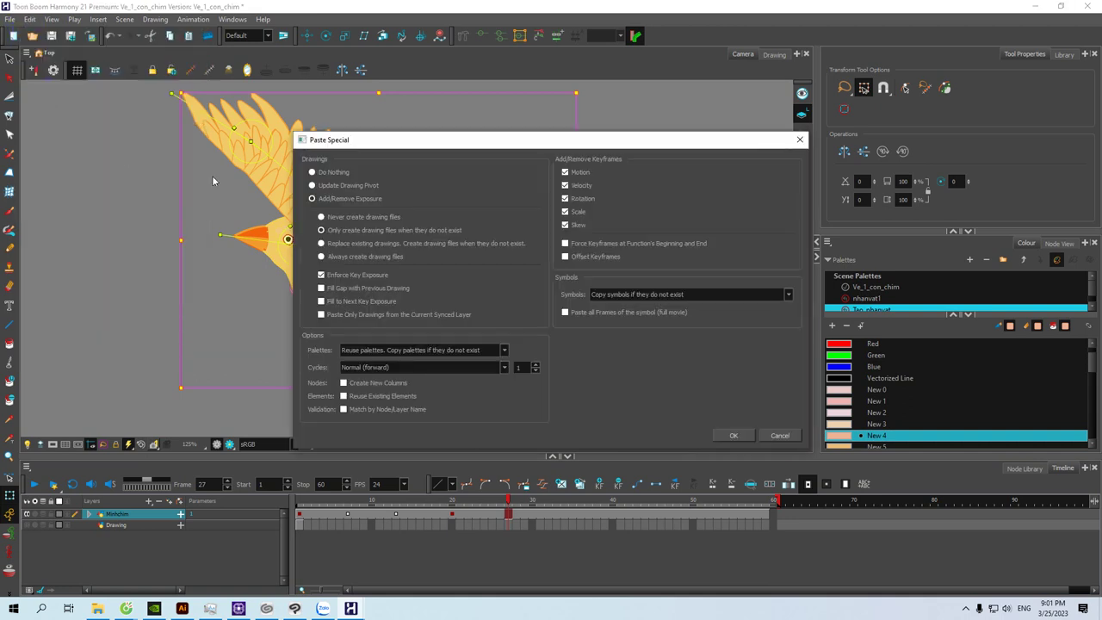
pyautogui.click(321, 288)
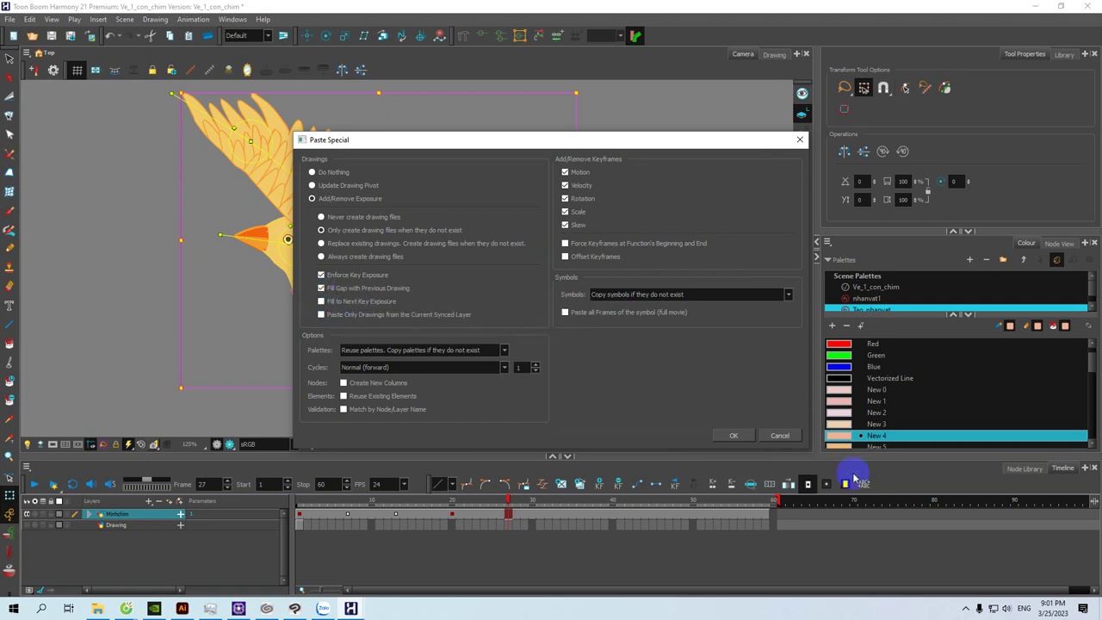
pyautogui.click(733, 436)
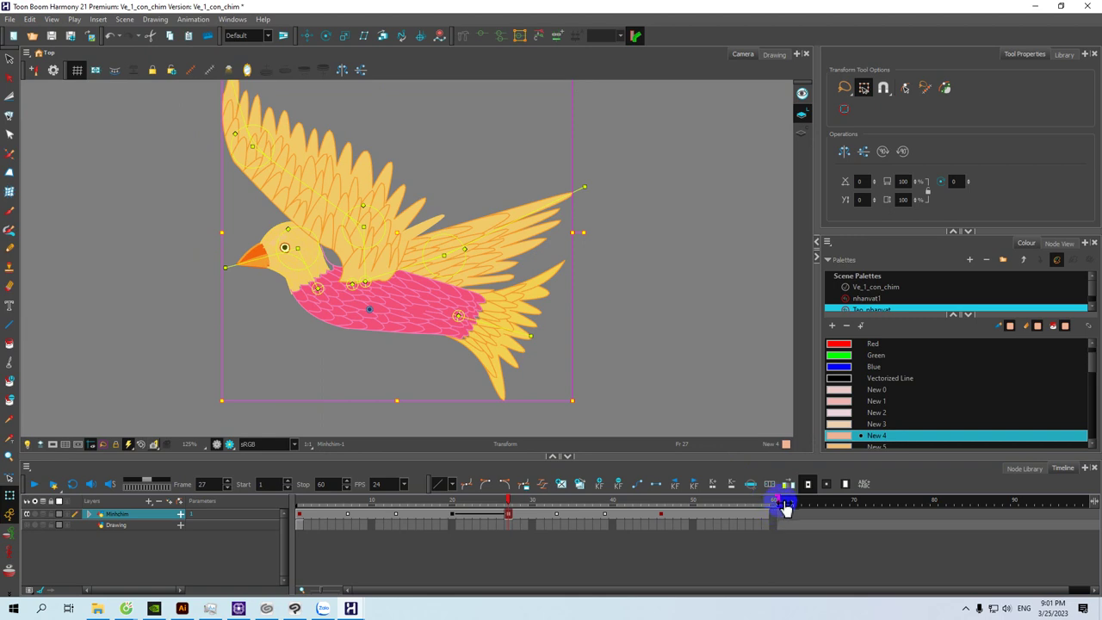
# Step: Extend the scene to 306 frames and the Minhchim layer's drawing exposure to frame 305
pyautogui.moveTo(784, 506); pyautogui.dragTo(1096, 500)
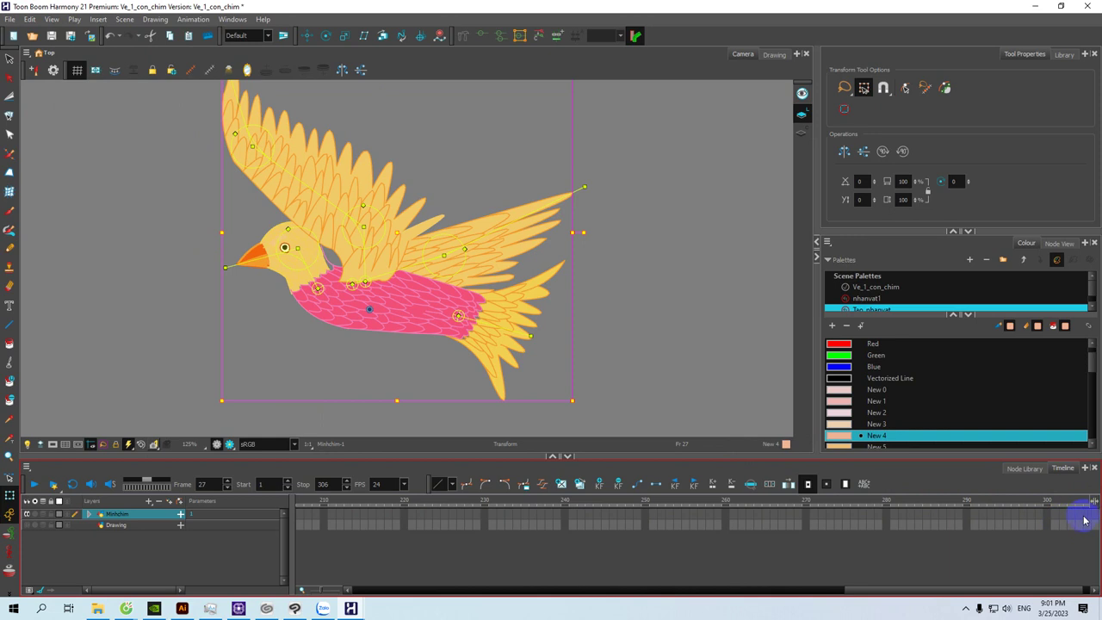
pyautogui.click(1090, 519)
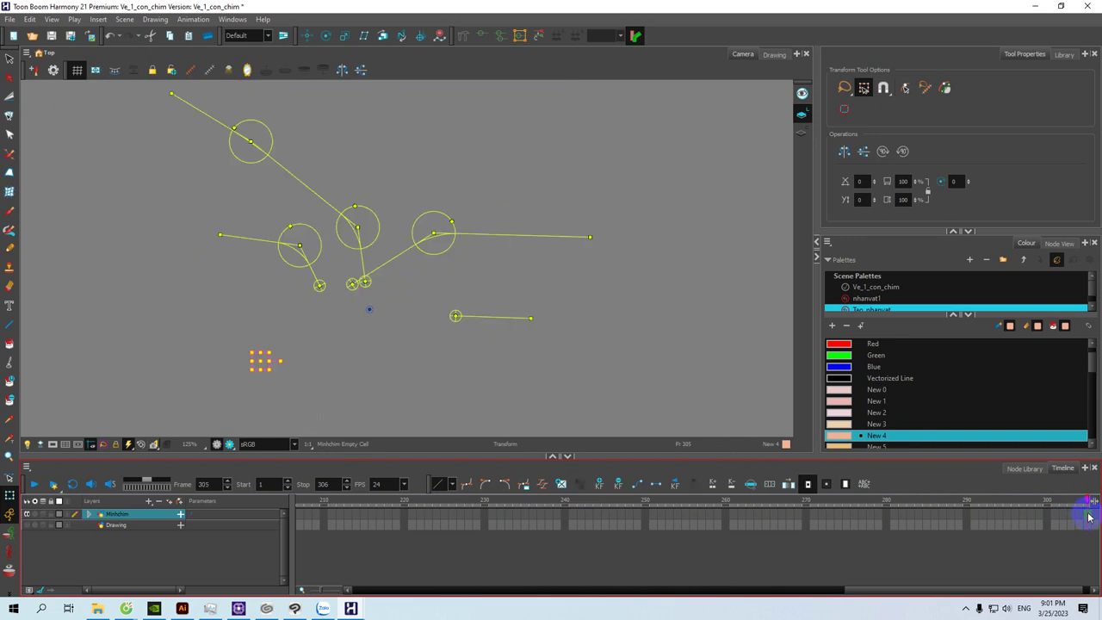
pyautogui.press('F5')
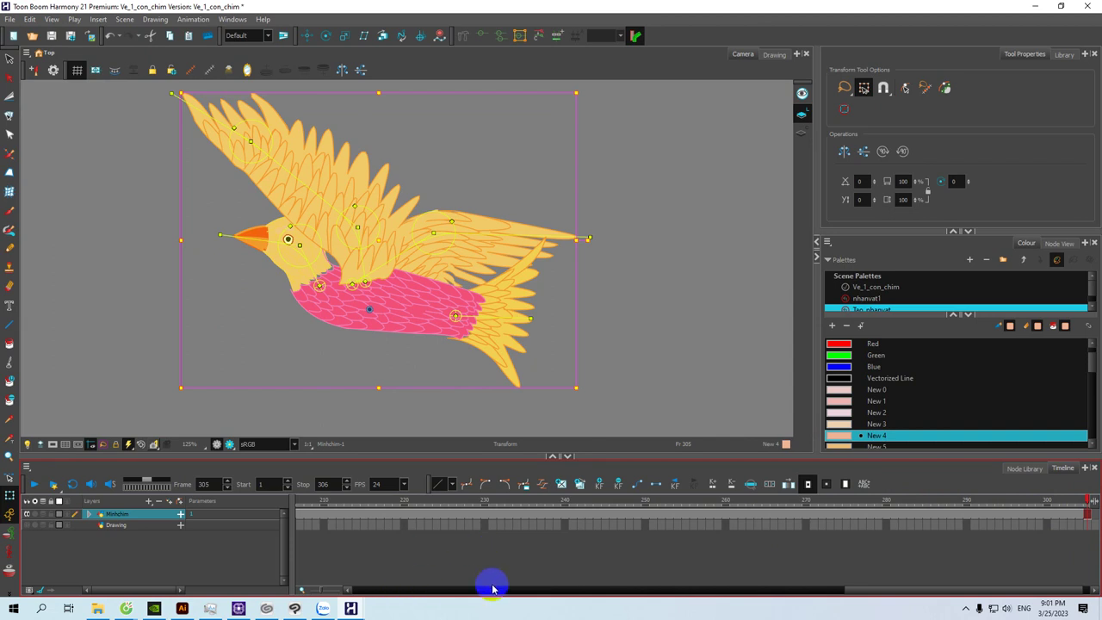
# Step: Paste the copied flight cycle on the Minhchim layer at frames 53, 80 and 110
pyautogui.moveTo(885, 585); pyautogui.dragTo(382, 603)
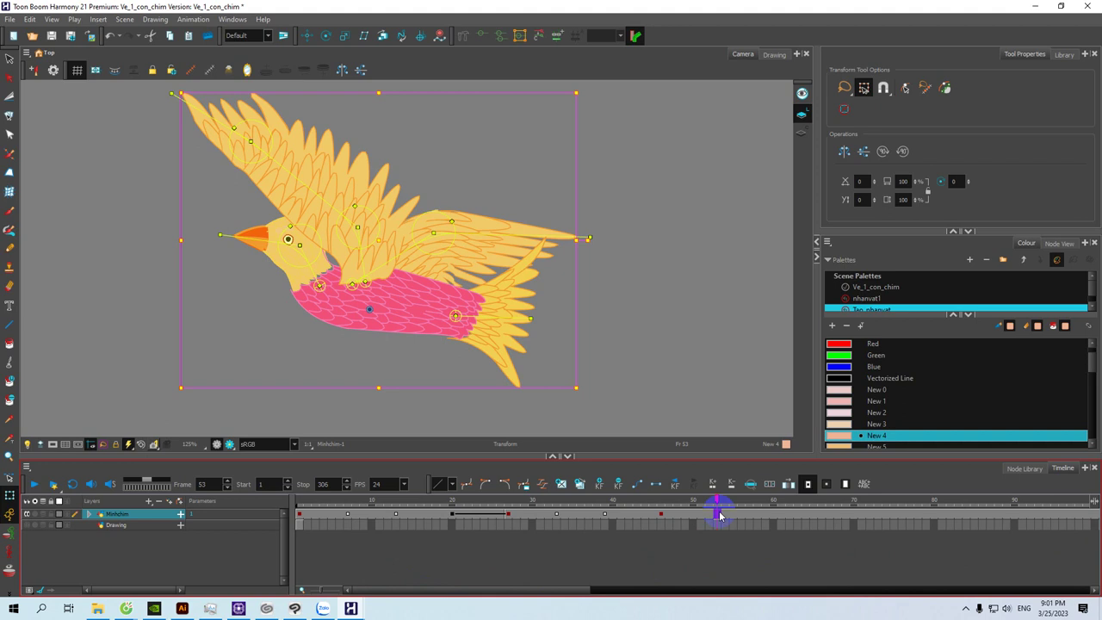
pyautogui.hotkey('ctrl', 'v')
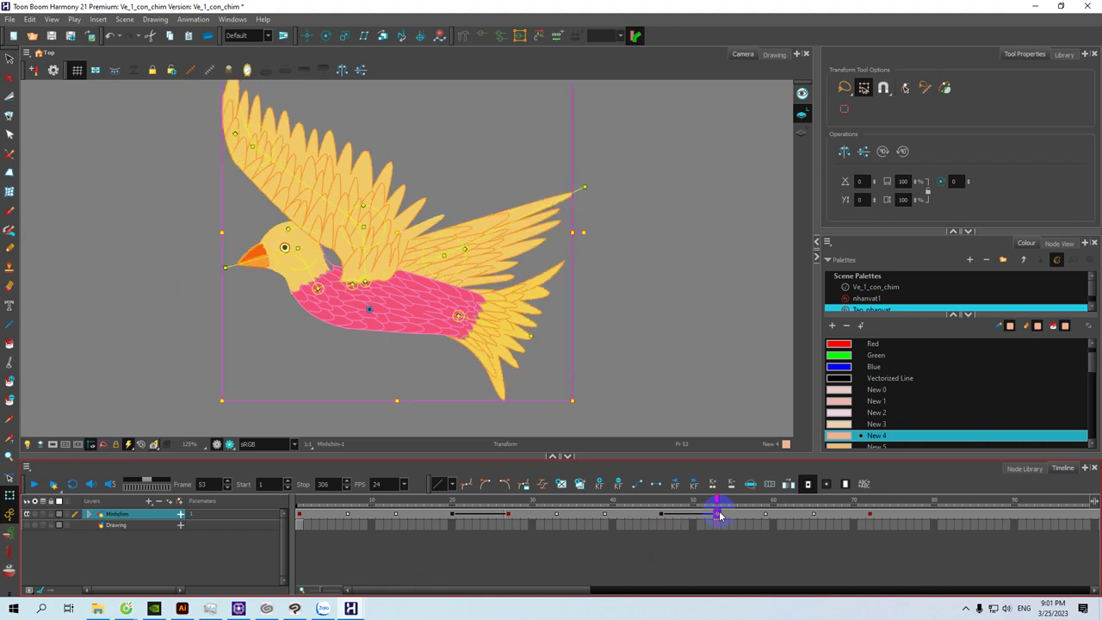
pyautogui.moveTo(574, 591); pyautogui.dragTo(643, 591)
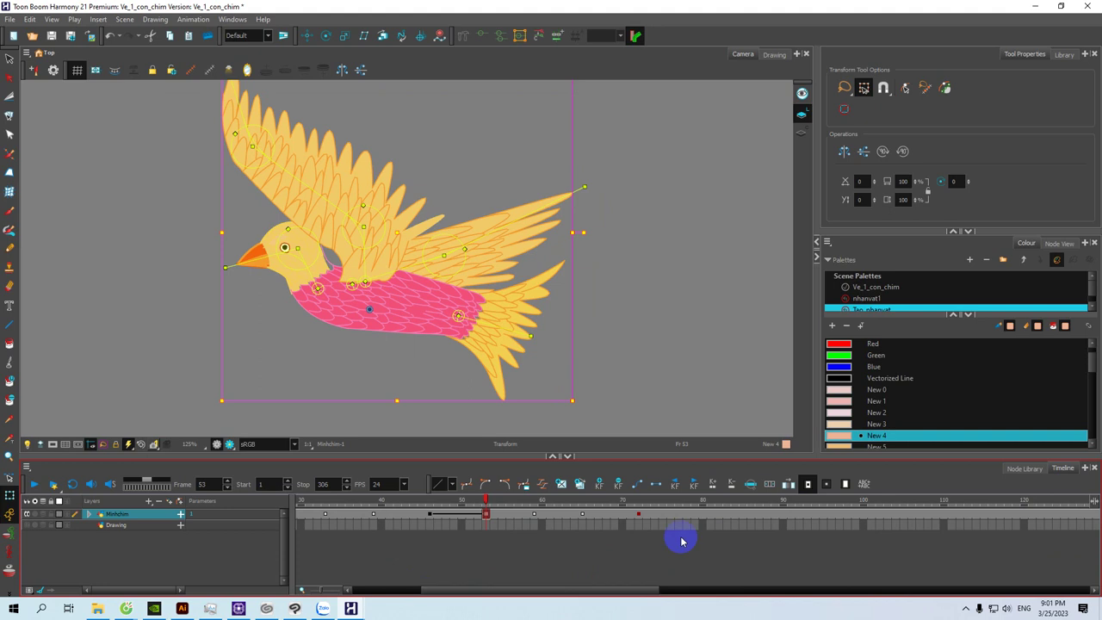
pyautogui.click(720, 517)
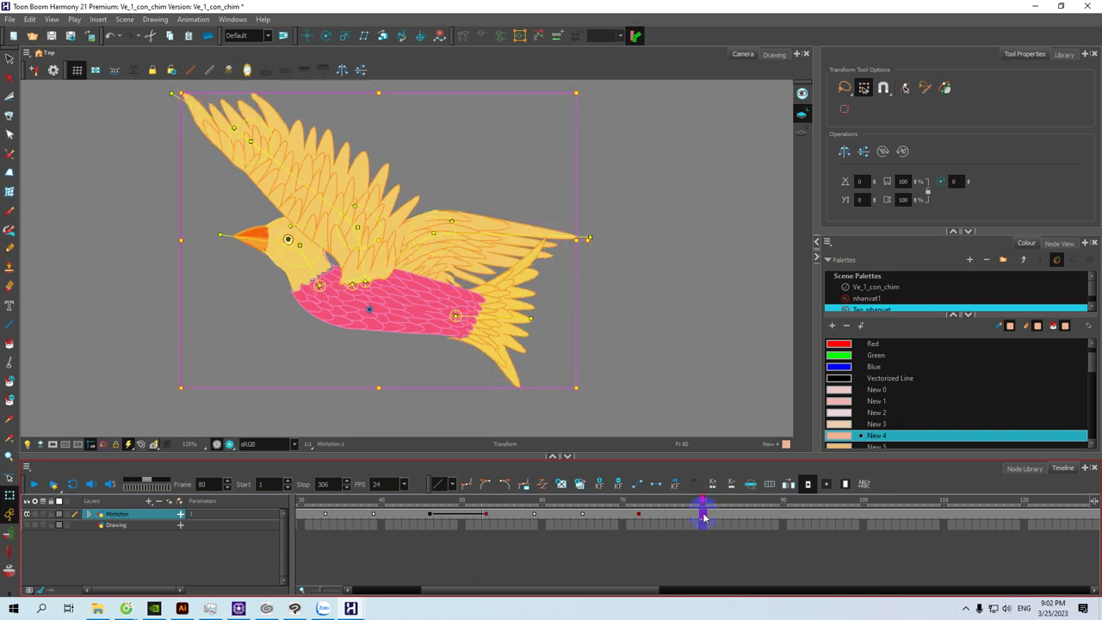
pyautogui.moveTo(640, 594); pyautogui.dragTo(749, 588)
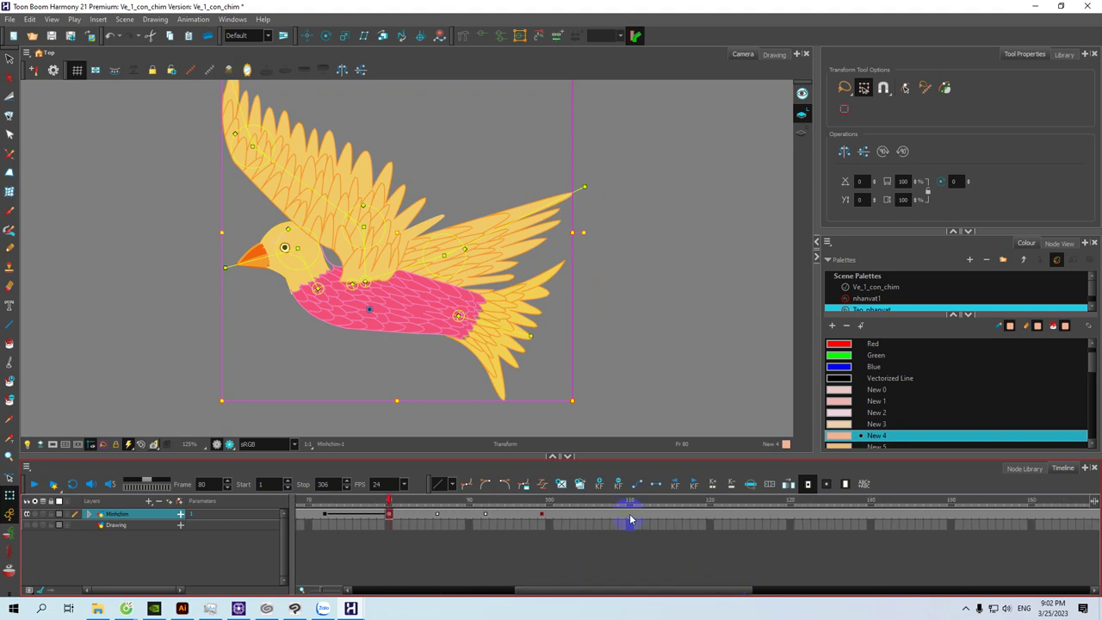
pyautogui.click(630, 519)
pyautogui.hotkey('ctrl', 'v')
# Step: Copy the Minhchim layer's cells from frame 1 to frame 129
pyautogui.moveTo(612, 591); pyautogui.dragTo(557, 607)
pyautogui.click(831, 526)
pyautogui.keyDown('shift'); pyautogui.click(829, 518); pyautogui.keyUp('shift')
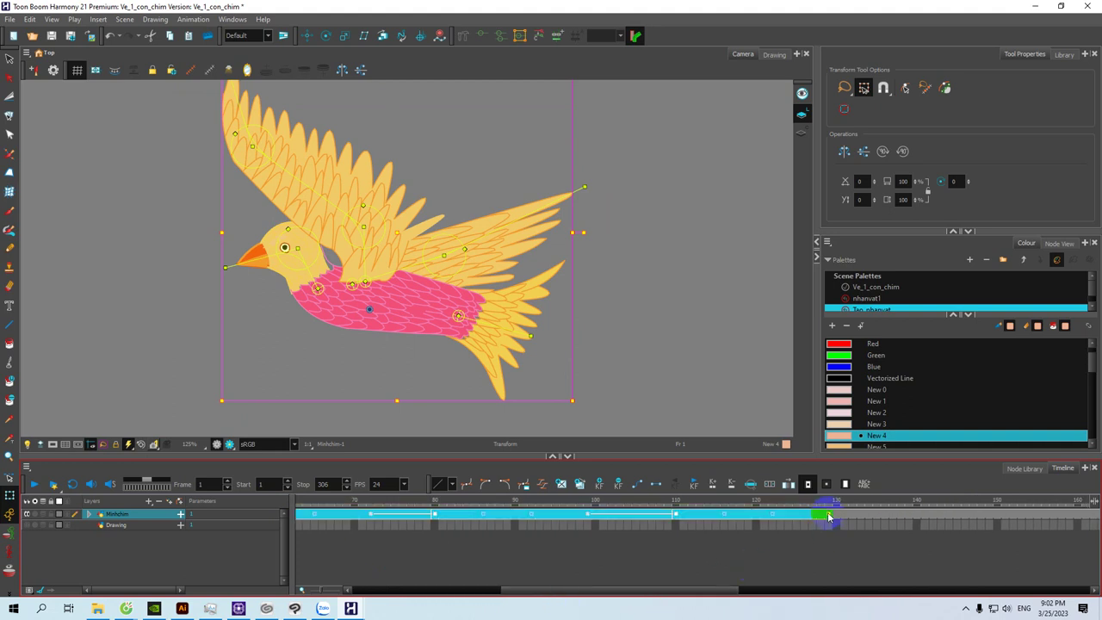
pyautogui.click(30, 19)
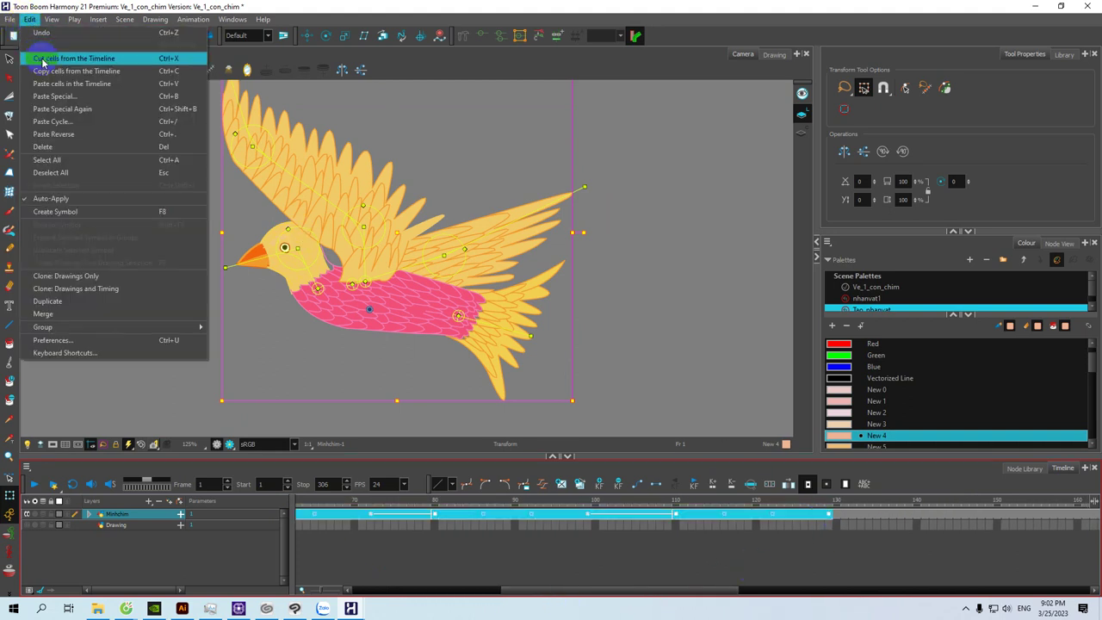
pyautogui.click(75, 71)
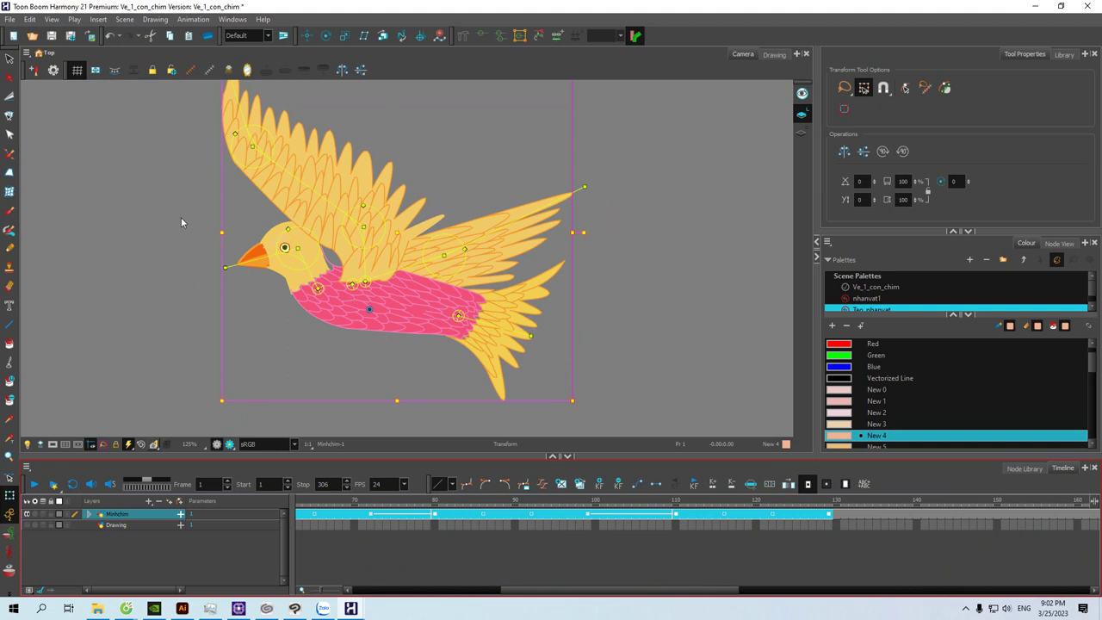
# Step: Paste the copied block of flight cycles on the Minhchim layer at frames 136 and 271
pyautogui.click(886, 516)
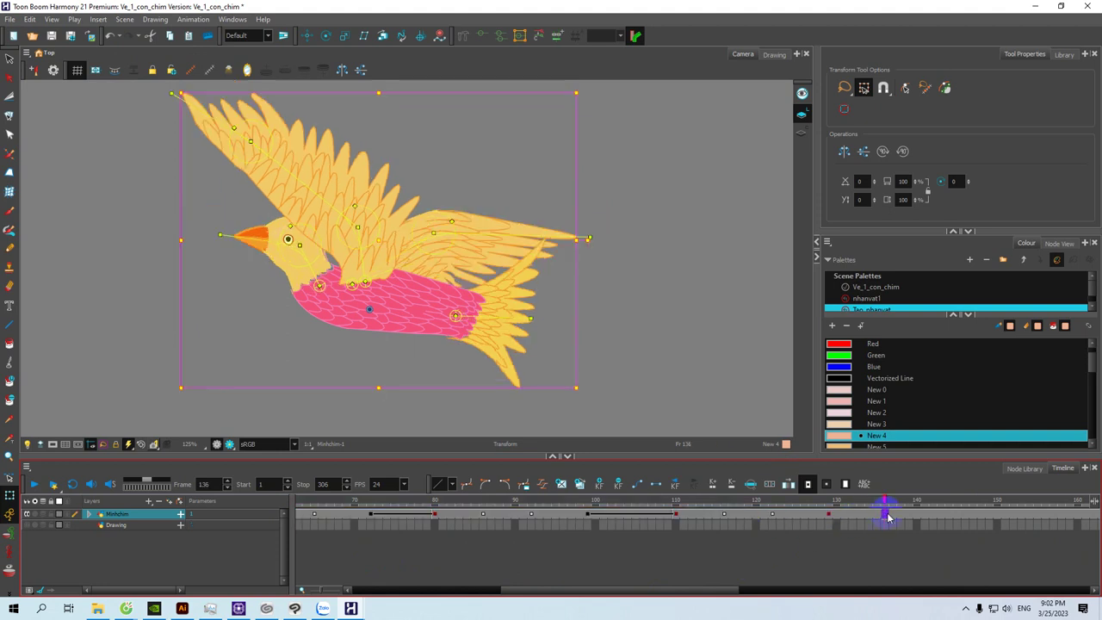
pyautogui.hotkey('ctrl', 'v')
pyautogui.moveTo(718, 591); pyautogui.dragTo(1063, 591)
pyautogui.click(791, 518)
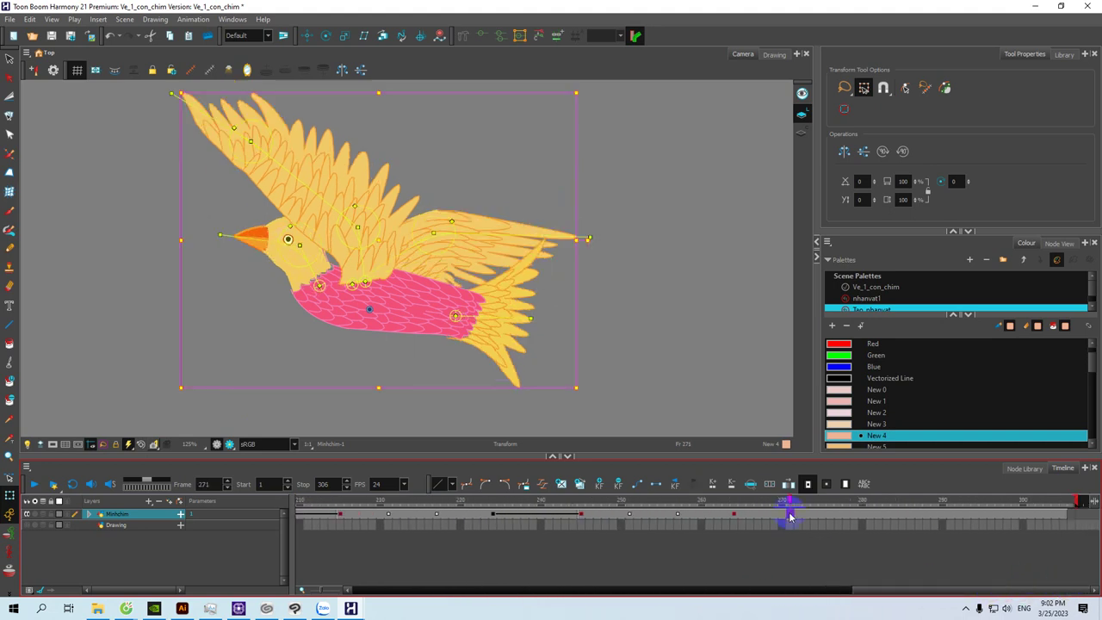
pyautogui.hotkey('ctrl', 'v')
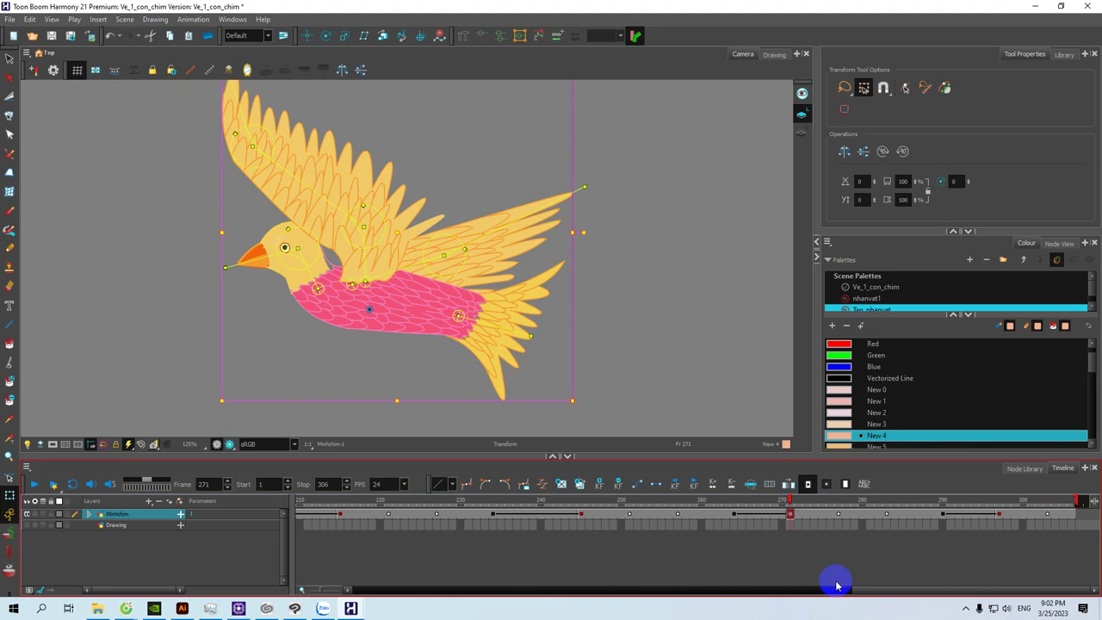
# Step: Play the animation from frame 1 to review the repeated flight cycle
pyautogui.moveTo(861, 591); pyautogui.dragTo(352, 595)
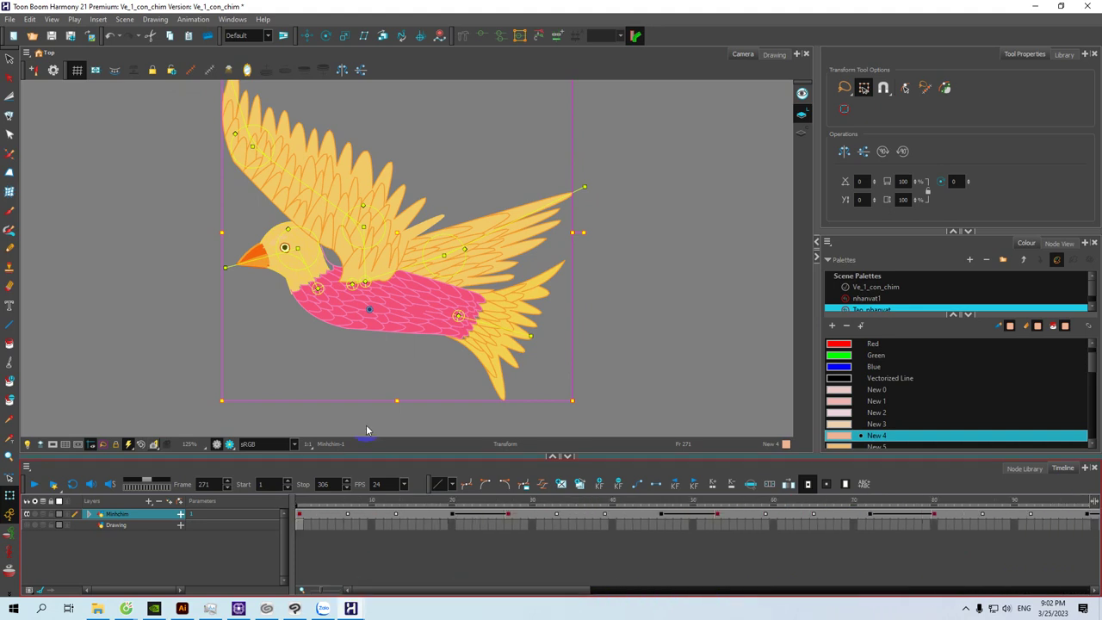
pyautogui.scroll(-2, 376, 385)
pyautogui.moveTo(495, 396); pyautogui.dragTo(610, 291)
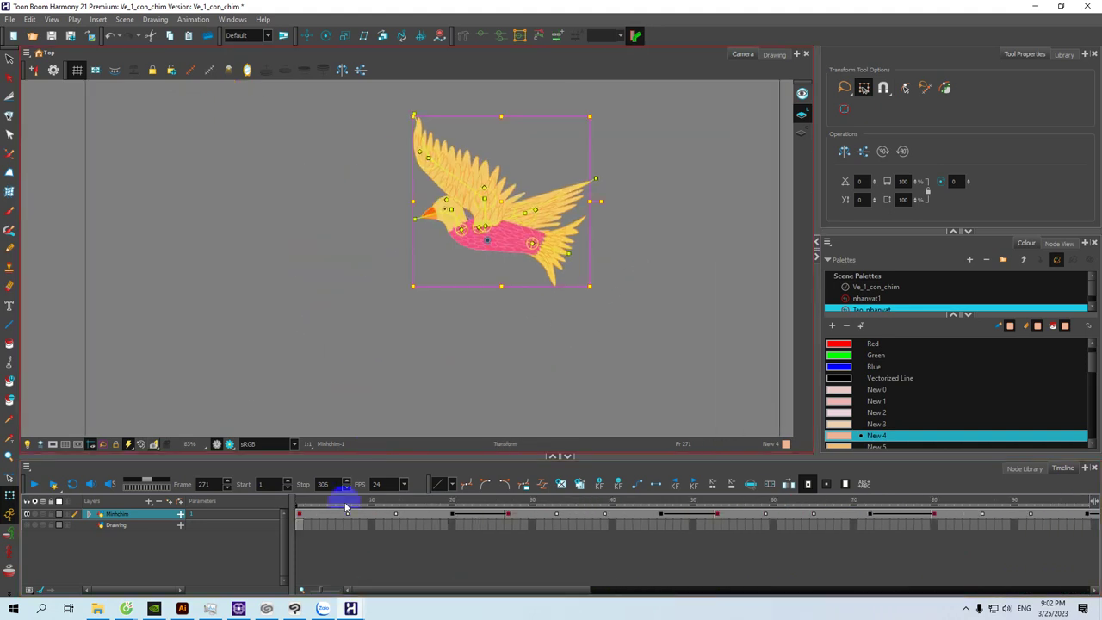
pyautogui.click(297, 502)
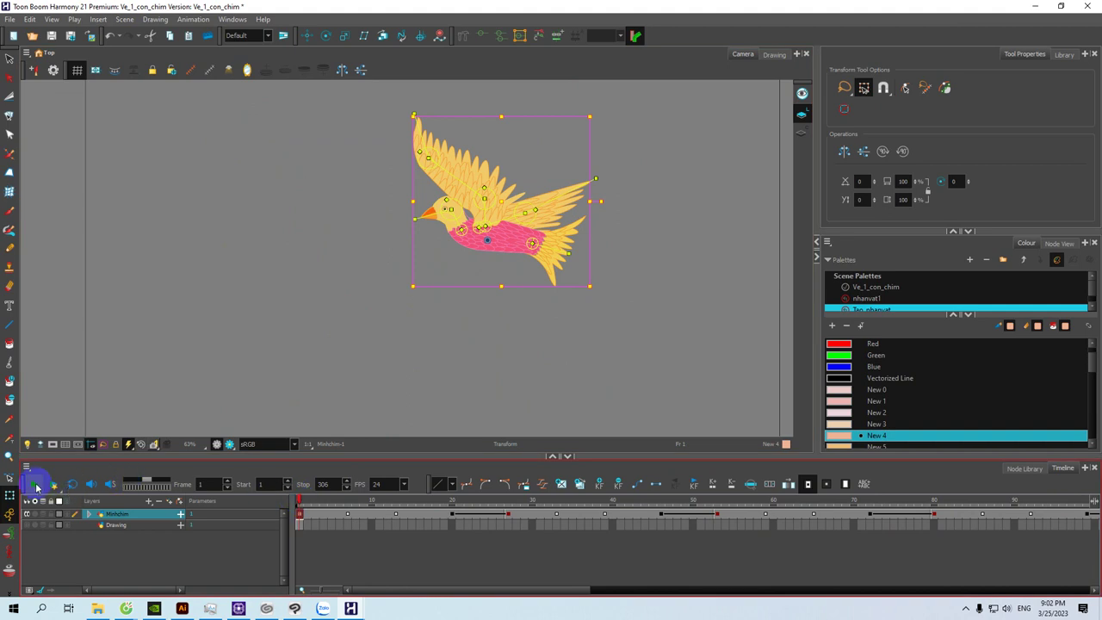
pyautogui.click(35, 484)
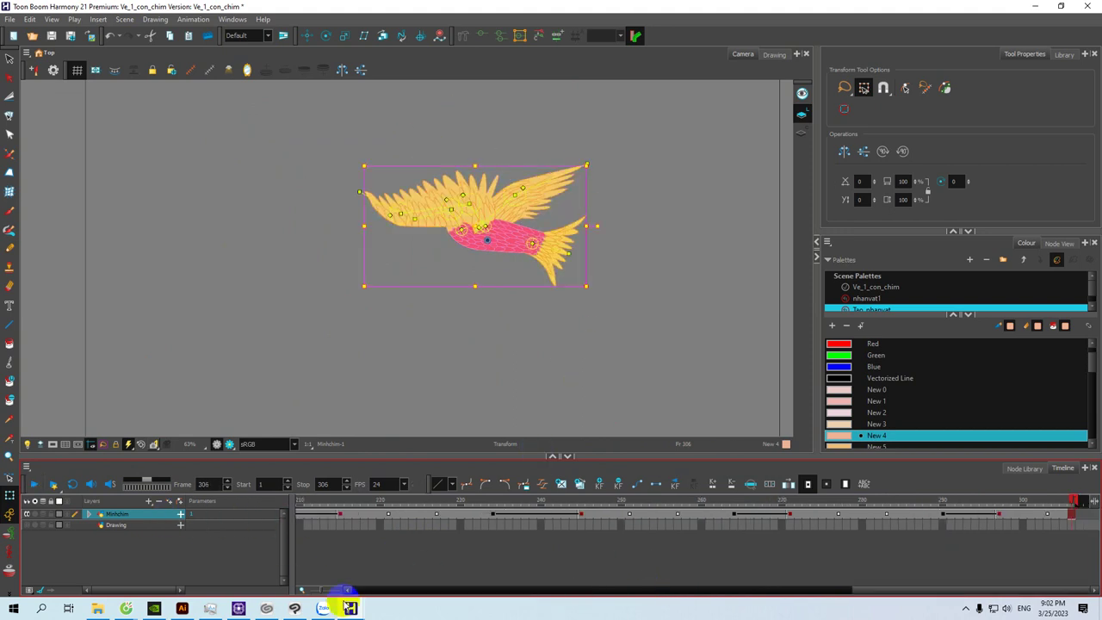
# Step: Save the scene, and add a peg above the Minhchim layer, collapsing it in the timeline
pyautogui.moveTo(864, 593); pyautogui.dragTo(321, 609)
pyautogui.click(308, 525)
pyautogui.click(156, 514)
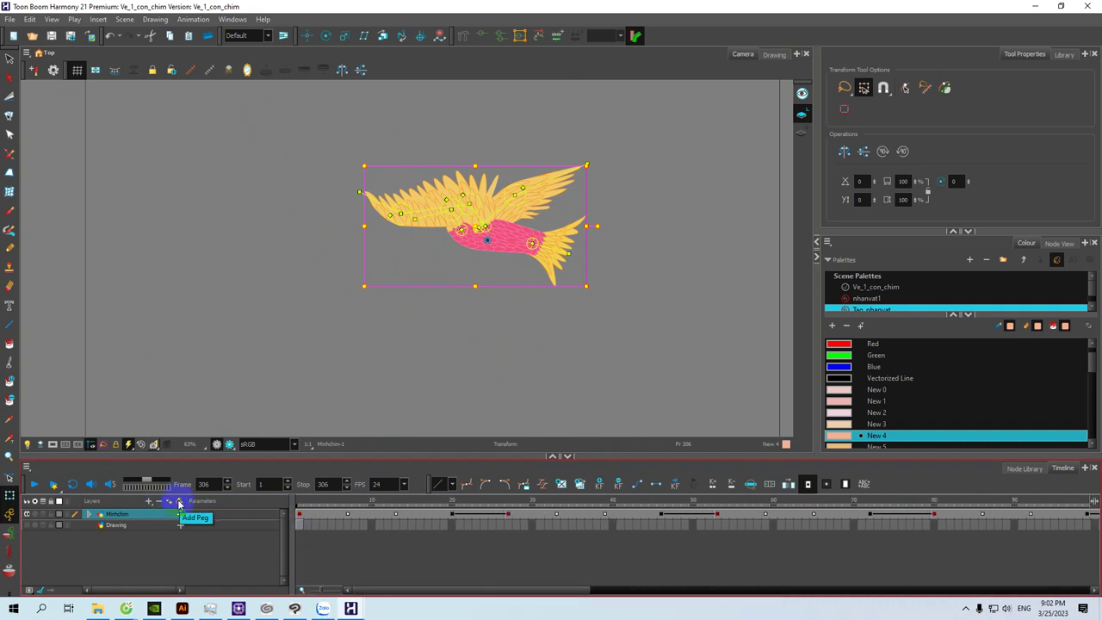
pyautogui.click(179, 504)
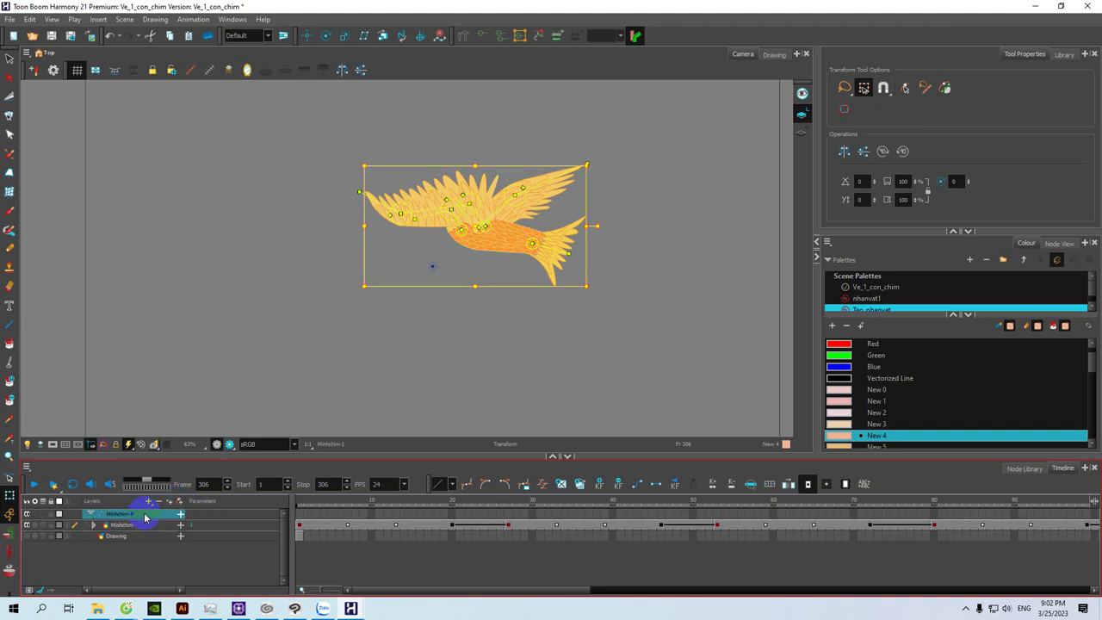
pyautogui.click(91, 515)
pyautogui.scroll(-2, 398, 283)
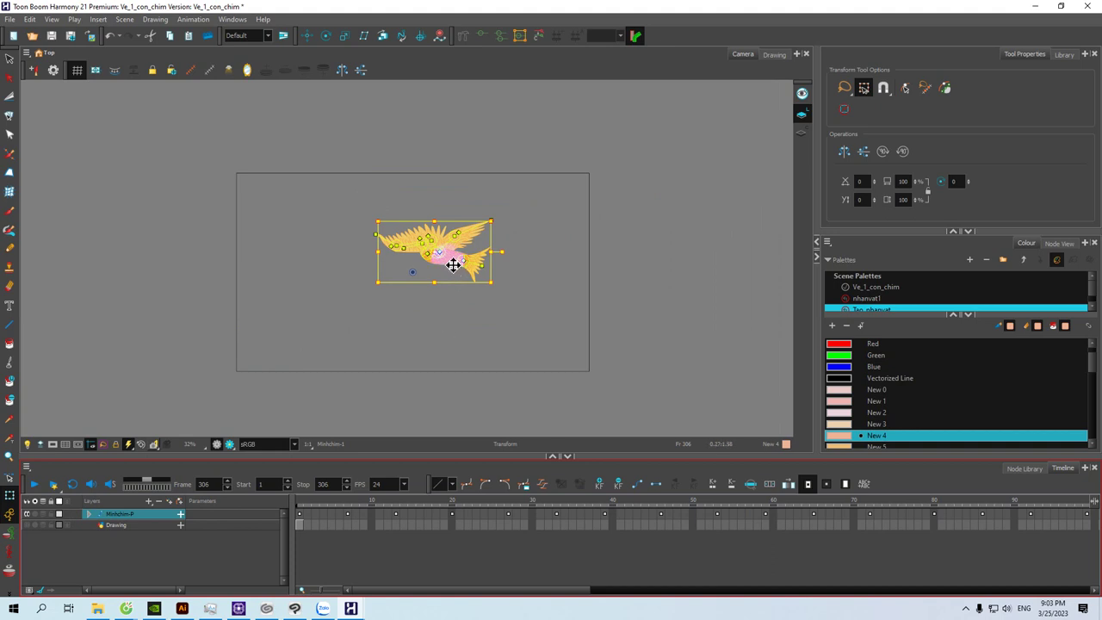
# Step: Set a keyframe on the Minhchim-P peg at frame 1 and move the bird to the lower-right corner of the camera frame
pyautogui.click(290, 508)
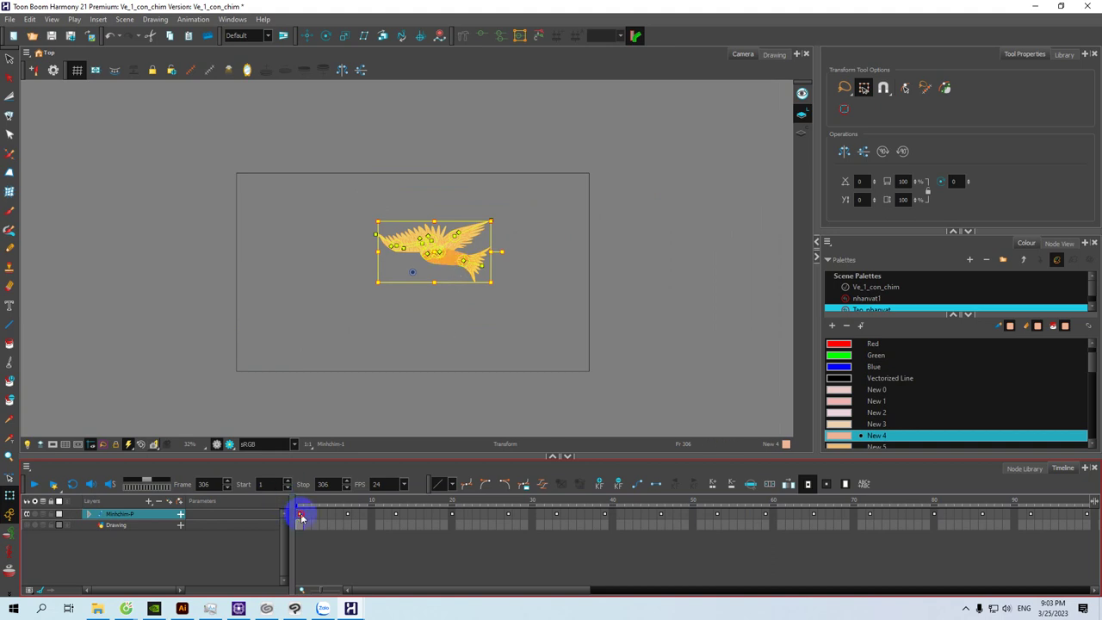
pyautogui.click(301, 515)
pyautogui.click(619, 485)
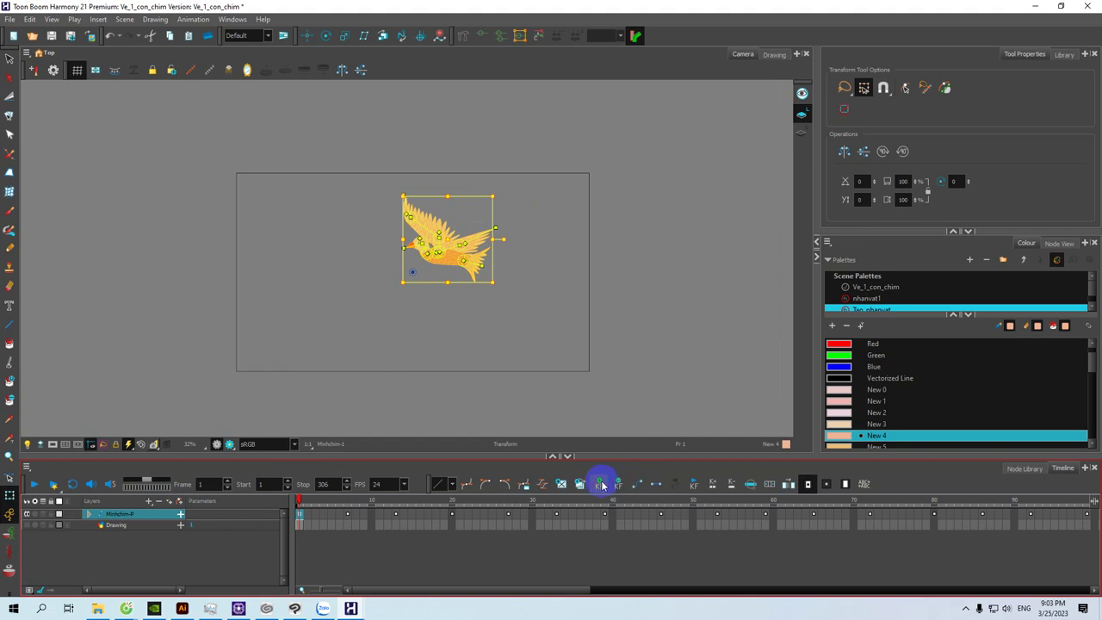
pyautogui.moveTo(456, 264); pyautogui.dragTo(595, 346)
# Step: Move the bird to the upper-right part of the camera frame at frame 42
pyautogui.click(301, 499)
pyautogui.moveTo(539, 507); pyautogui.dragTo(626, 509)
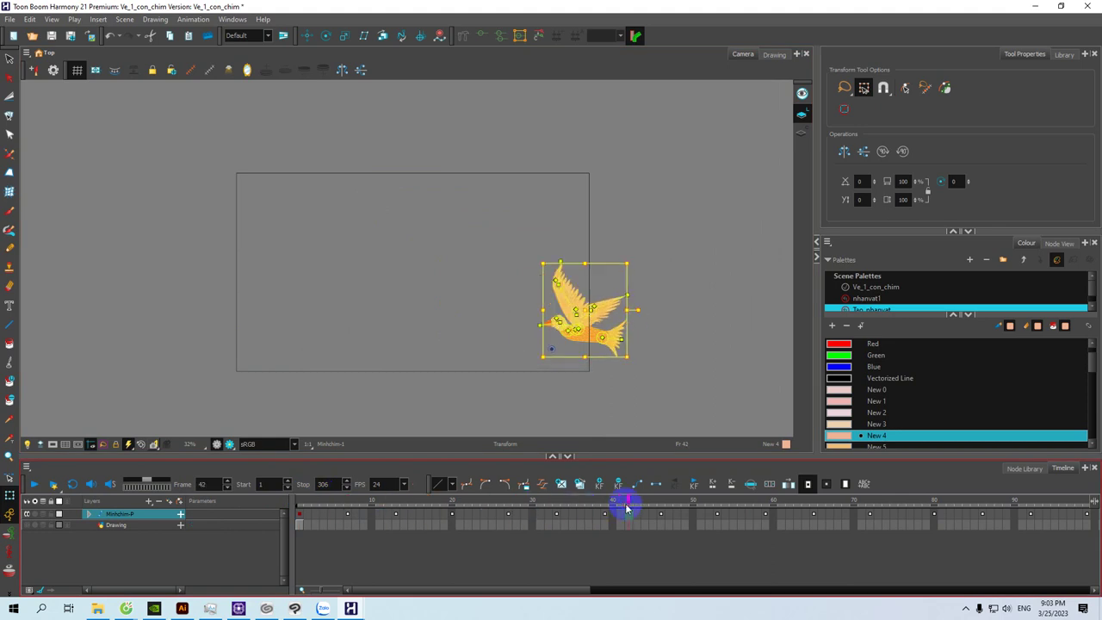
pyautogui.moveTo(588, 330)
pyautogui.mouseDown()
pyautogui.moveTo(451, 239)
pyautogui.moveTo(513, 238)
pyautogui.mouseUp()
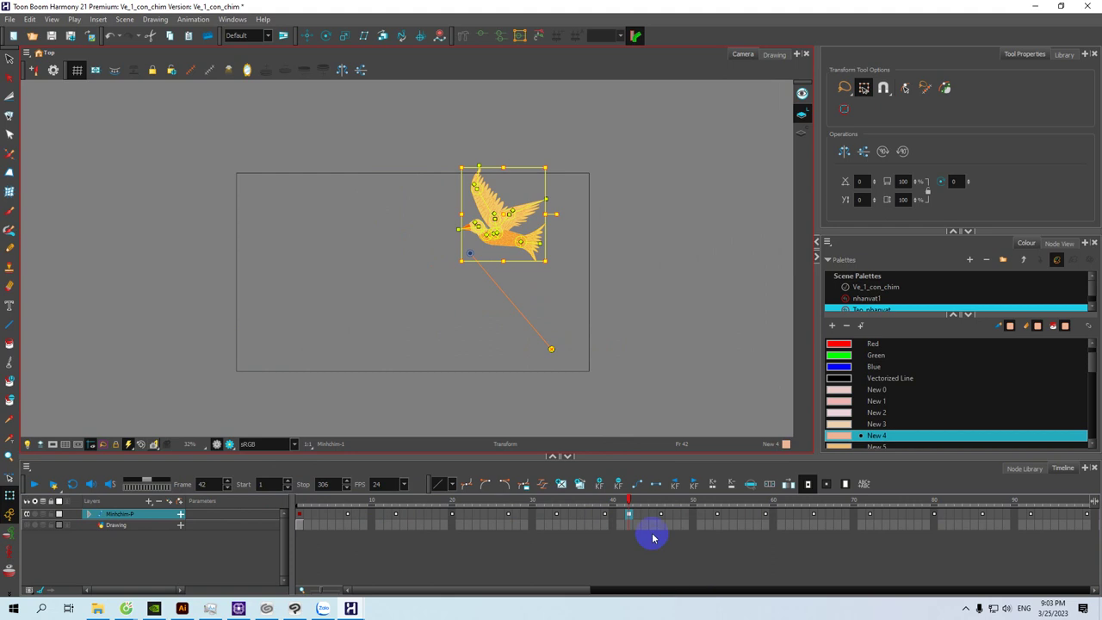
# Step: Move the bird left to the upper centre of the camera frame at frame 77 and save the scene
pyautogui.moveTo(630, 504); pyautogui.dragTo(910, 503)
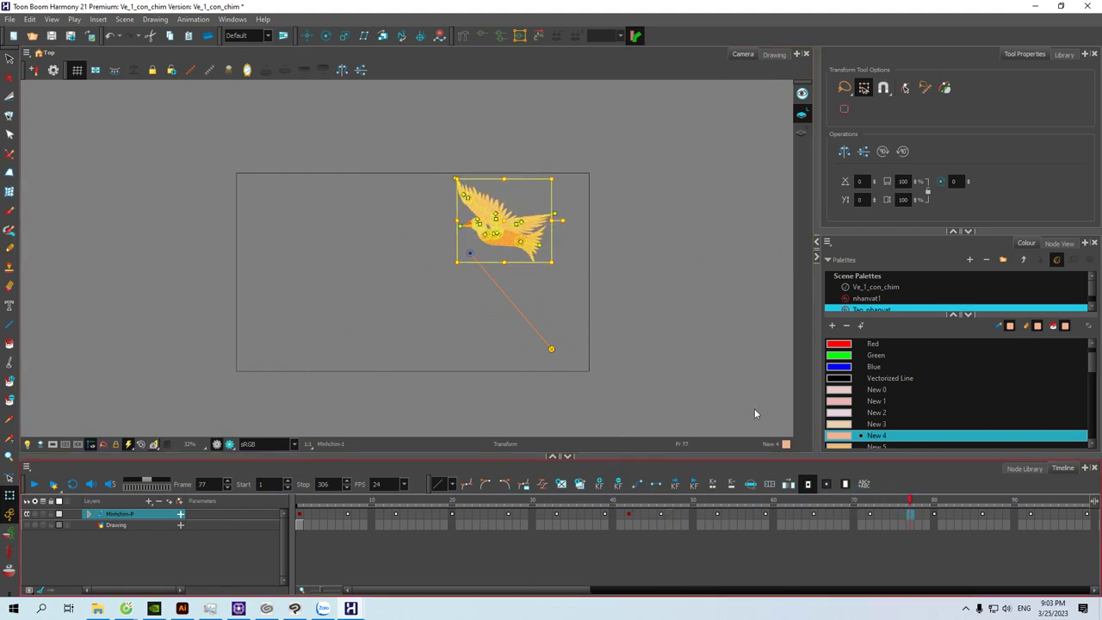
pyautogui.moveTo(504, 231)
pyautogui.mouseDown()
pyautogui.moveTo(412, 224)
pyautogui.moveTo(417, 216)
pyautogui.mouseUp()
pyautogui.hotkey('ctrl', 's')
# Step: Move the bird to the lower left of the camera frame at frame 96 and back toward the lower centre at frame 132
pyautogui.moveTo(919, 508); pyautogui.dragTo(1058, 498)
pyautogui.moveTo(416, 235)
pyautogui.mouseDown()
pyautogui.moveTo(366, 265)
pyautogui.moveTo(337, 314)
pyautogui.mouseUp()
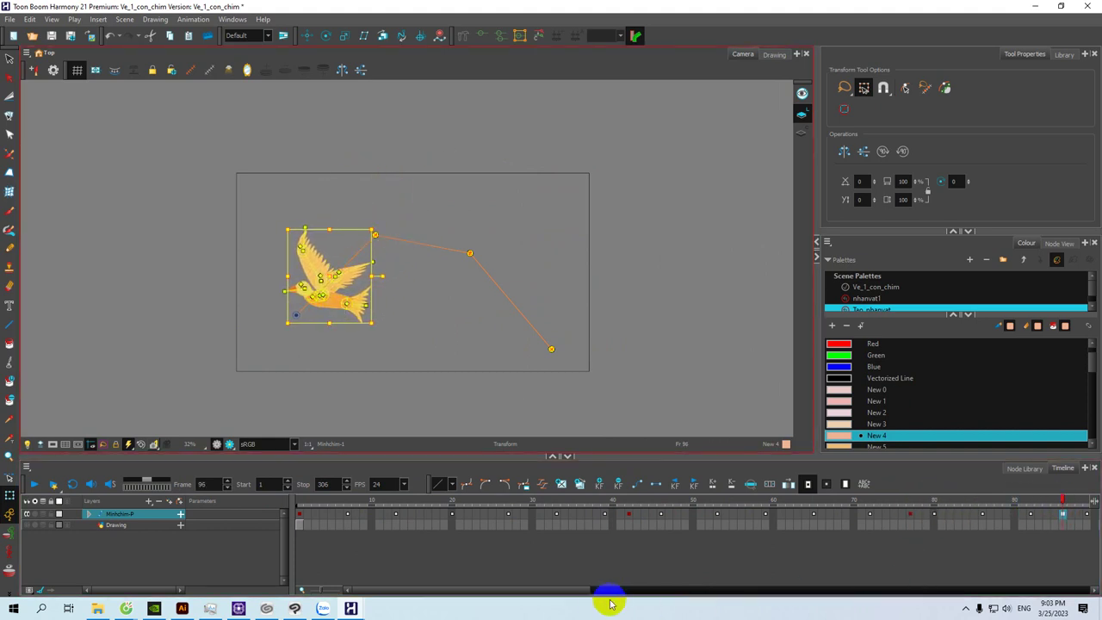
pyautogui.moveTo(571, 590); pyautogui.dragTo(727, 591)
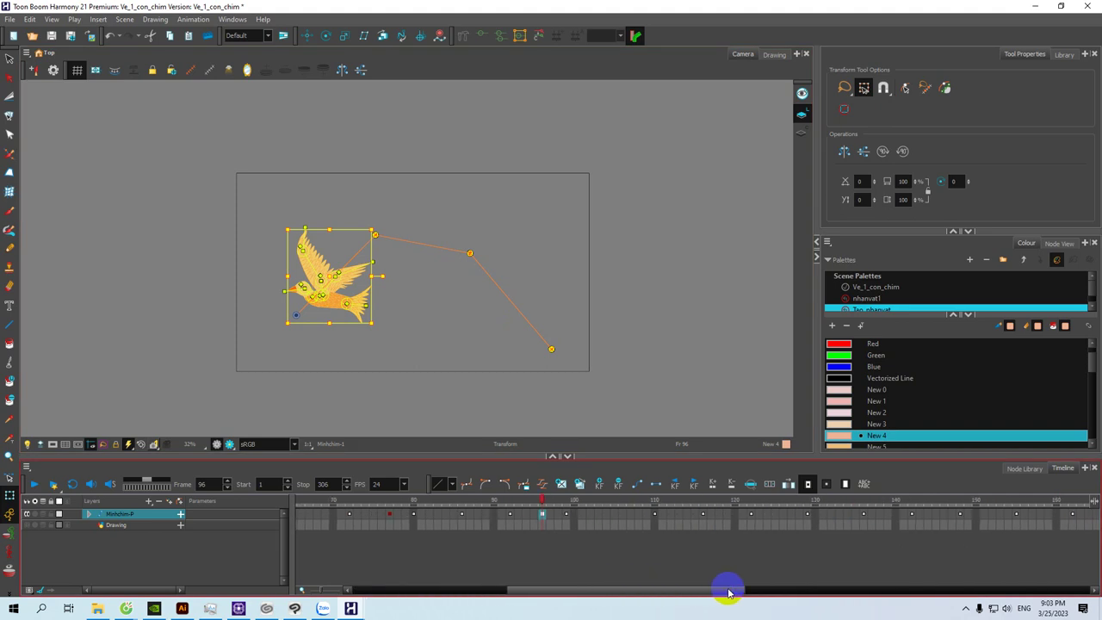
pyautogui.click(834, 514)
pyautogui.moveTo(341, 308)
pyautogui.mouseDown()
pyautogui.moveTo(419, 312)
pyautogui.moveTo(452, 332)
pyautogui.mouseUp()
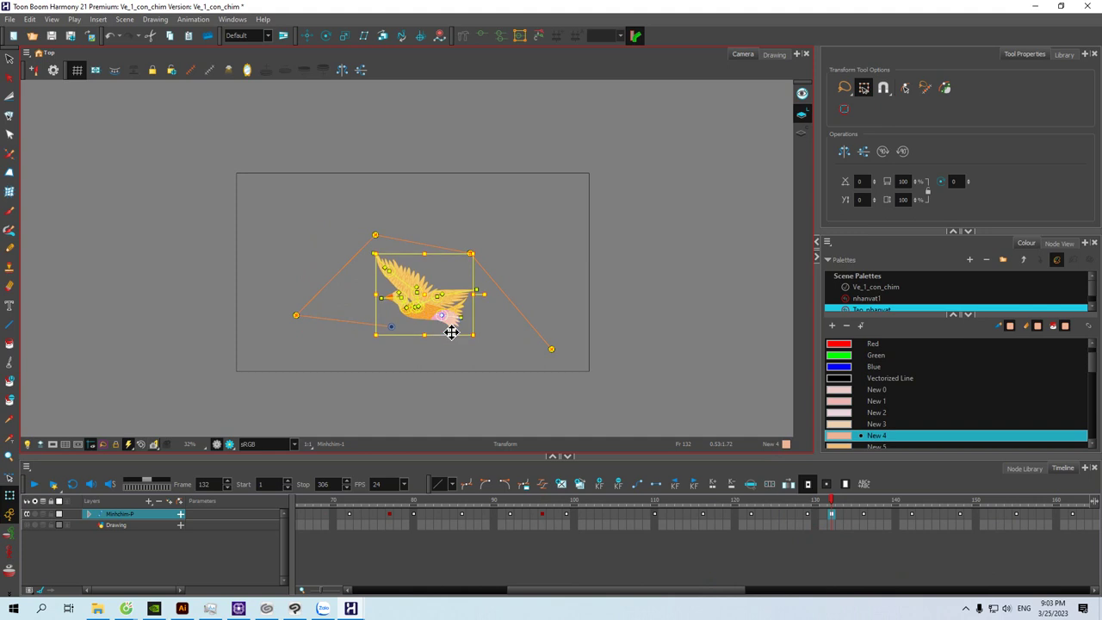
# Step: Move the bird to the upper left at frame 238, and shrink it and shift it further up-left at frame 292
pyautogui.moveTo(733, 595); pyautogui.dragTo(982, 583)
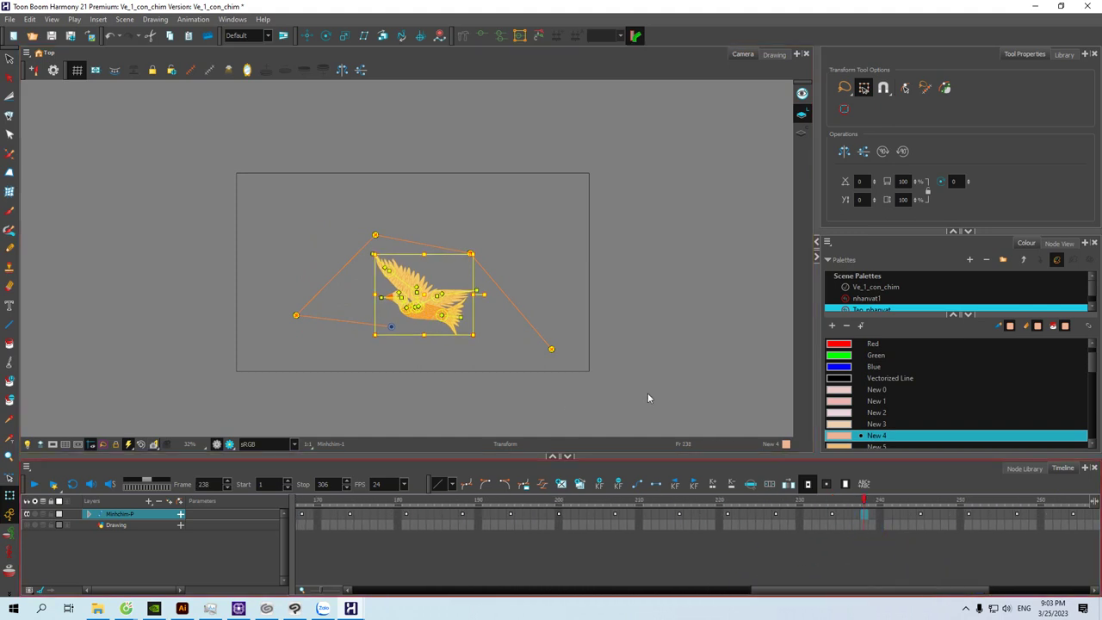
pyautogui.moveTo(414, 297)
pyautogui.mouseDown()
pyautogui.moveTo(423, 305)
pyautogui.moveTo(347, 249)
pyautogui.moveTo(362, 223)
pyautogui.mouseUp()
pyautogui.moveTo(763, 596); pyautogui.dragTo(887, 591)
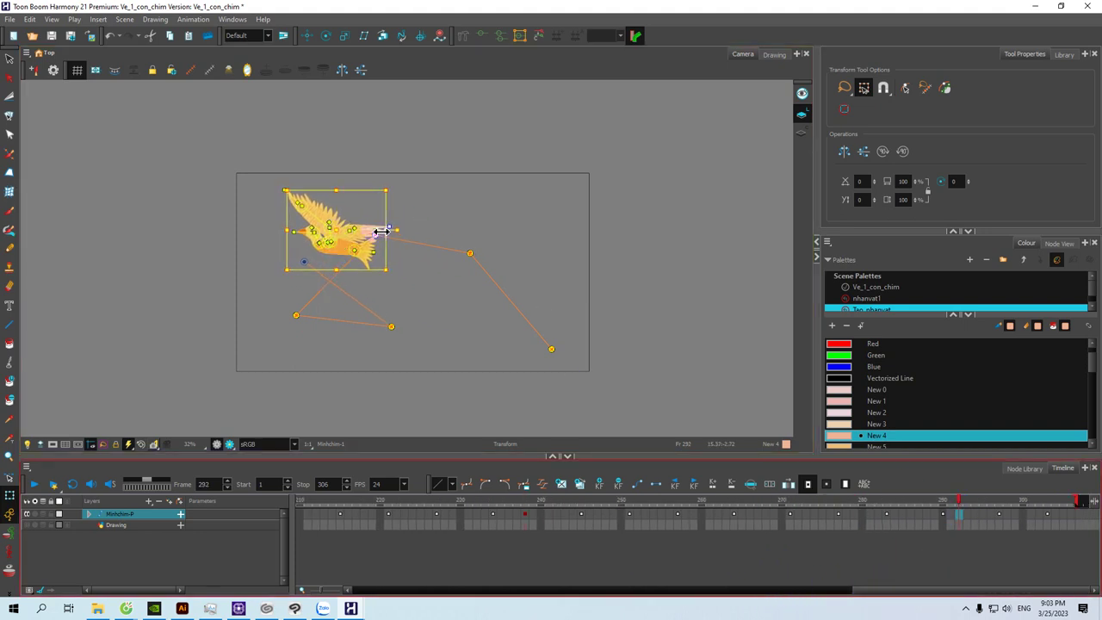
pyautogui.moveTo(388, 194)
pyautogui.mouseDown()
pyautogui.moveTo(325, 243)
pyautogui.moveTo(310, 224)
pyautogui.mouseUp()
# Step: Play the animation from frame 1 to review the bird's movement along the peg path
pyautogui.moveTo(915, 595); pyautogui.dragTo(371, 603)
pyautogui.click(33, 488)
pyautogui.click(299, 503)
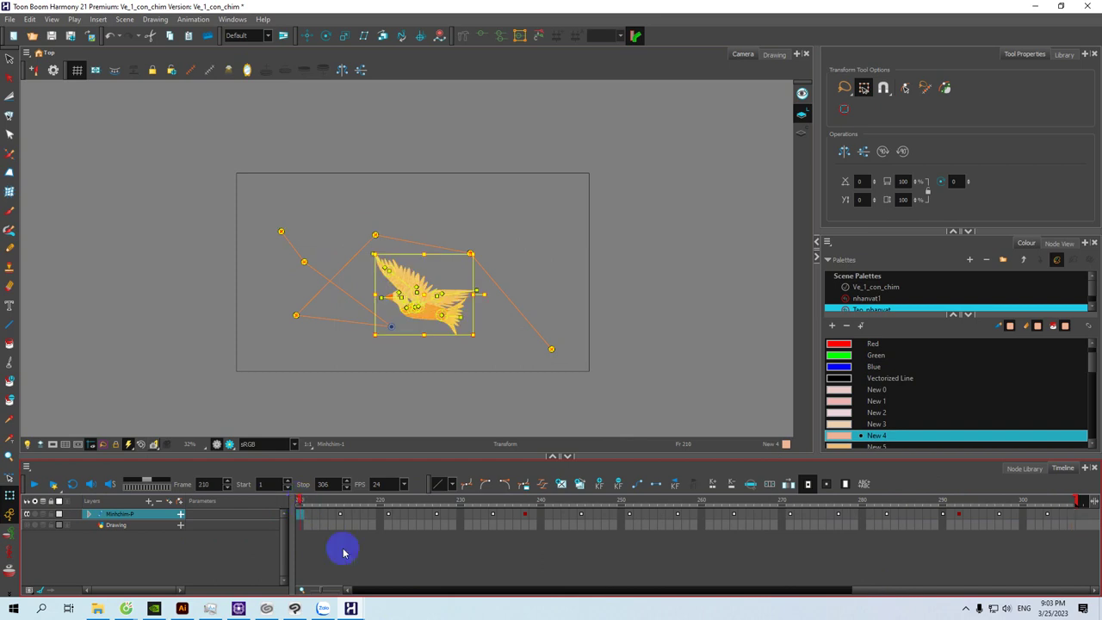
pyautogui.moveTo(878, 603); pyautogui.dragTo(323, 559)
pyautogui.click(301, 514)
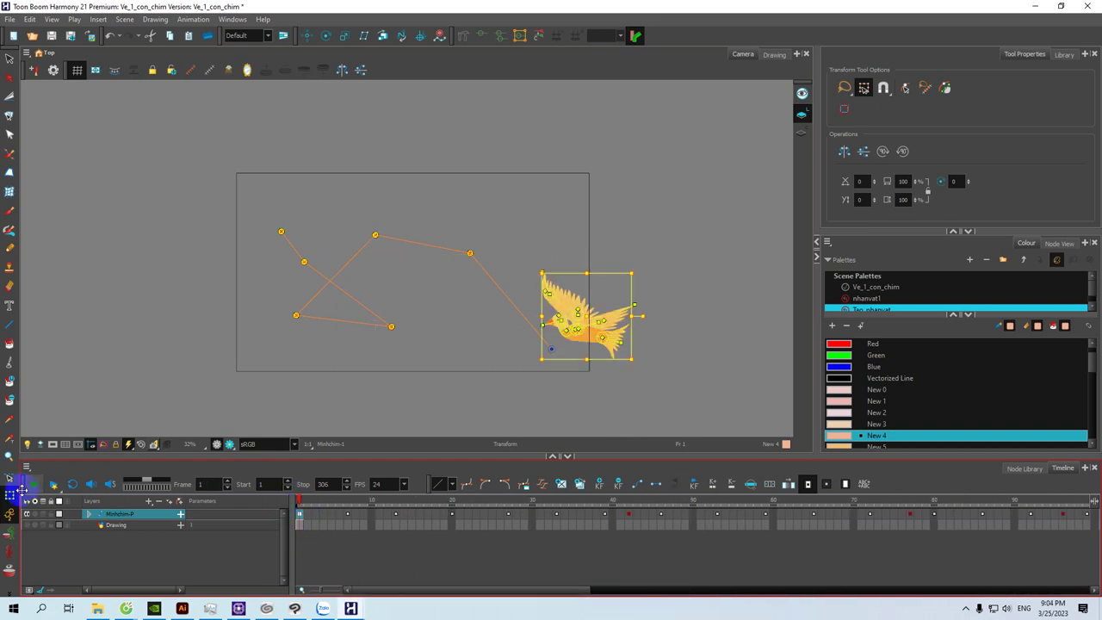
pyautogui.click(33, 485)
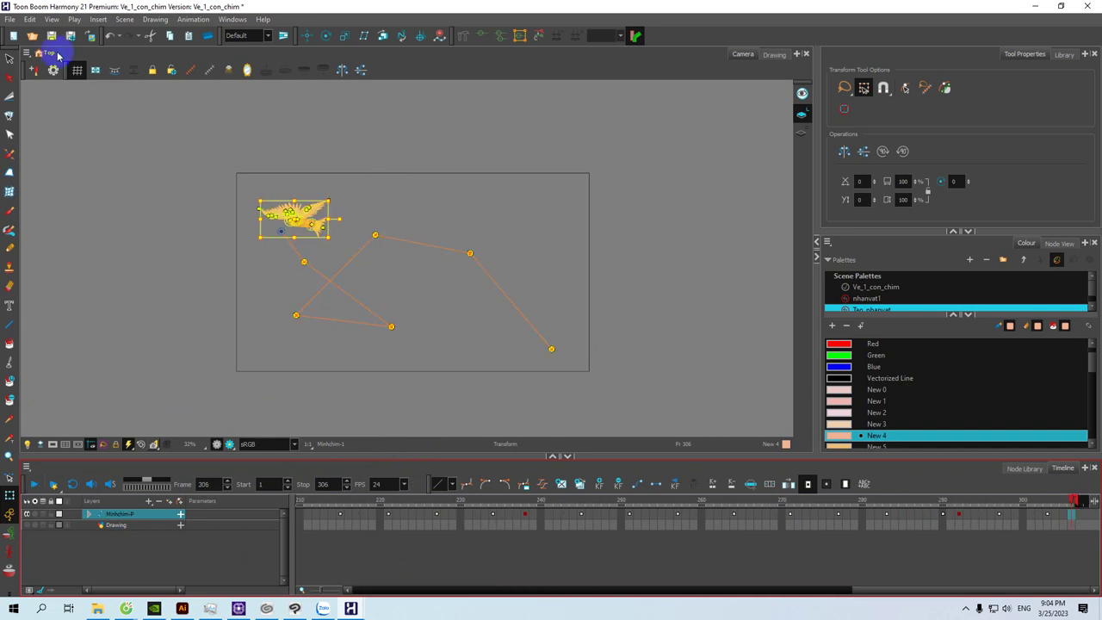
# Step: Undo the bird's peg moves and scaling back to the single position keyed at frame 1
pyautogui.click(8, 61)
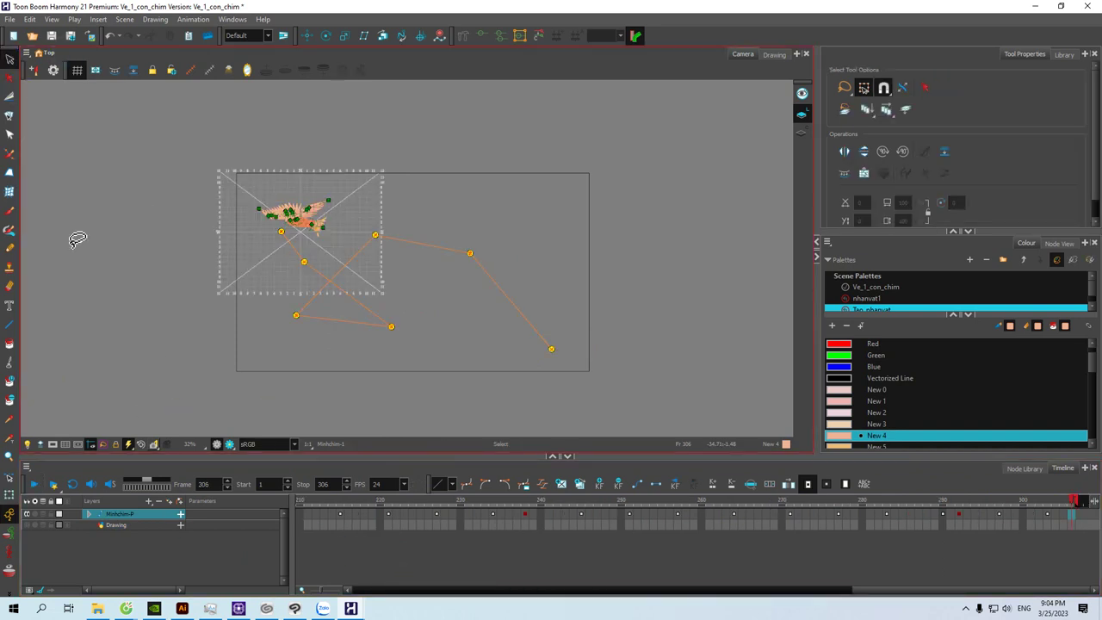
pyautogui.hotkey('ctrl', 'z')
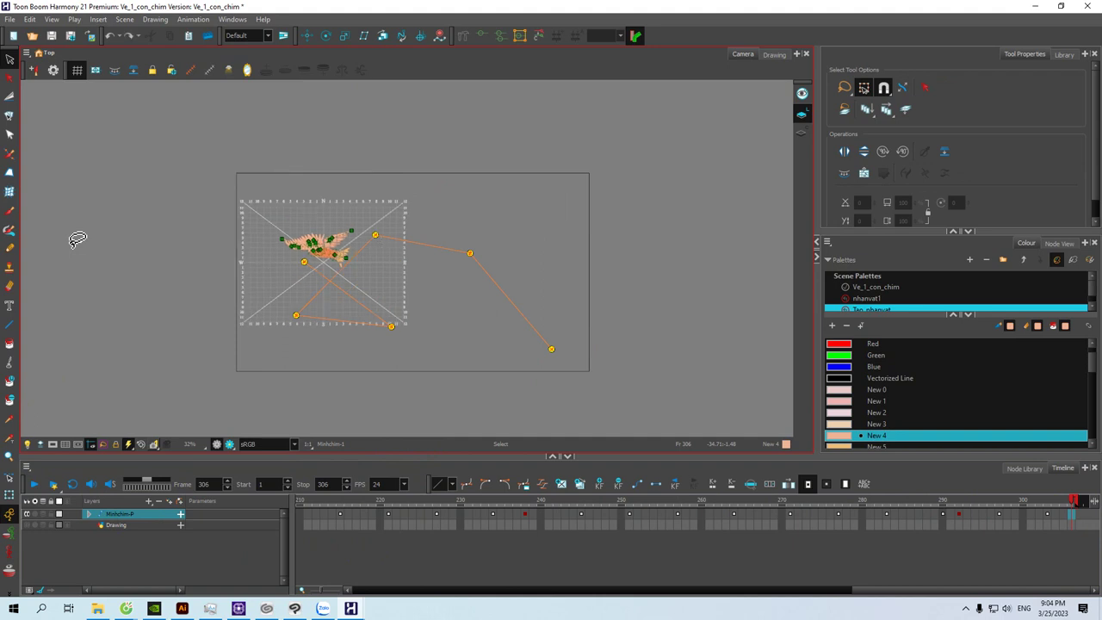
pyautogui.hotkey('ctrl', 'z')
pyautogui.hotkey('ctrl', 'z')
pyautogui.hotkey('ctrl', 'z')
pyautogui.hotkey('ctrl', 'z')
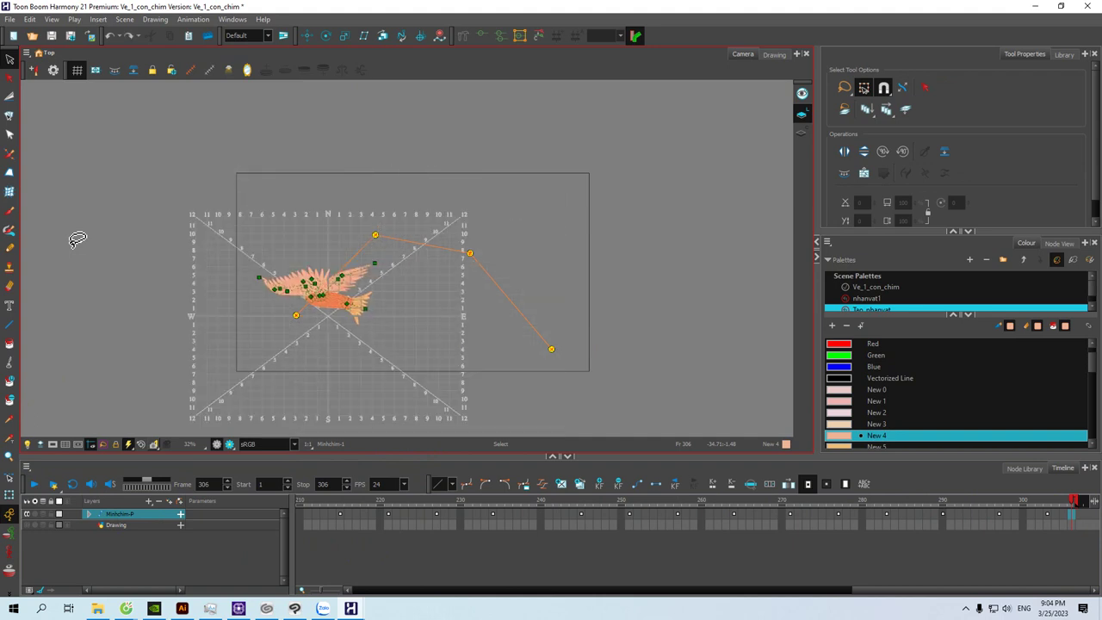
pyautogui.hotkey('ctrl', 'z')
pyautogui.hotkey('ctrl', 'z')
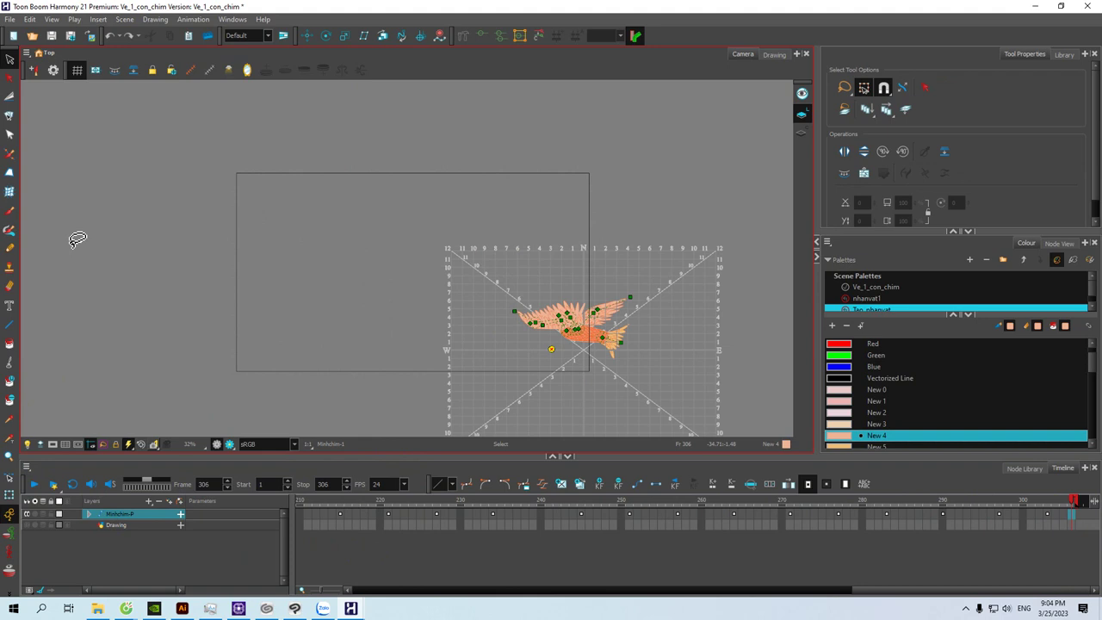
# Step: Set a motion keyframe on the bird's peg at frame 39 and move the bird to the upper right of the camera frame
pyautogui.moveTo(851, 590); pyautogui.dragTo(351, 592)
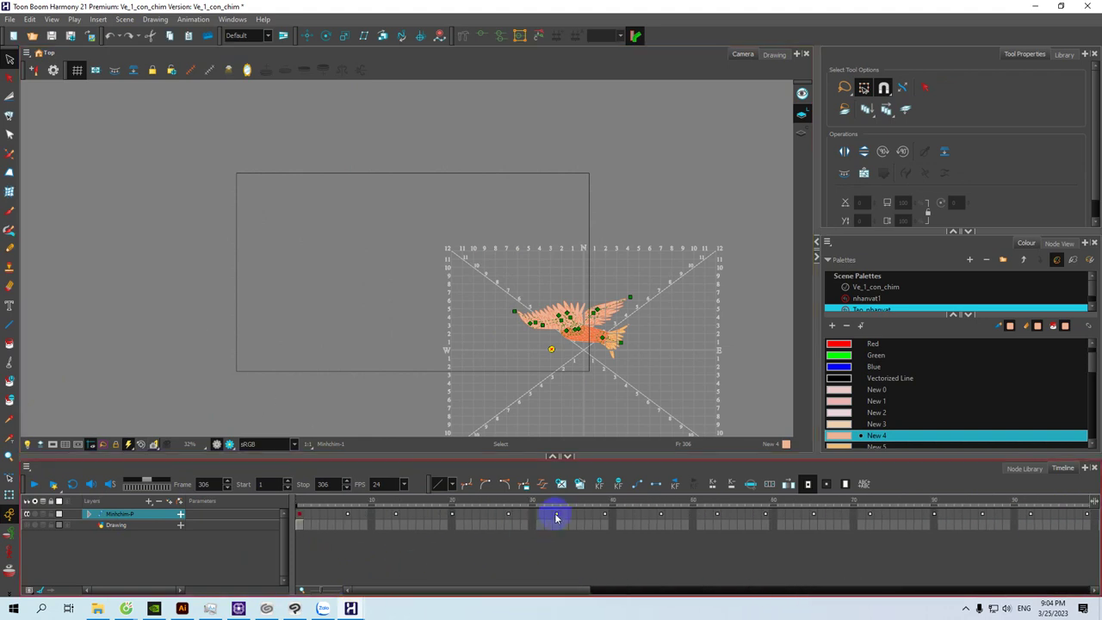
pyautogui.click(606, 515)
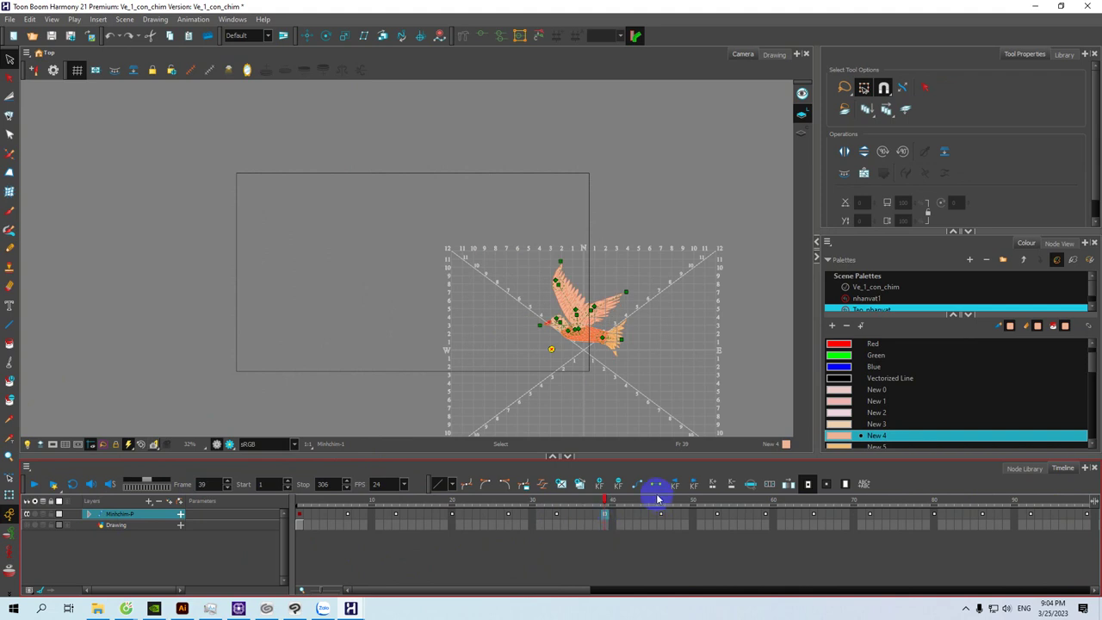
pyautogui.click(637, 487)
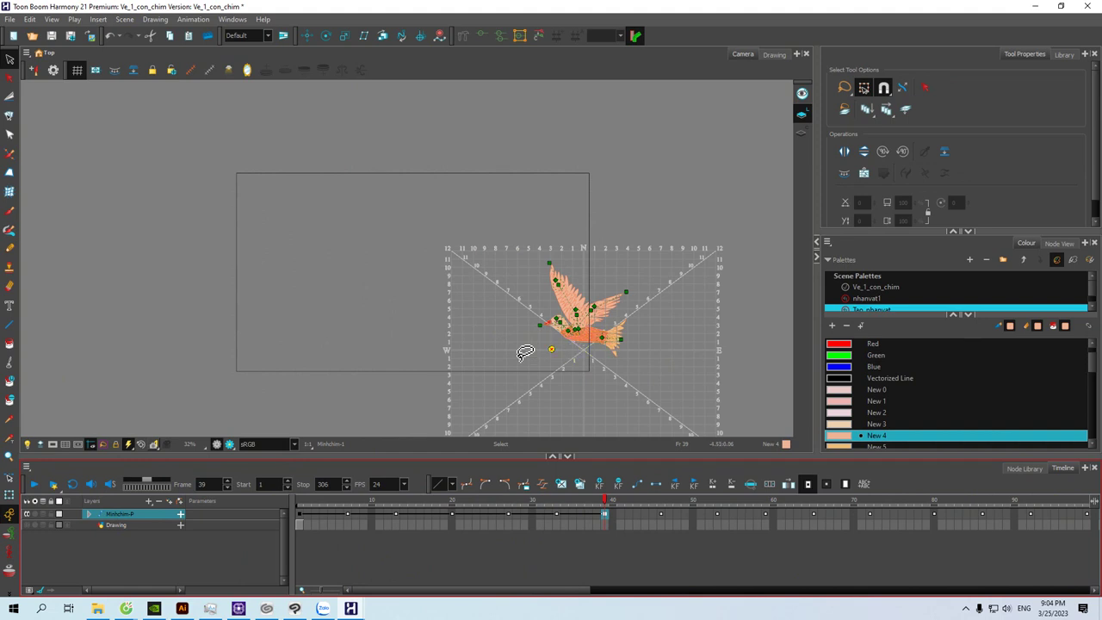
pyautogui.click(11, 495)
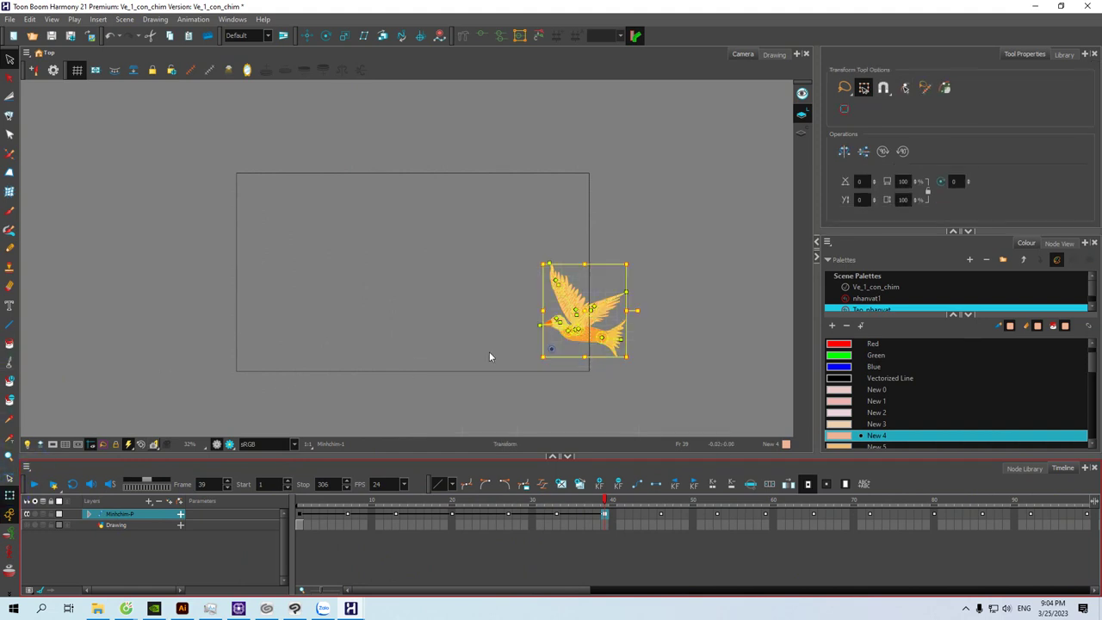
pyautogui.moveTo(597, 330)
pyautogui.mouseDown()
pyautogui.moveTo(583, 268)
pyautogui.moveTo(595, 237)
pyautogui.moveTo(552, 221)
pyautogui.mouseUp()
# Step: Set a motion keyframe at frame 84 and move the bird left to the upper centre of the camera frame
pyautogui.moveTo(503, 589); pyautogui.dragTo(603, 549)
pyautogui.click(637, 507)
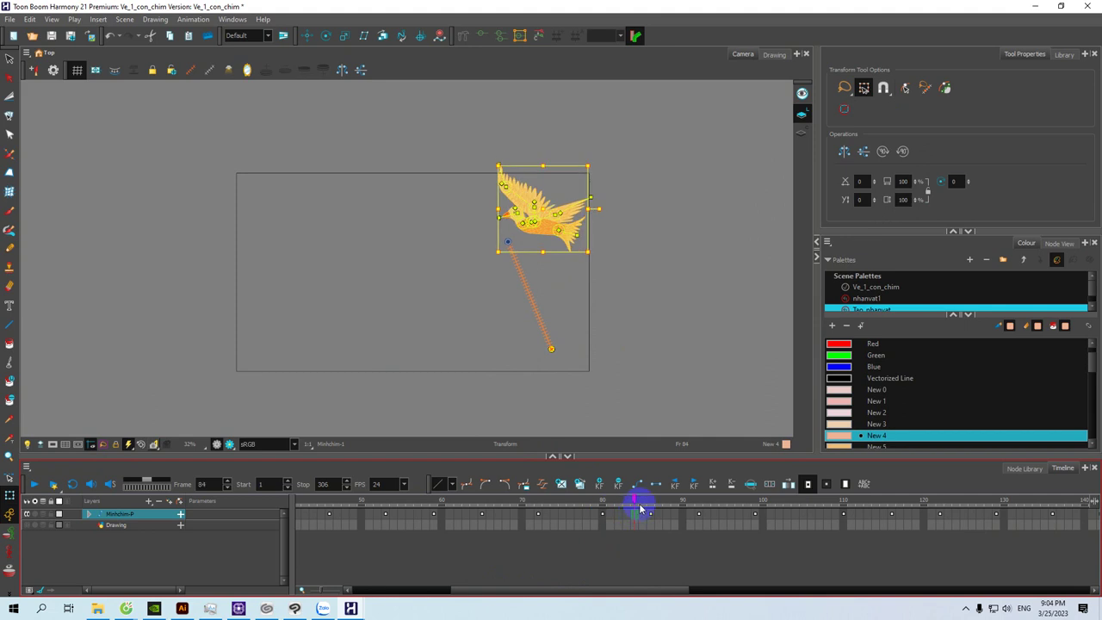
pyautogui.click(619, 485)
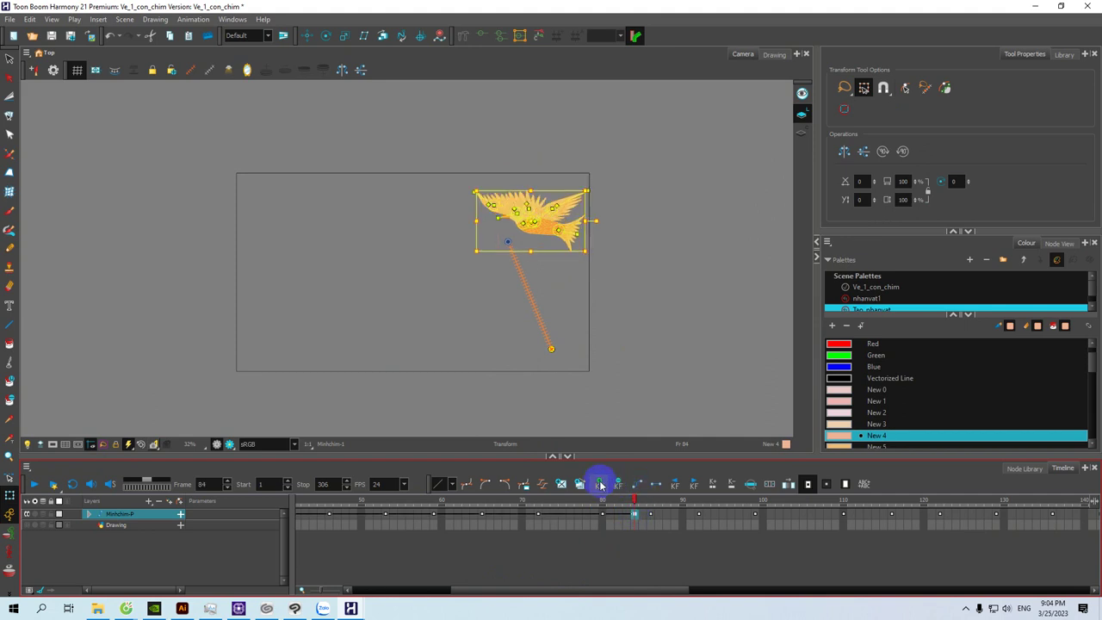
pyautogui.moveTo(550, 231); pyautogui.dragTo(446, 201)
# Step: Set a motion keyframe at frame 126 and move the bird down to the lower-left part of the camera frame
pyautogui.moveTo(635, 591); pyautogui.dragTo(711, 591)
pyautogui.click(717, 516)
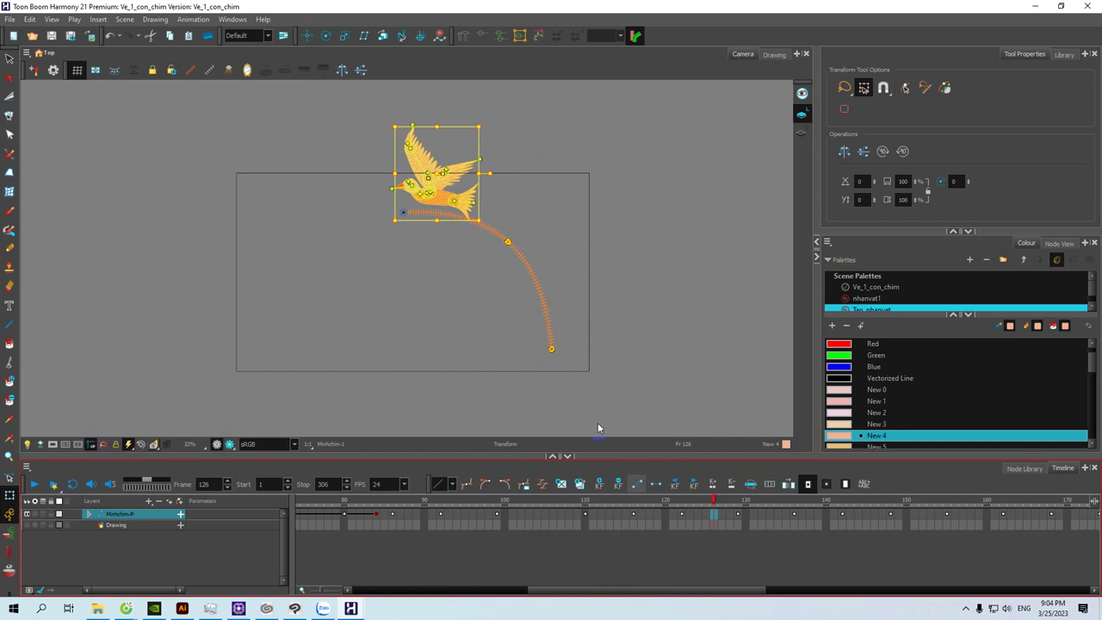
pyautogui.click(637, 485)
pyautogui.moveTo(448, 204)
pyautogui.mouseDown()
pyautogui.moveTo(388, 229)
pyautogui.moveTo(389, 291)
pyautogui.mouseUp()
# Step: Set a motion keyframe at frame 161 and move the bird right to the lower area, just past the camera frame's centre
pyautogui.moveTo(664, 591); pyautogui.dragTo(746, 590)
pyautogui.click(727, 515)
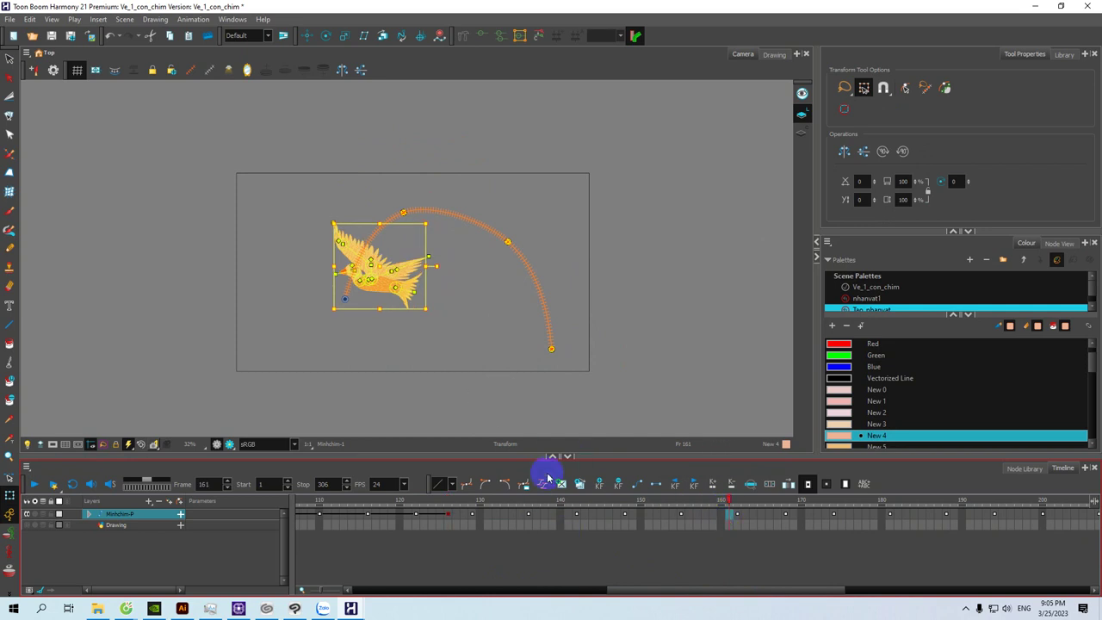
pyautogui.click(551, 487)
pyautogui.click(631, 485)
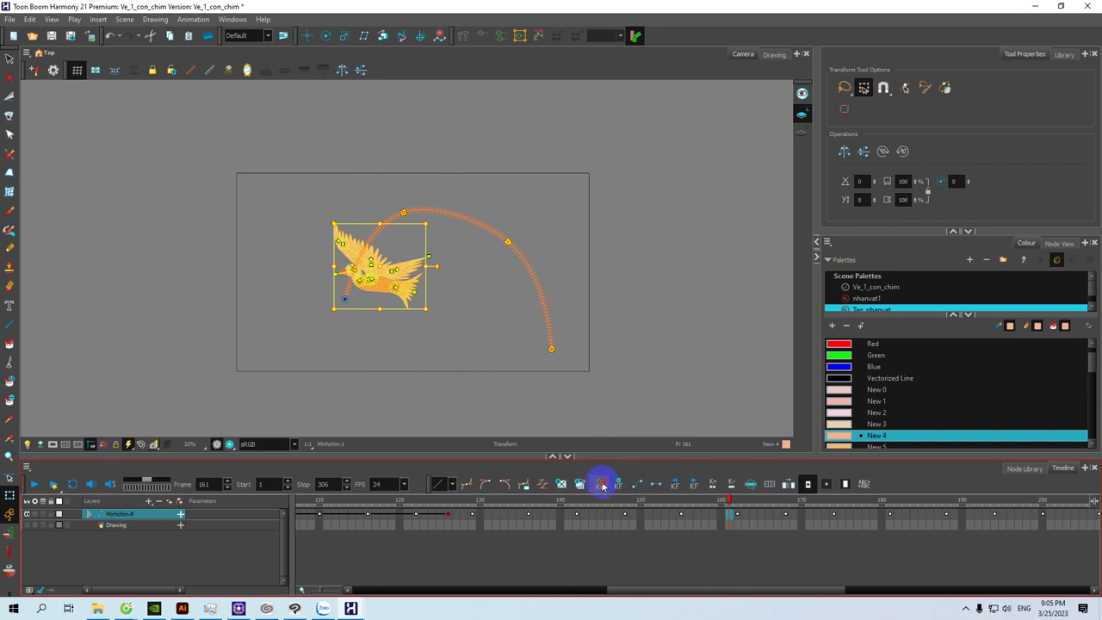
pyautogui.moveTo(395, 276)
pyautogui.mouseDown()
pyautogui.moveTo(428, 302)
pyautogui.moveTo(499, 313)
pyautogui.mouseUp()
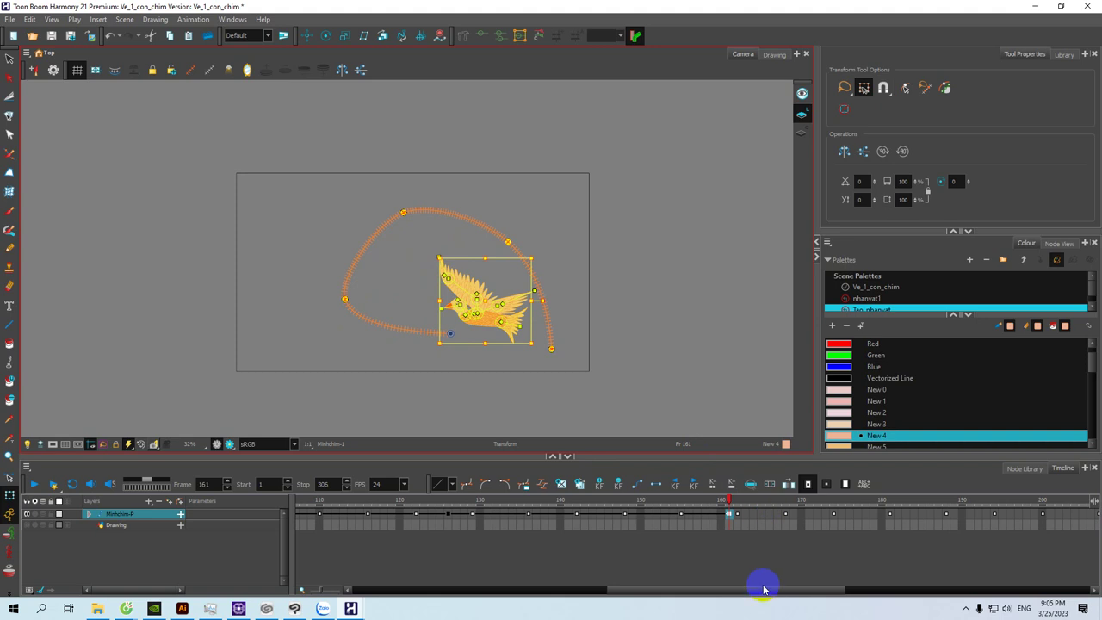
# Step: Undo a trial move at frame 224, set a motion keyframe there and move the bird up to the camera frame's upper centre
pyautogui.moveTo(788, 591); pyautogui.dragTo(917, 593)
pyautogui.click(832, 516)
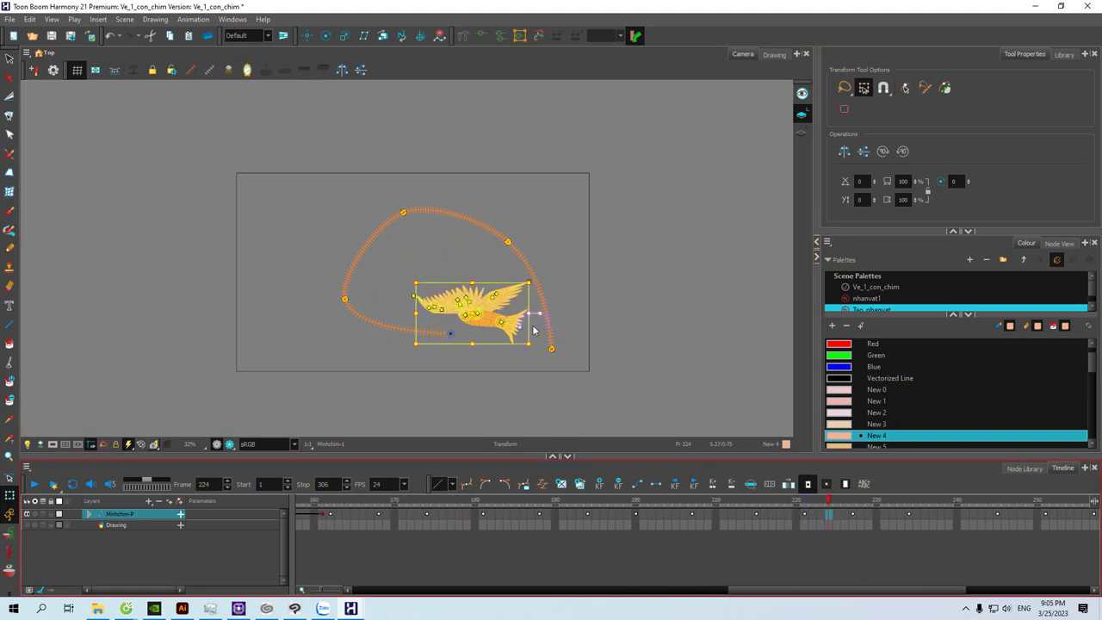
pyautogui.moveTo(498, 329)
pyautogui.mouseDown()
pyautogui.moveTo(453, 276)
pyautogui.moveTo(471, 291)
pyautogui.mouseUp()
pyautogui.hotkey('ctrl', 'z')
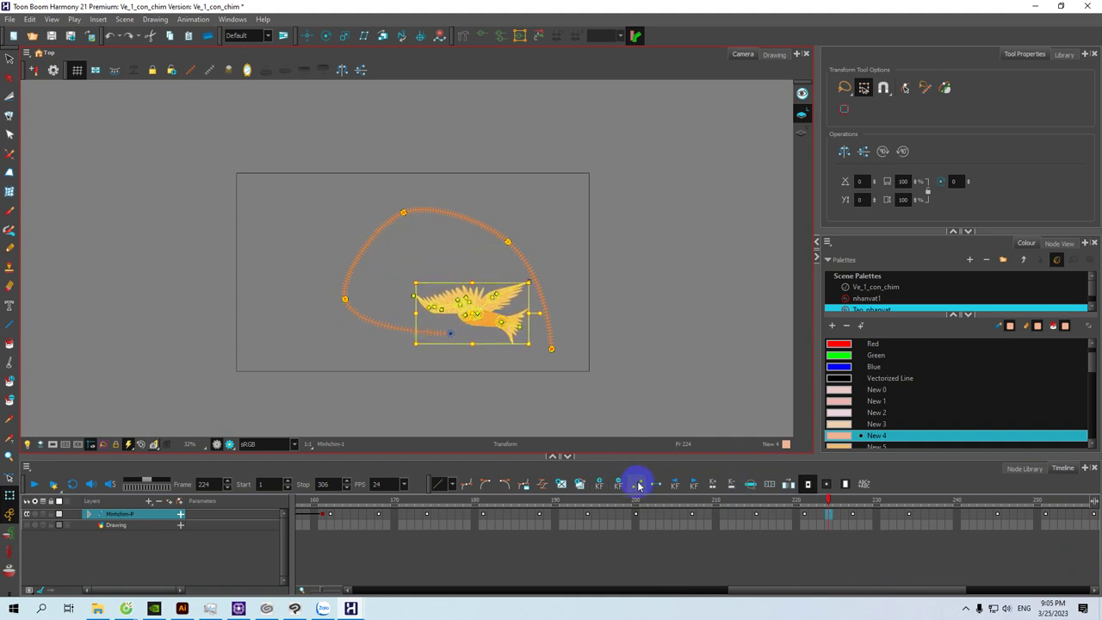
pyautogui.click(640, 486)
pyautogui.click(582, 484)
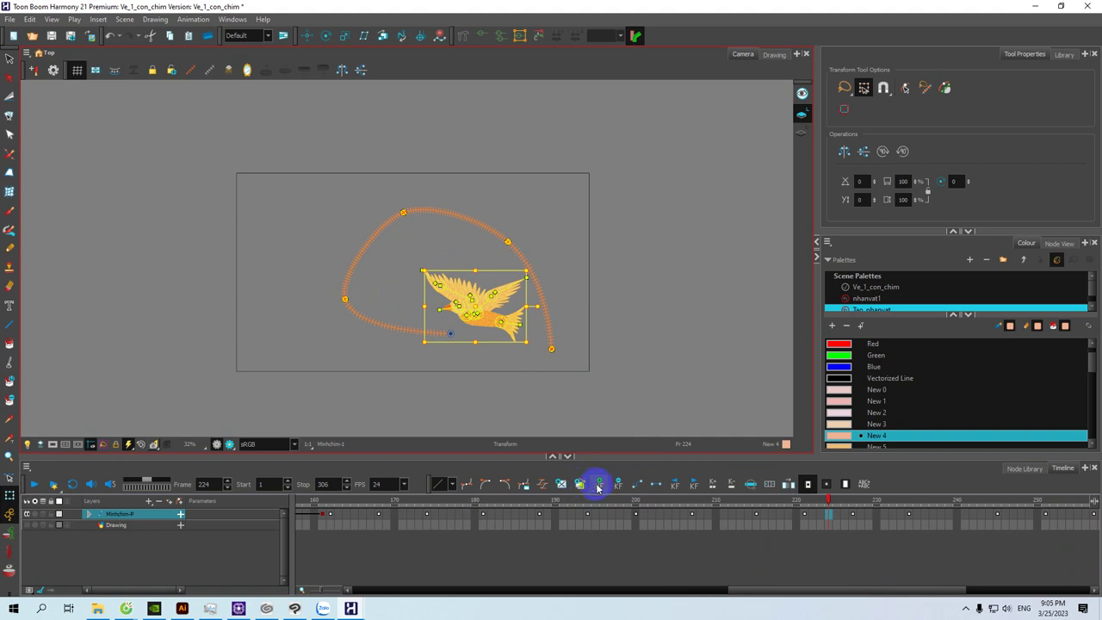
pyautogui.moveTo(488, 323); pyautogui.dragTo(457, 209)
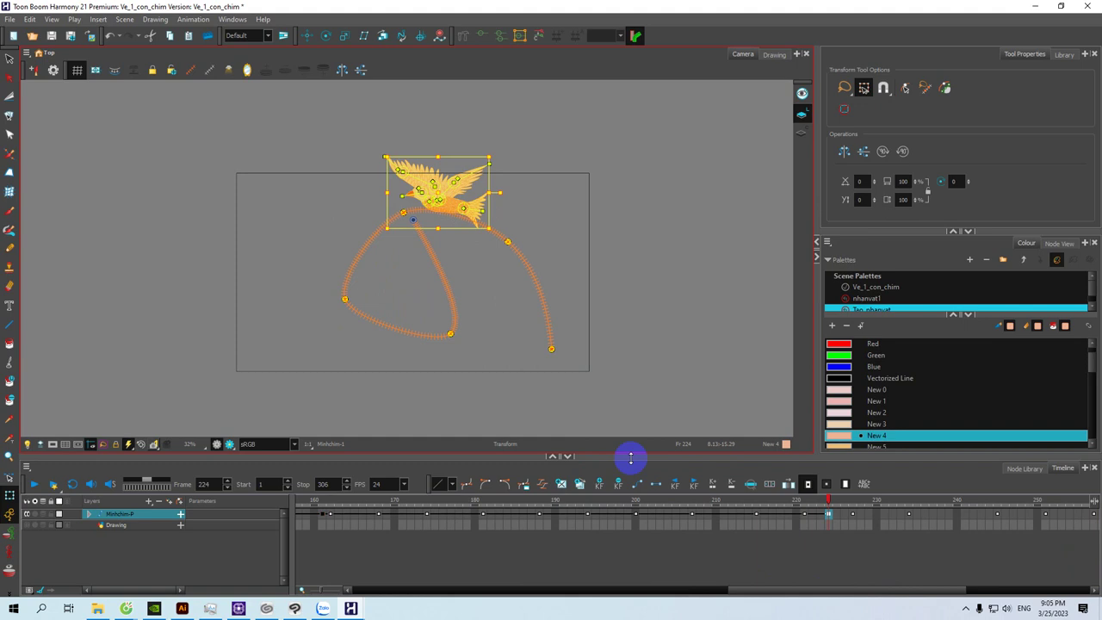
# Step: Undo a trial move at frame 305, set a motion keyframe there and move the bird to the camera frame's lower-left part
pyautogui.moveTo(746, 591); pyautogui.dragTo(918, 598)
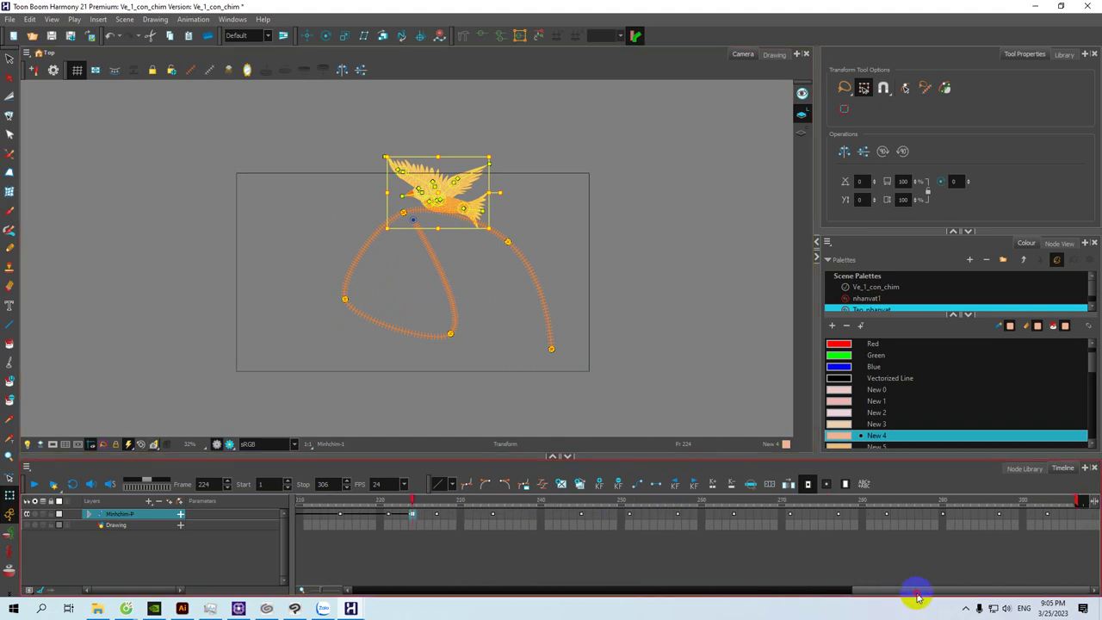
pyautogui.click(1064, 516)
pyautogui.moveTo(458, 212); pyautogui.dragTo(334, 229)
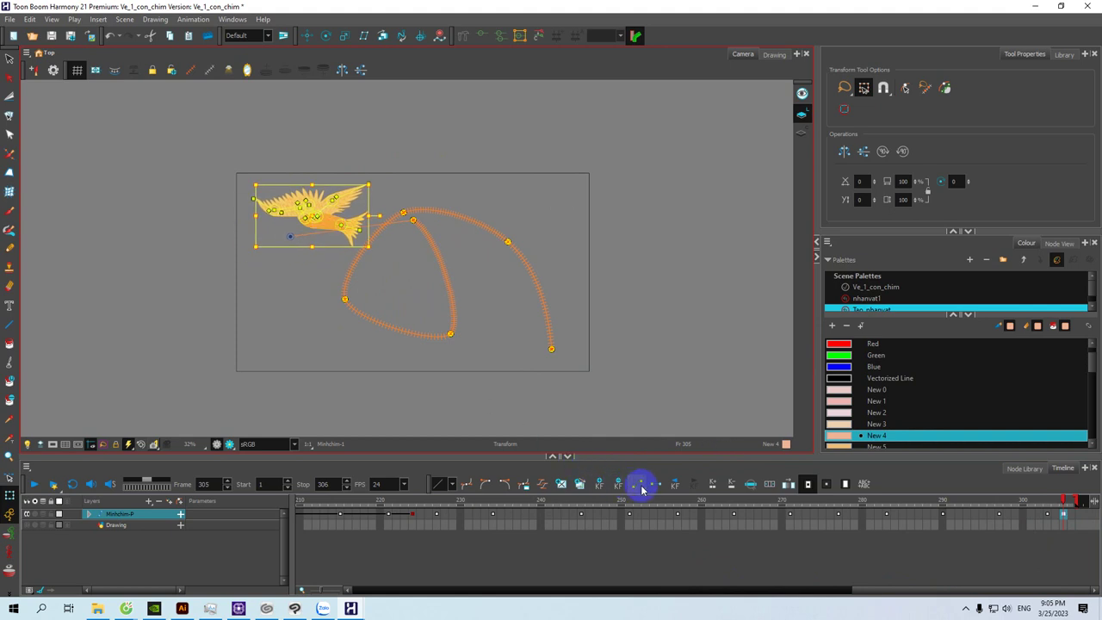
pyautogui.click(640, 488)
pyautogui.hotkey('ctrl', 'z')
pyautogui.hotkey('ctrl', 'z')
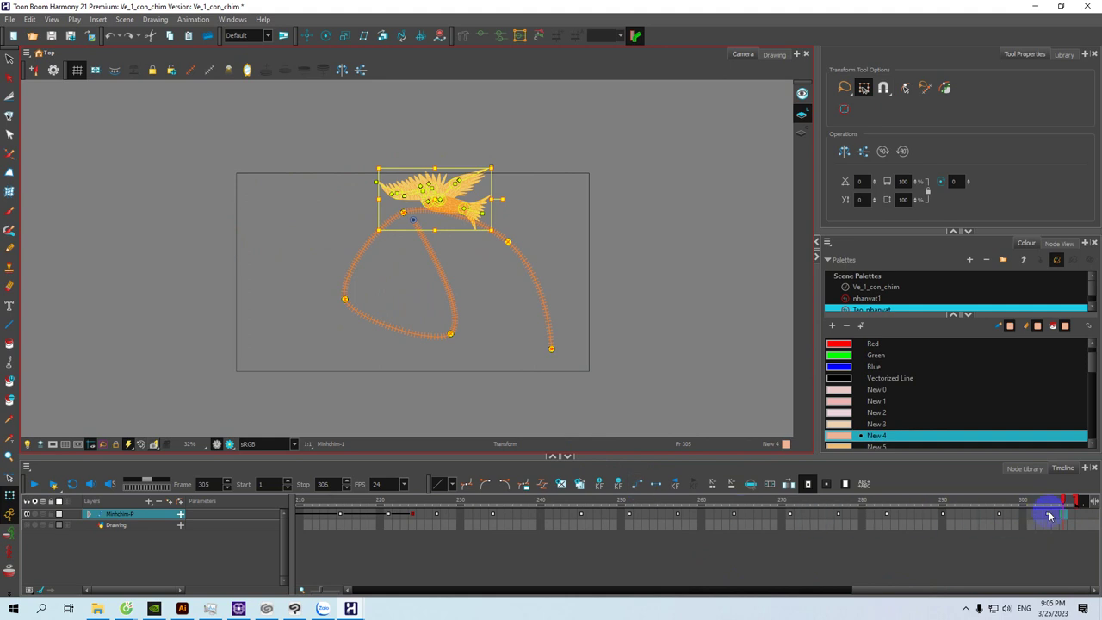
pyautogui.click(637, 488)
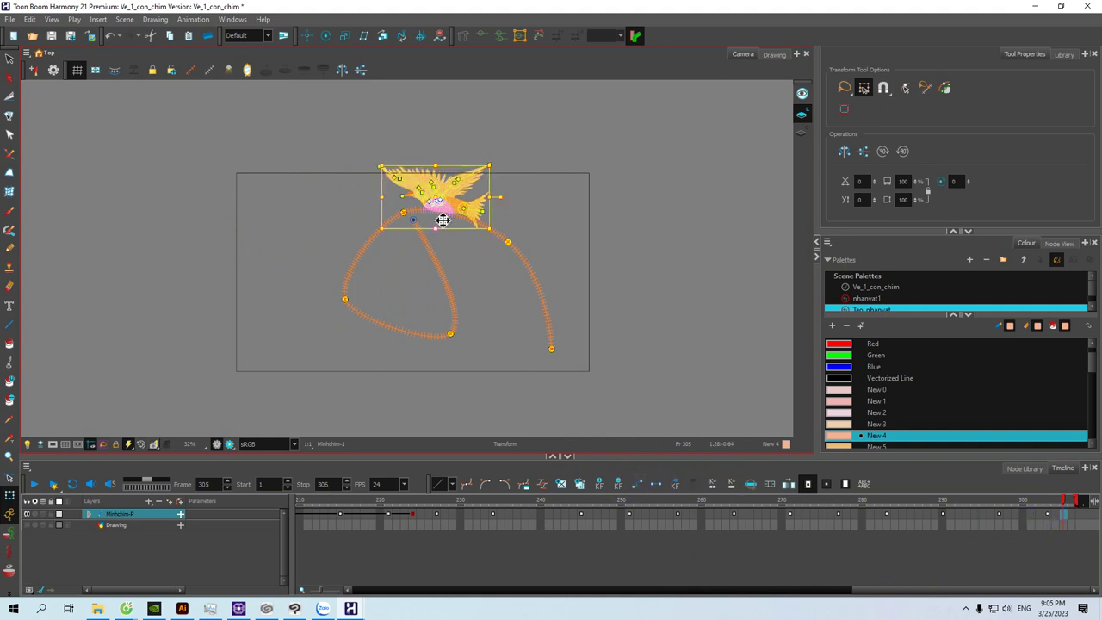
pyautogui.moveTo(453, 210); pyautogui.dragTo(315, 315)
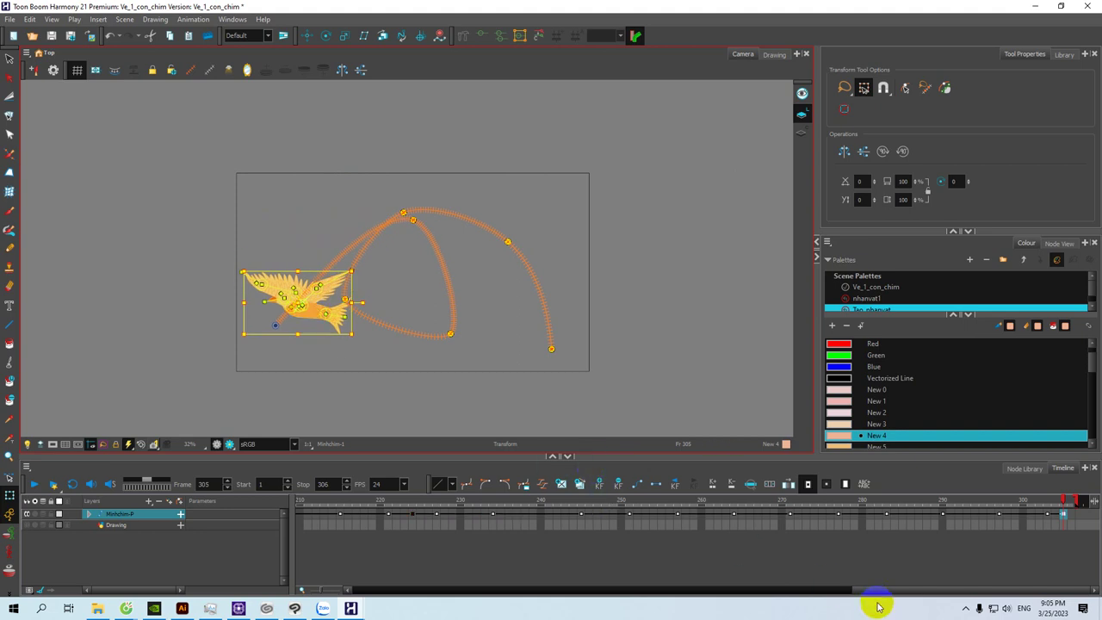
# Step: Play the bird's whole flight from frame 1 twice to check the motion path
pyautogui.moveTo(878, 592); pyautogui.dragTo(332, 592)
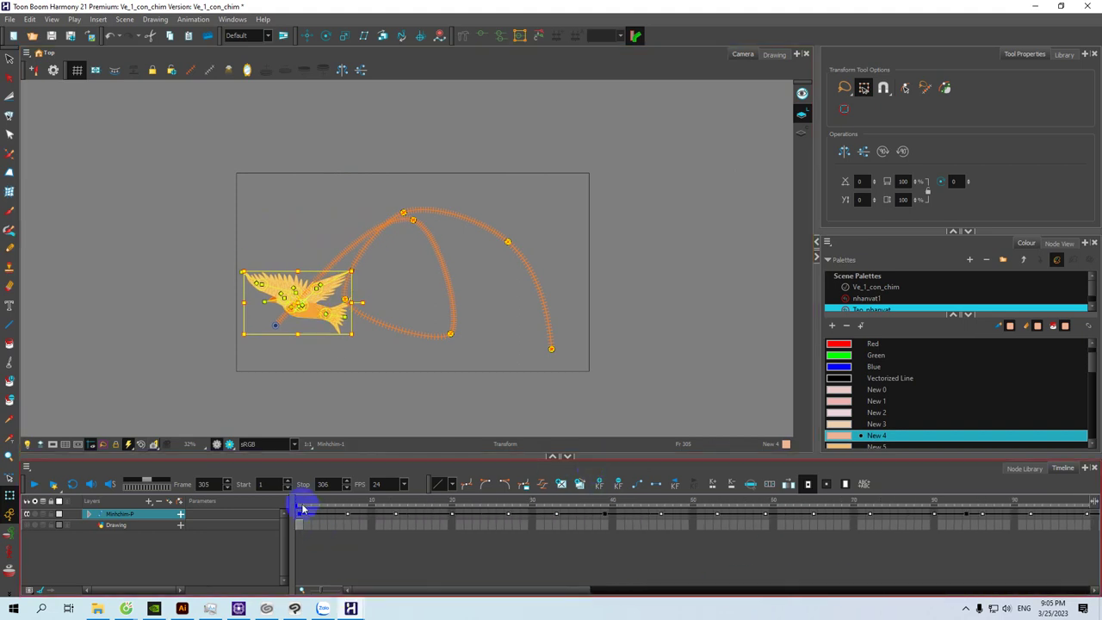
pyautogui.click(301, 507)
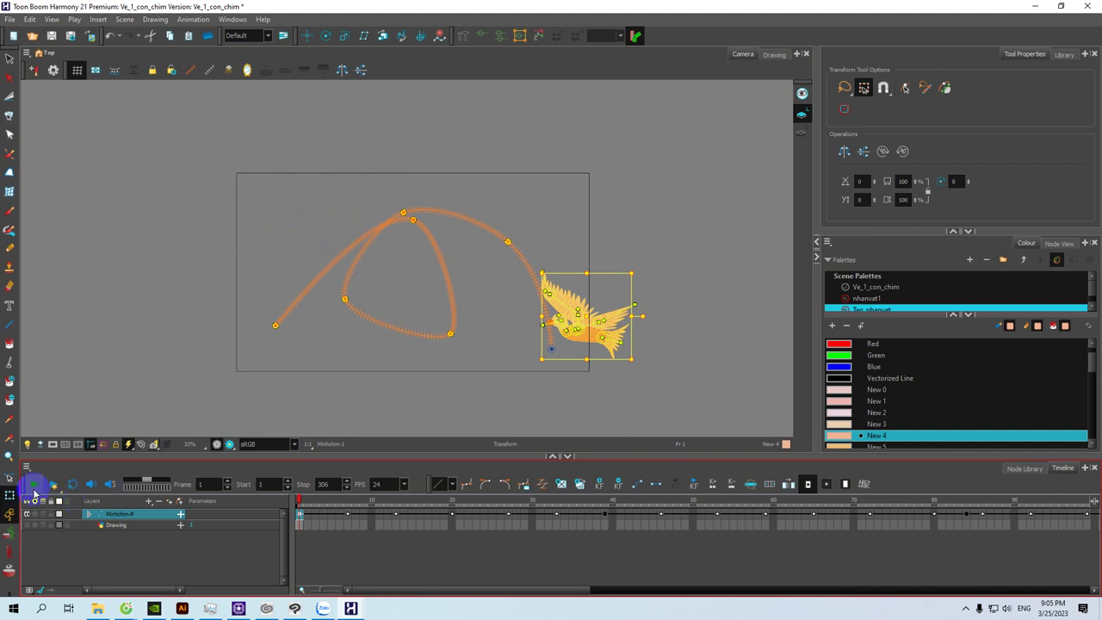
pyautogui.click(32, 486)
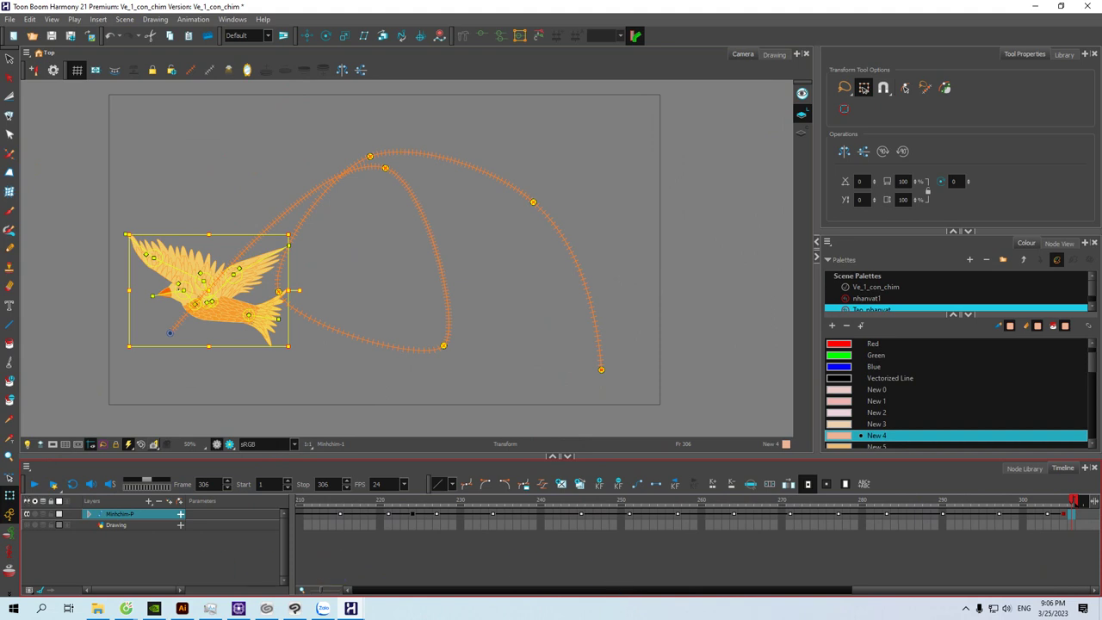
pyautogui.moveTo(887, 591); pyautogui.dragTo(344, 591)
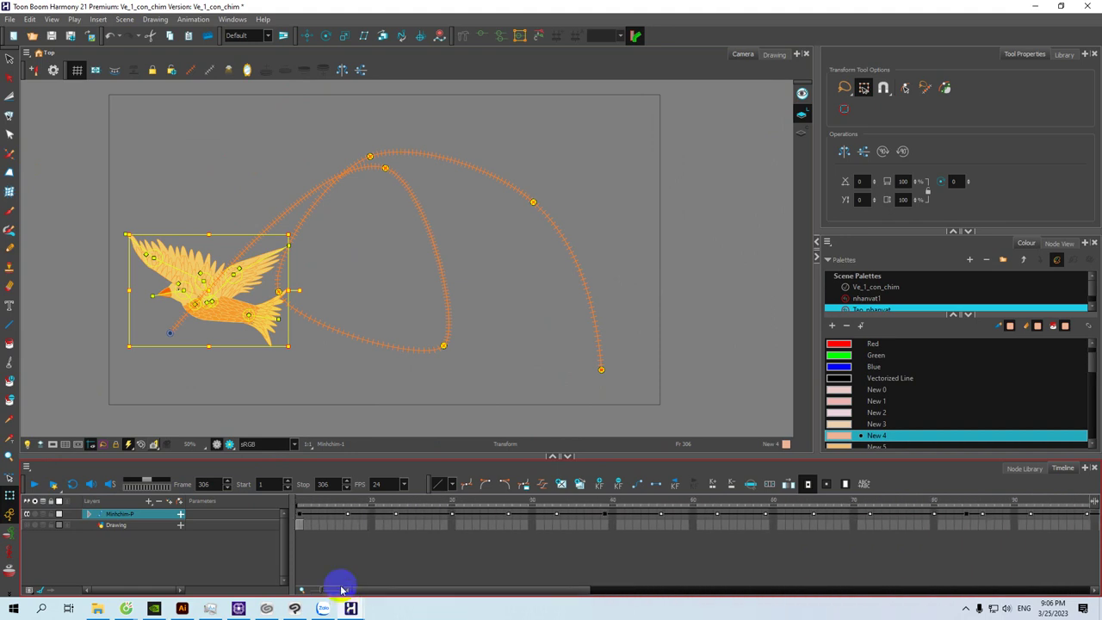
pyautogui.click(303, 506)
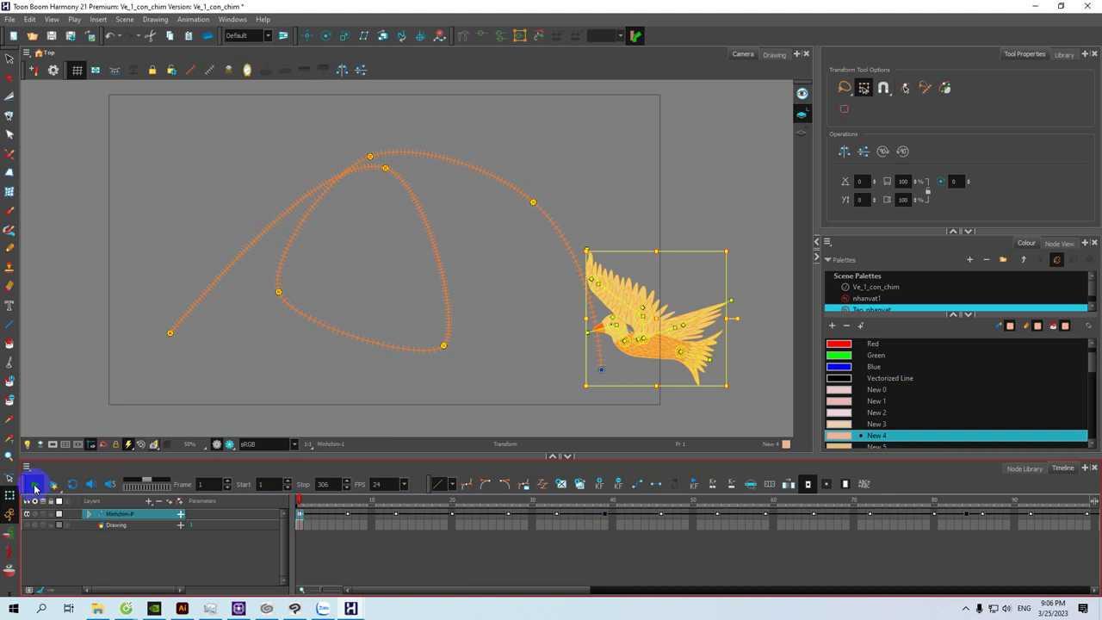
pyautogui.click(35, 488)
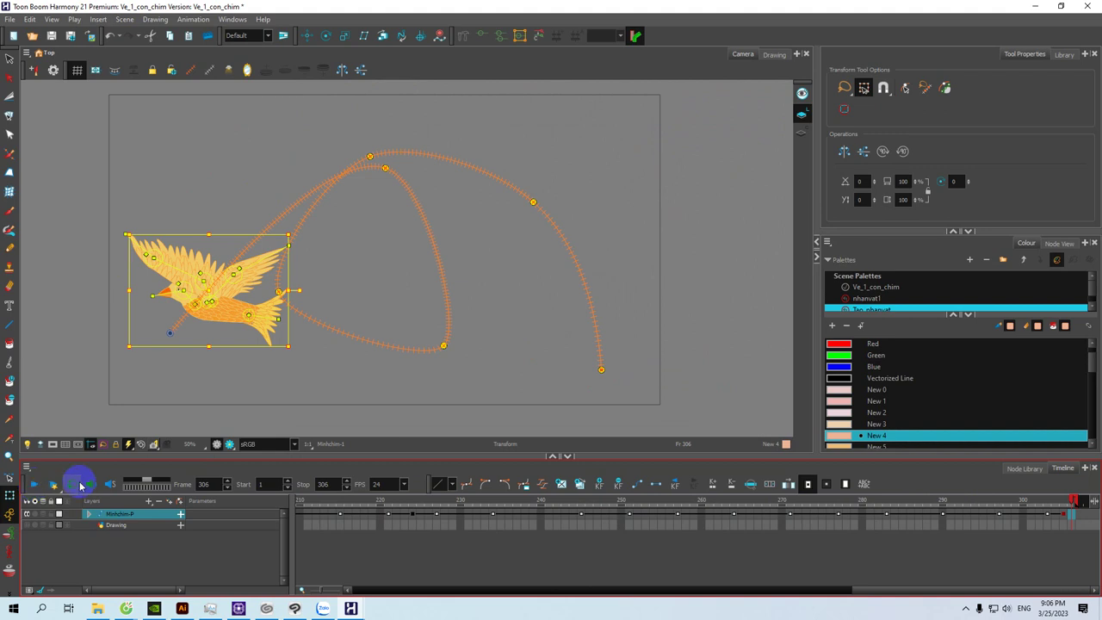
# Step: Duplicate the Minhchim-P peg layer twice to get three animated birds
pyautogui.rightClick(107, 519)
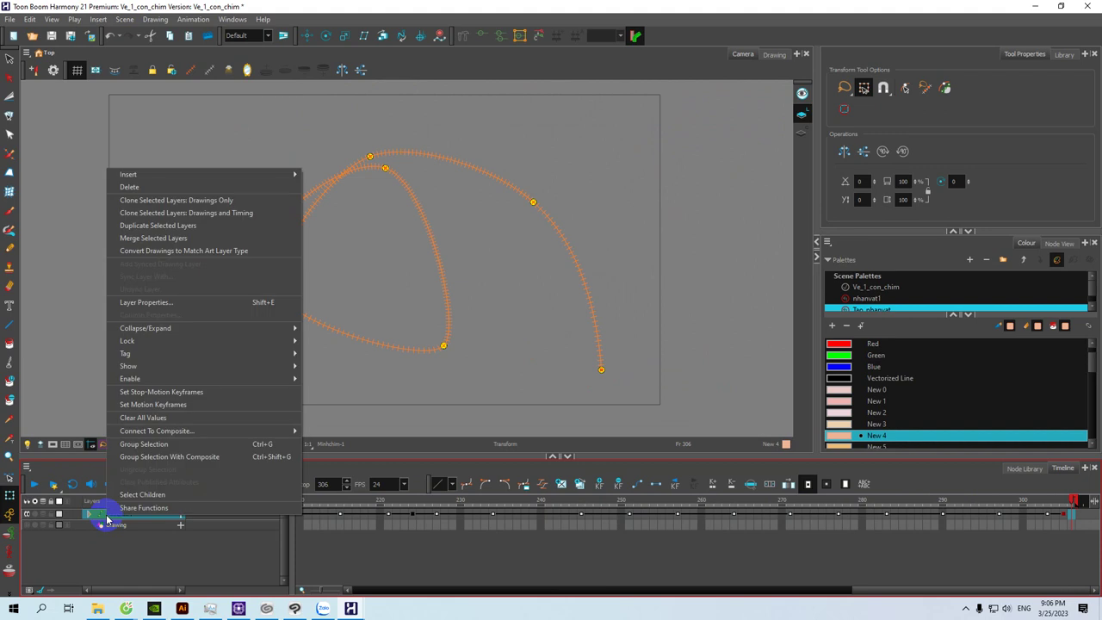
pyautogui.click(148, 225)
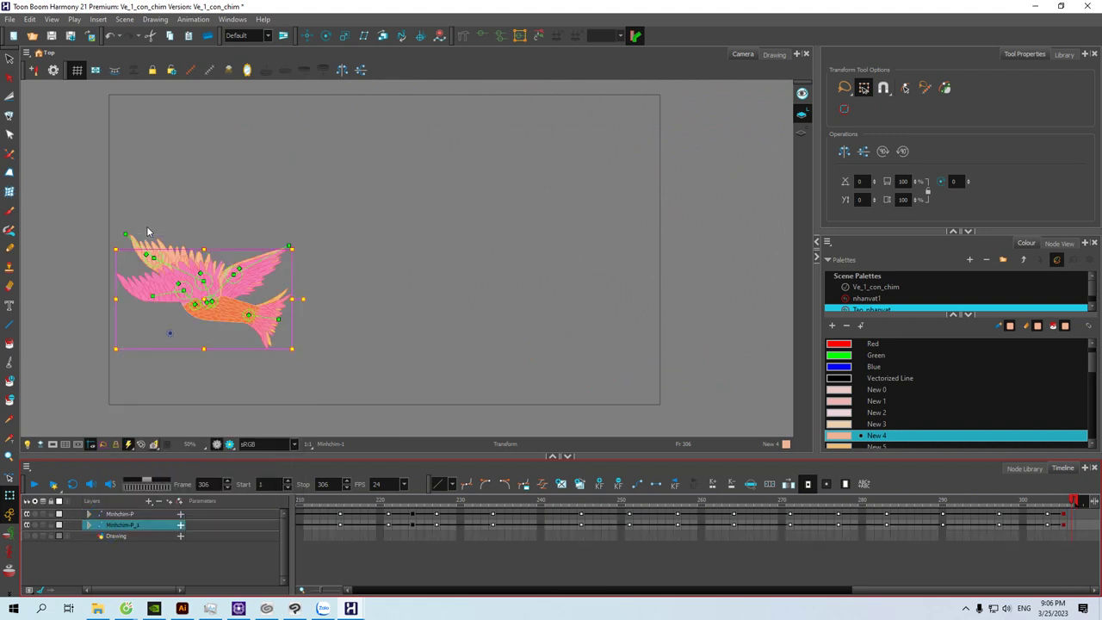
pyautogui.click(120, 514)
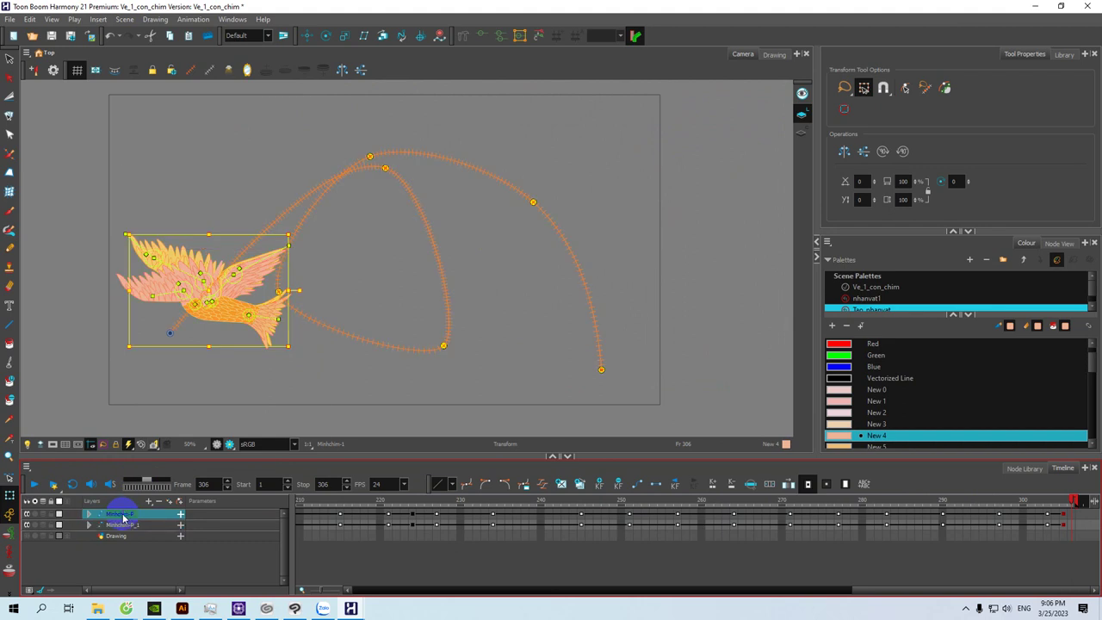
pyautogui.rightClick(123, 517)
pyautogui.click(150, 226)
# Step: At frame 306, move the Minhchim-P_2 bird to the camera frame's lower right and the Minhchim-P bird to its upper left
pyautogui.click(147, 528)
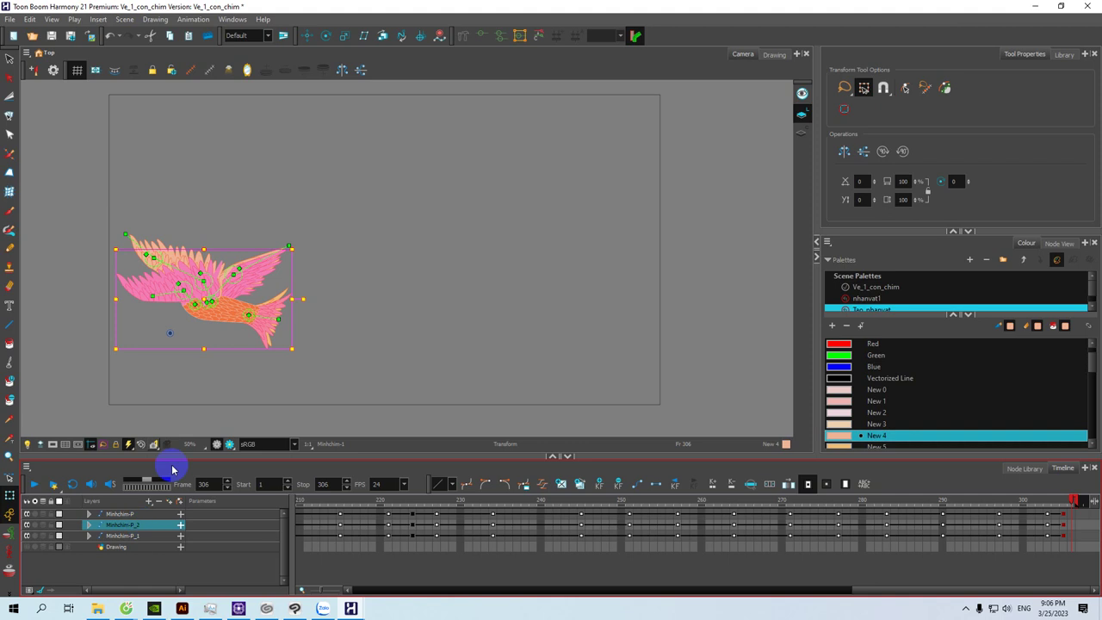
pyautogui.moveTo(224, 313); pyautogui.dragTo(598, 338)
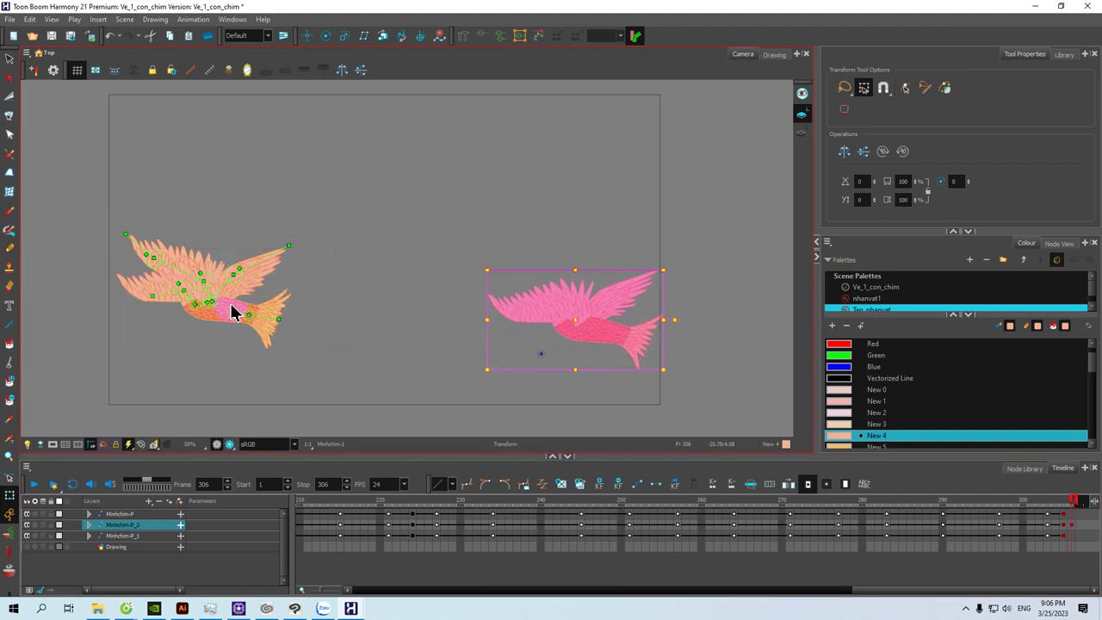
pyautogui.click(131, 515)
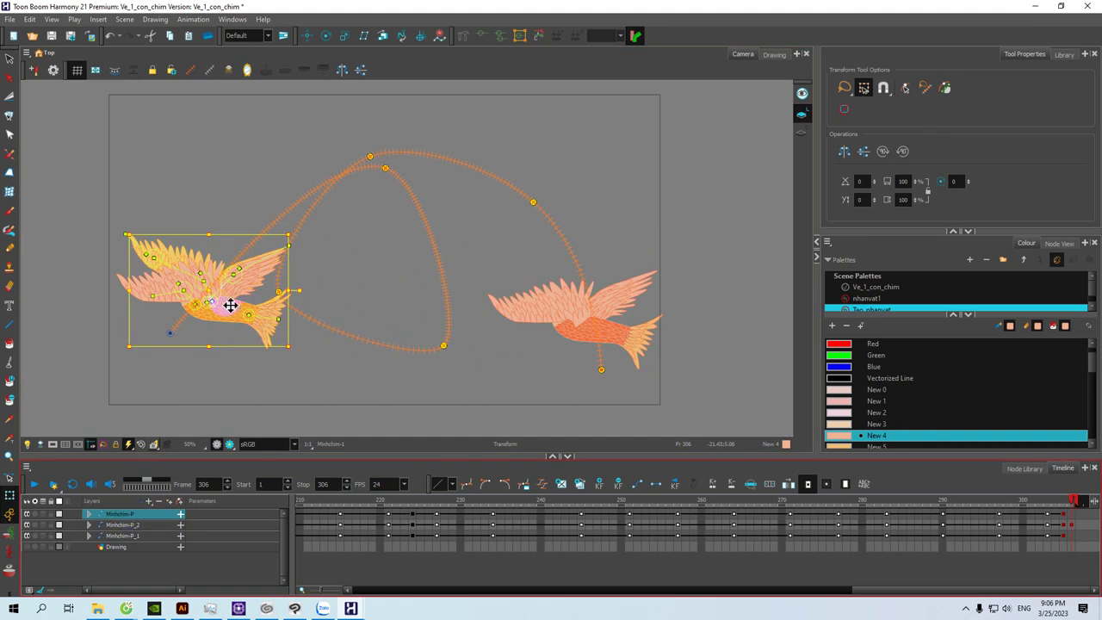
pyautogui.moveTo(231, 305); pyautogui.dragTo(245, 179)
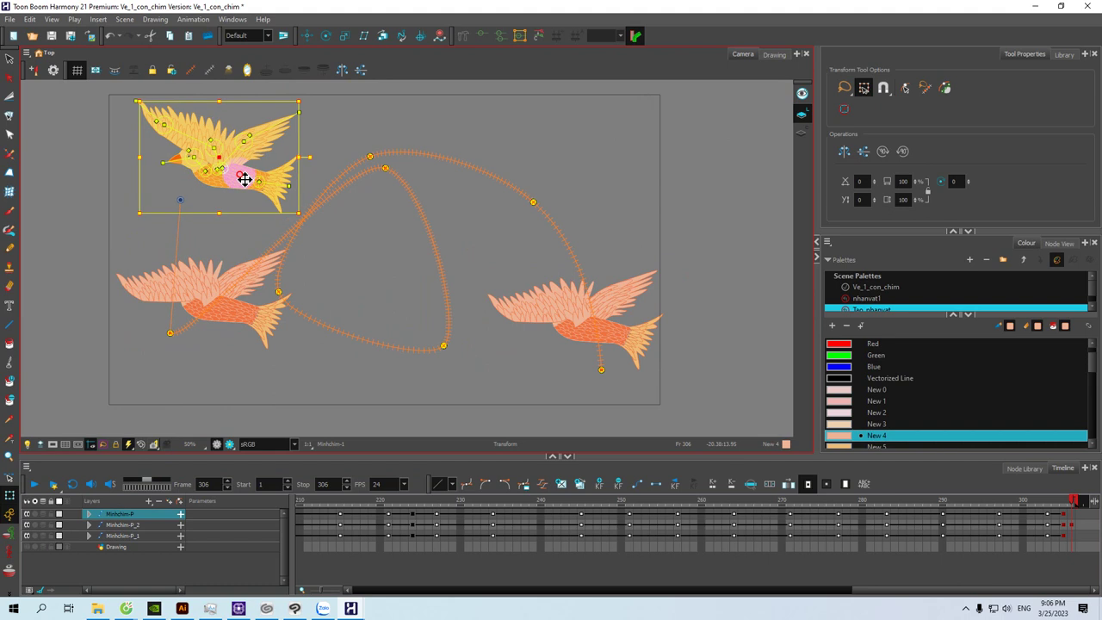
pyautogui.moveTo(245, 178); pyautogui.dragTo(245, 184)
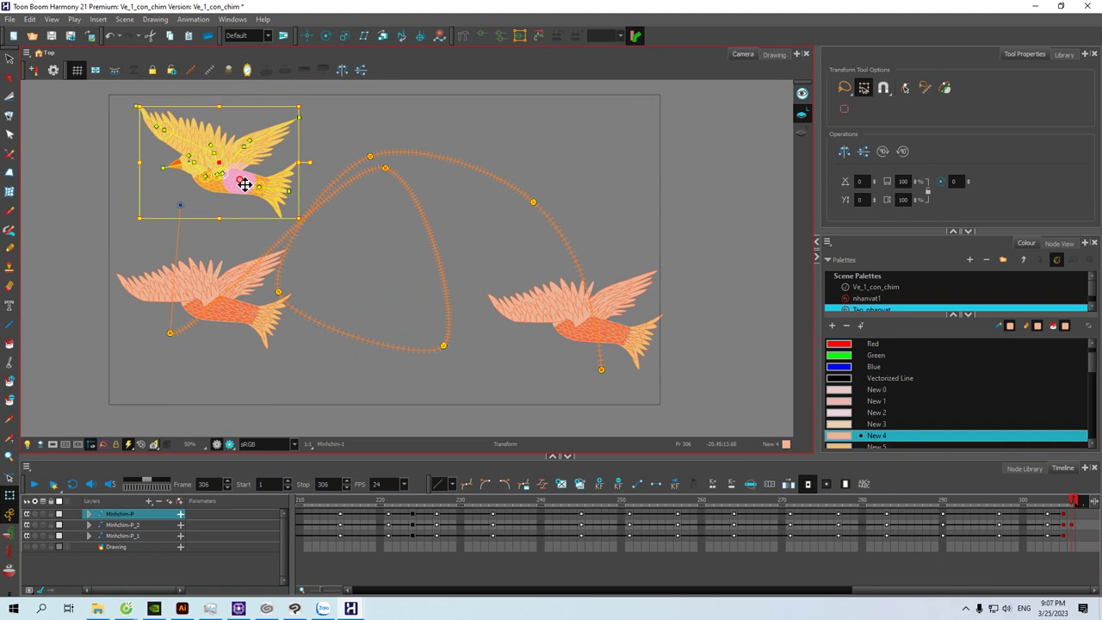
# Step: At frame 1, move the Minhchim-P bird up and slightly right, and the Minhchim-P_2 bird down-left to the camera frame's lower-right corner
pyautogui.moveTo(853, 590); pyautogui.dragTo(320, 573)
pyautogui.click(301, 517)
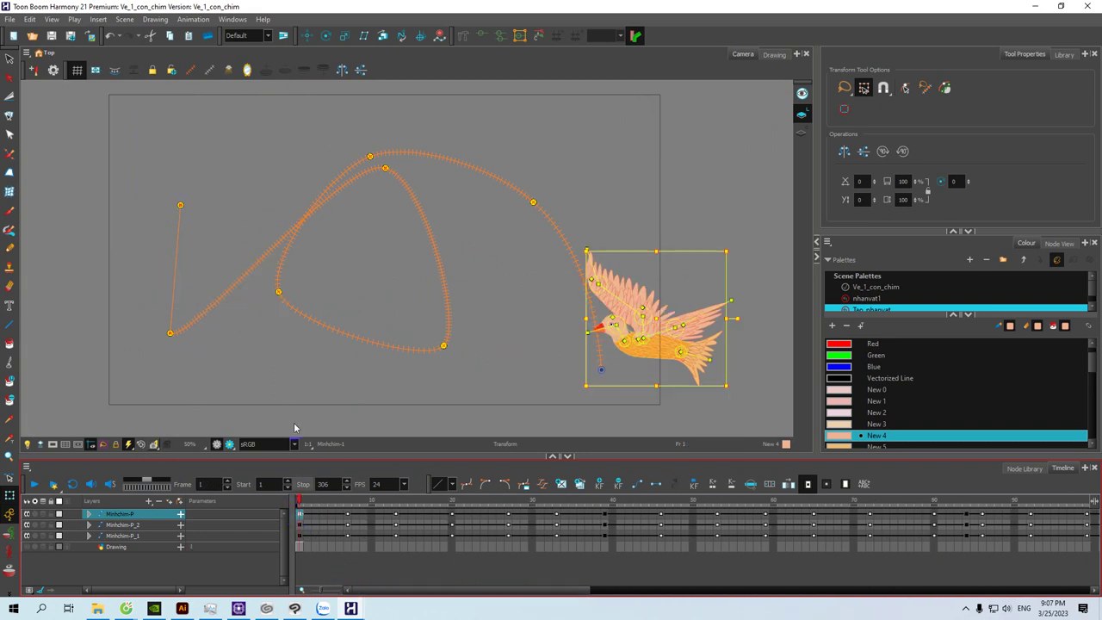
pyautogui.moveTo(660, 347); pyautogui.dragTo(691, 274)
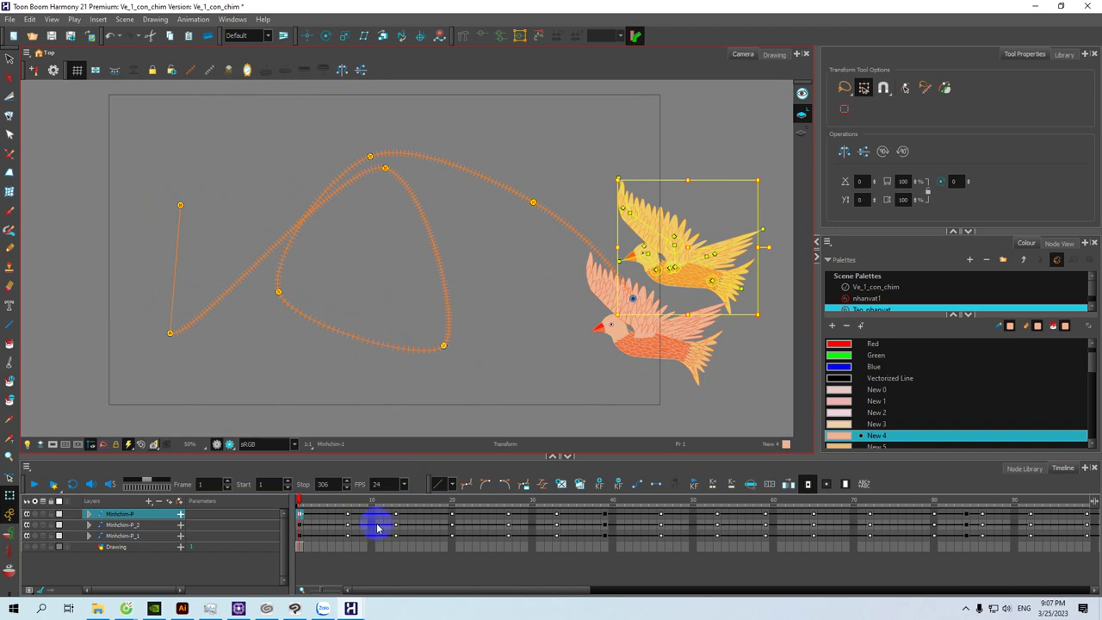
pyautogui.click(300, 525)
pyautogui.moveTo(681, 350); pyautogui.dragTo(588, 395)
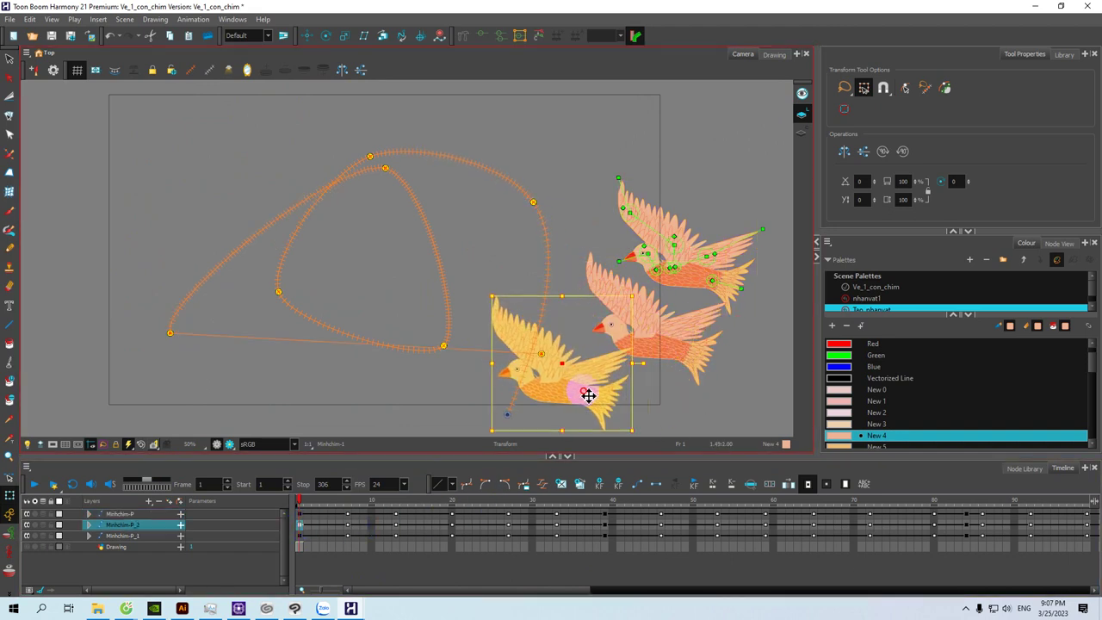
# Step: Play the scene from frame 1 to review the three birds' flights, and return to the start
pyautogui.click(667, 359)
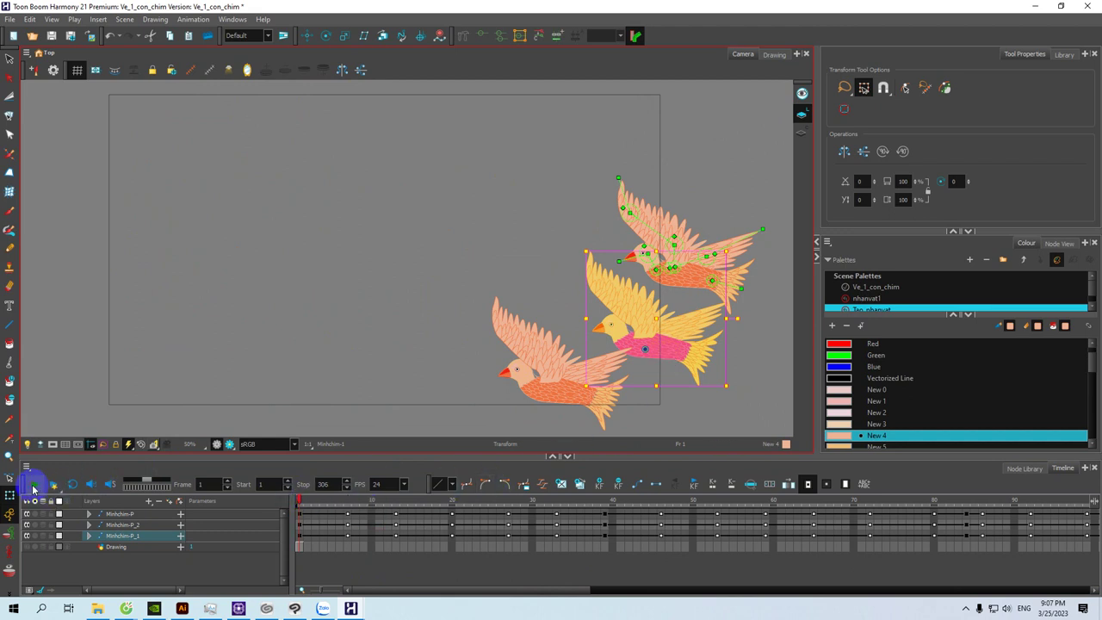
pyautogui.click(33, 487)
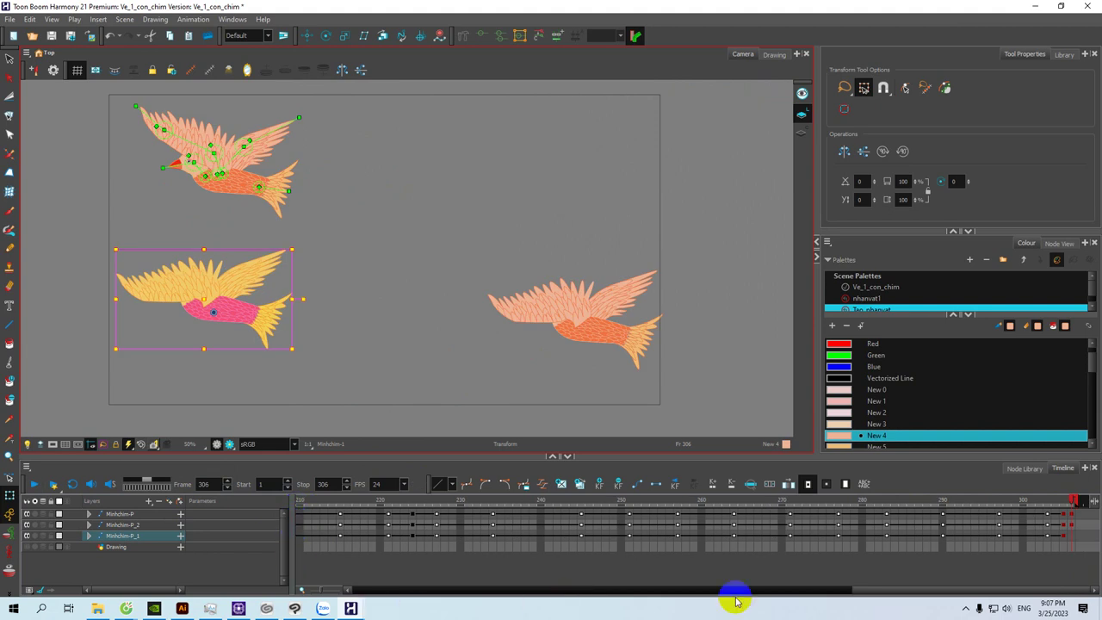
pyautogui.moveTo(876, 592); pyautogui.dragTo(369, 607)
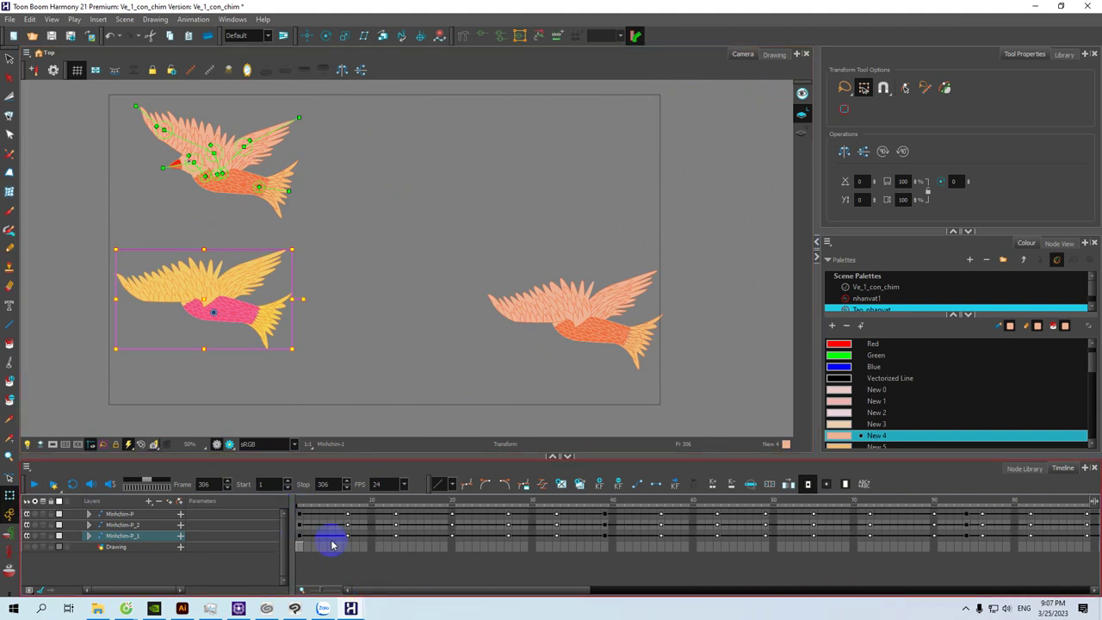
pyautogui.click(299, 526)
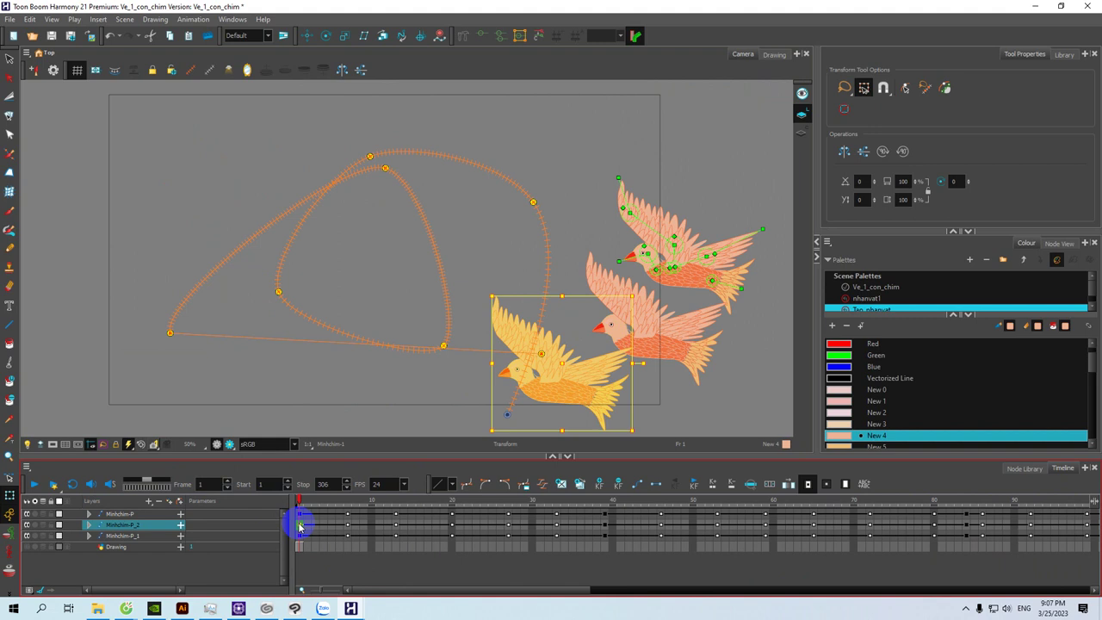
# Step: At the frame 39 keyframe, move the Minhchim-P bird down-left below the others and the Minhchim-P_2 bird left to the upper centre
pyautogui.click(604, 515)
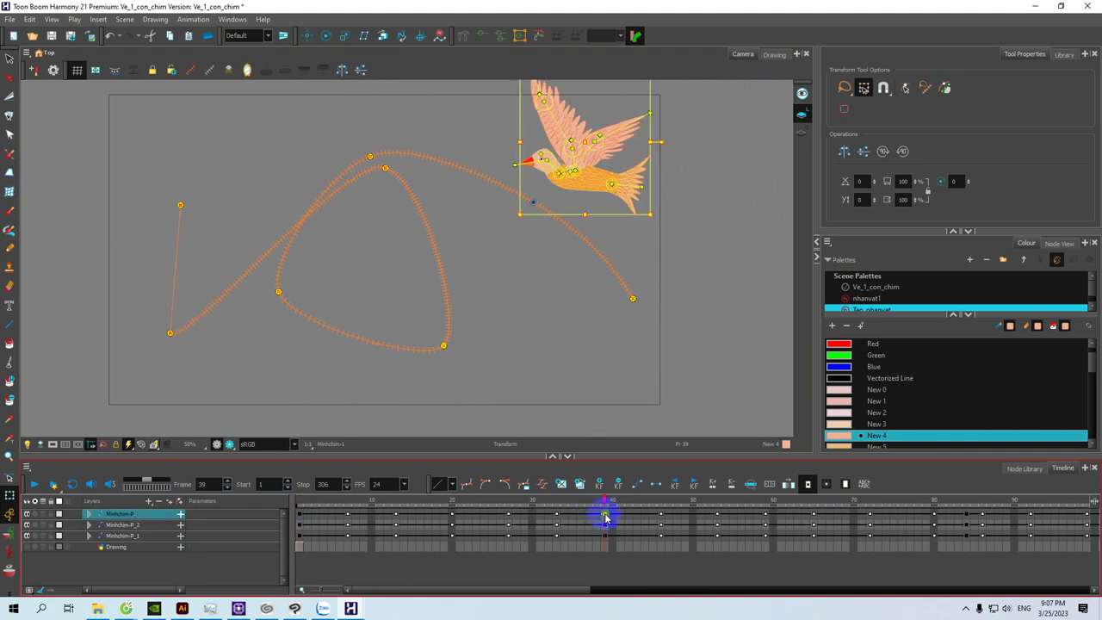
pyautogui.moveTo(596, 179); pyautogui.dragTo(552, 285)
pyautogui.click(590, 180)
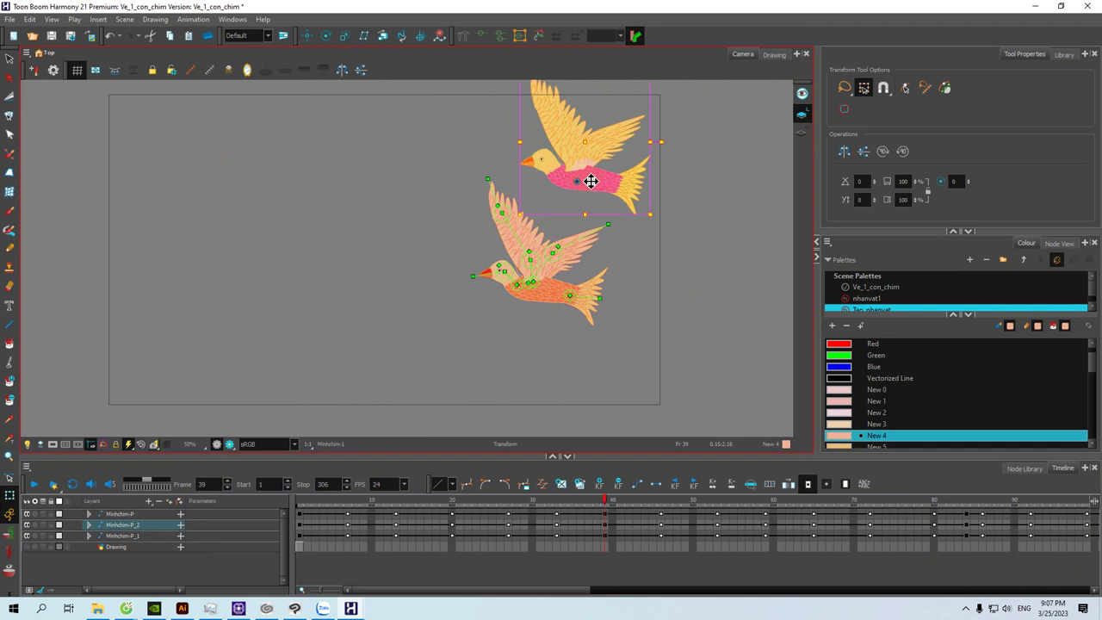
pyautogui.moveTo(589, 183); pyautogui.dragTo(462, 187)
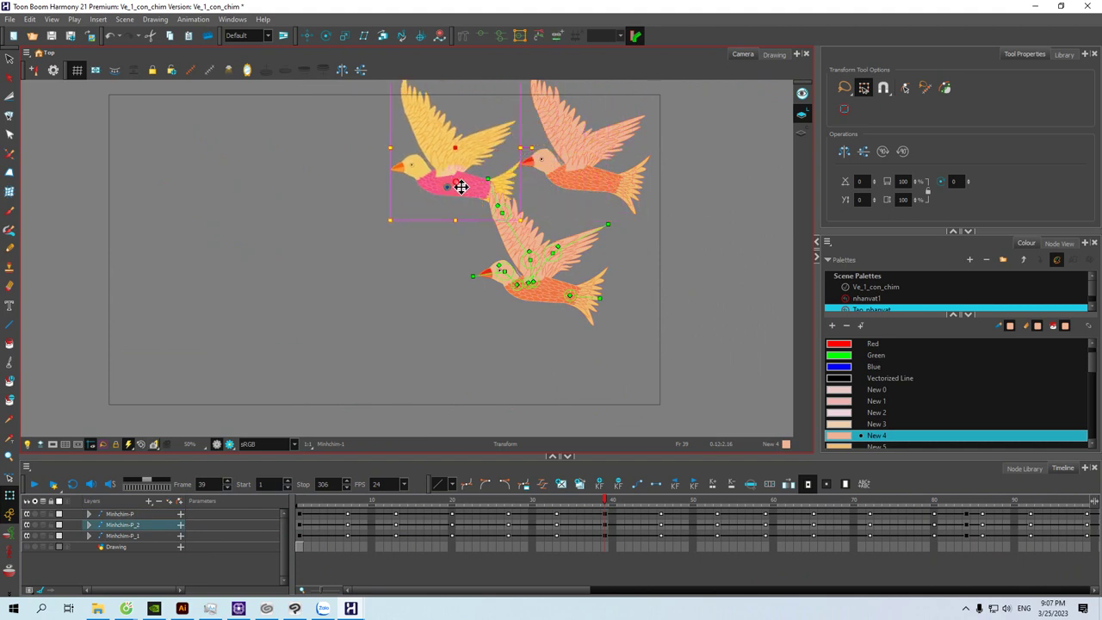
# Step: At the frame 84 keyframe, move the Minhchim-P bird down-left and the Minhchim-P_2 bird down-right so the three birds are spread apart
pyautogui.moveTo(574, 588); pyautogui.dragTo(670, 583)
pyautogui.click(712, 515)
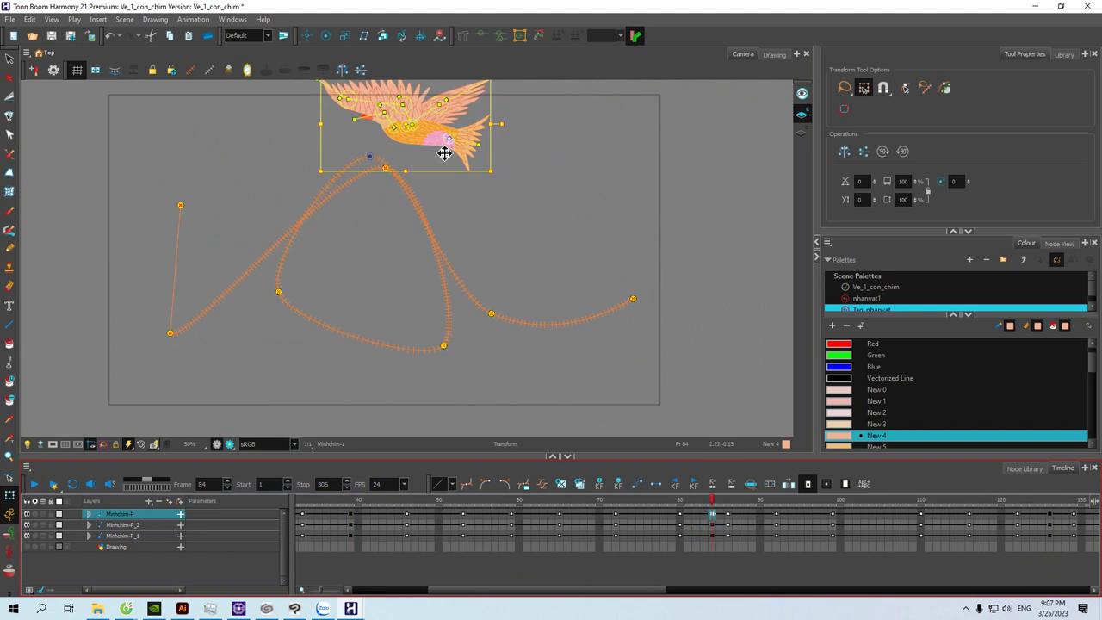
pyautogui.moveTo(429, 139); pyautogui.dragTo(375, 209)
pyautogui.click(437, 138)
pyautogui.moveTo(434, 139); pyautogui.dragTo(548, 216)
# Step: At the frame 161 keyframe, move the Minhchim-P bird left to the lower area and the Minhchim-P_2 bird up-left above the others
pyautogui.moveTo(571, 591); pyautogui.dragTo(794, 542)
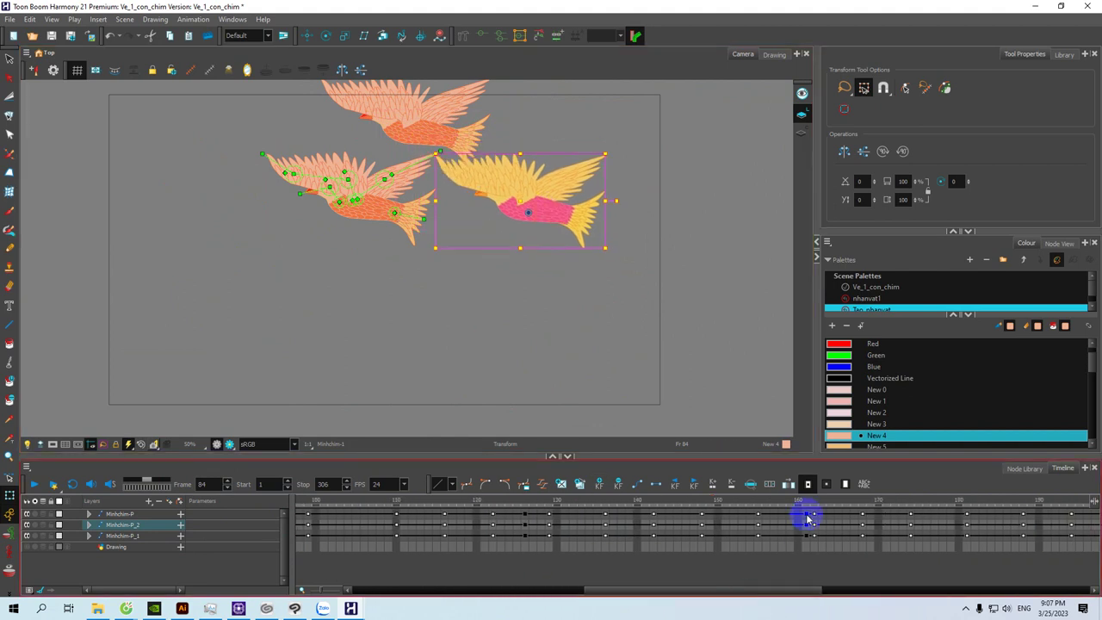
pyautogui.click(807, 515)
pyautogui.moveTo(494, 323); pyautogui.dragTo(359, 363)
pyautogui.click(501, 331)
pyautogui.moveTo(506, 325); pyautogui.dragTo(397, 231)
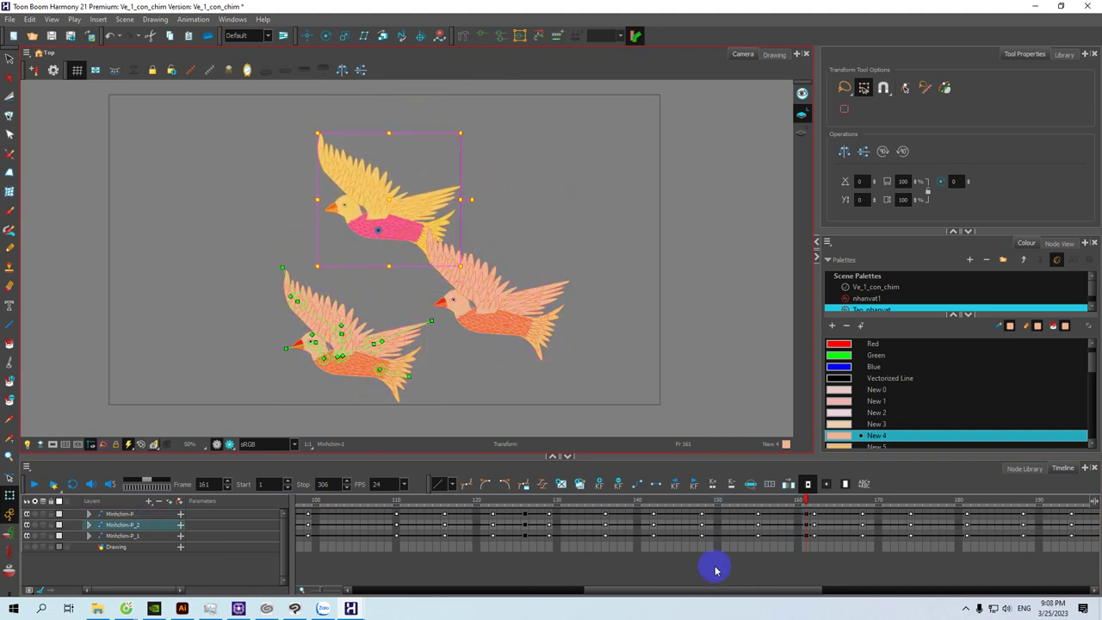
# Step: At the frame 224 keyframe, move the Minhchim-P bird down-left to the upper left area and the Minhchim-P_2 bird straight down below the others
pyautogui.moveTo(699, 591); pyautogui.dragTo(790, 596)
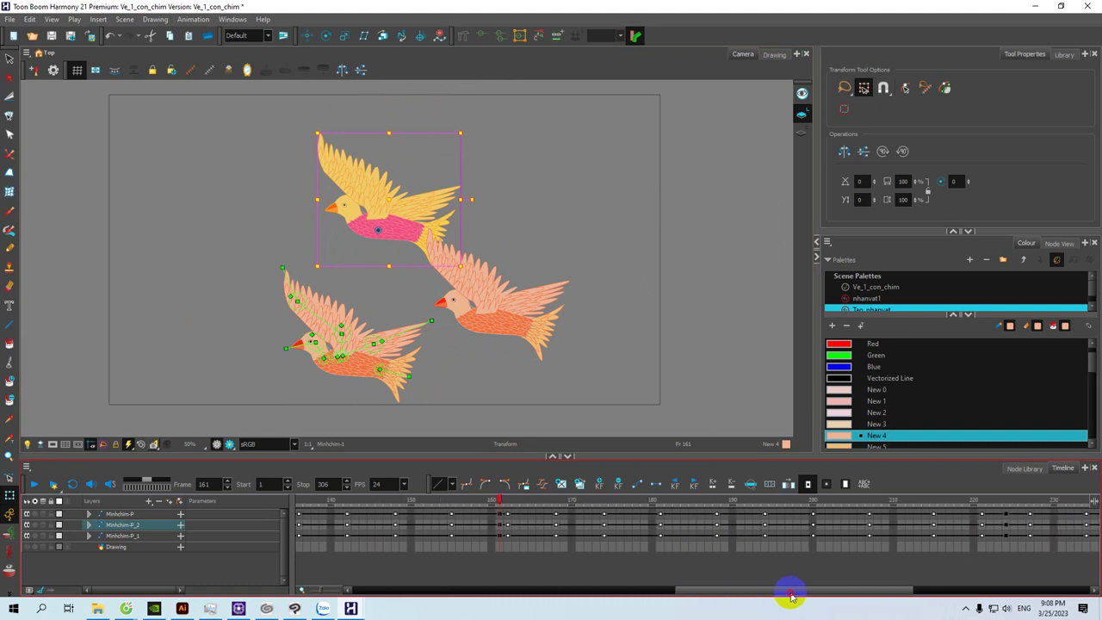
pyautogui.click(1006, 514)
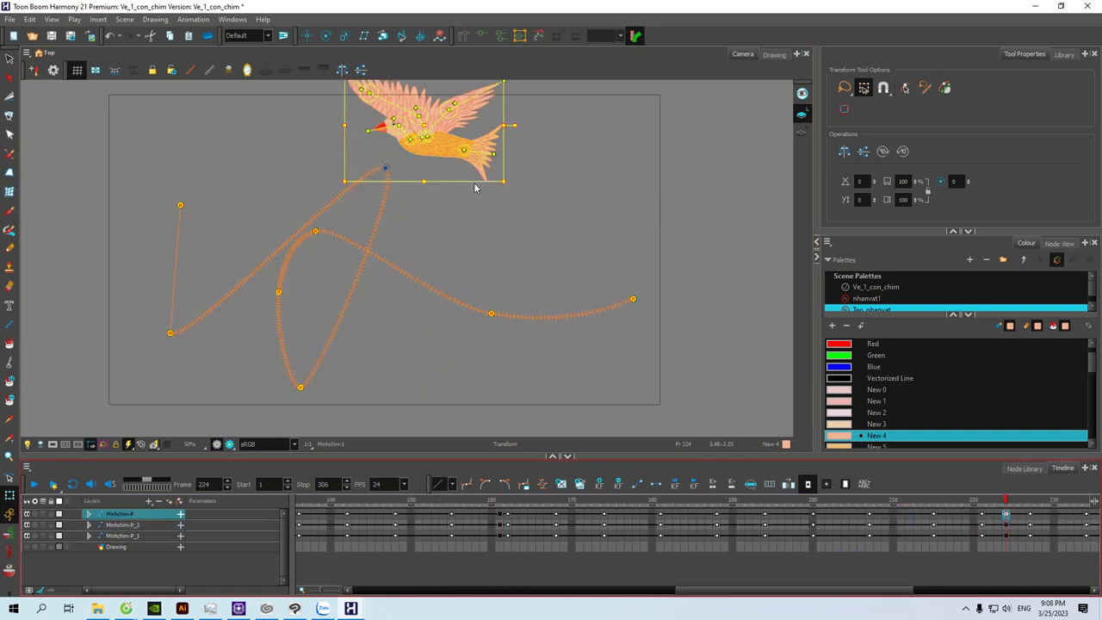
pyautogui.moveTo(447, 155)
pyautogui.mouseDown()
pyautogui.moveTo(303, 187)
pyautogui.moveTo(285, 211)
pyautogui.mouseUp()
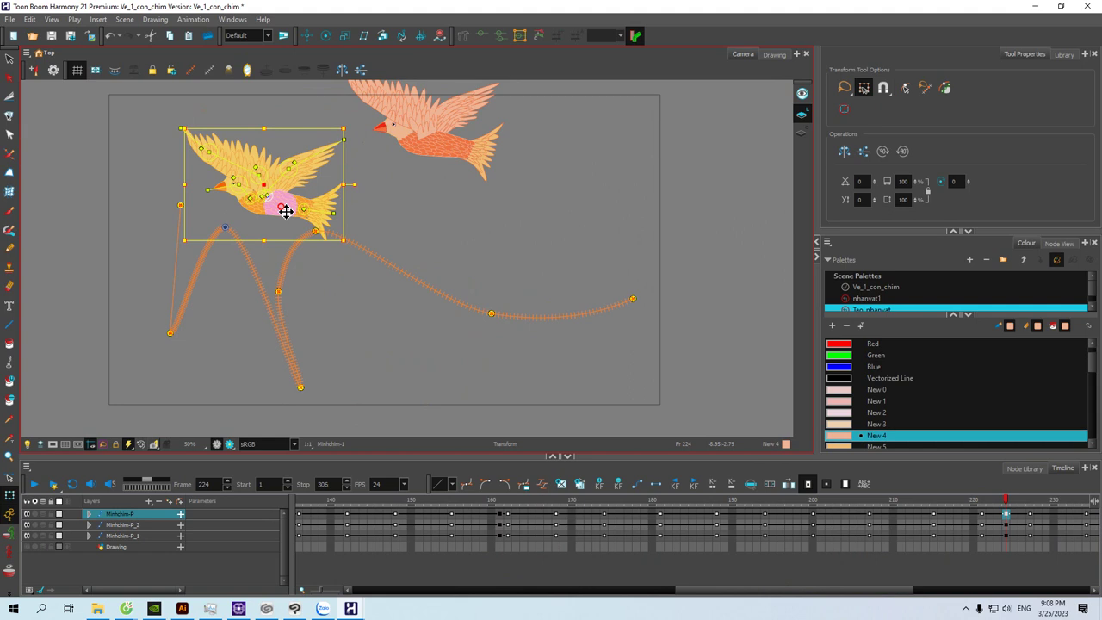
pyautogui.click(852, 537)
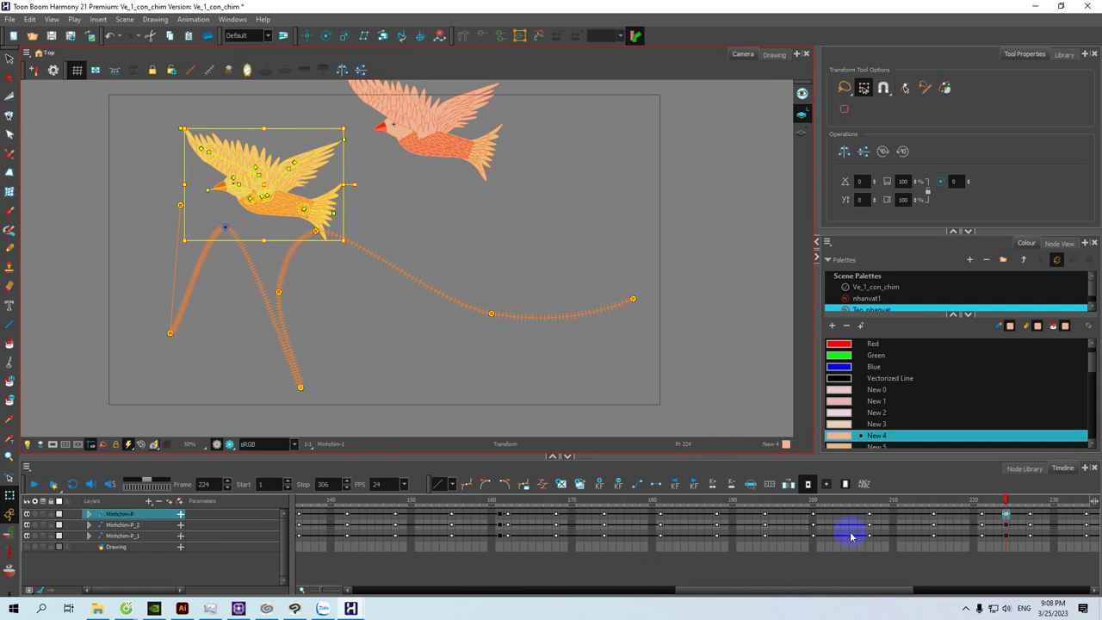
pyautogui.click(431, 154)
pyautogui.moveTo(439, 155); pyautogui.dragTo(431, 328)
# Step: Play the scene from frame 1 through its last frame to review the three birds' adjusted flights, and clear the bird selection
pyautogui.moveTo(701, 592); pyautogui.dragTo(889, 595)
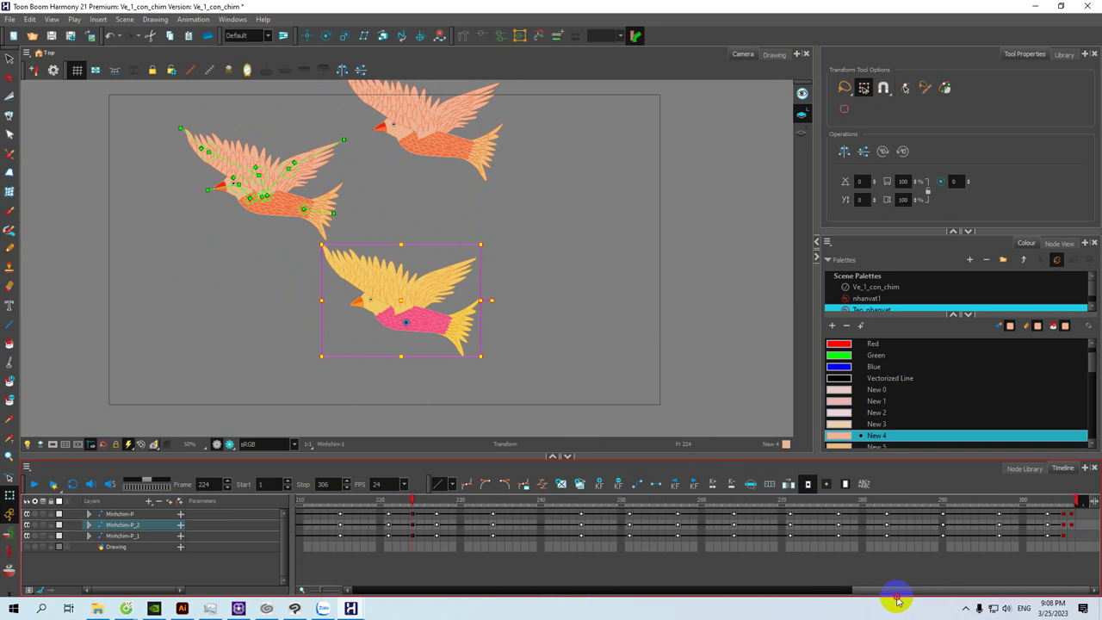
pyautogui.moveTo(866, 591); pyautogui.dragTo(323, 591)
pyautogui.click(303, 506)
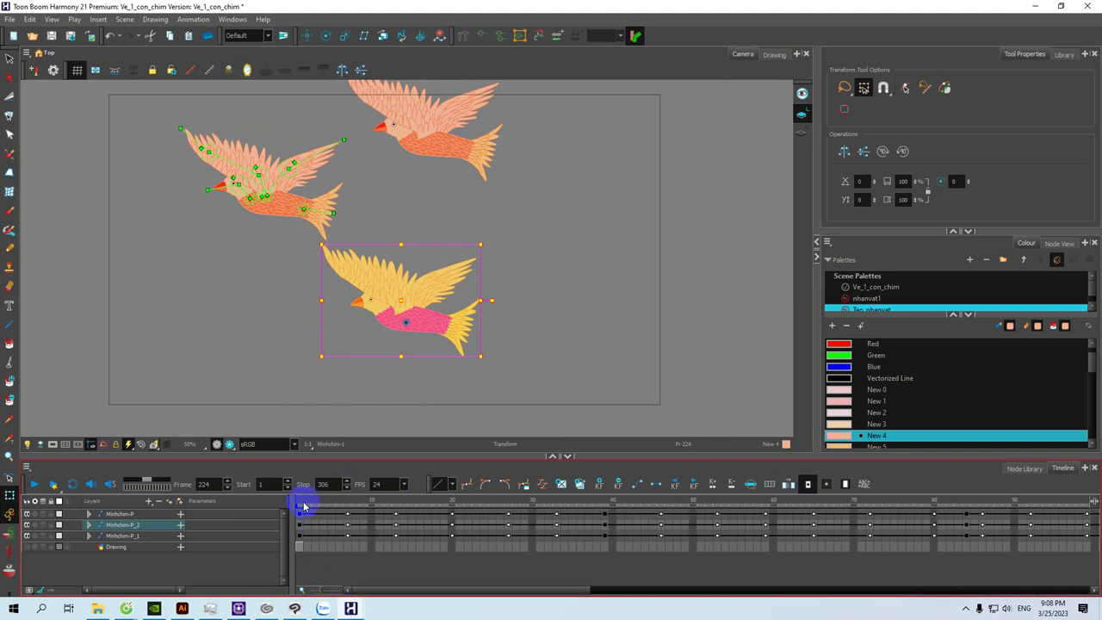
pyautogui.click(301, 504)
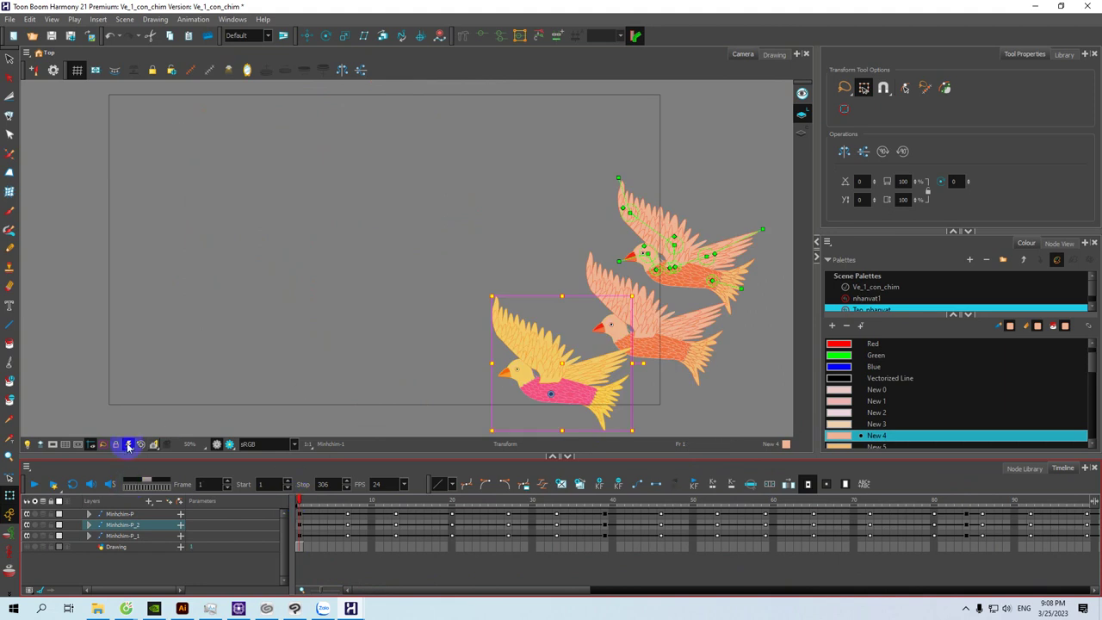
pyautogui.click(34, 484)
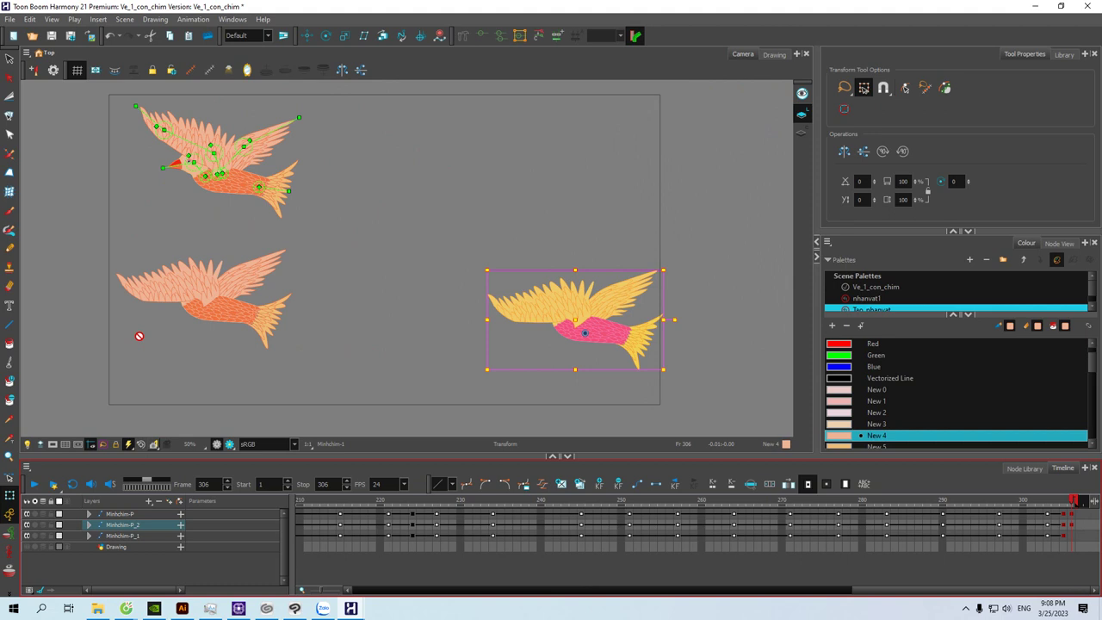
pyautogui.click(92, 345)
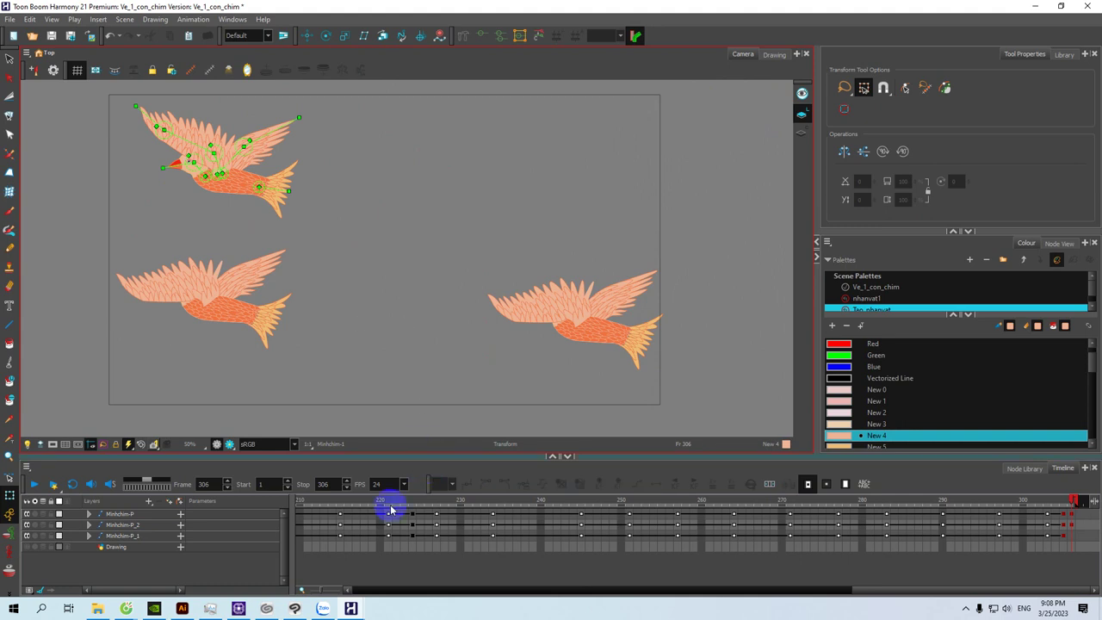